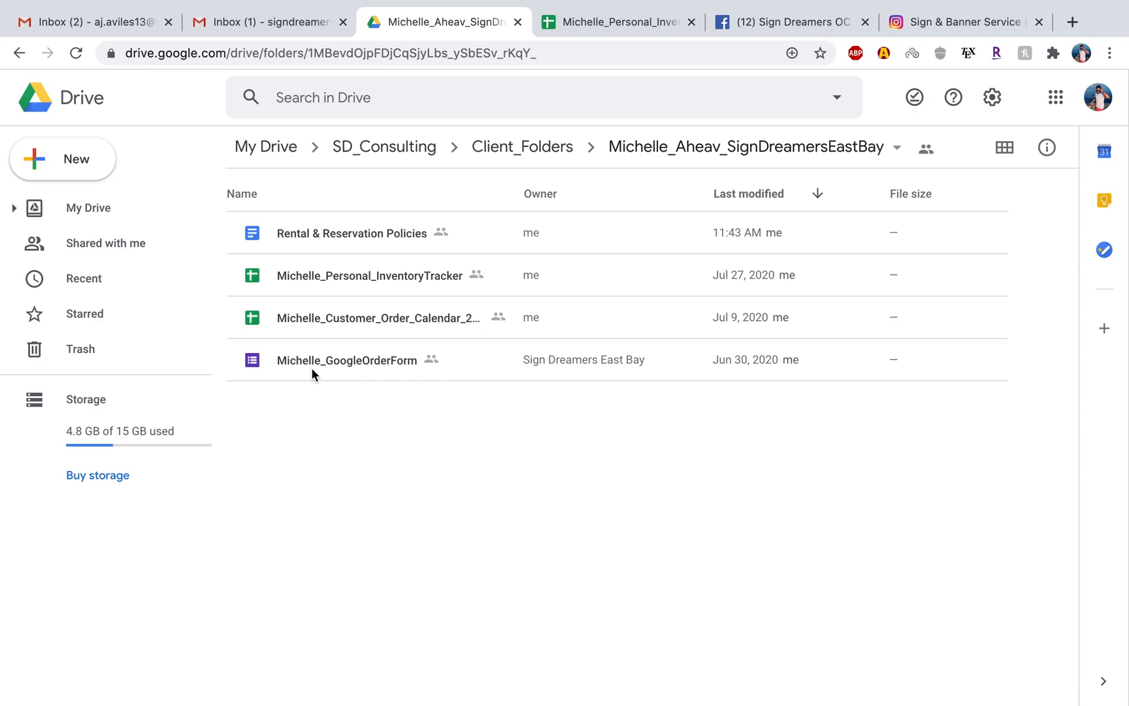
Open the Google order form from the client's Drive folder and review its questions through "How Did You Hear About Us?".
double_click(365, 367)
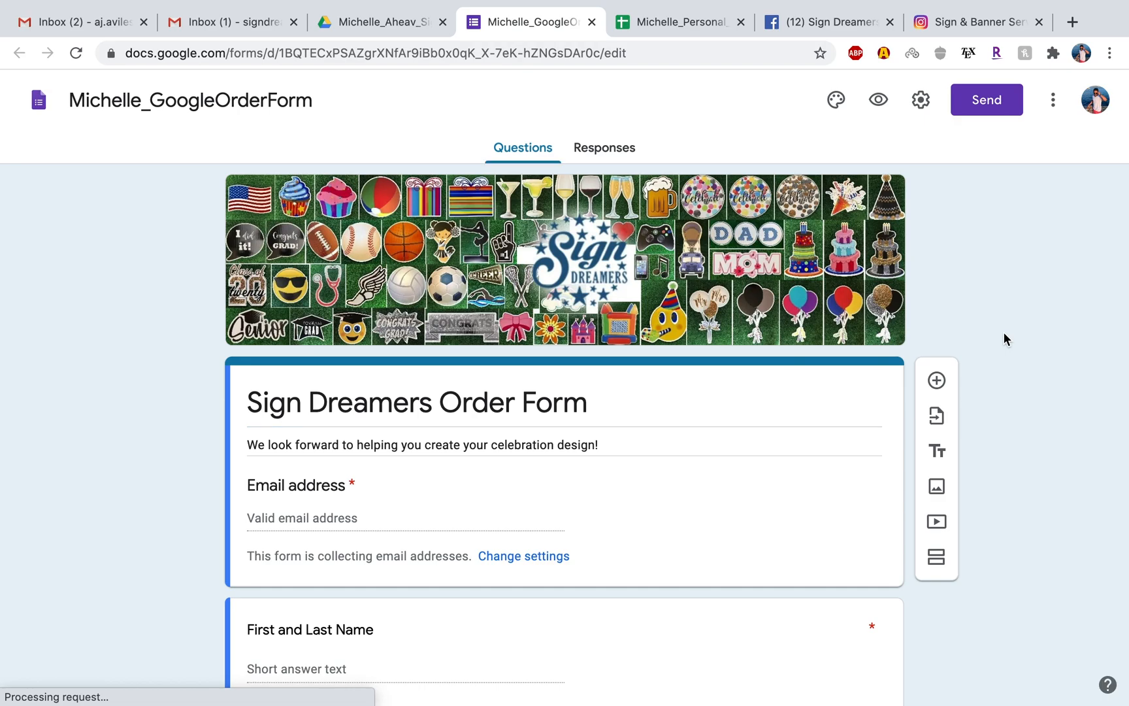
scroll(974, 355, "down", 15)
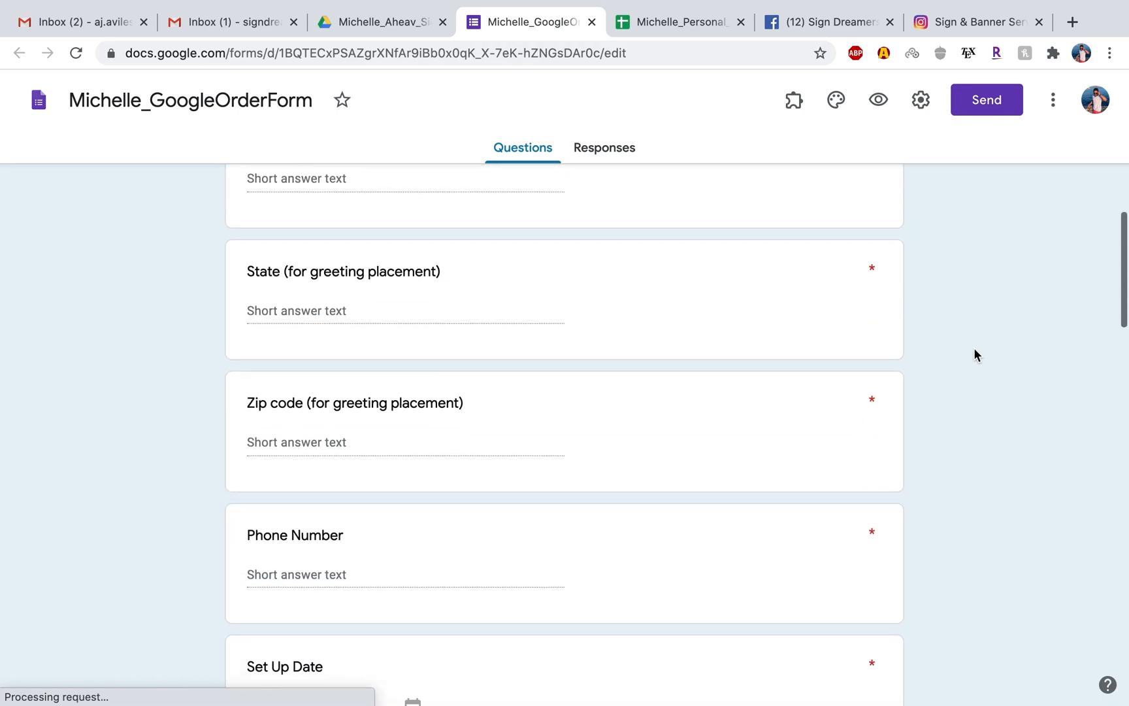
scroll(974, 353, "down", 8)
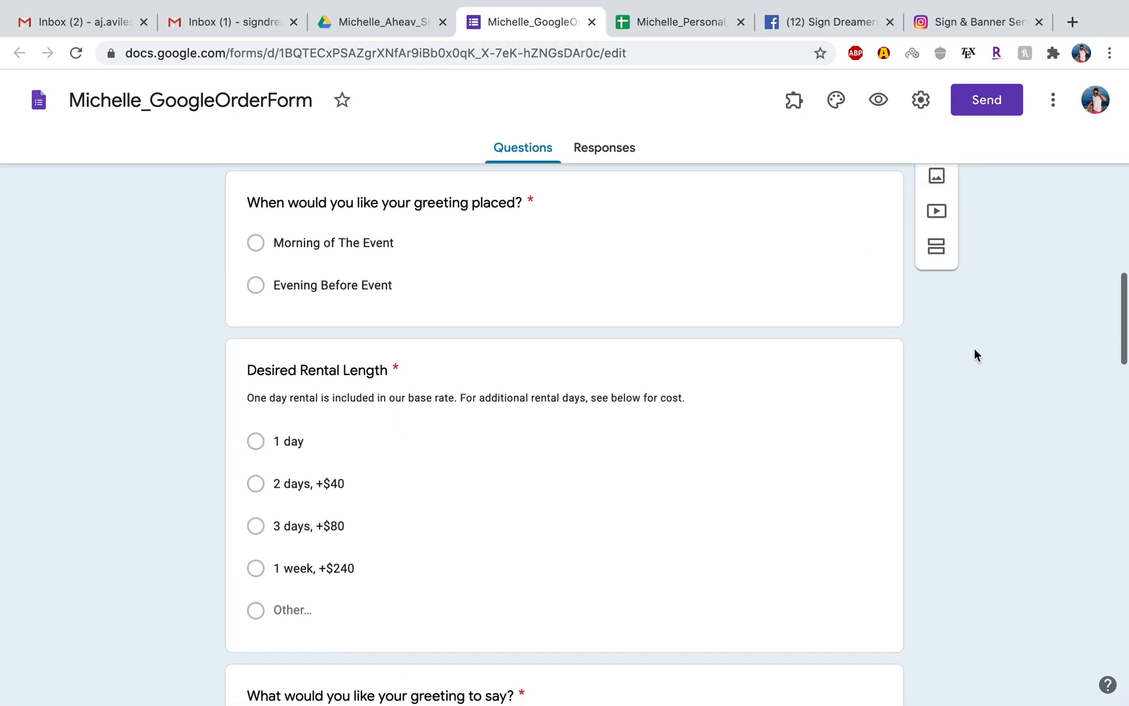
scroll(983, 312, "up", 12)
scroll(983, 312, "down", 10)
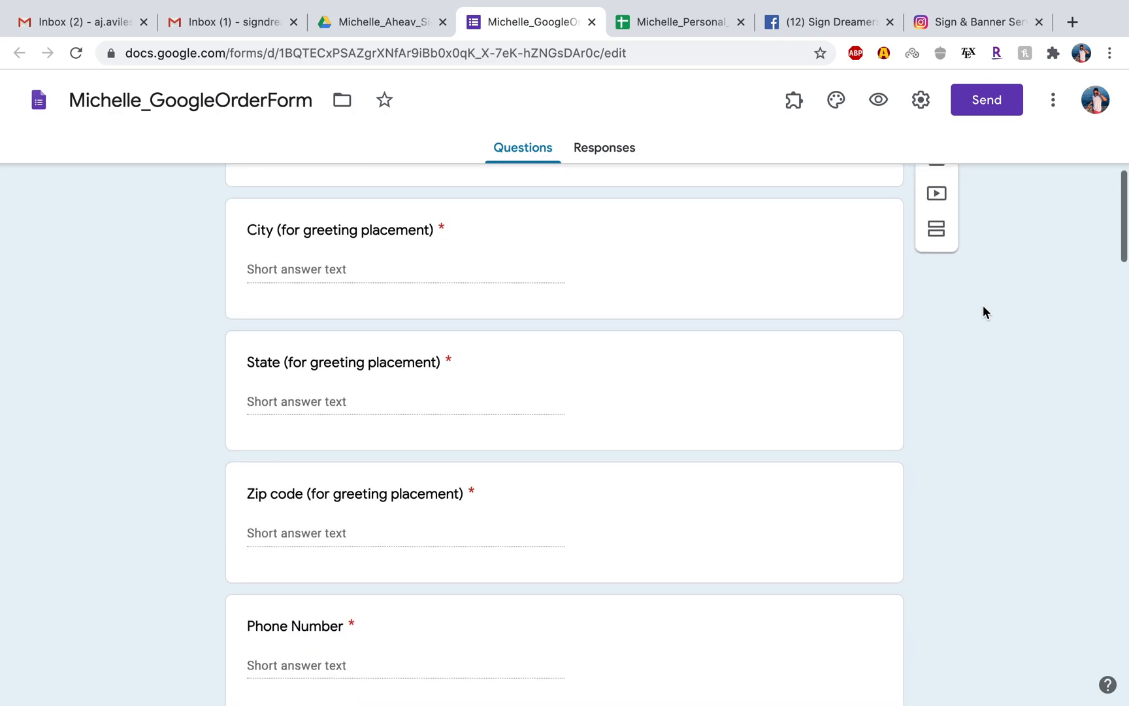
scroll(983, 311, "down", 6)
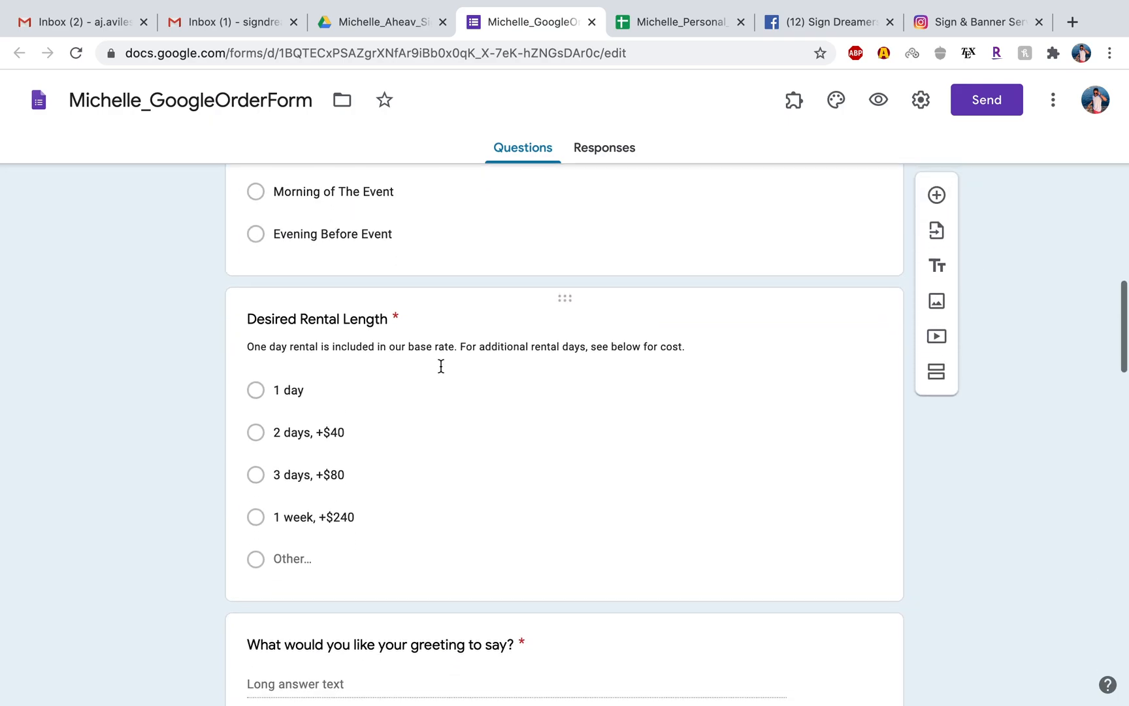
scroll(341, 346, "down", 1)
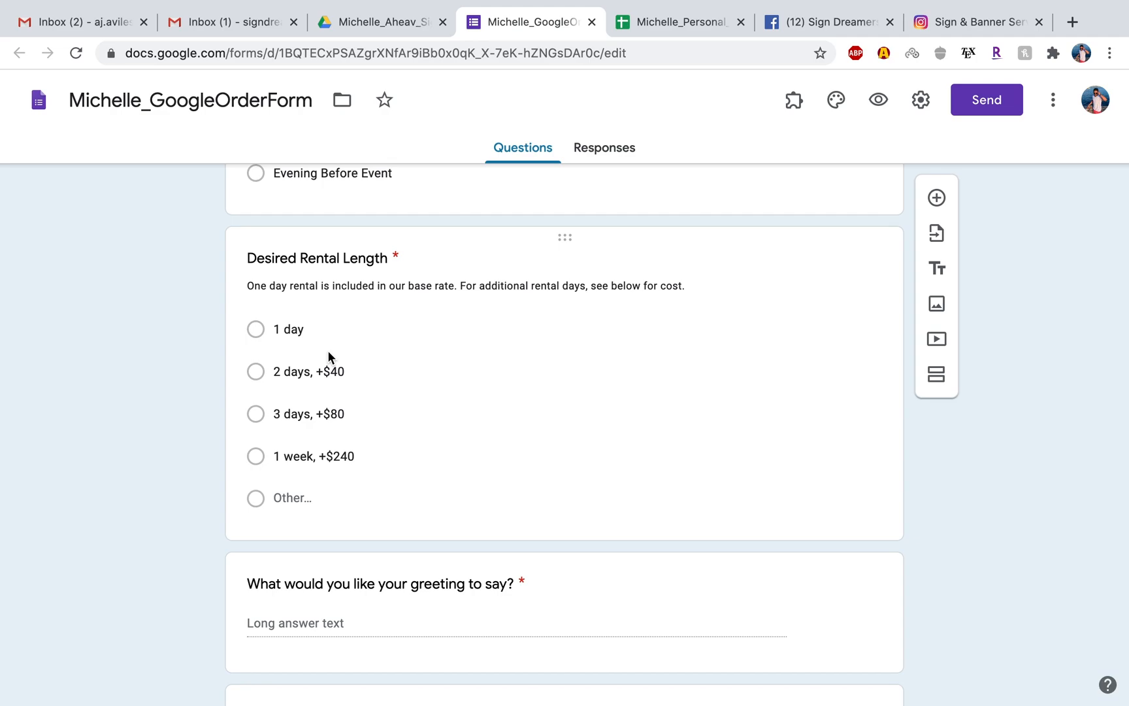
scroll(167, 403, "down", 1)
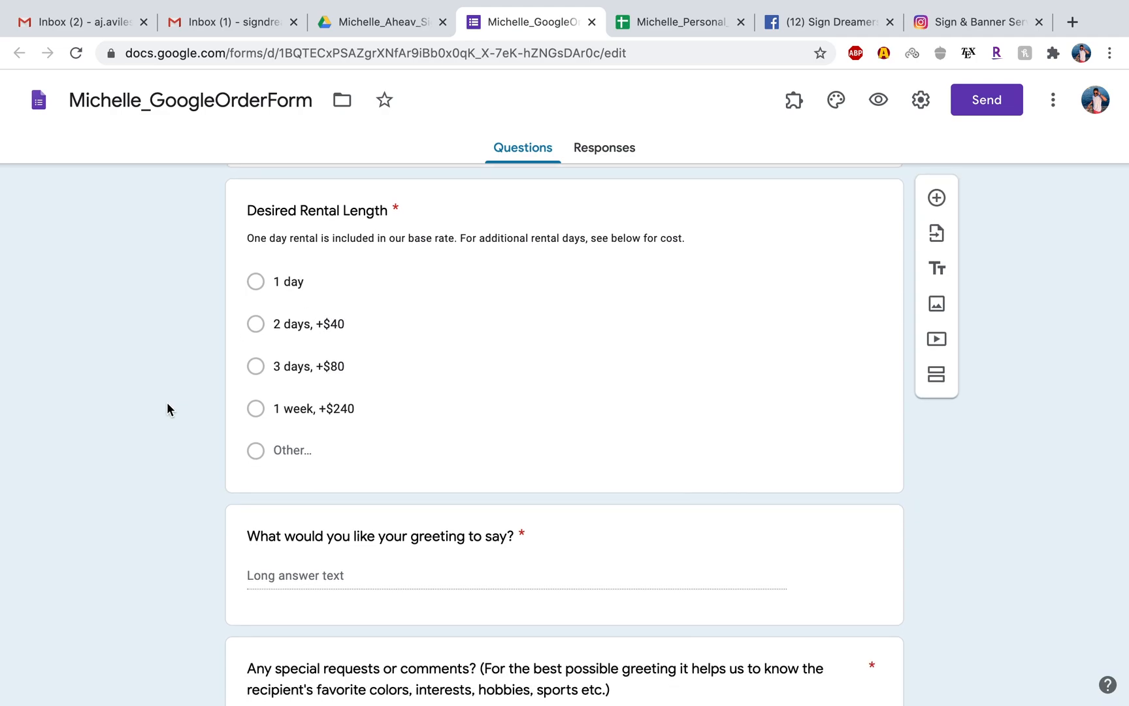
scroll(167, 403, "down", 10)
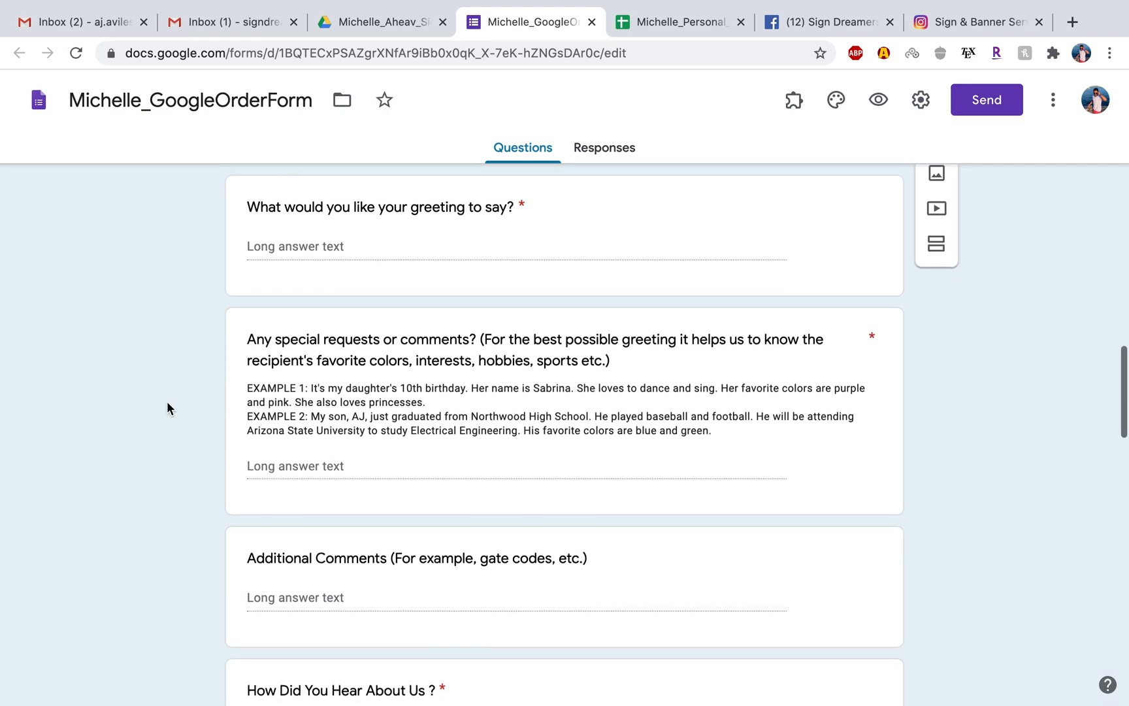
scroll(168, 403, "down", 10)
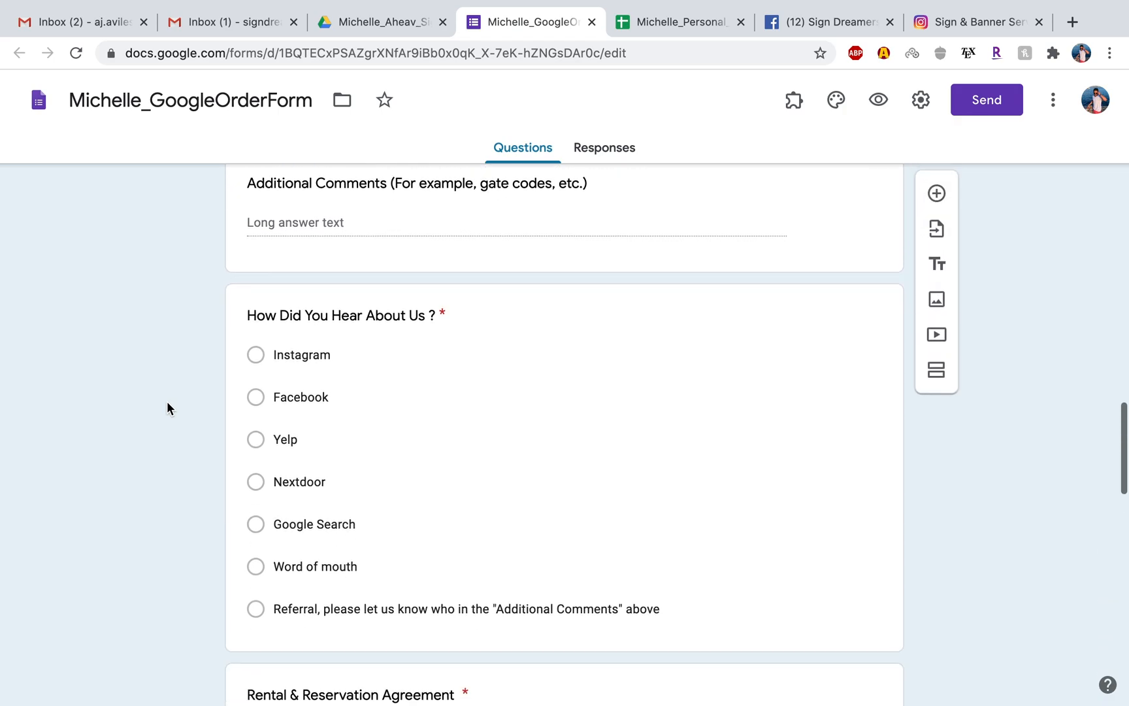
scroll(167, 408, "down", 1)
scroll(368, 282, "up", 2)
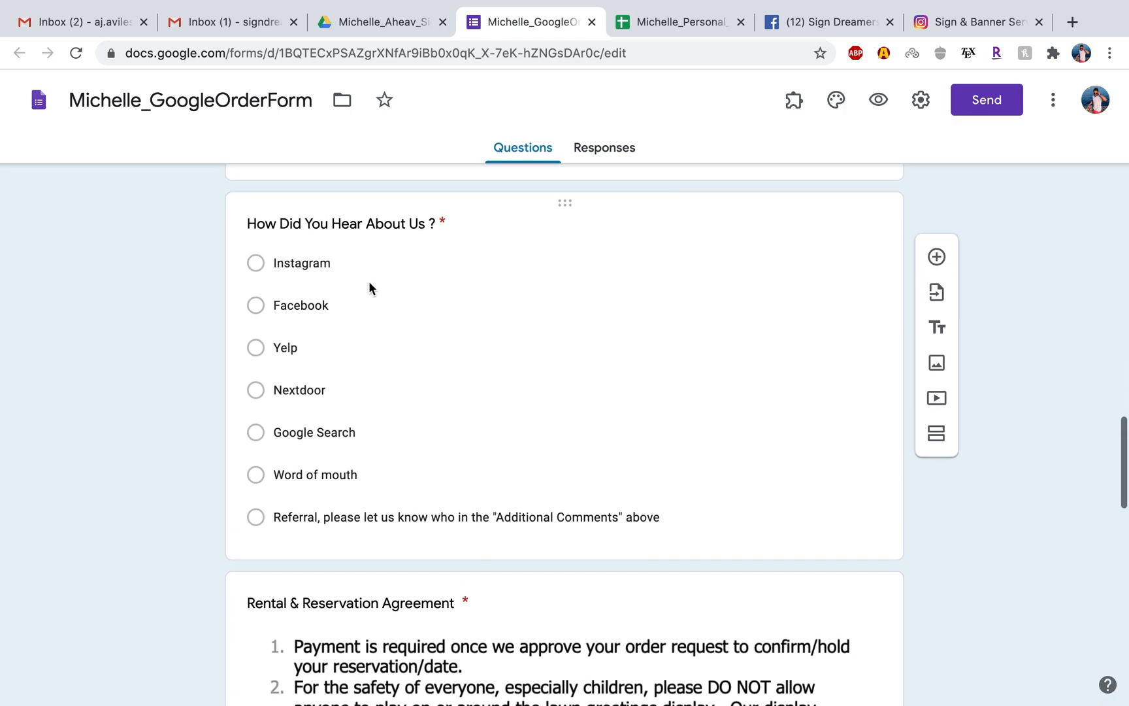
scroll(142, 473, "down", 5)
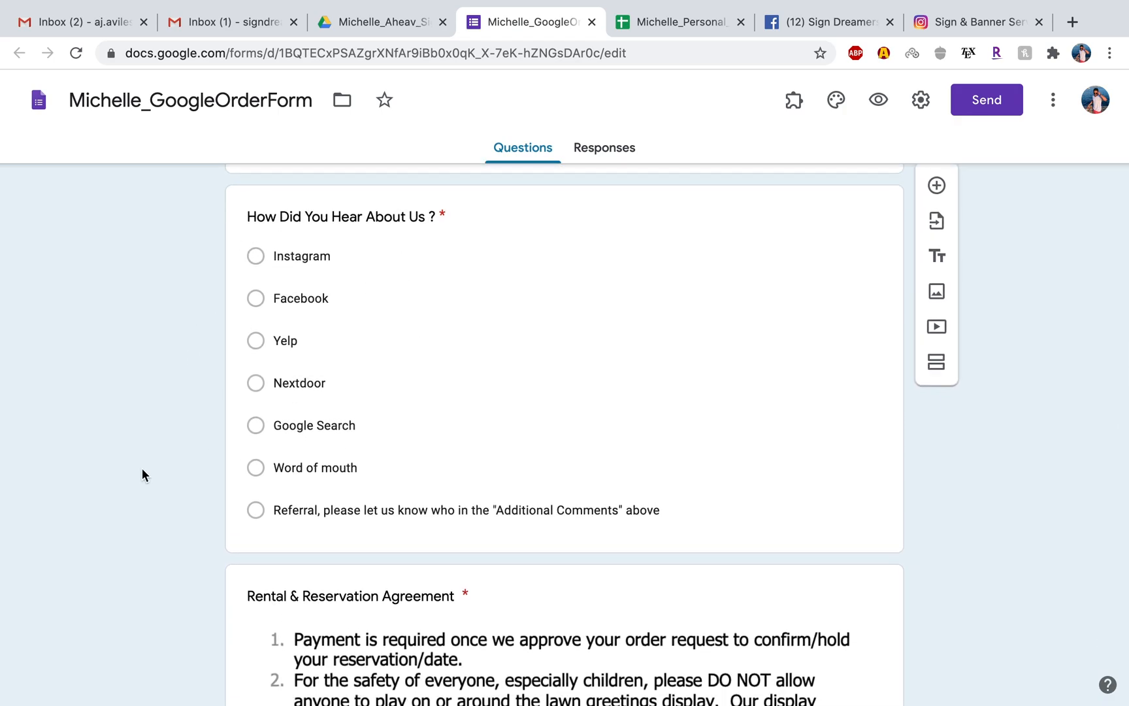
Examine the numbered terms image in the form's Rental & Reservation Agreement question, down to the business name in item 9.
scroll(141, 467, "down", 5)
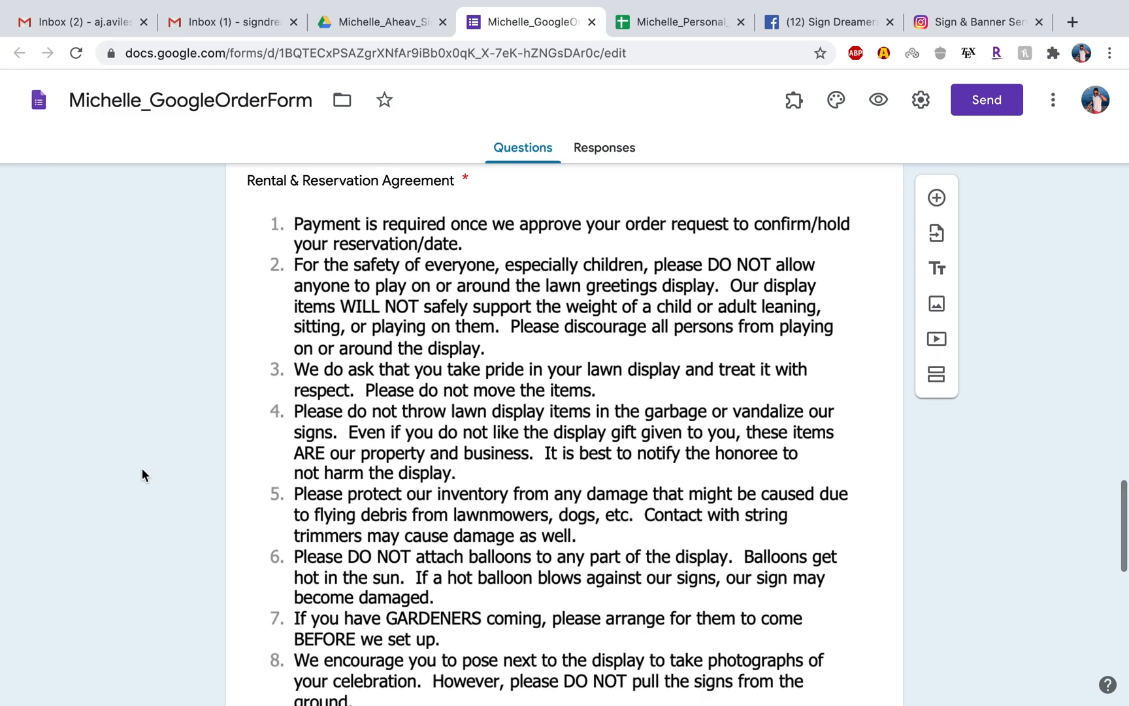
left_click(365, 290)
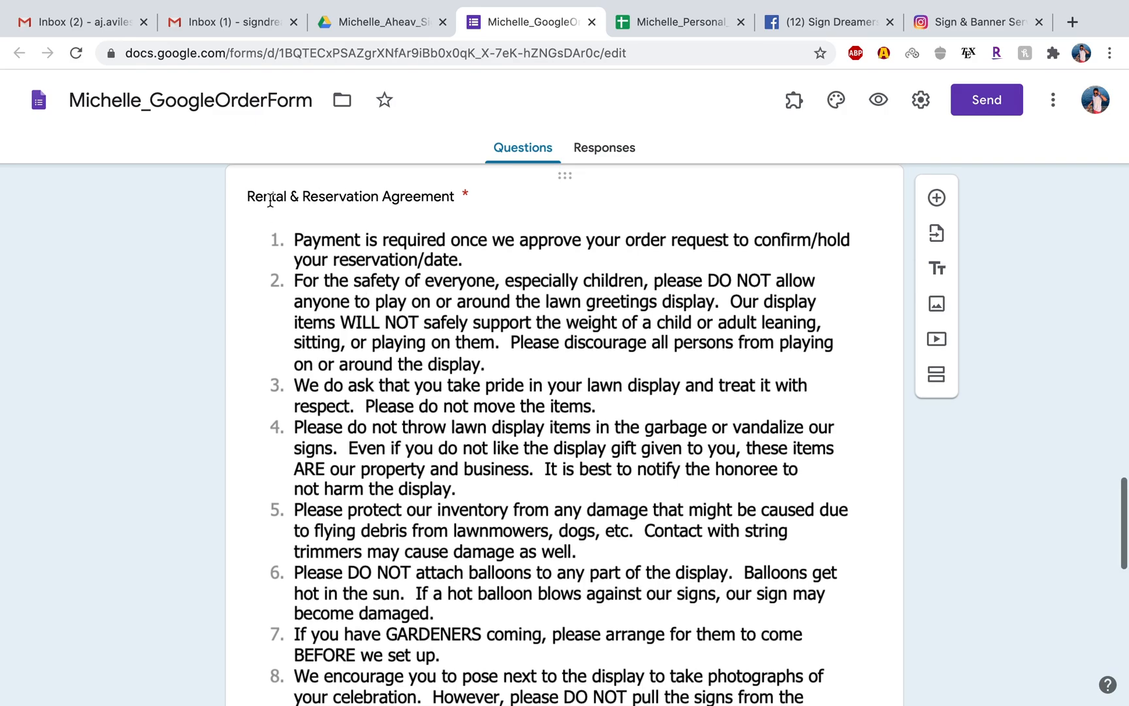
scroll(214, 426, "down", 5)
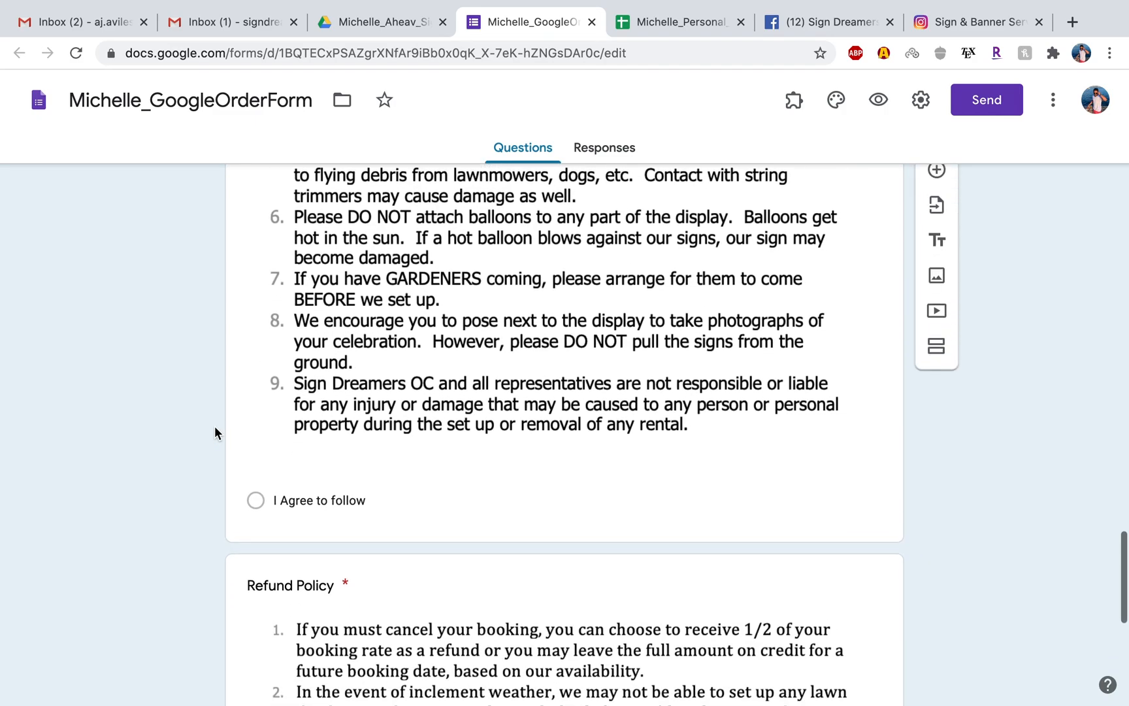
left_click(448, 387)
left_click(110, 393)
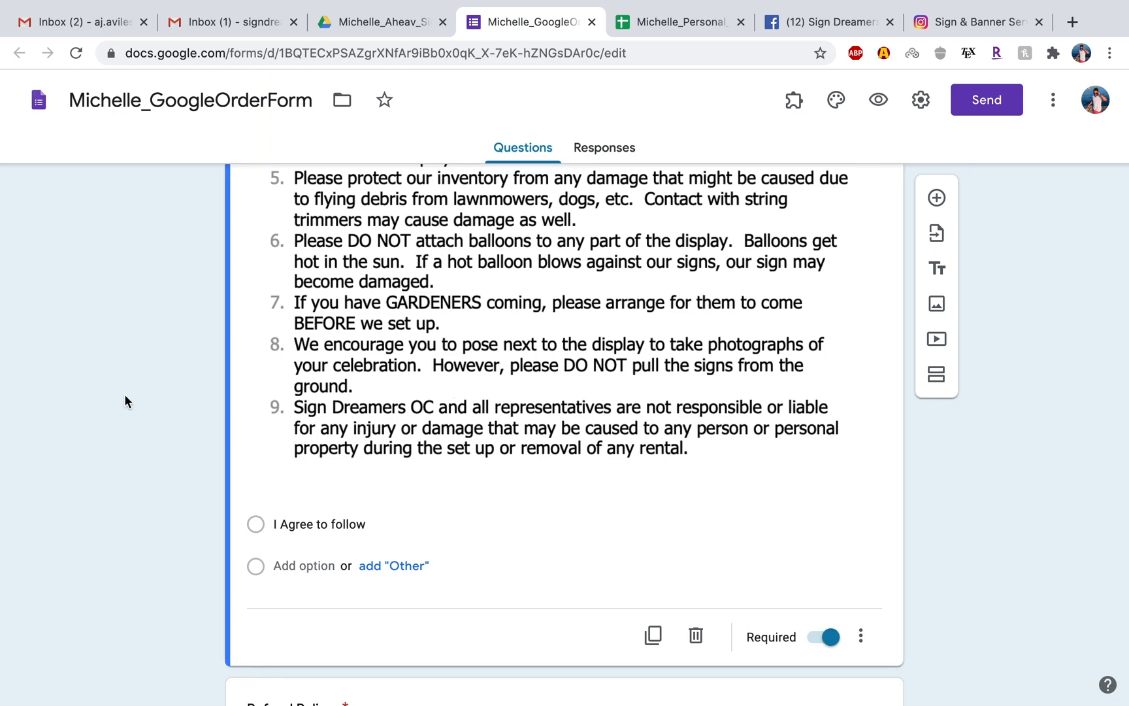
scroll(185, 394, "down", 2)
scroll(186, 395, "up", 1)
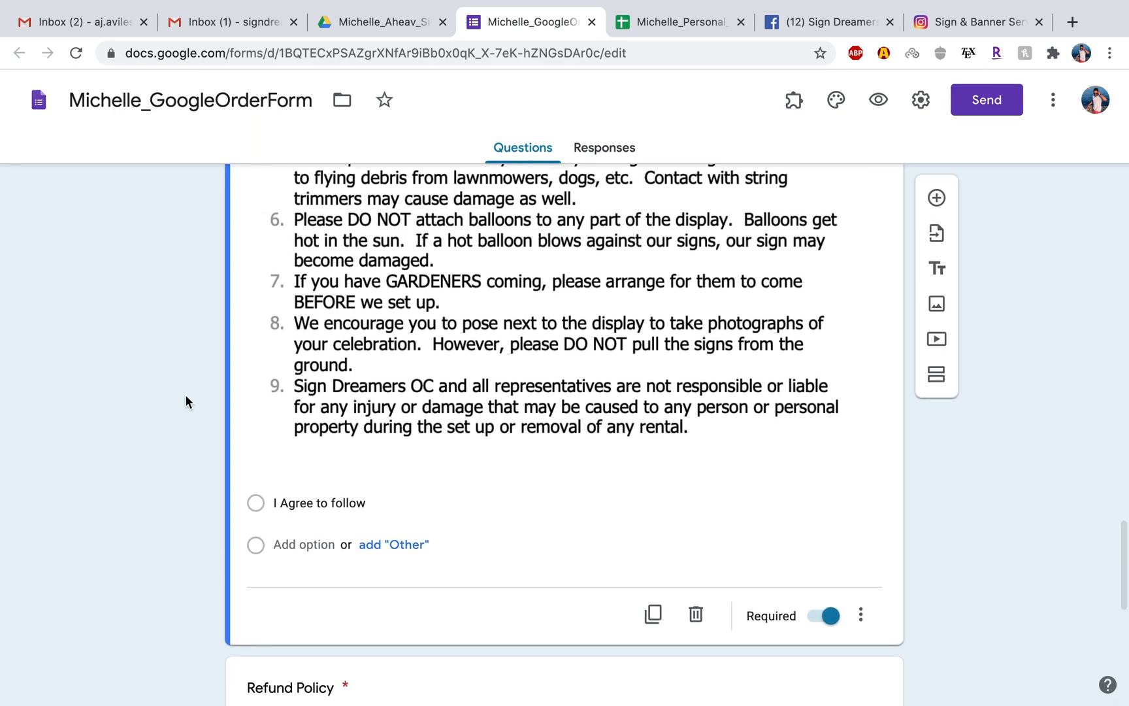
Open the Rental & Reservation Policies document from Drive and replace the <Your Sign Dreamers Name> placeholder in item 10 with "Sign Dreamers of East Bay".
left_click(398, 23)
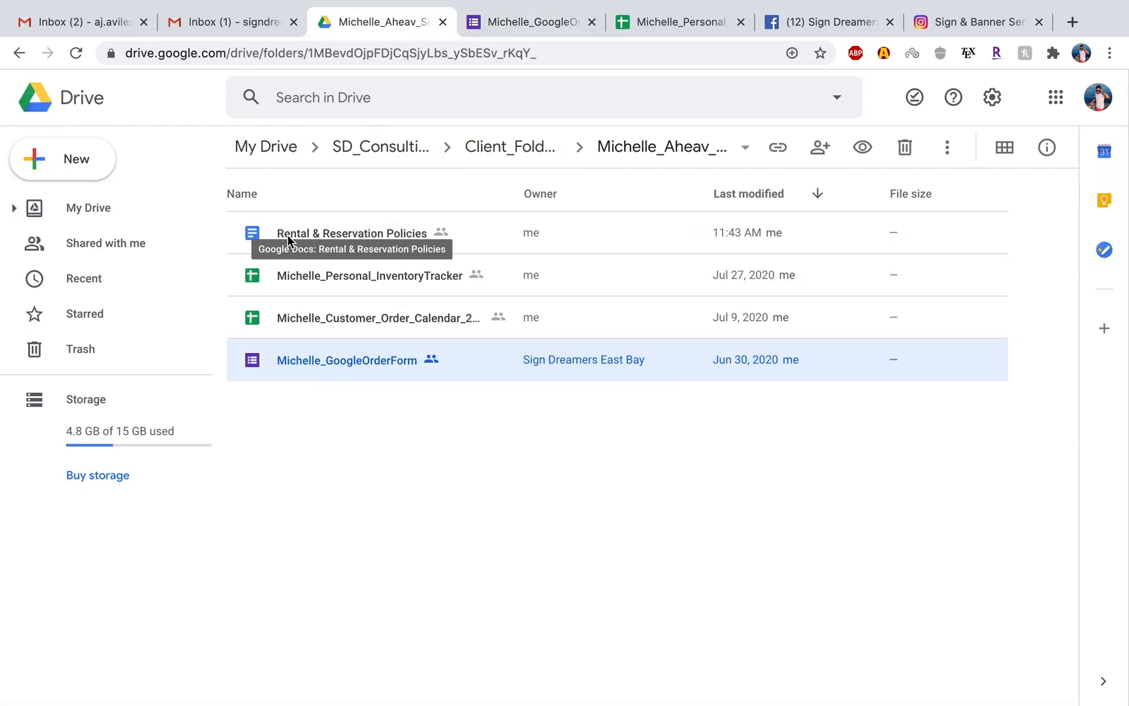
double_click(381, 241)
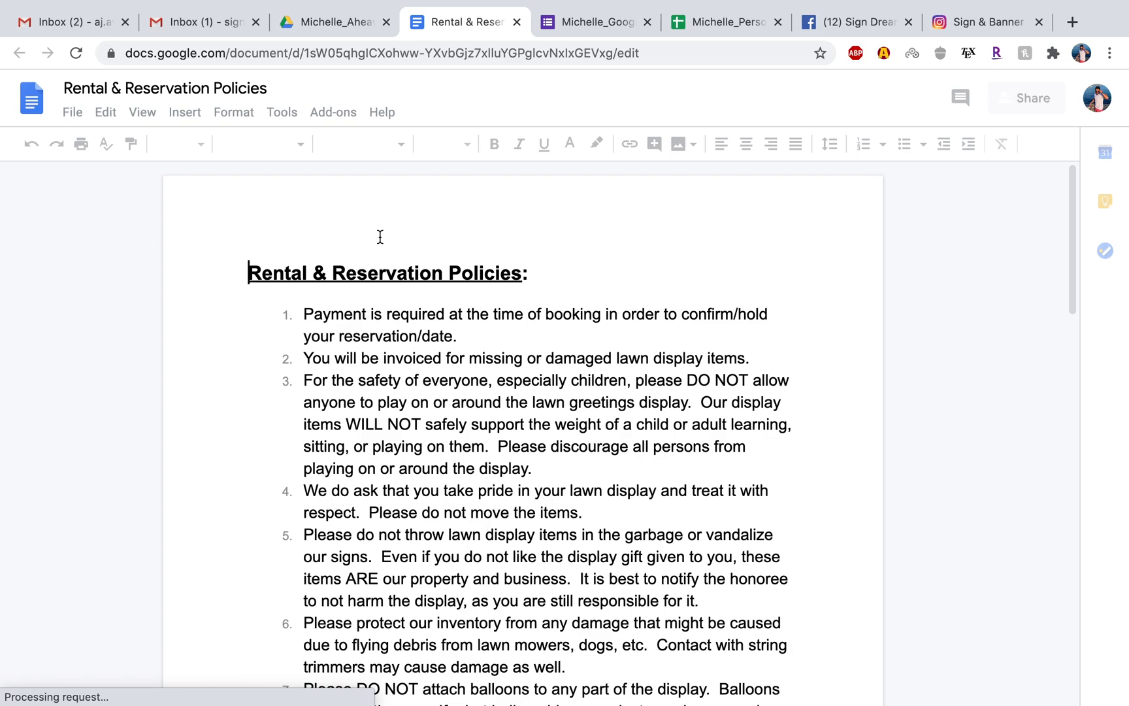
scroll(498, 450, "down", 1)
scroll(498, 450, "down", 4)
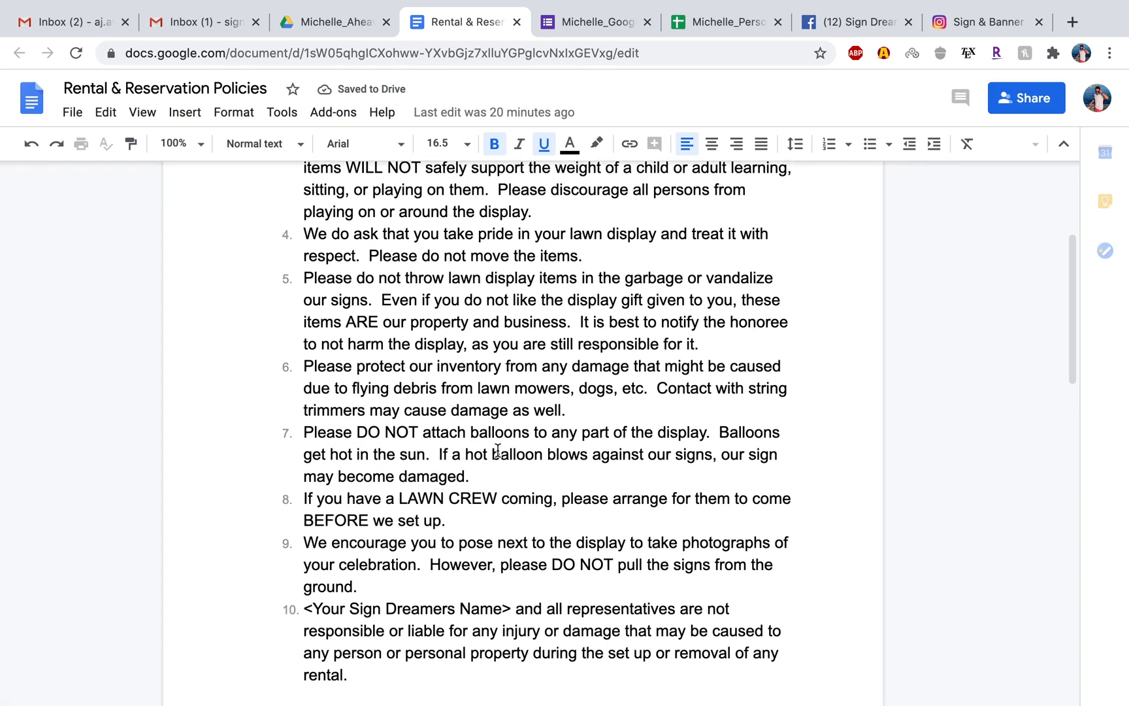
scroll(497, 449, "down", 2)
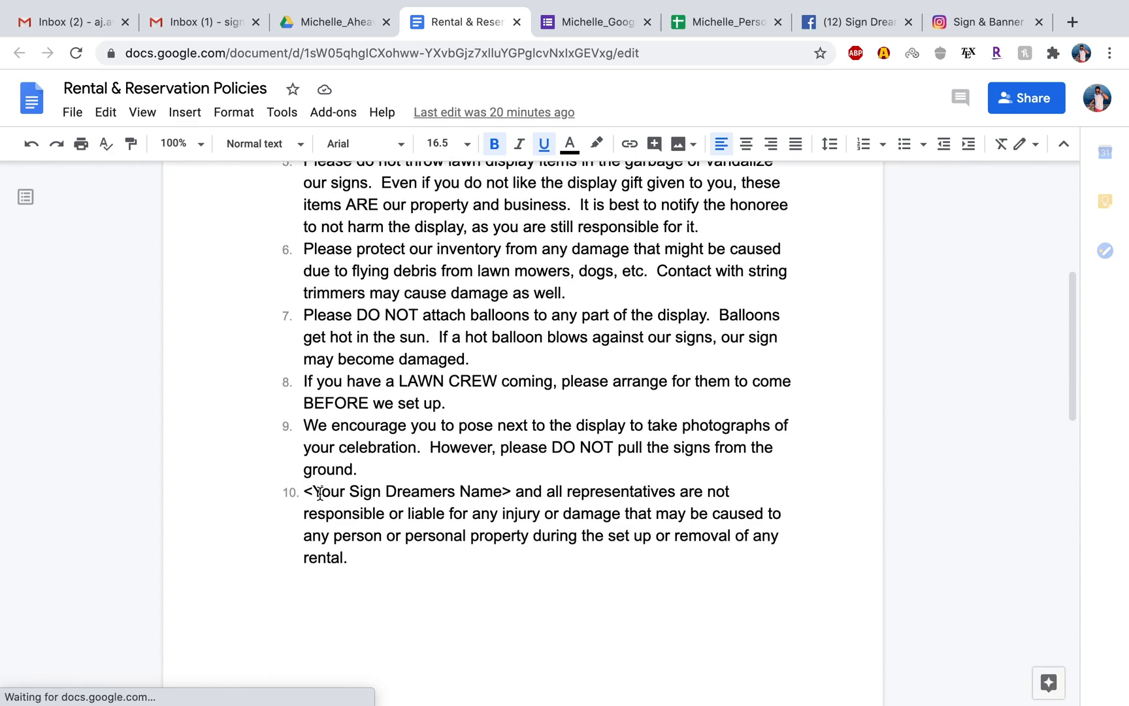
left_click(512, 489)
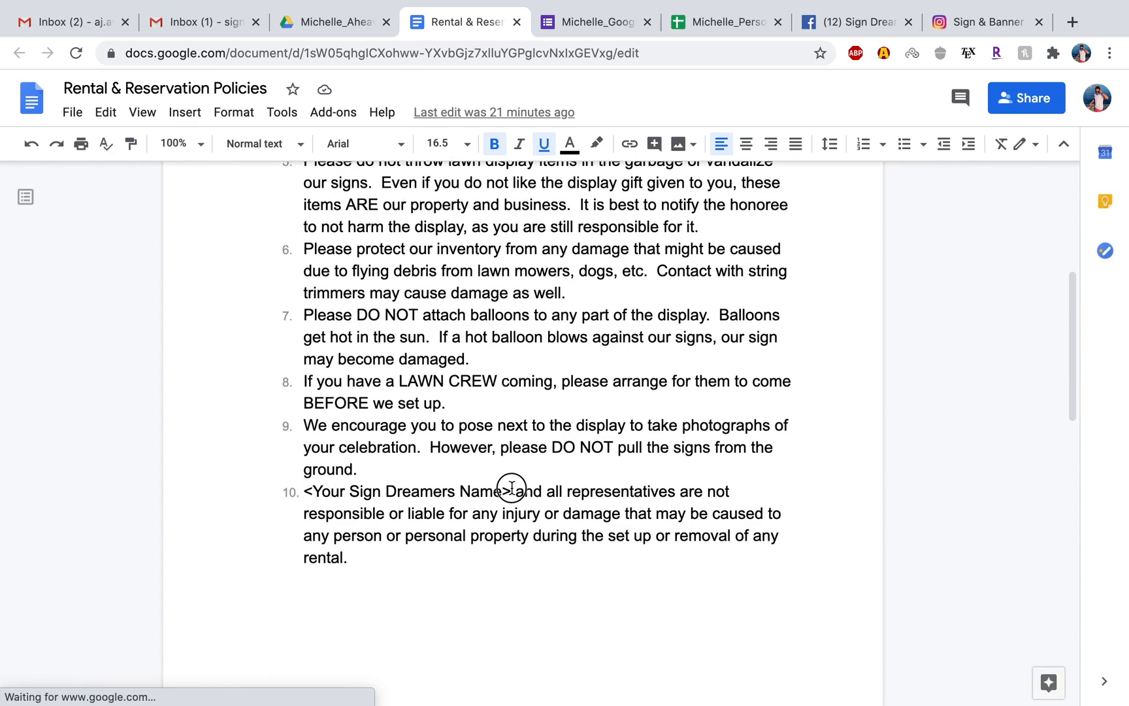
left_click(302, 491, "shift")
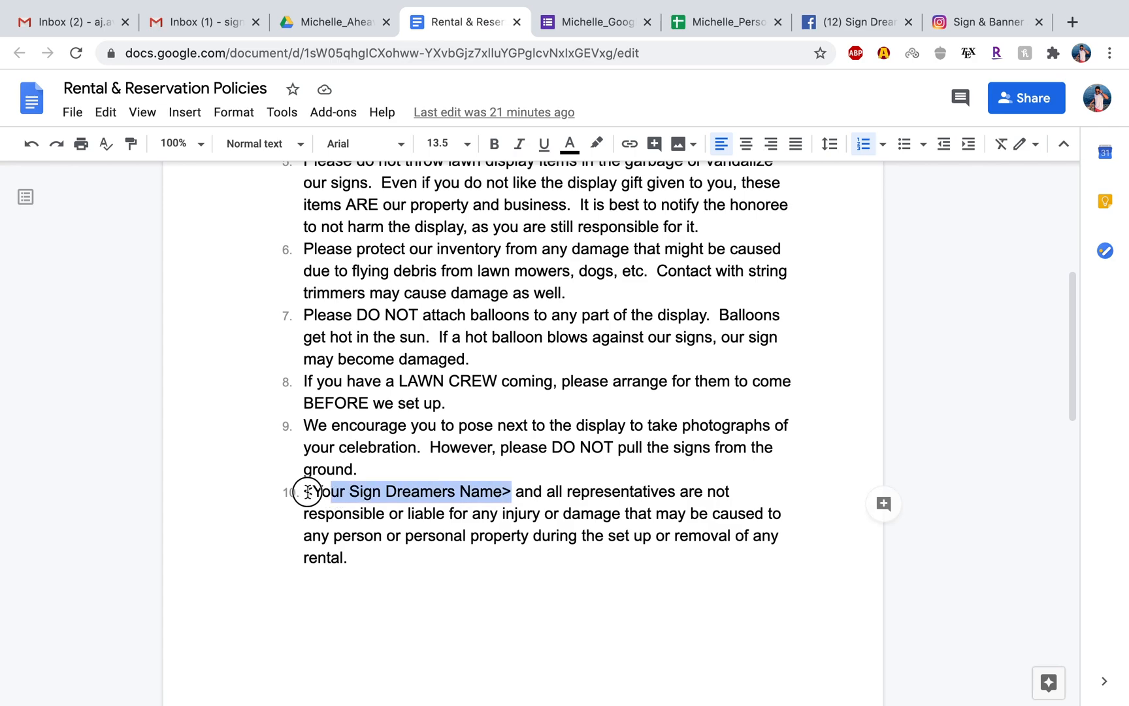
type("Sign Dreamers ")
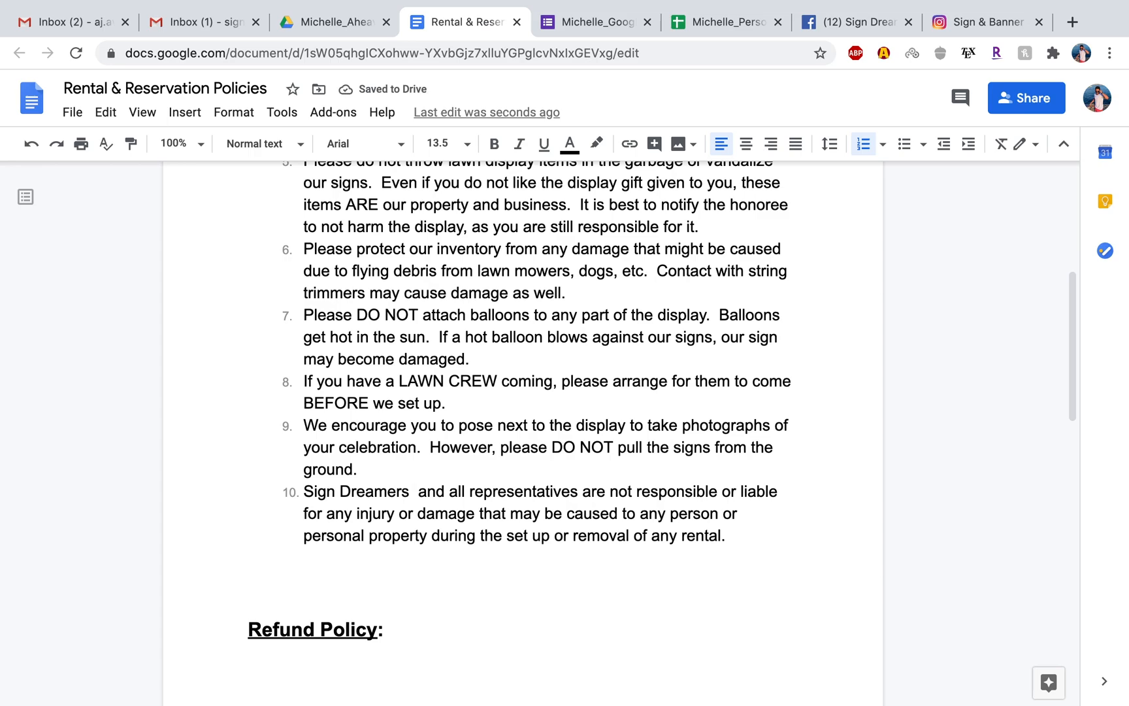
type("of East Ba")
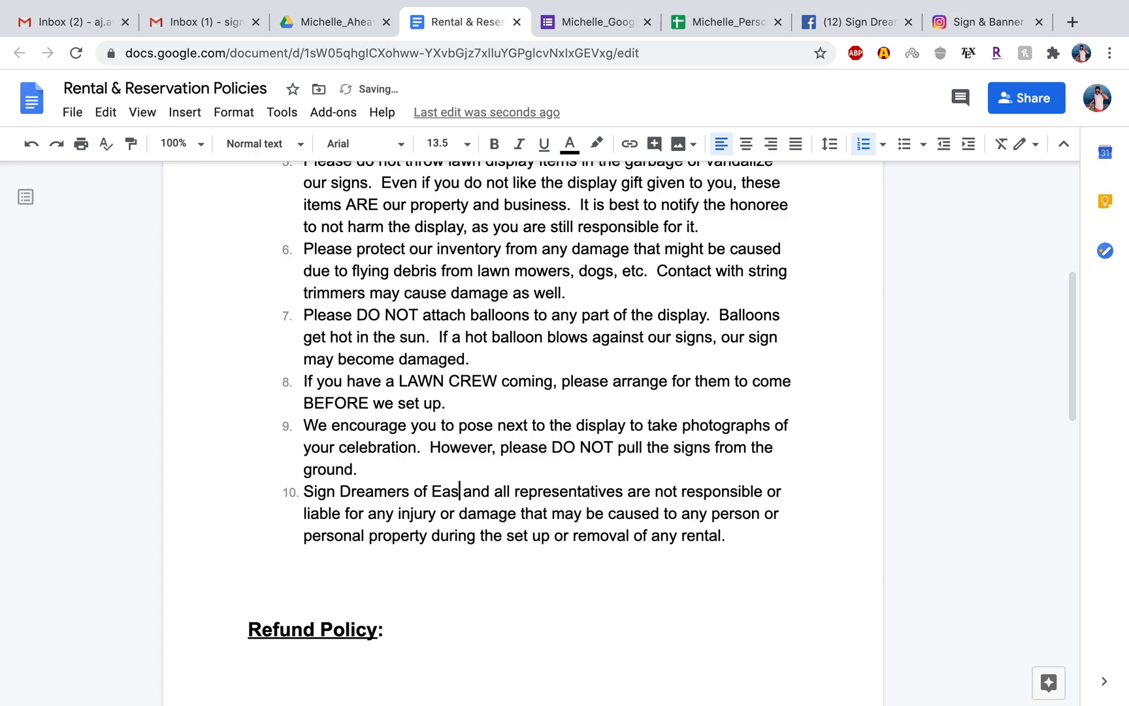
type("y")
left_click(395, 553)
Set the document zoom to 75% and capture a screenshot of all ten numbered rental and reservation policies, without the heading.
scroll(413, 521, "down", 6)
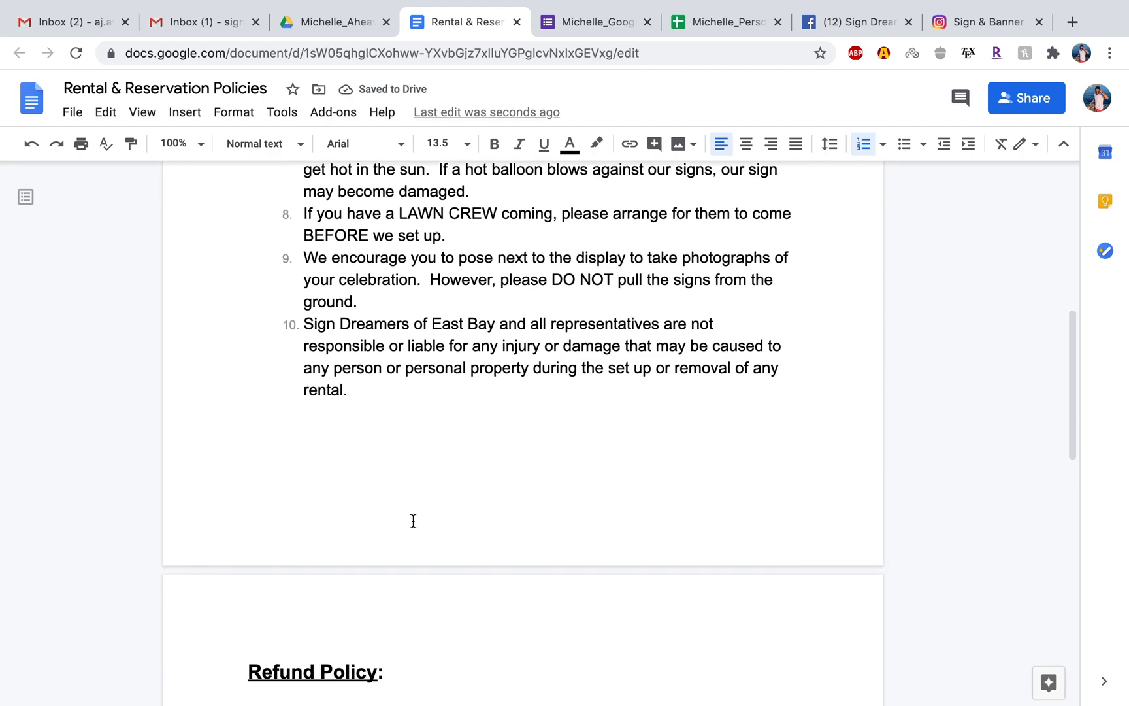
scroll(413, 521, "up", 10)
scroll(413, 521, "up", 2)
scroll(413, 521, "down", 3)
scroll(413, 520, "up", 1)
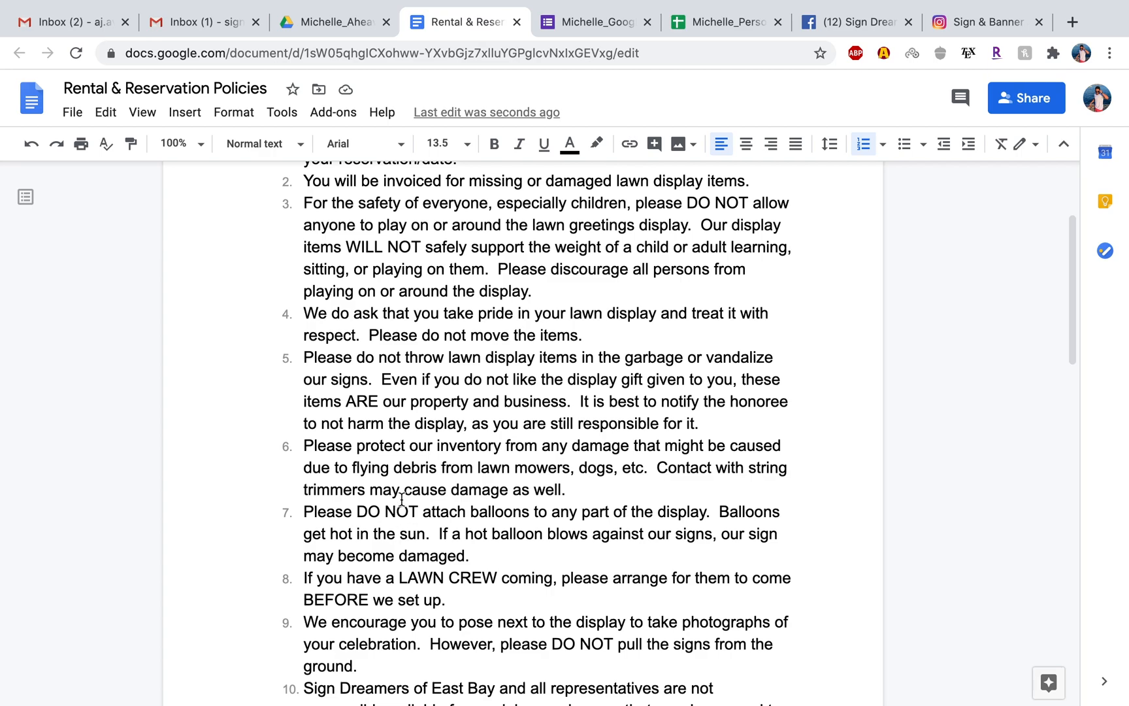
left_click(196, 143)
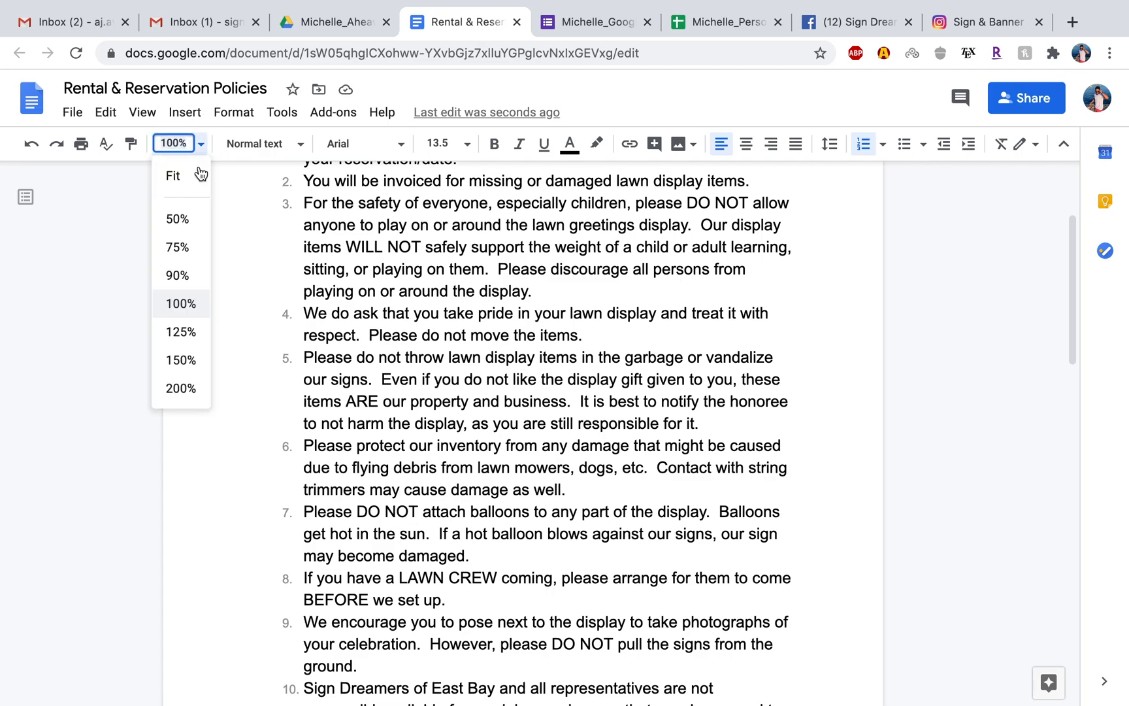
left_click(176, 247)
scroll(441, 339, "up", 1)
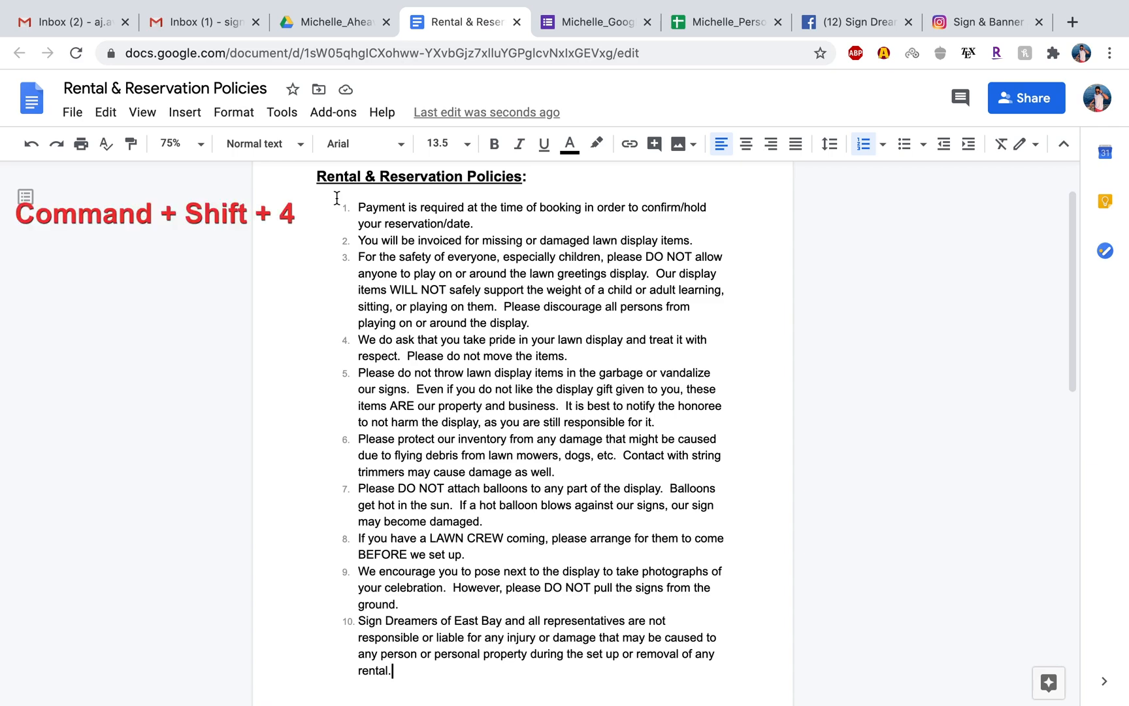
key("super+shift+4")
left_click_drag(340, 199, 729, 679)
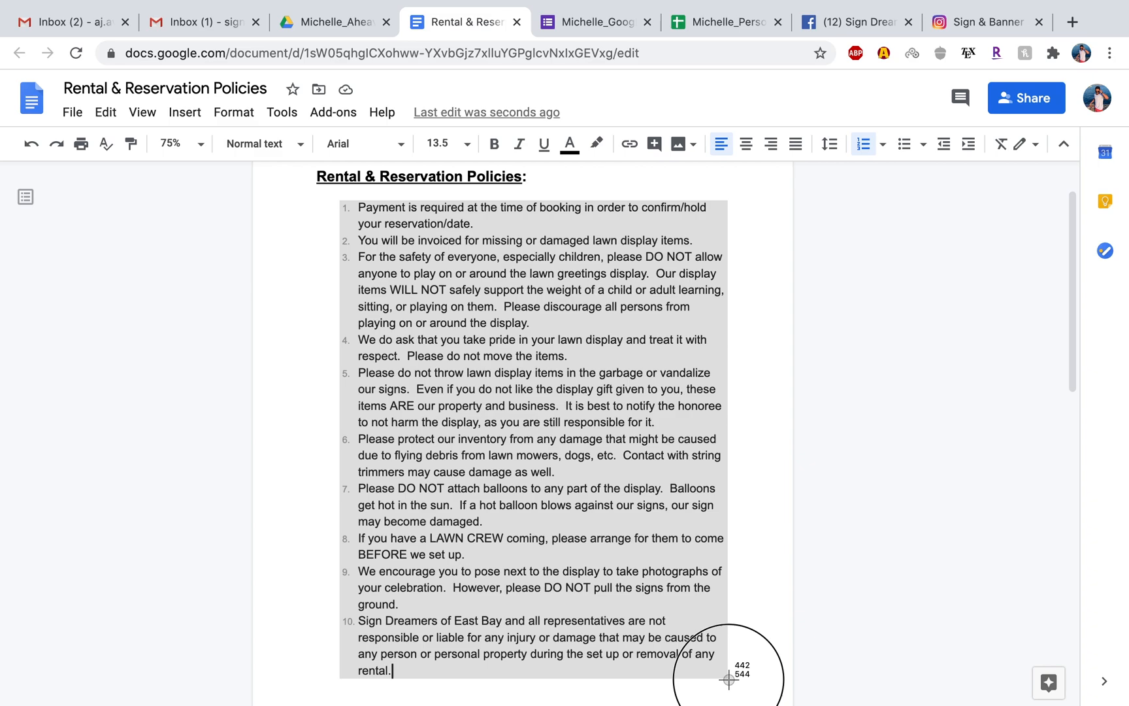
left_click_drag(728, 679, 728, 679)
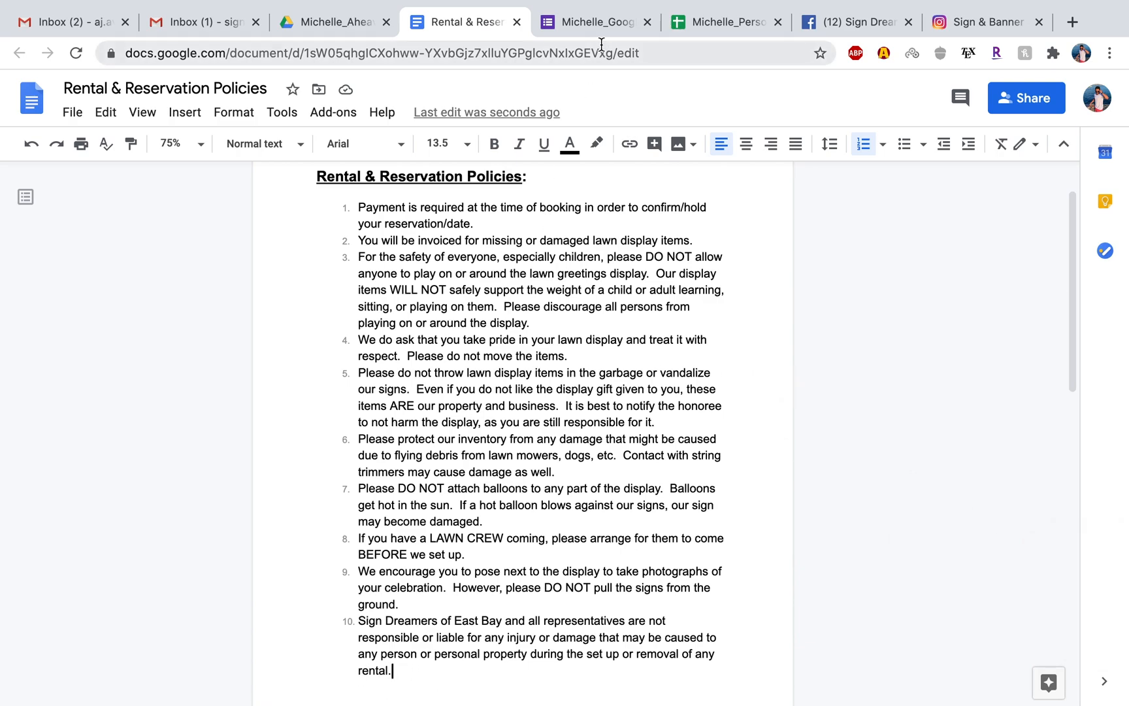
Return to the order form and remove the old terms image from the Rental & Reservation Agreement question.
left_click(590, 25)
scroll(654, 281, "up", 3)
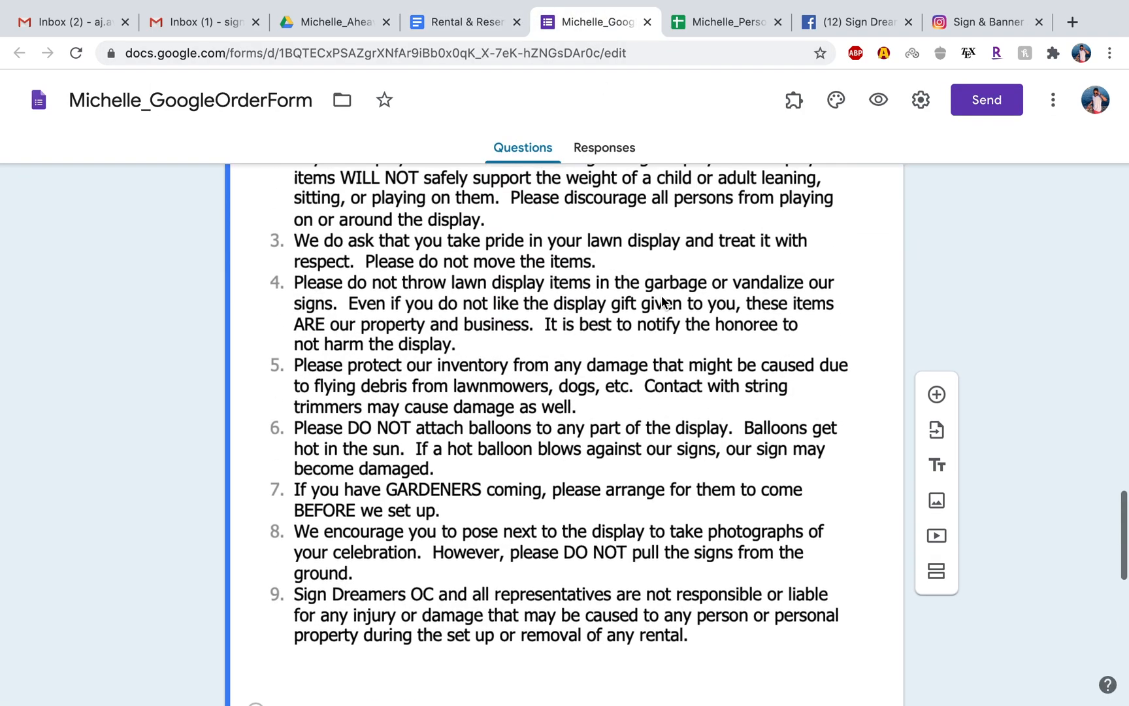
scroll(662, 301, "up", 3)
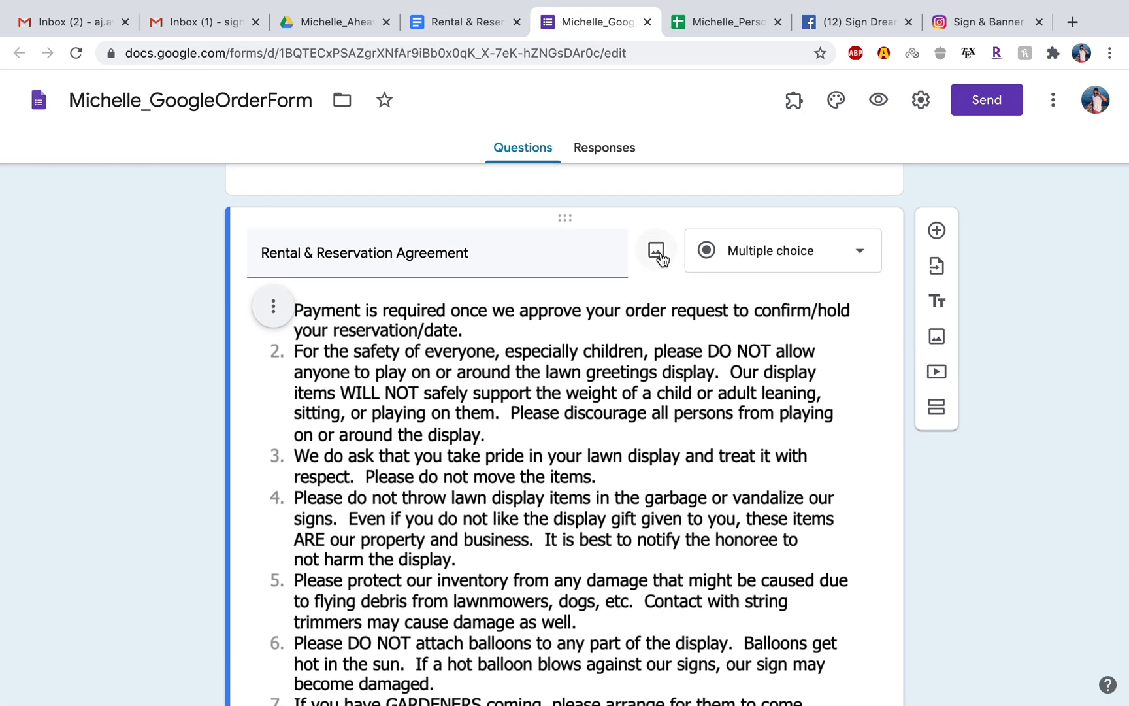
left_click(272, 306)
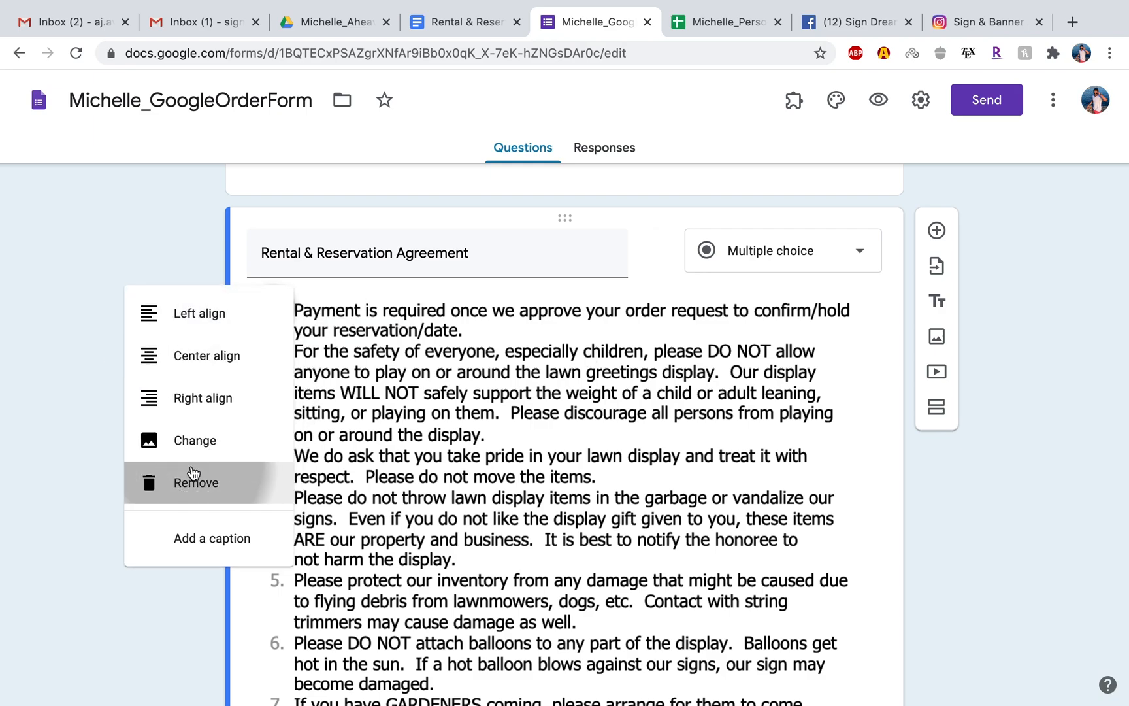
left_click(191, 475)
Upload "Screen Shot 2020-07-29 at 12.04.46 PM" from the Desktop as the image of the Rental & Reservation Agreement question.
left_click(657, 251)
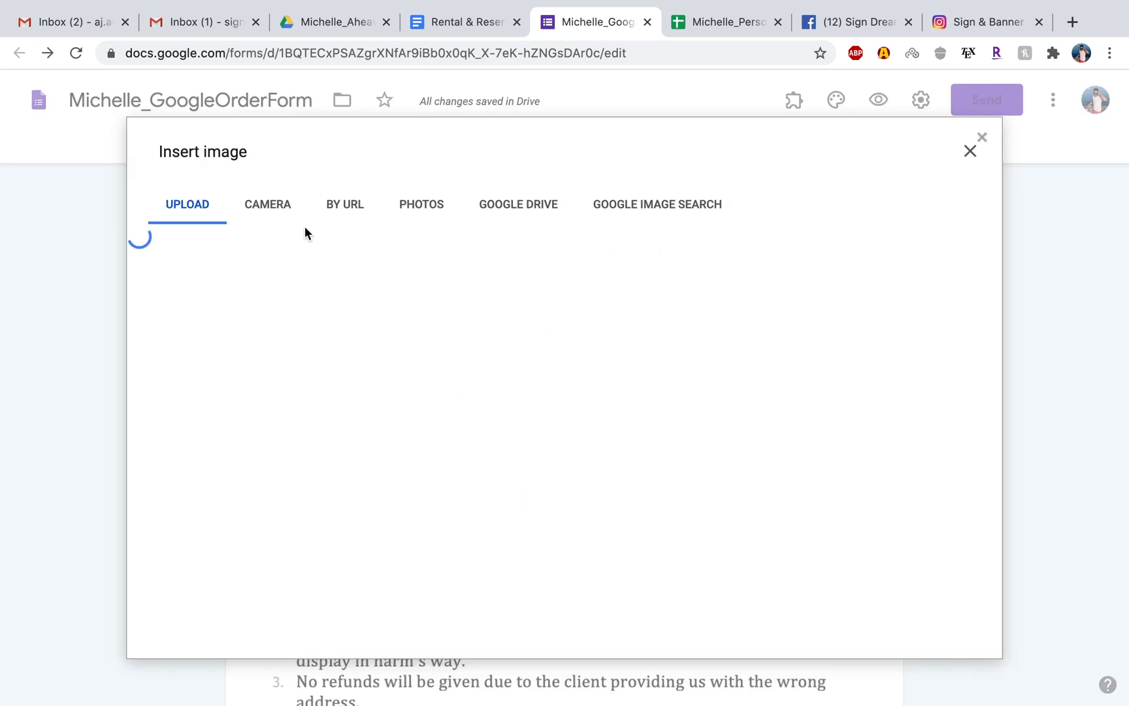
left_click(572, 508)
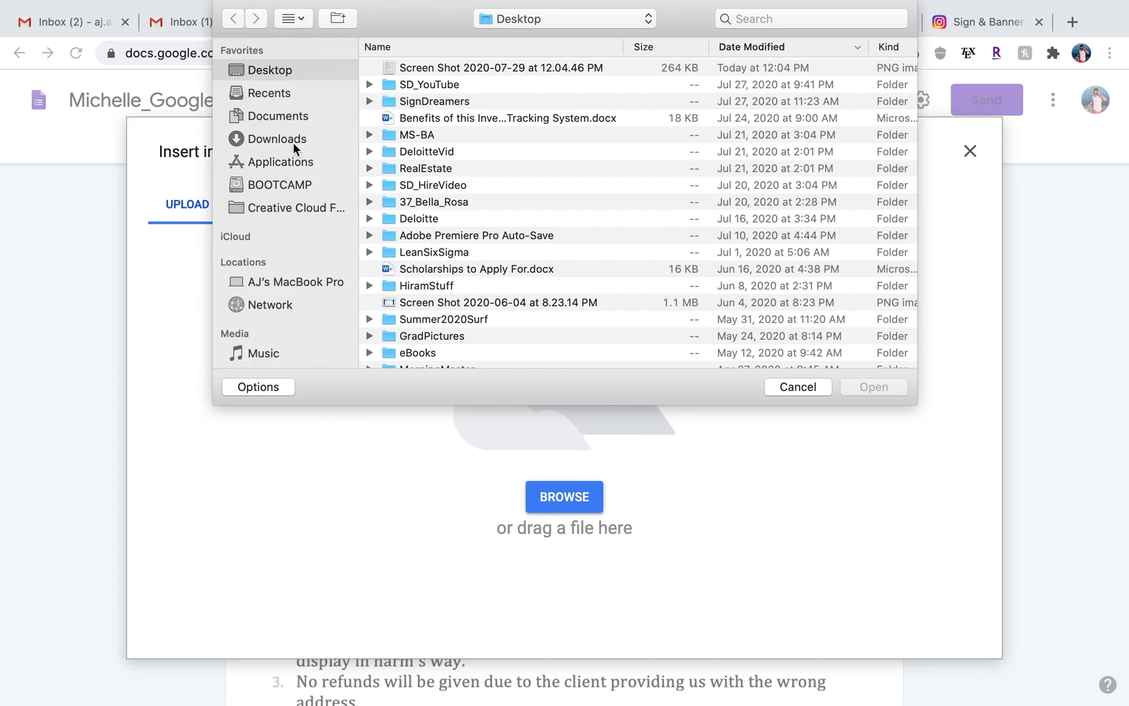
double_click(435, 67)
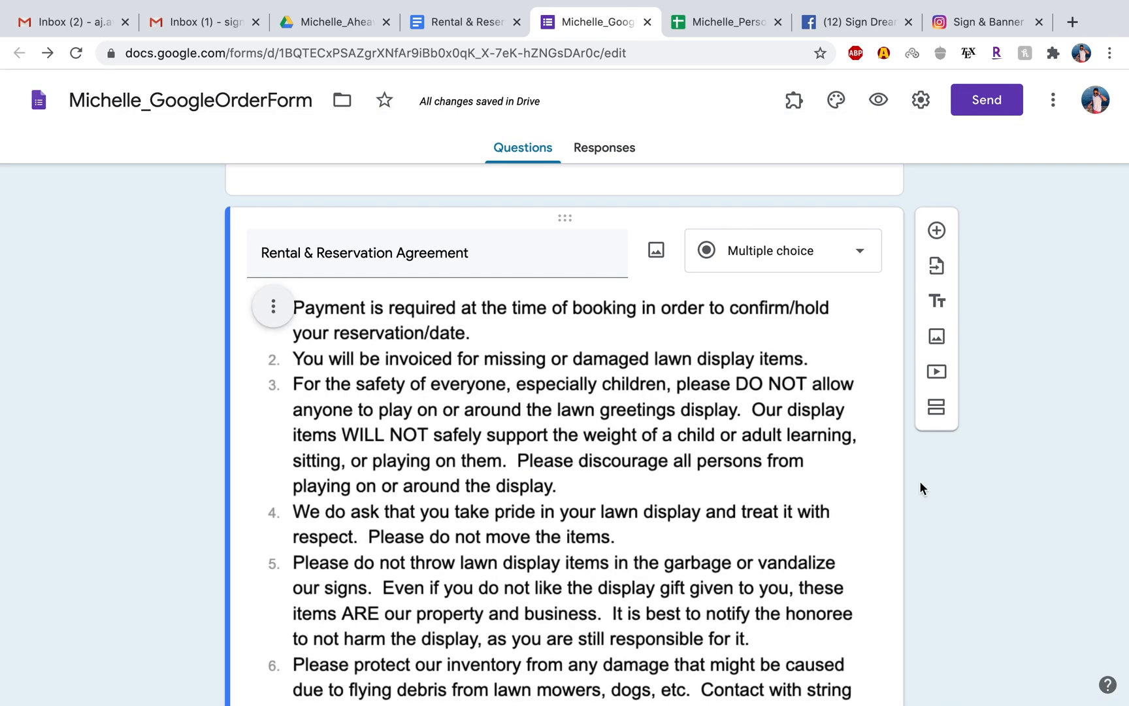
scroll(779, 496, "down", 7)
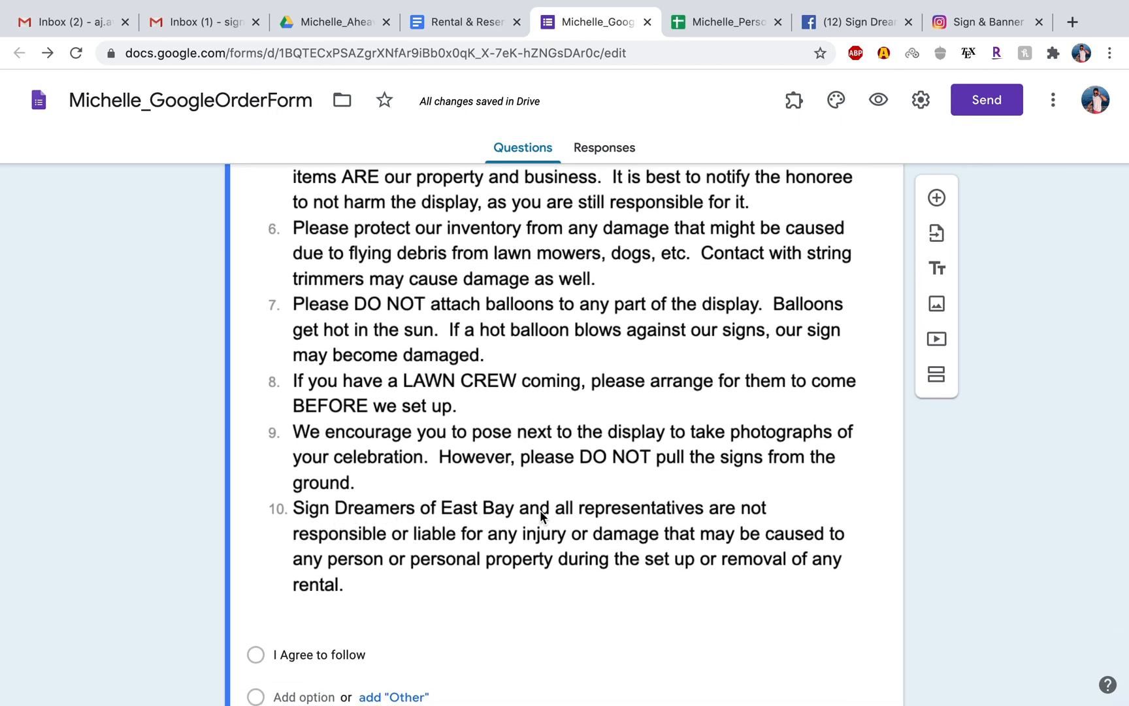
scroll(859, 428, "up", 7)
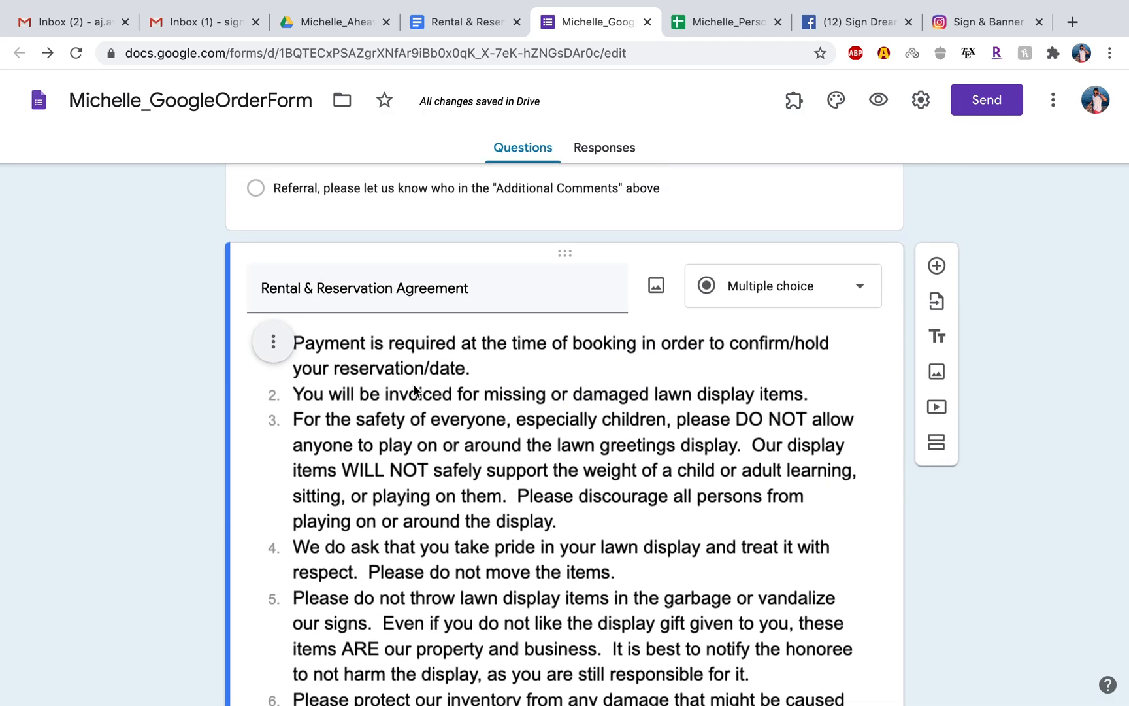
Compare the form's Refund Policy question with the Refund Policy section of the Rental & Reservation Policies document.
scroll(561, 463, "down", 1)
scroll(561, 463, "down", 12)
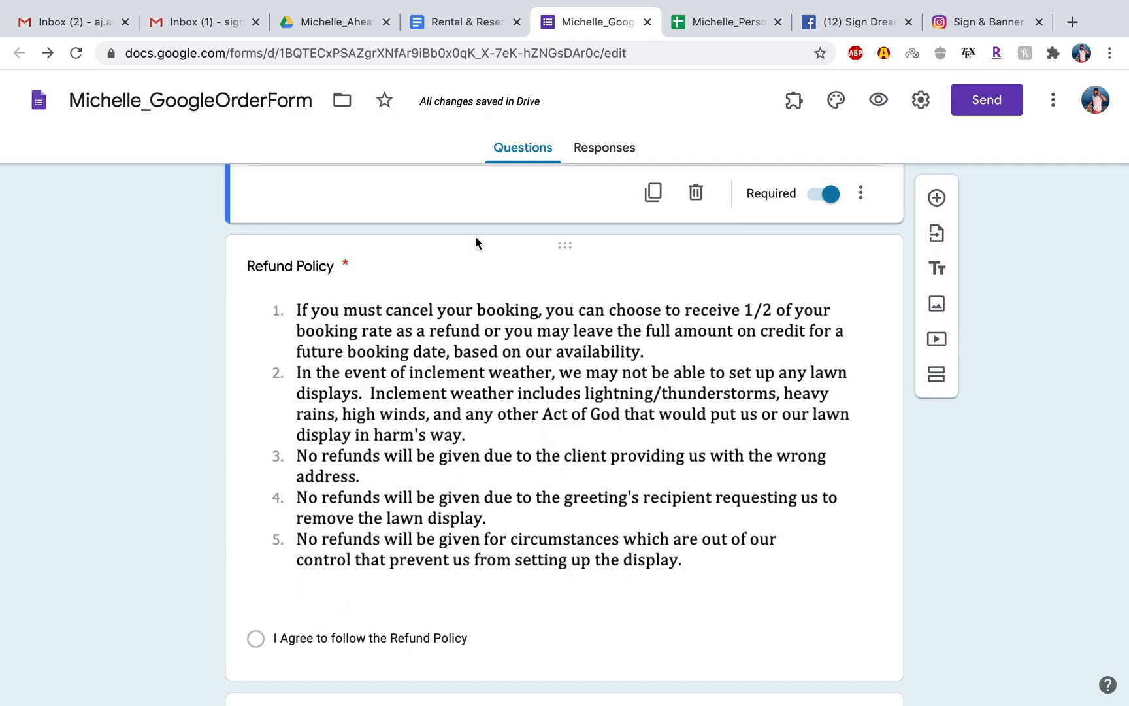
left_click(475, 28)
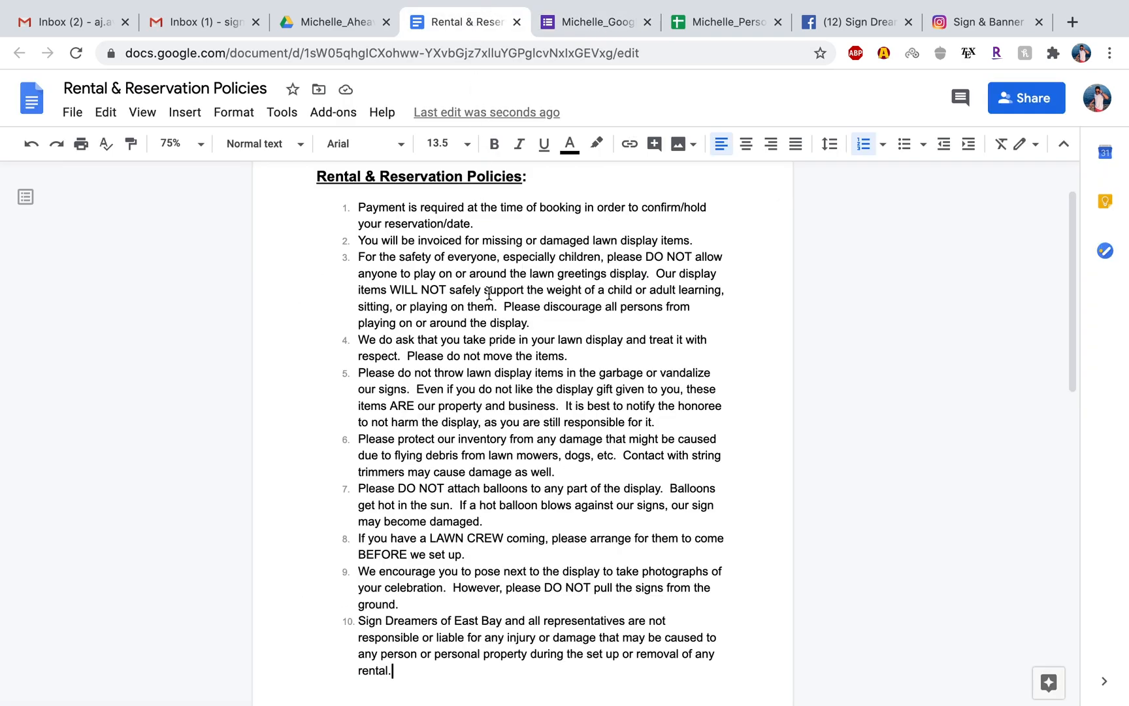
scroll(489, 294, "up", 1)
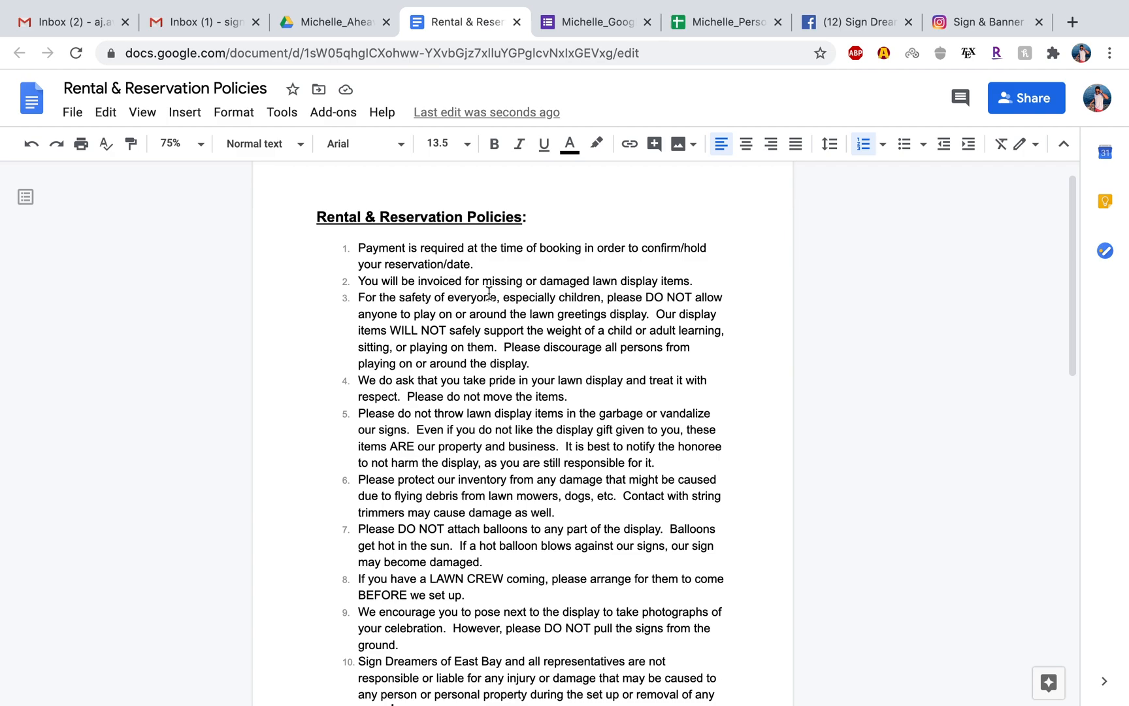
scroll(514, 361, "down", 10)
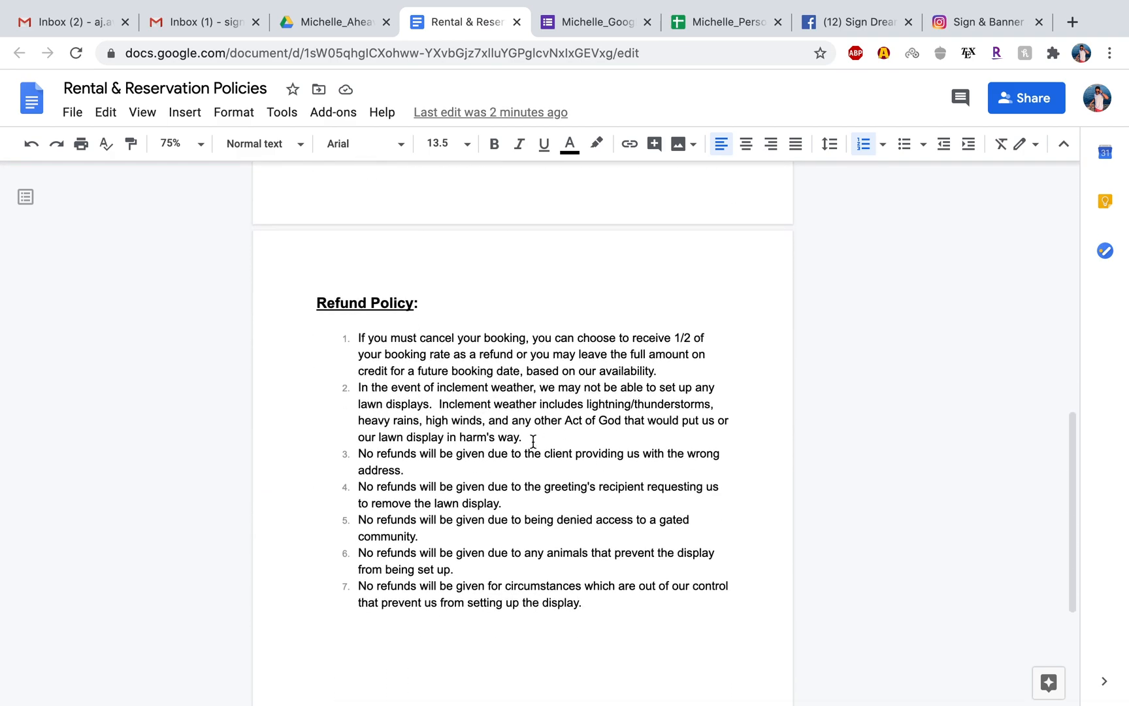
scroll(549, 431, "up", 4)
left_click(600, 31)
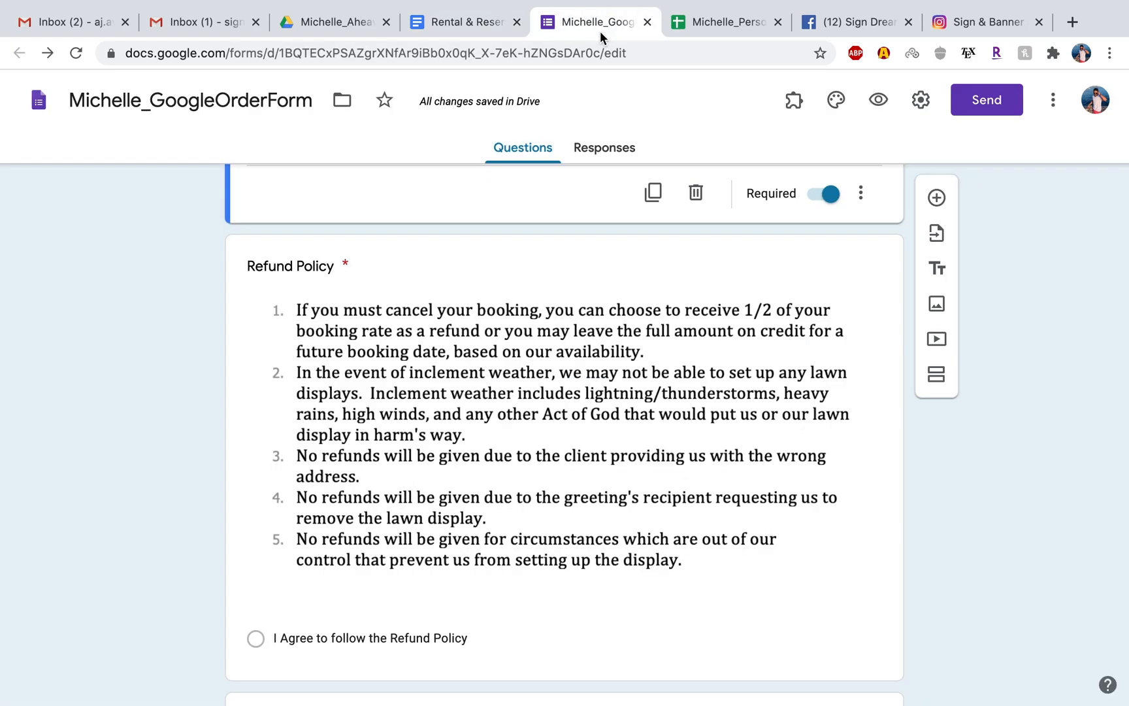
scroll(541, 402, "down", 4)
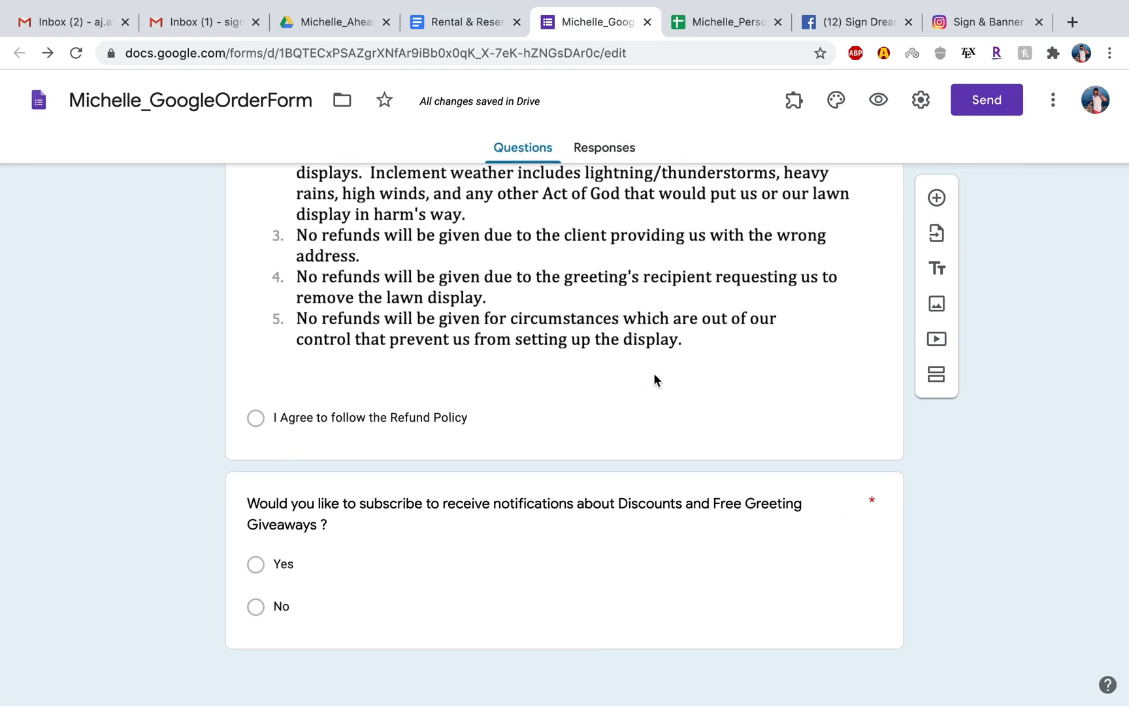
Set the form's response destination to an existing spreadsheet, choosing the client's Personal_InventoryTracker.
scroll(655, 377, "up", 15)
scroll(656, 377, "up", 1)
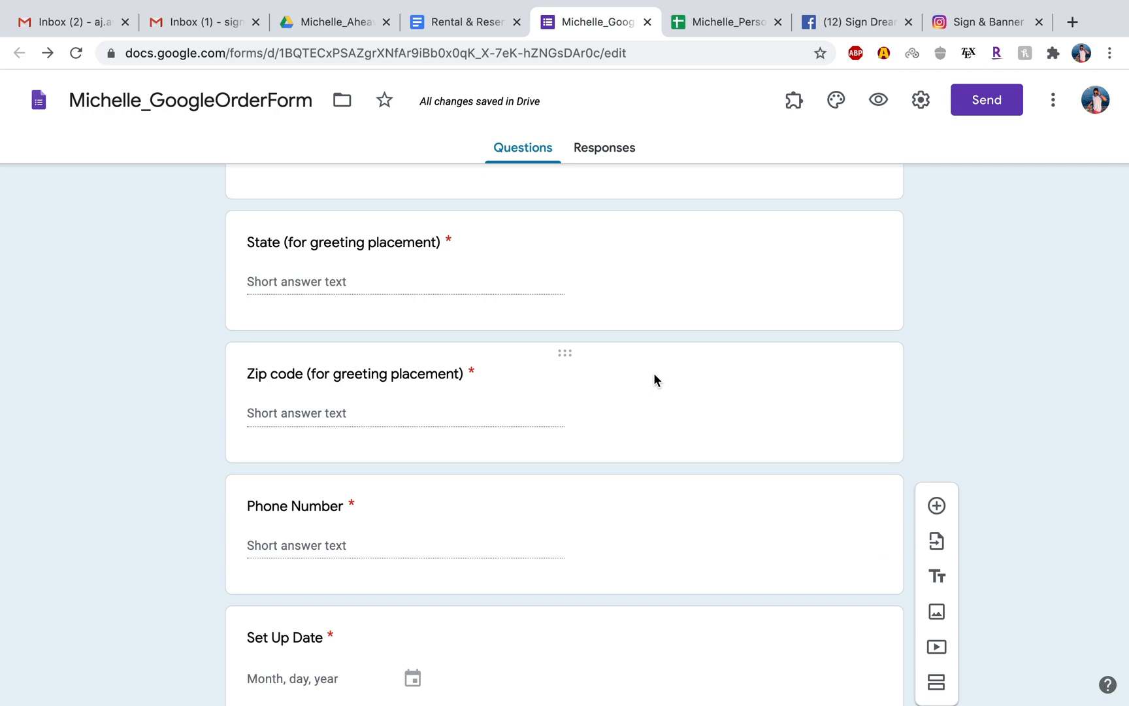
left_click(596, 151)
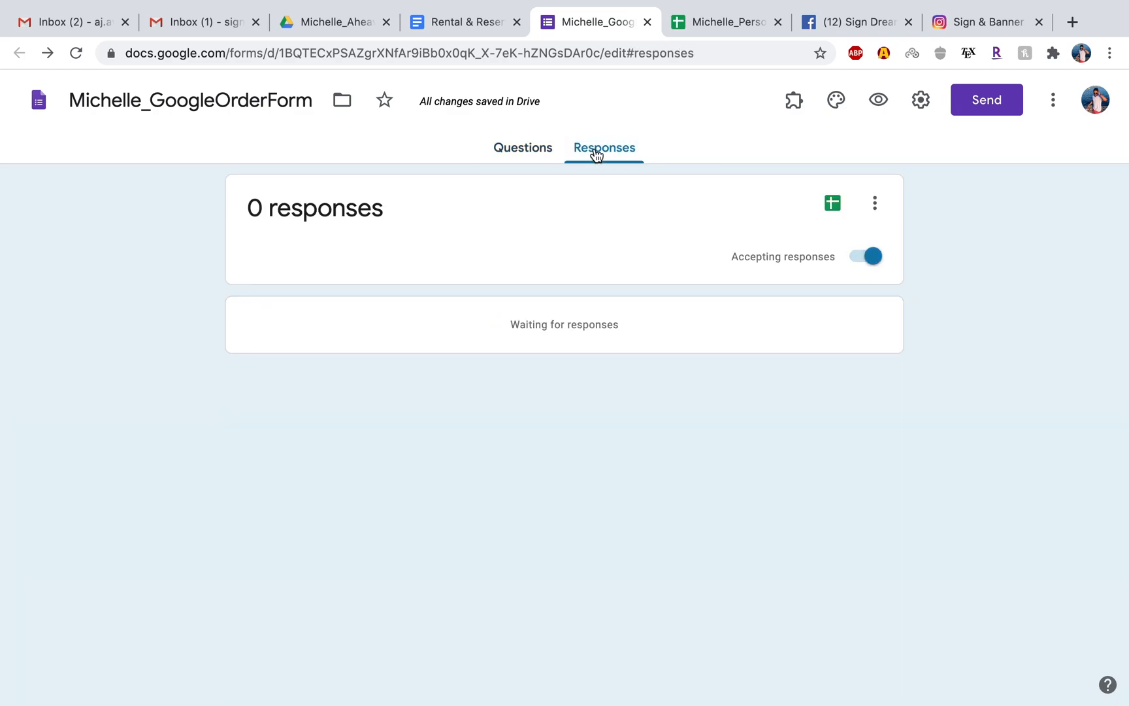
left_click(873, 208)
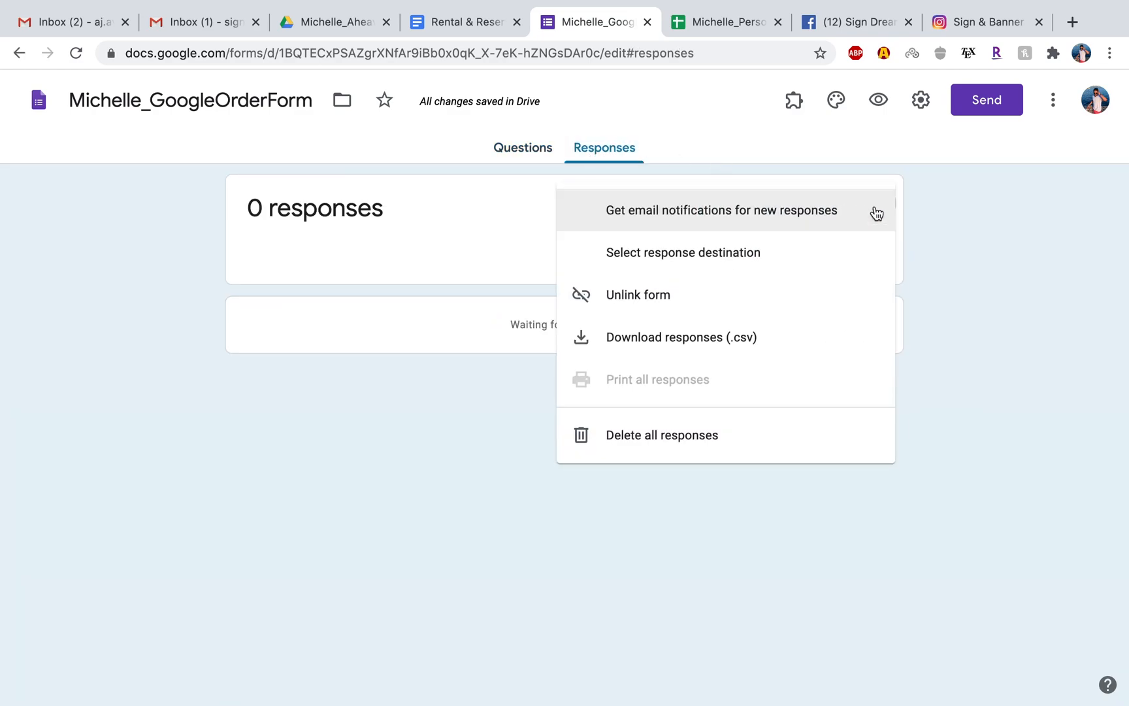
left_click(762, 257)
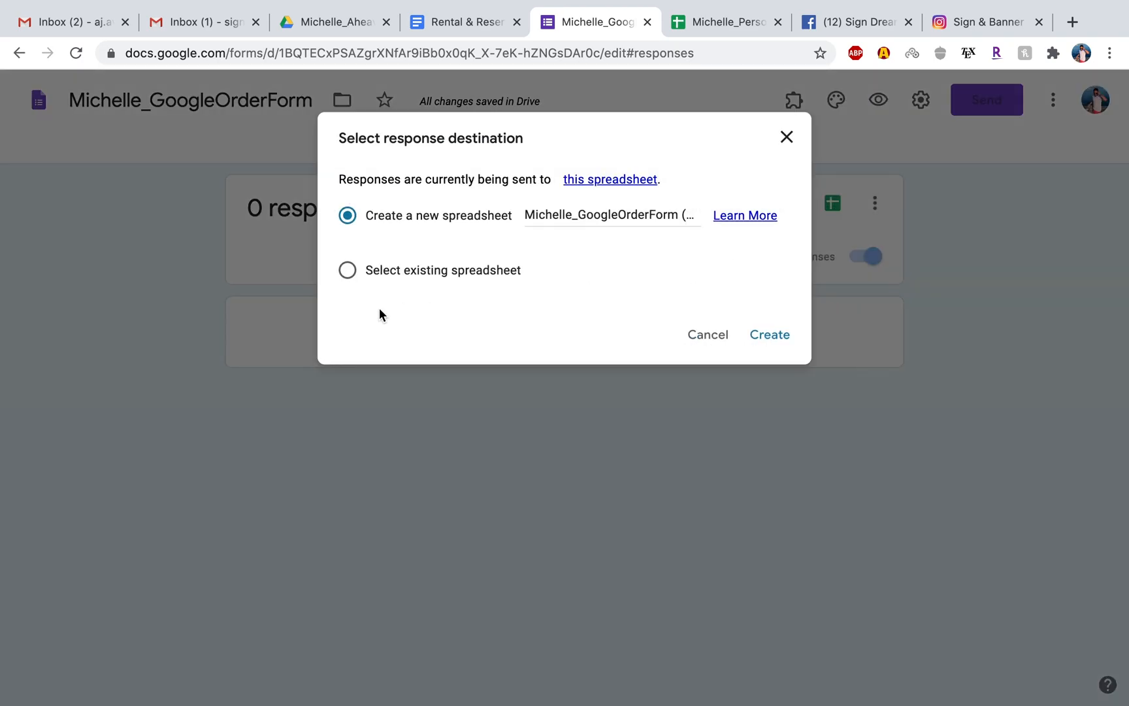
left_click(348, 270)
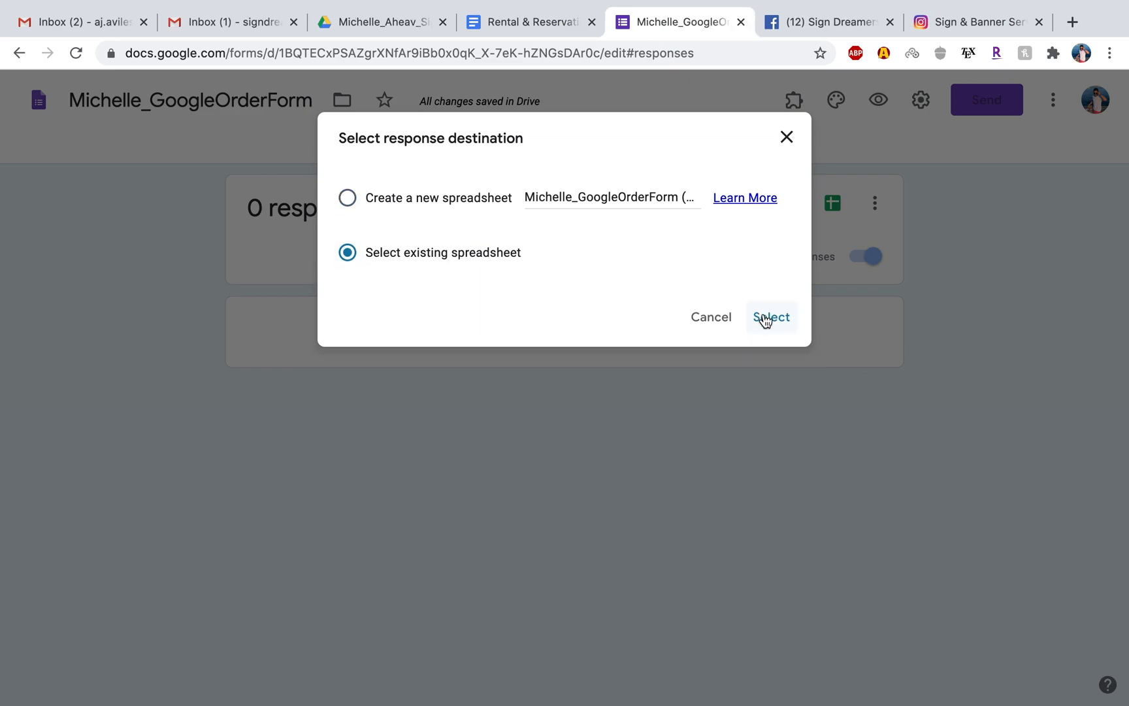
left_click(765, 319)
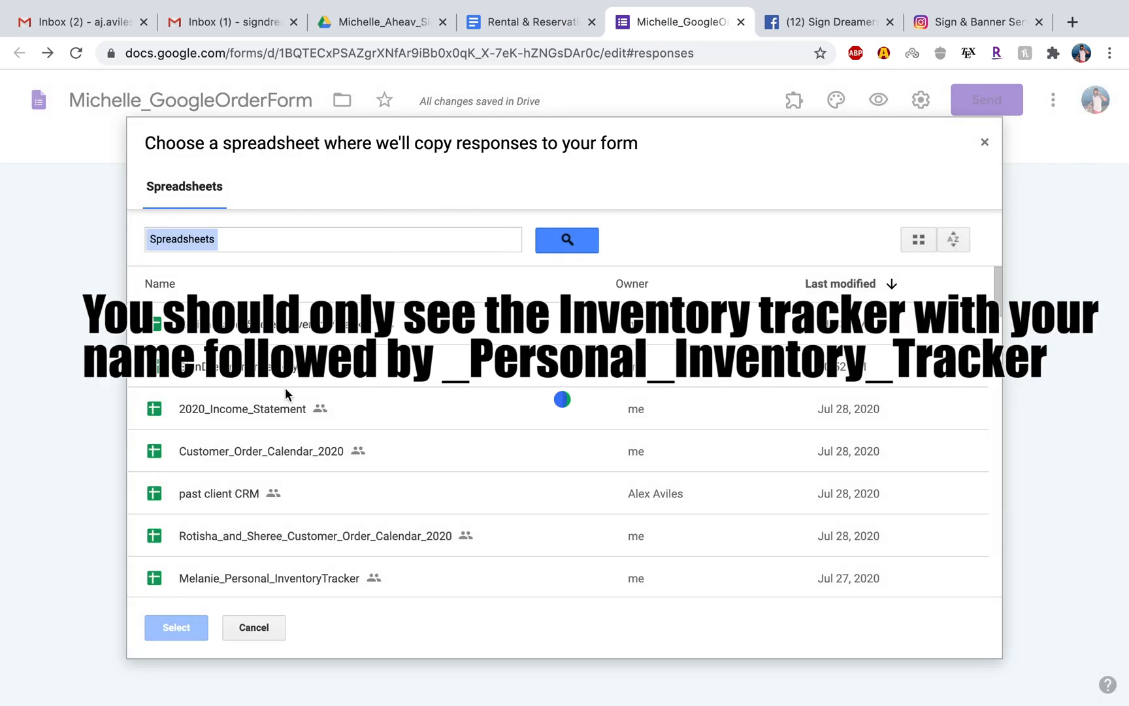
scroll(286, 392, "down", 6)
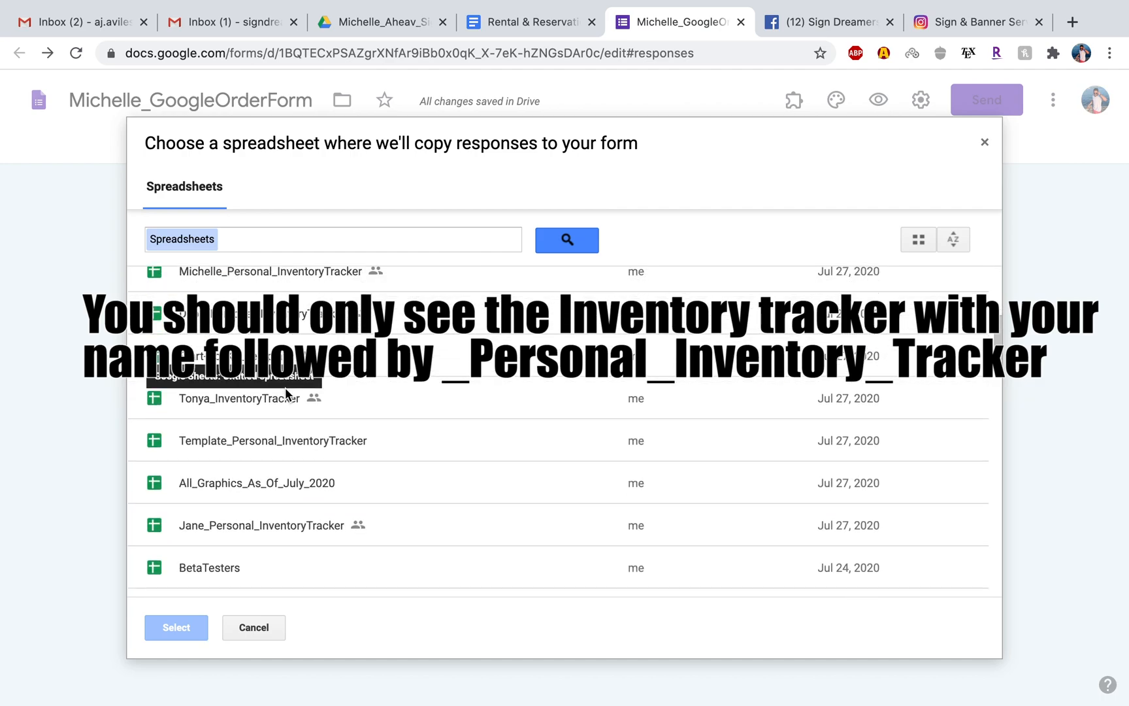
scroll(285, 388, "down", 1)
left_click(286, 248)
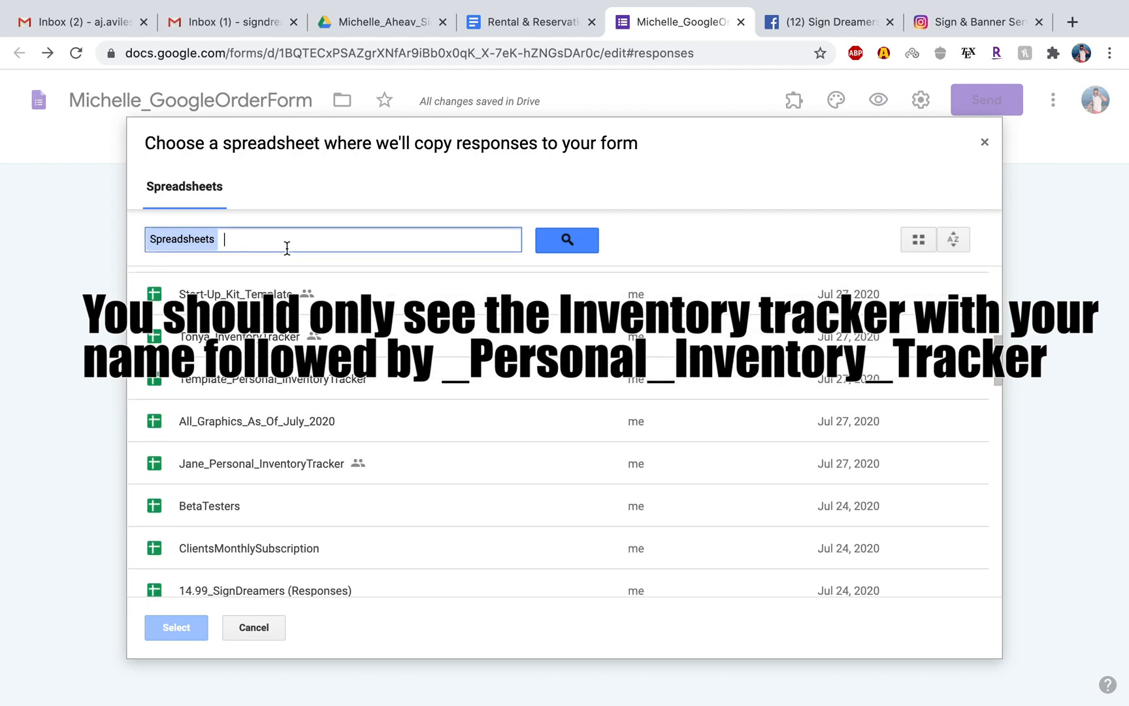
type("mich")
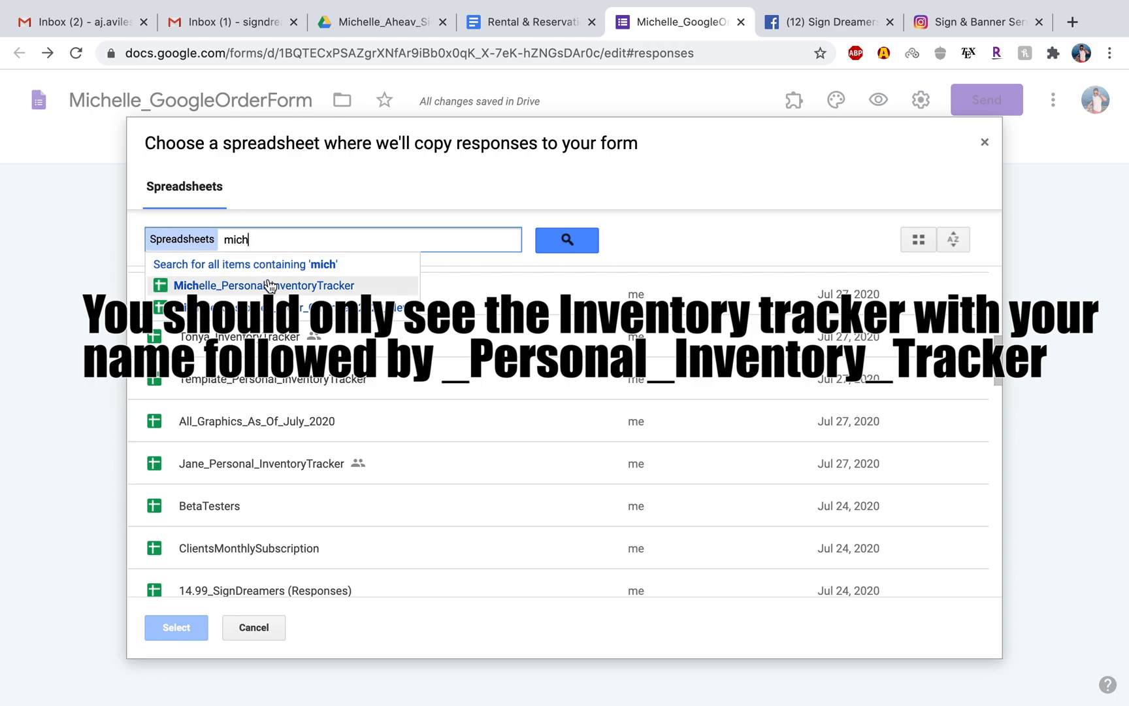
left_click(270, 286)
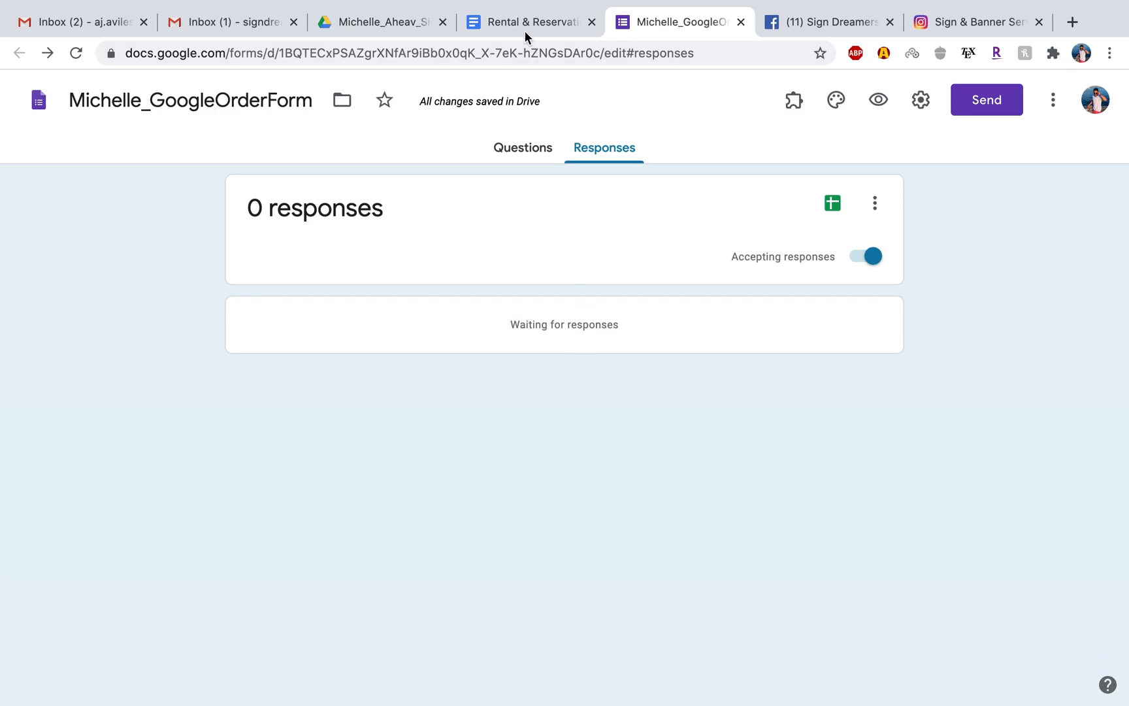
Open the client's Personal_InventoryTracker from Drive and make header row 1 of the Form Responses 5 sheet bold with wrapped text.
left_click(399, 20)
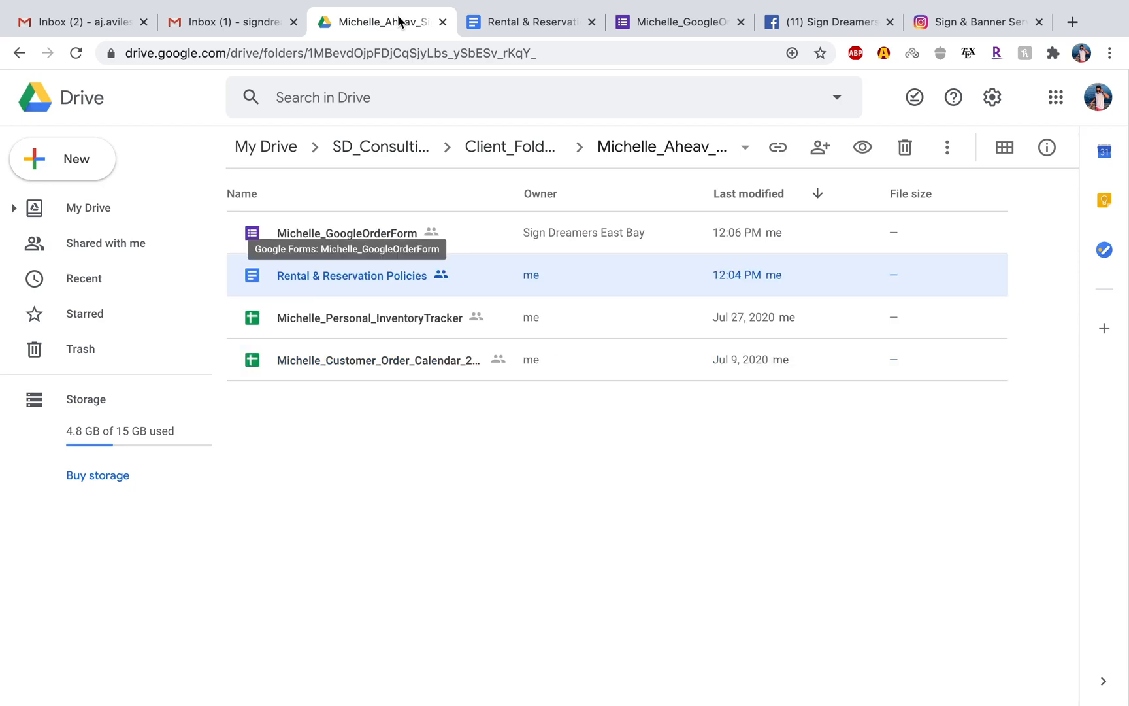
double_click(393, 317)
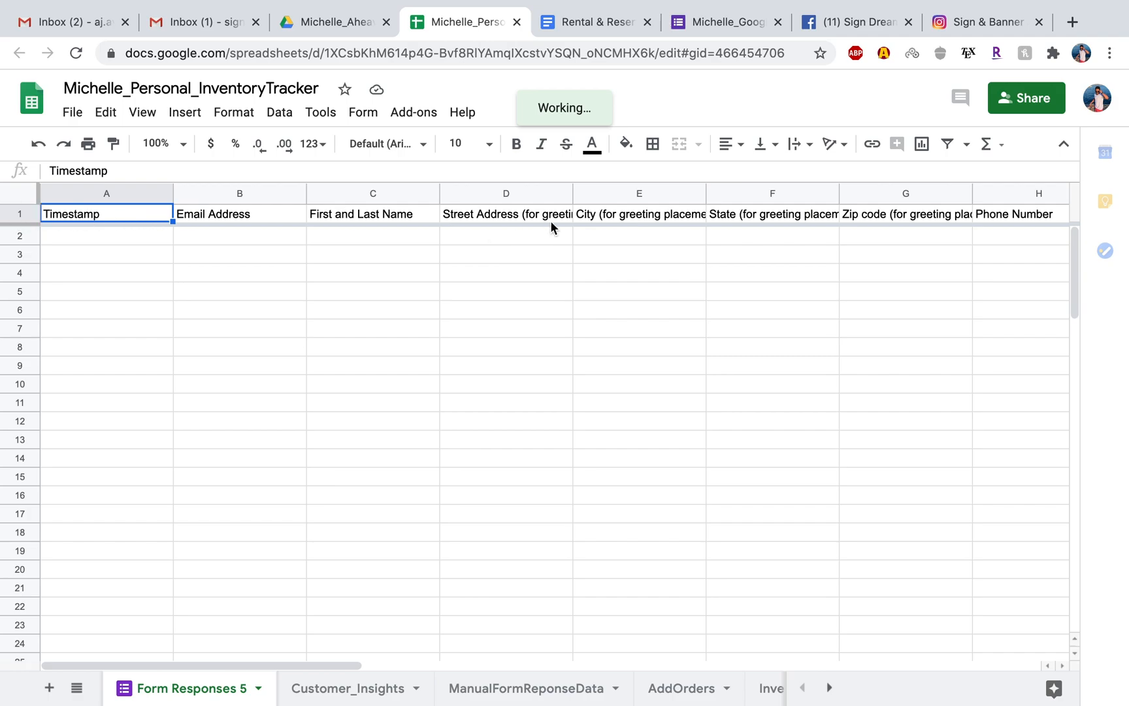
left_click(23, 213)
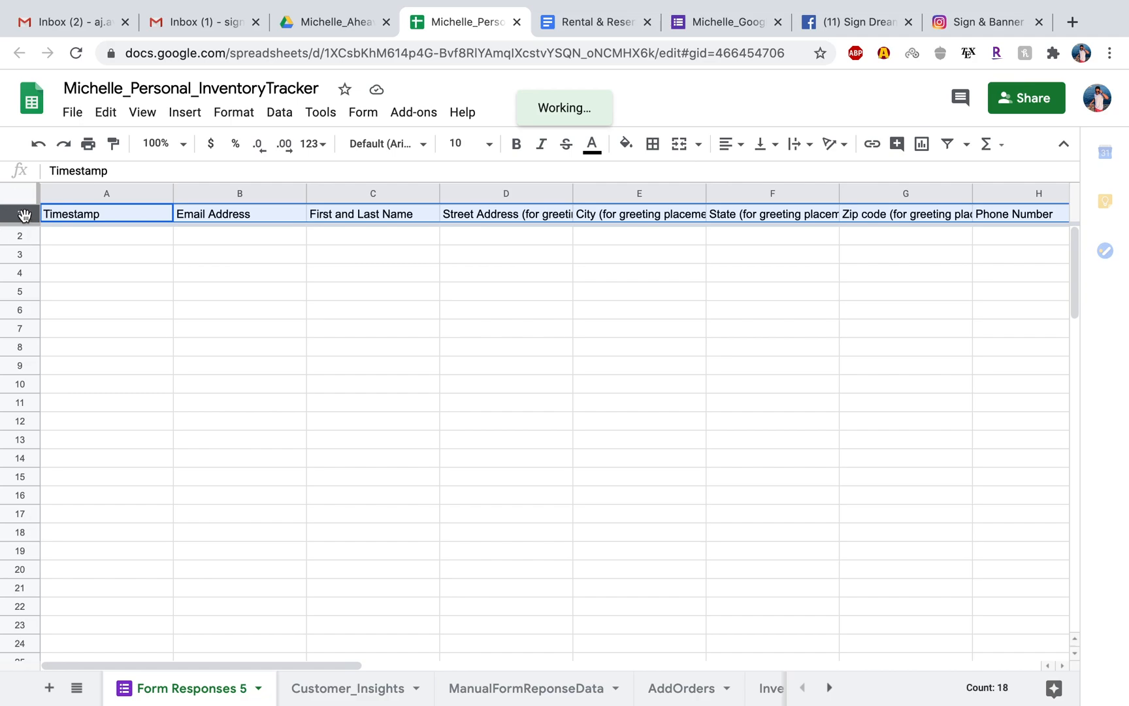
left_click(516, 145)
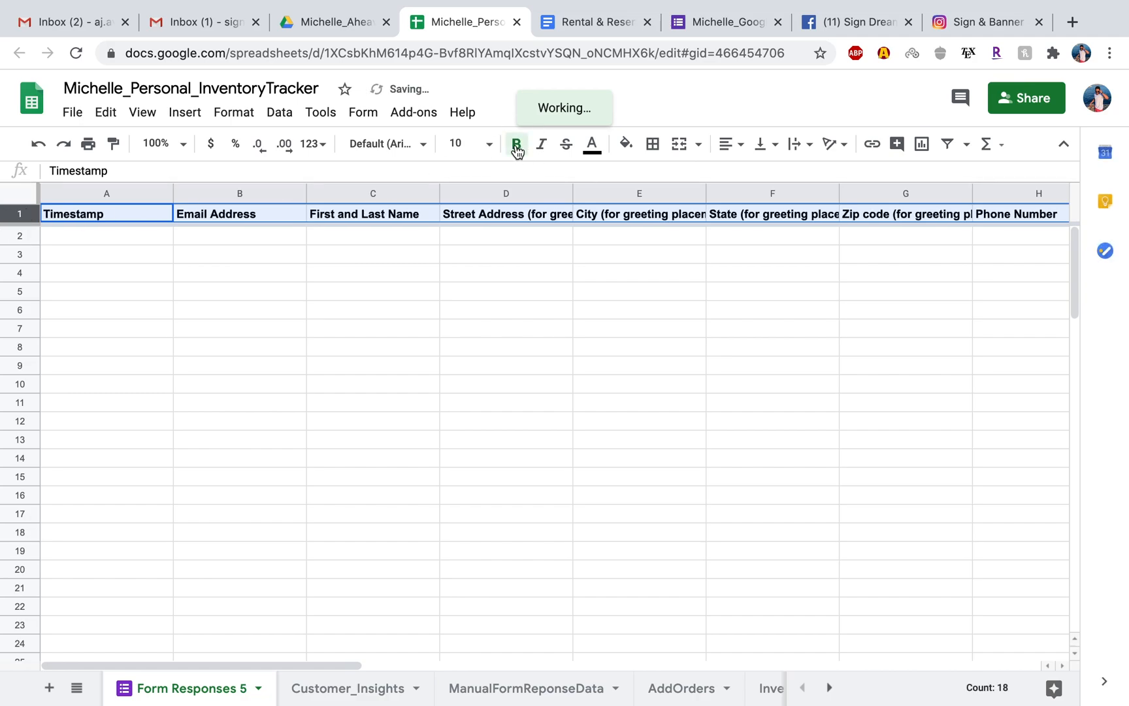
left_click(808, 147)
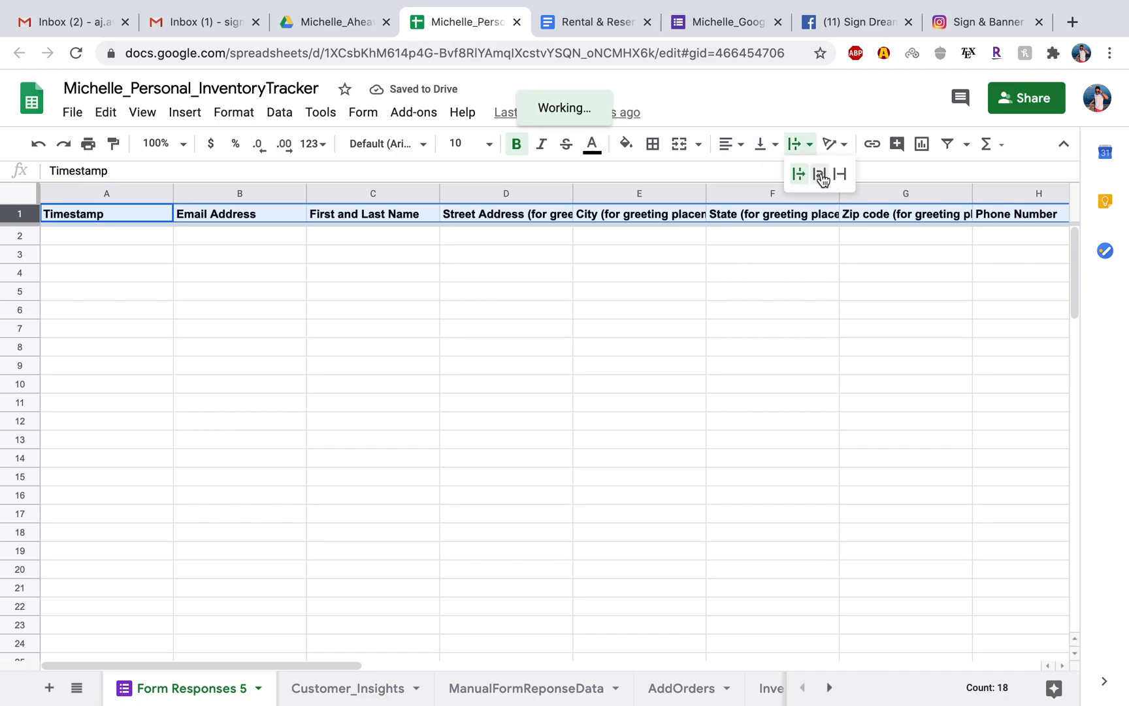
left_click(819, 174)
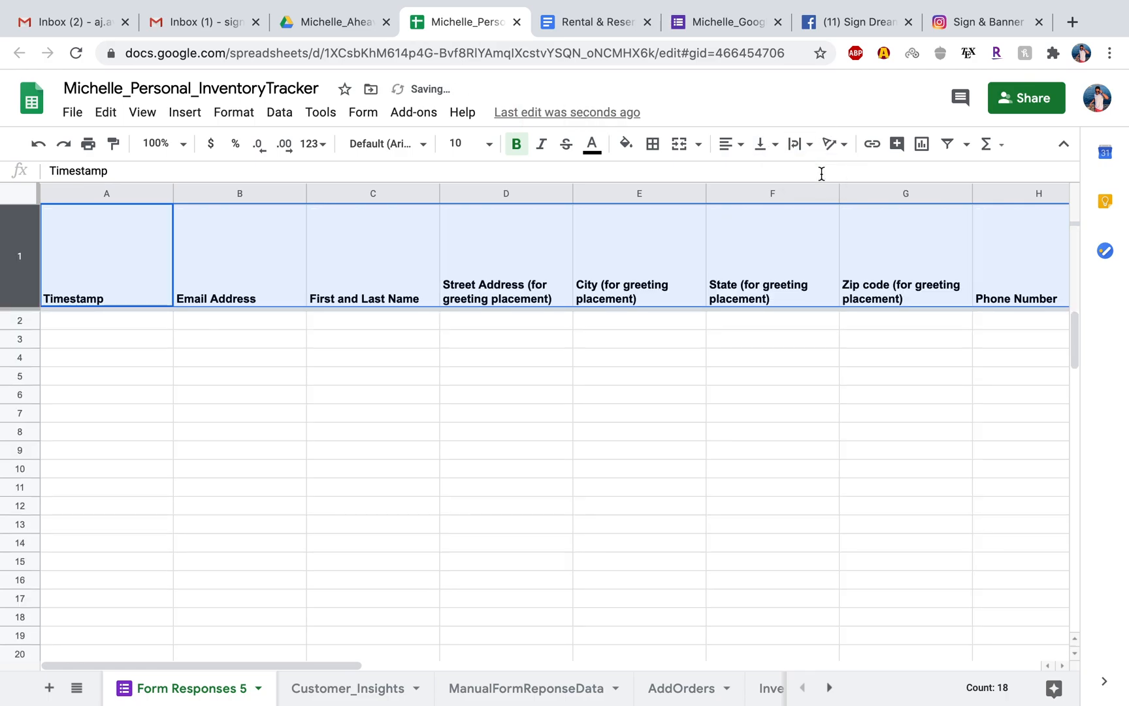
left_click(232, 396)
Widen column M (special requests or comments) and column R (subscription to notifications), and check the header row from end to end.
scroll(359, 385, "right", 3)
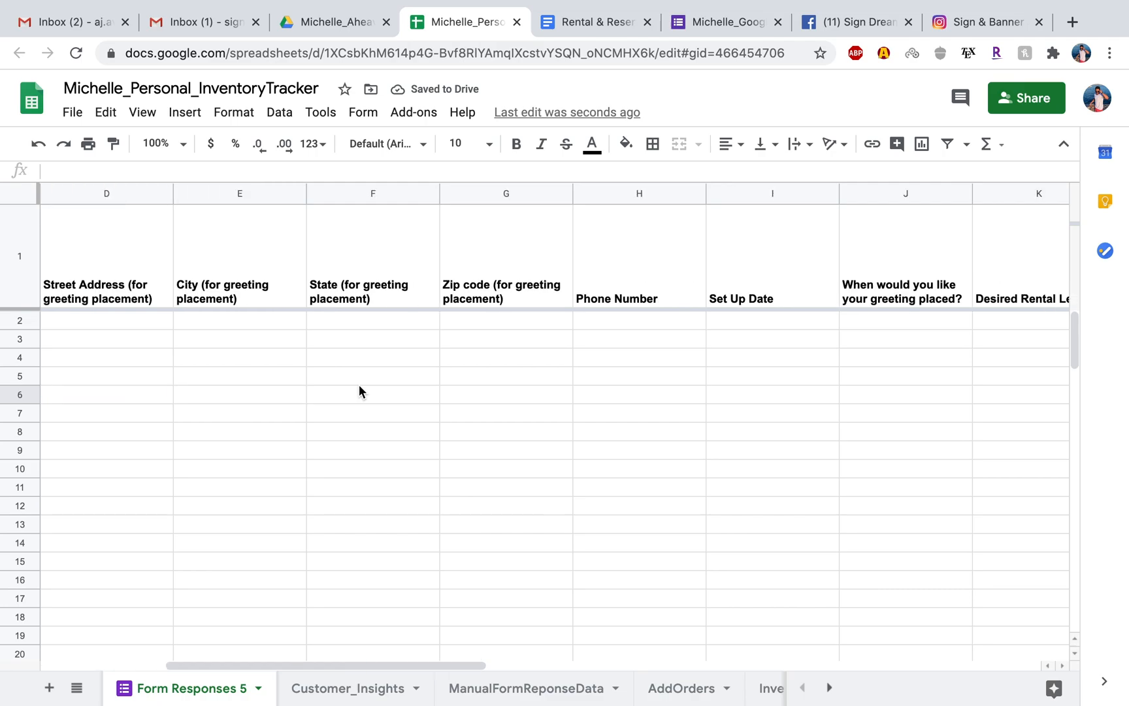
scroll(359, 385, "right", 6)
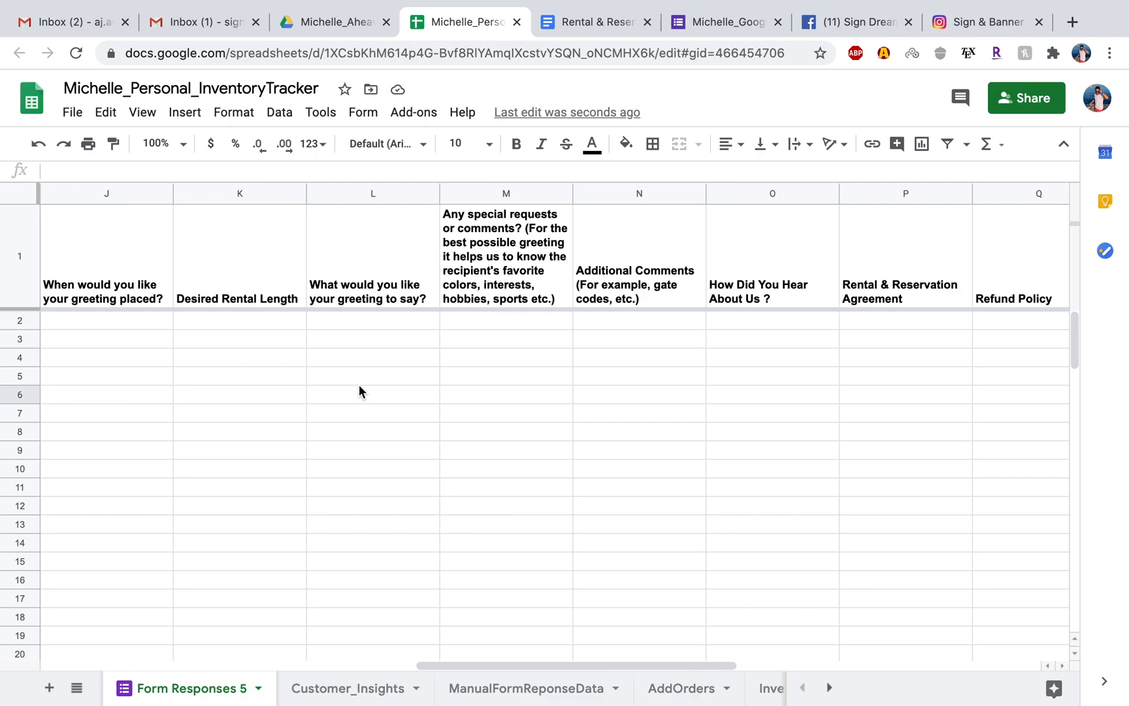
left_click_drag(572, 193, 699, 193)
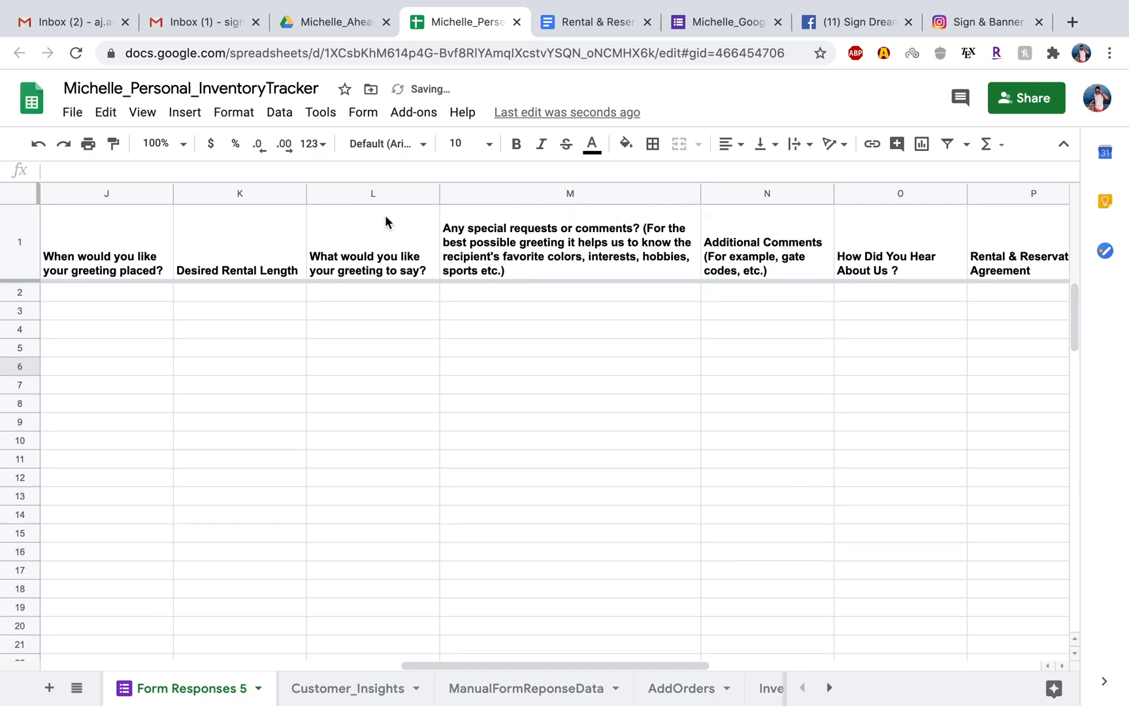
left_click_drag(700, 191, 732, 190)
scroll(691, 355, "right", 10)
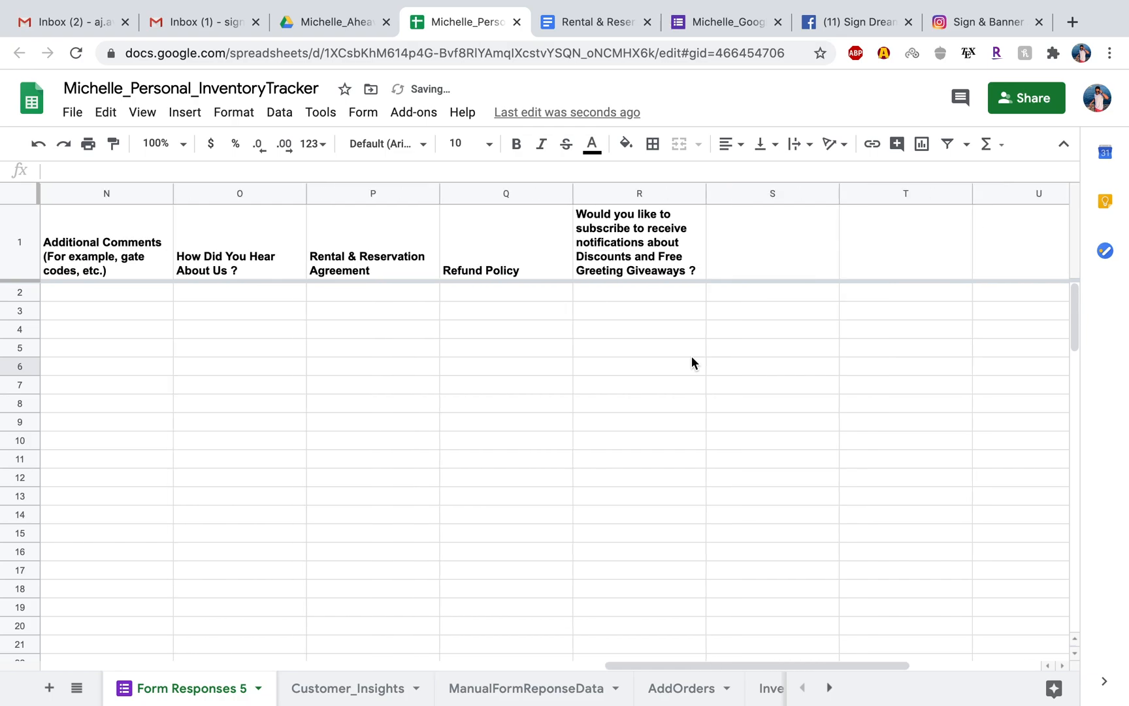
left_click_drag(574, 192, 726, 192)
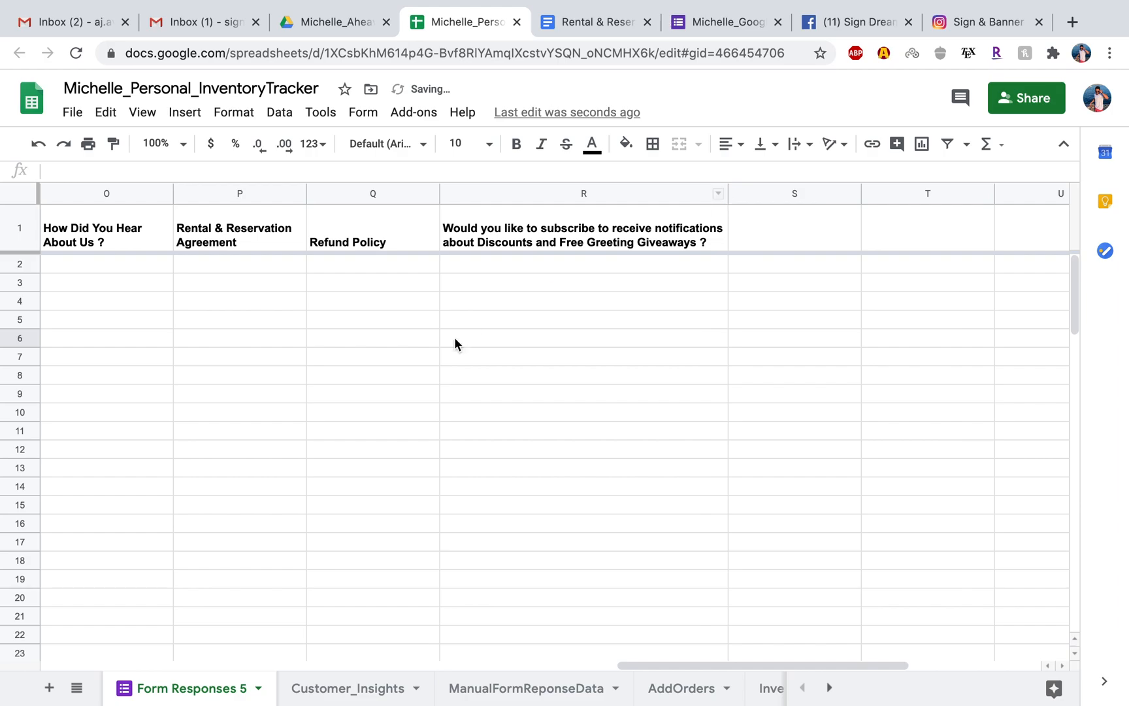
scroll(454, 344, "left", 15)
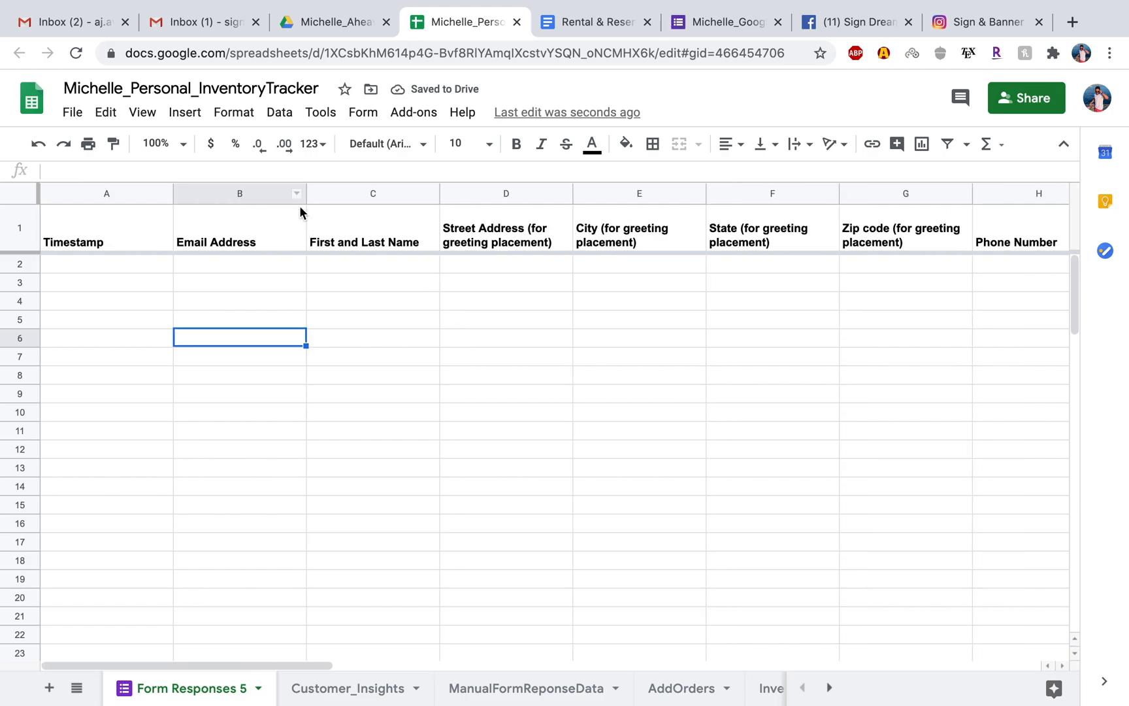
scroll(474, 252, "right", 5)
scroll(473, 249, "right", 9)
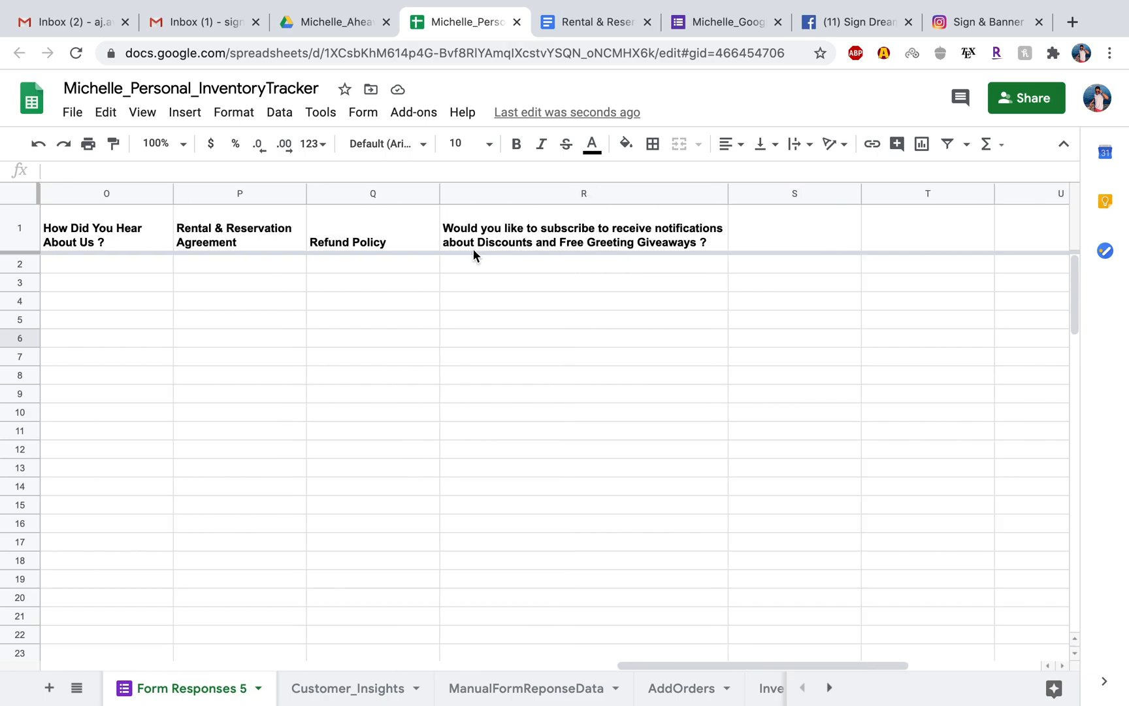
scroll(473, 248, "left", 14)
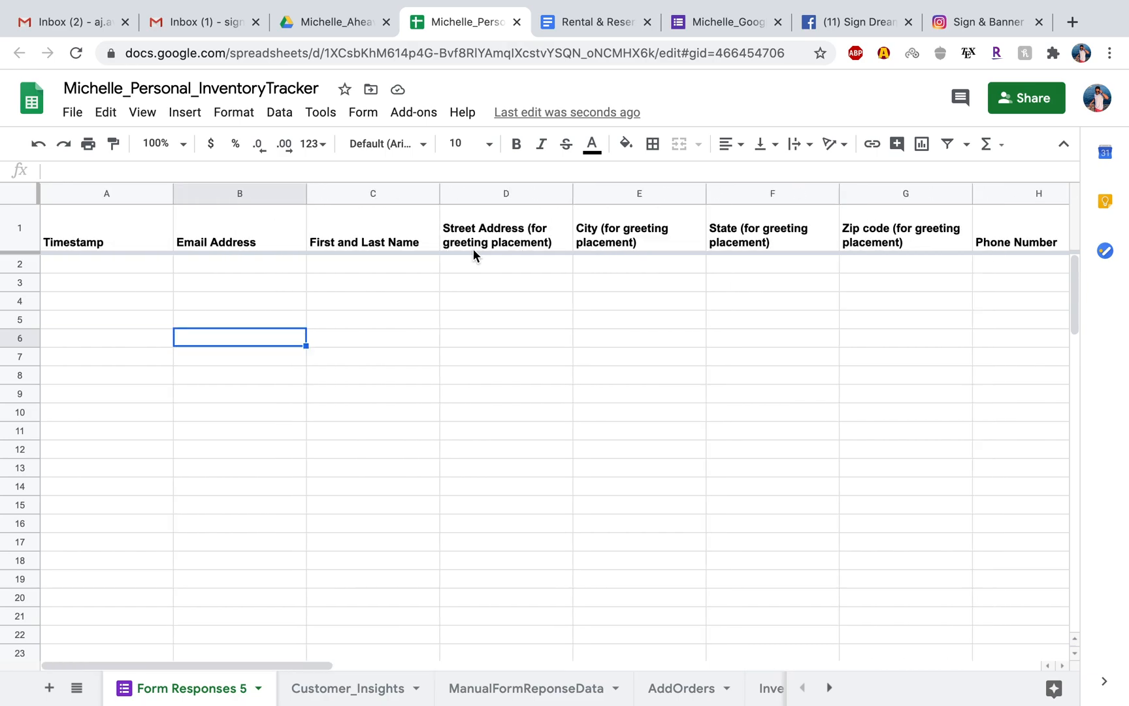
left_click(112, 269)
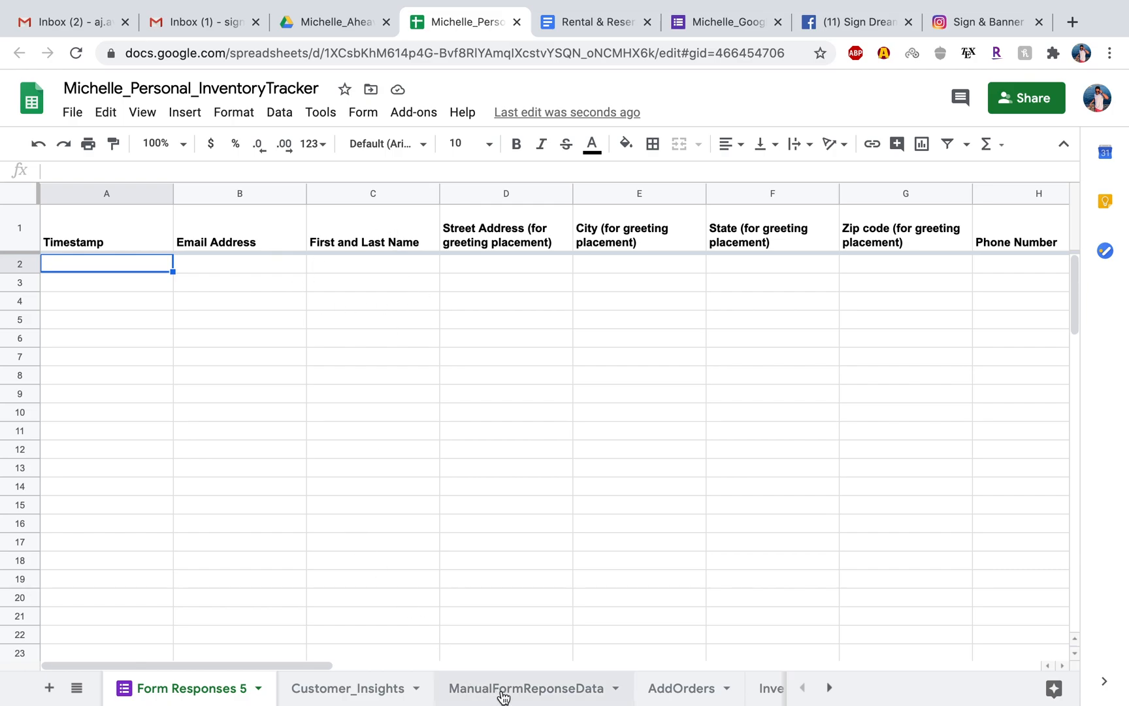
Following the column layout of the ManualFormReponseData sheet, enter the header Order Status in cell T1 of Form Responses 5.
left_click(523, 689)
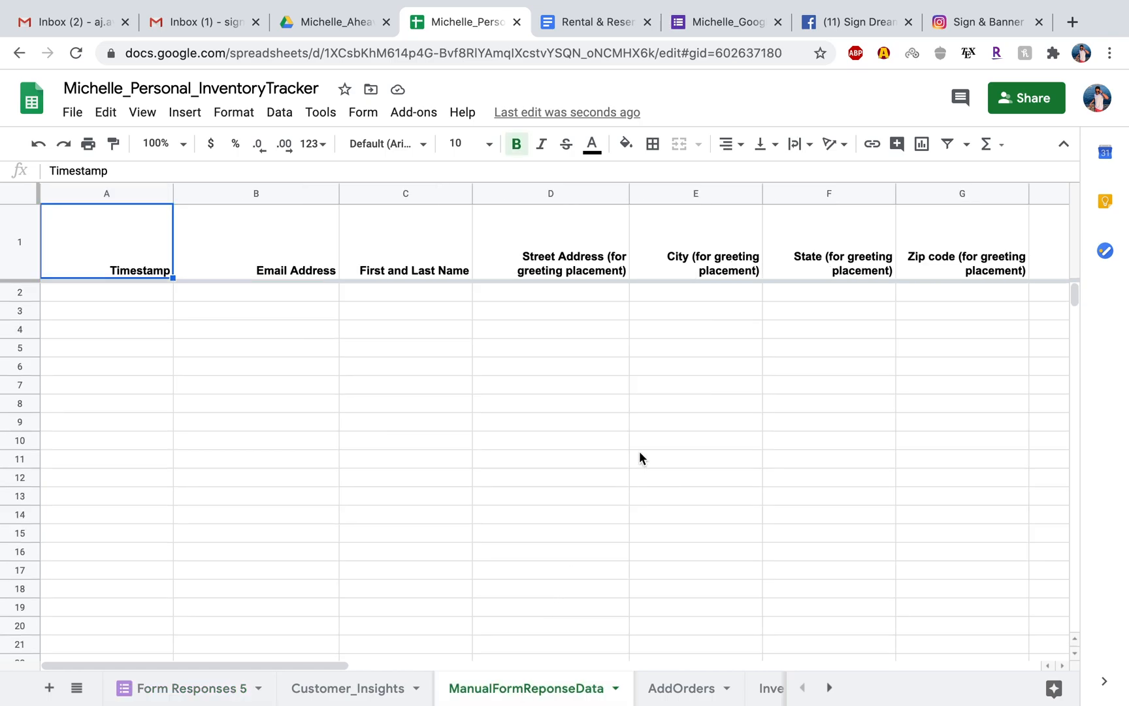
scroll(638, 451, "right", 10)
scroll(638, 451, "right", 10)
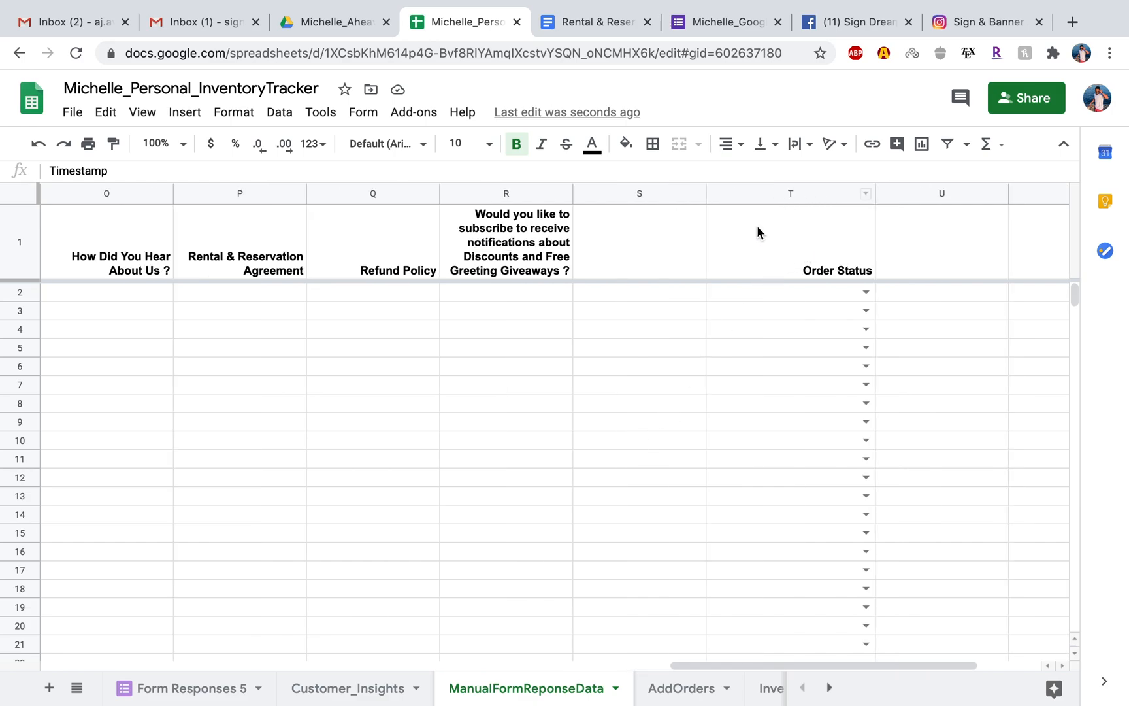
left_click(191, 684)
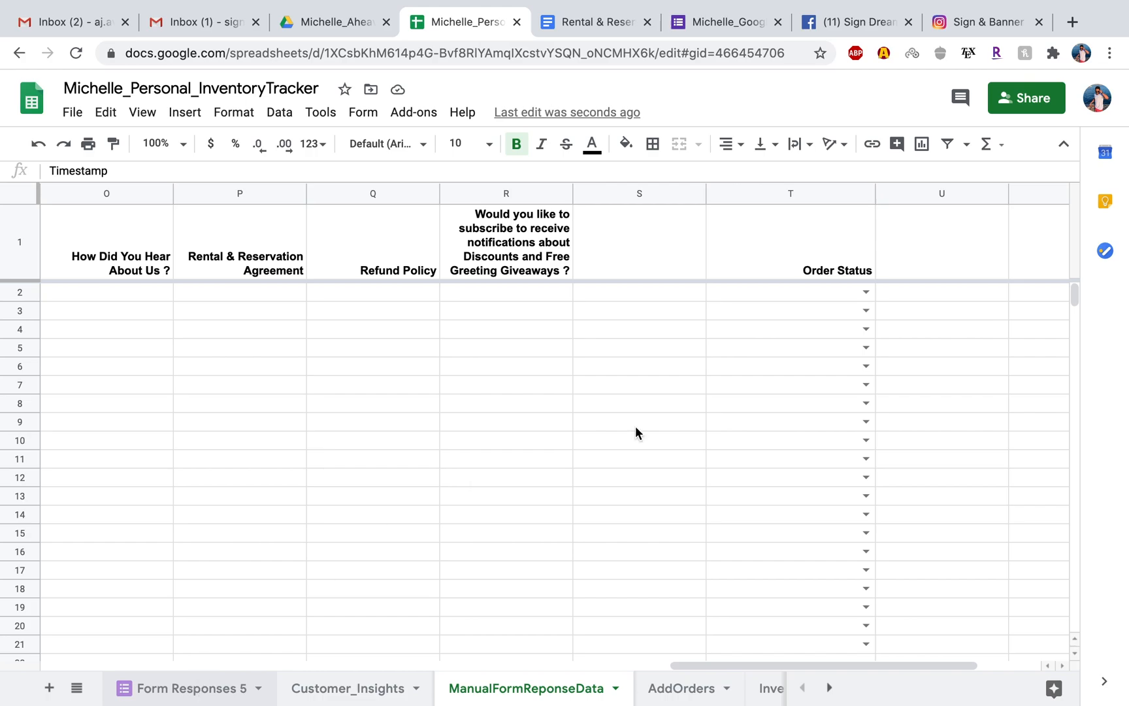
scroll(783, 362, "right", 15)
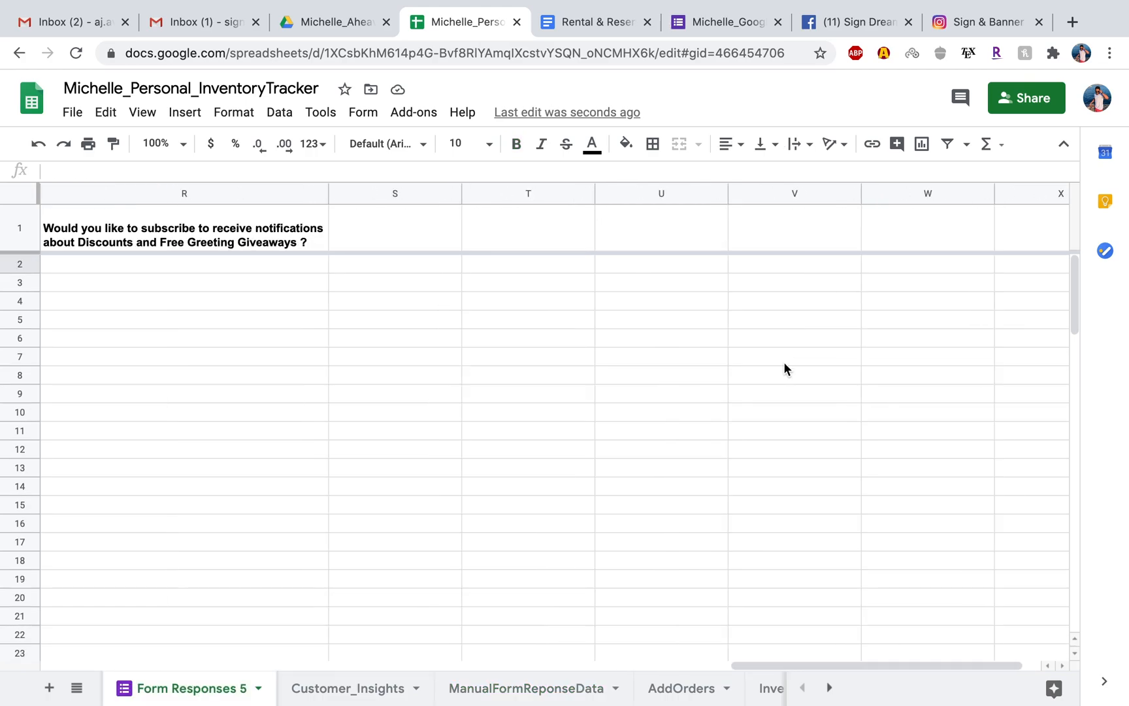
scroll(381, 334, "left", 3)
left_click(557, 239)
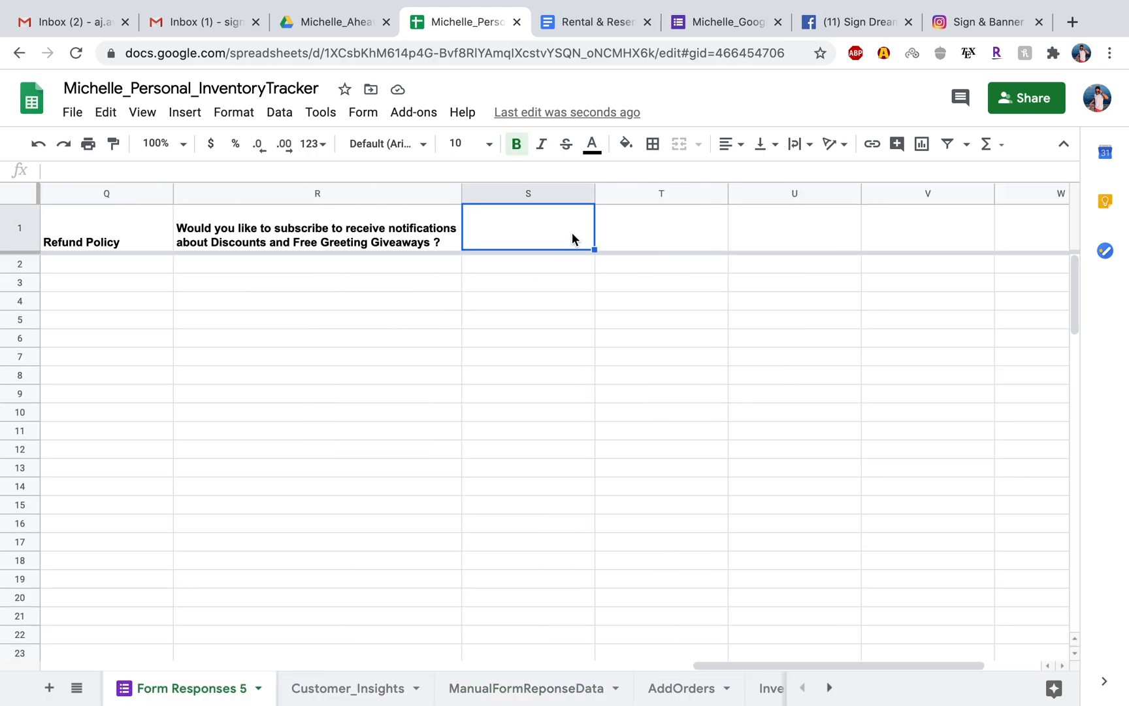
left_click(638, 239)
type("Order Statues")
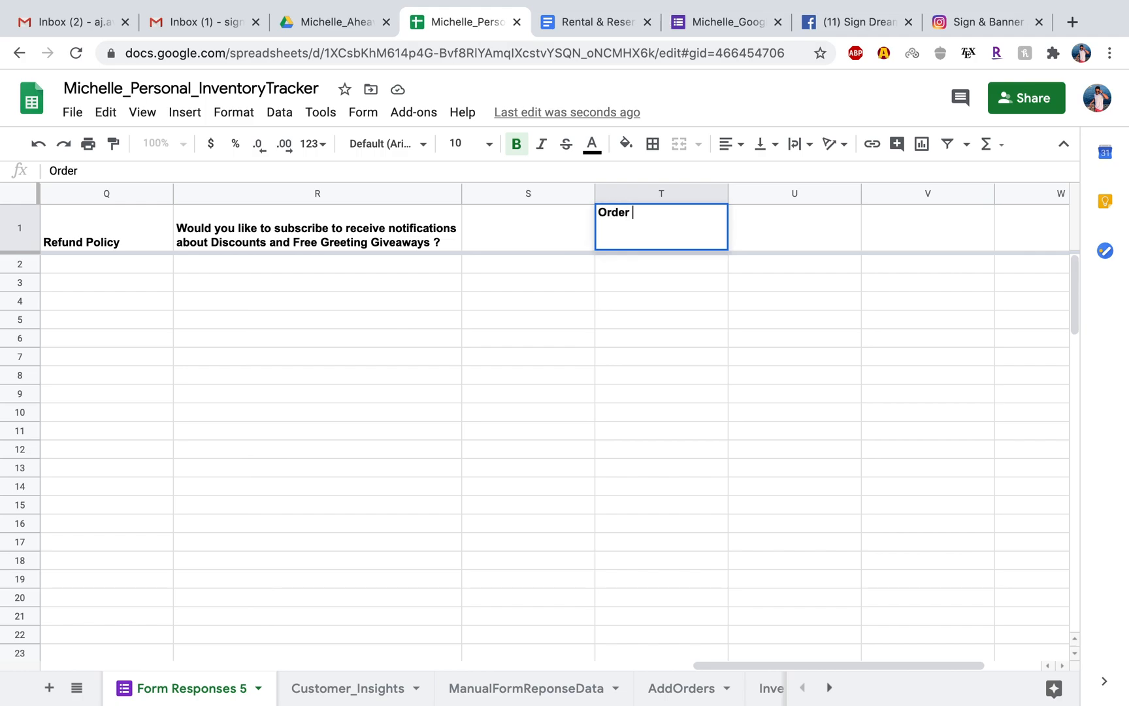
key("BackSpace")
key("BackSpace")
key("BackSpace")
type("us")
left_click(497, 344)
Right-align the Order Status header in cell T1.
left_click(653, 232)
left_click(732, 144)
left_click(771, 175)
left_click(523, 465)
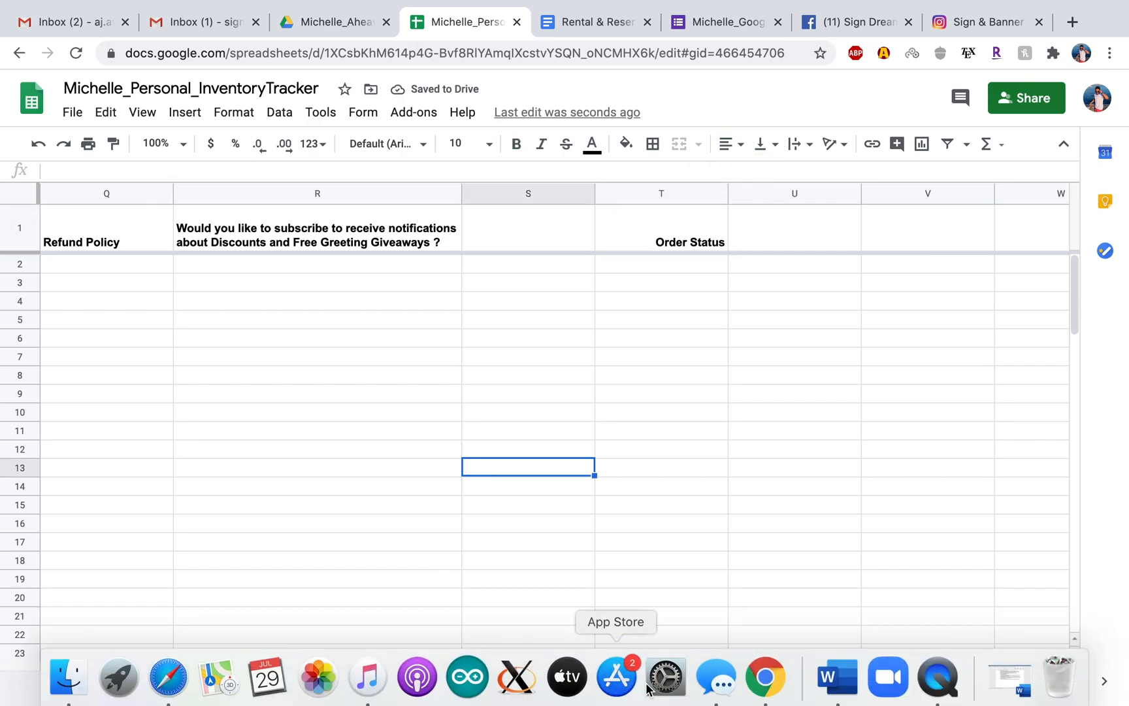
Try copying the Order Status dropdown cell T2 from ManualFormReponseData into T2 of Form Responses 5, and undo the paste.
left_click(528, 692)
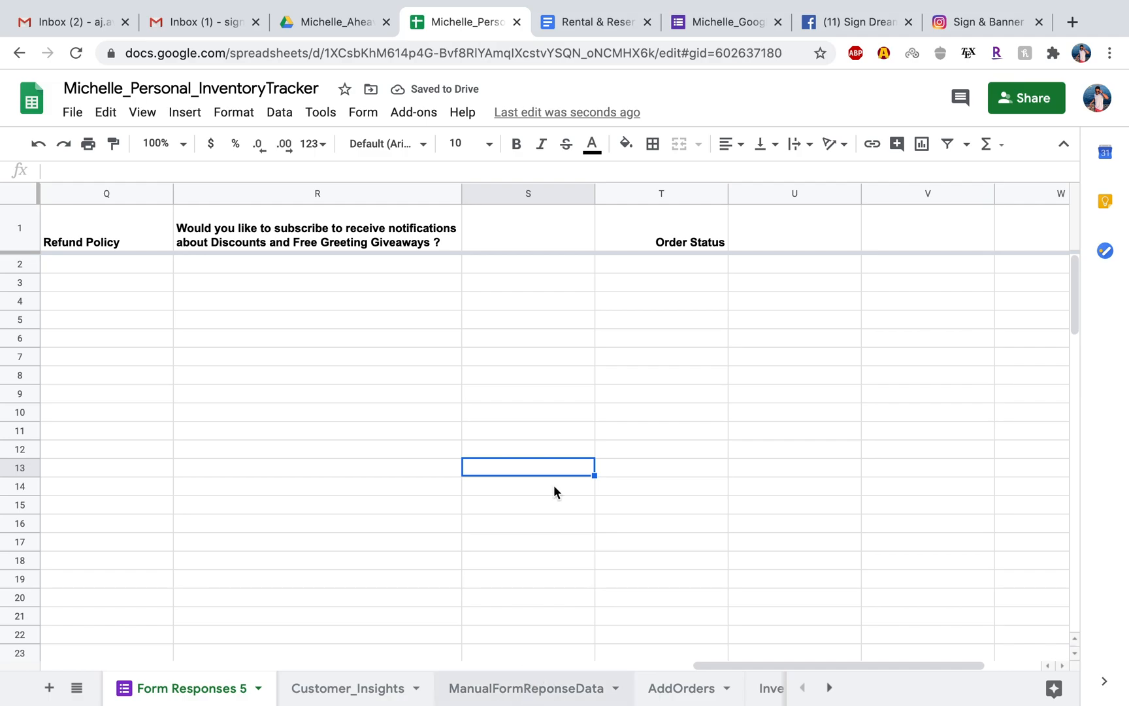
left_click(757, 292)
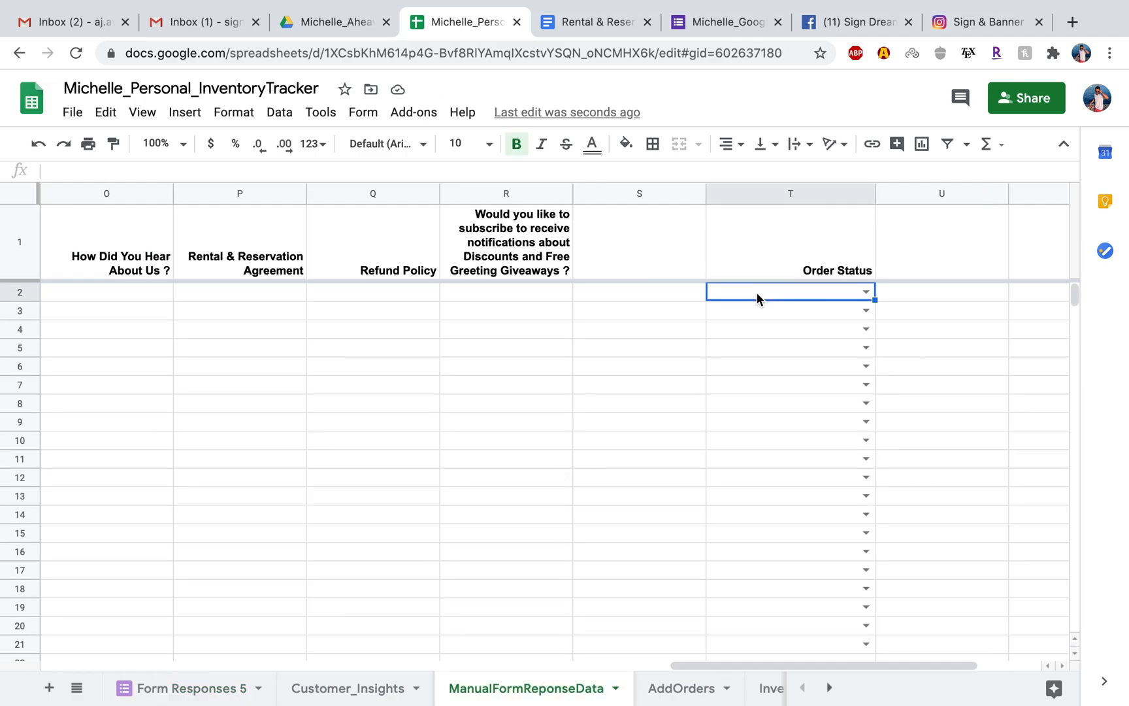
key("ctrl+c")
left_click(927, 358)
left_click(192, 686)
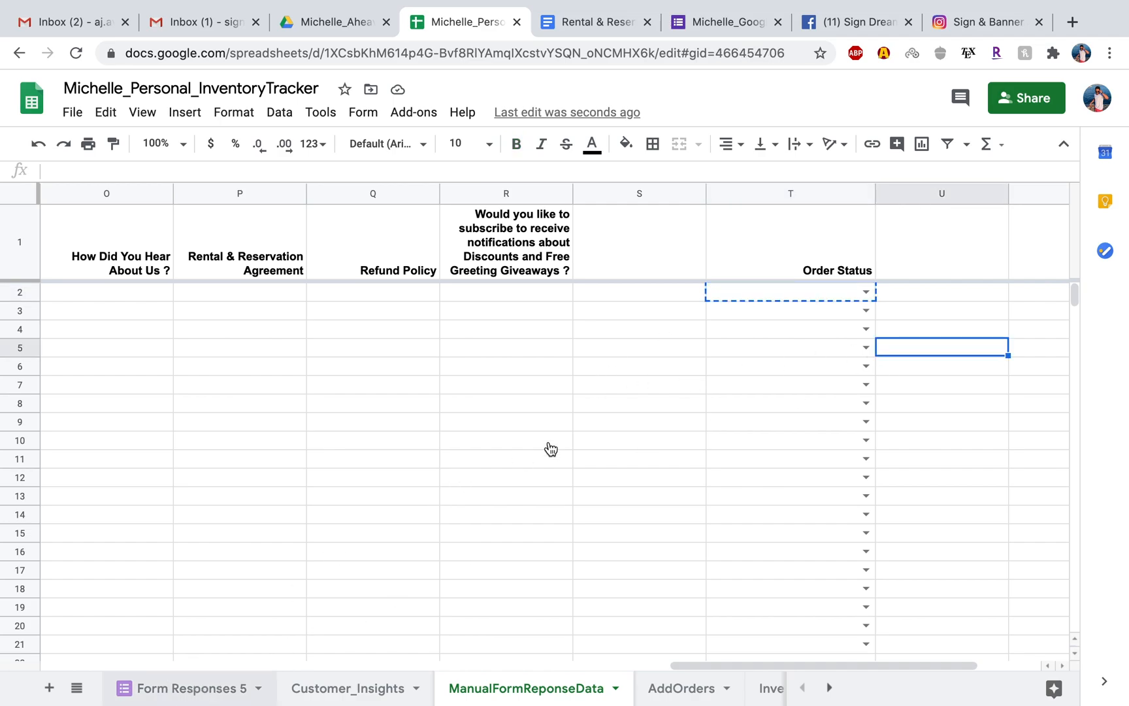
left_click(663, 264)
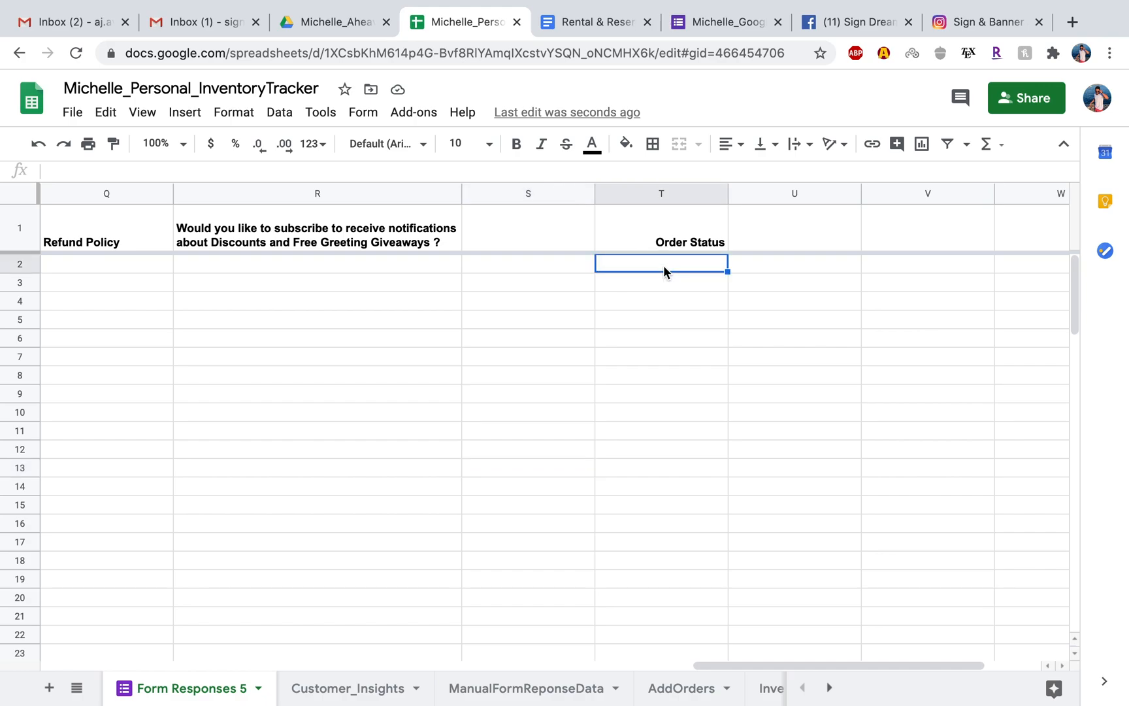
key("ctrl+v")
left_click(773, 295)
left_click(777, 282)
left_click(679, 267)
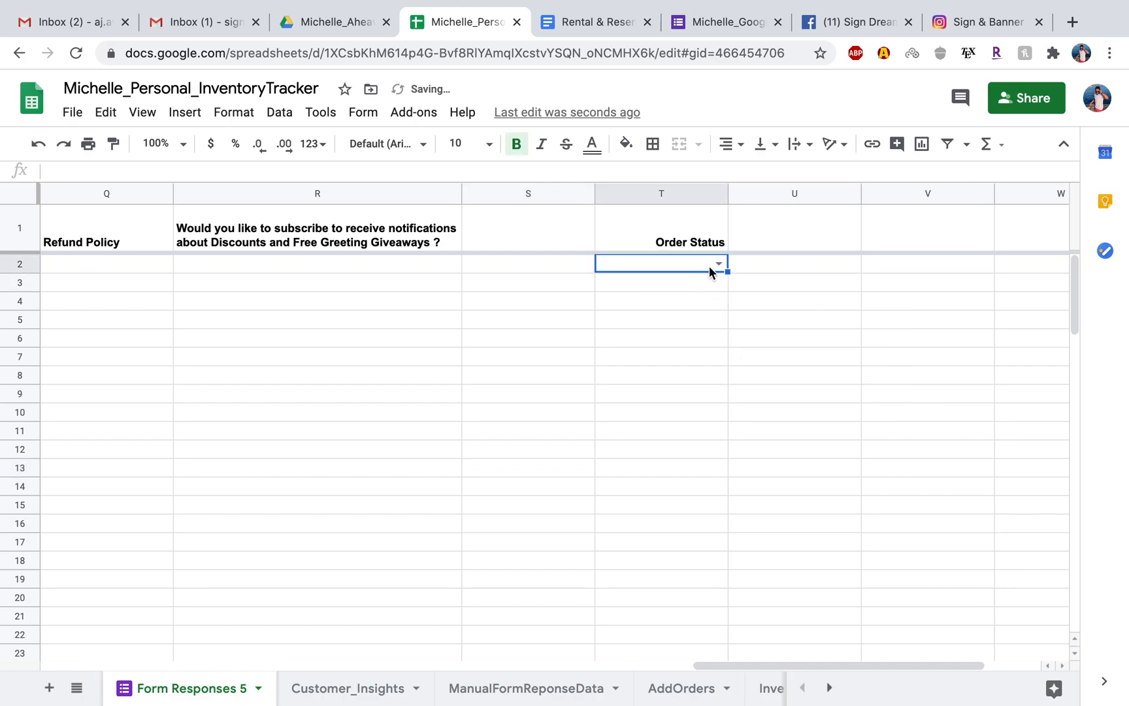
key("ctrl+z")
left_click(778, 277)
Start a data validation rule for cell T2 and add 1000 more rows at the end of Form Responses 5.
left_click(710, 265)
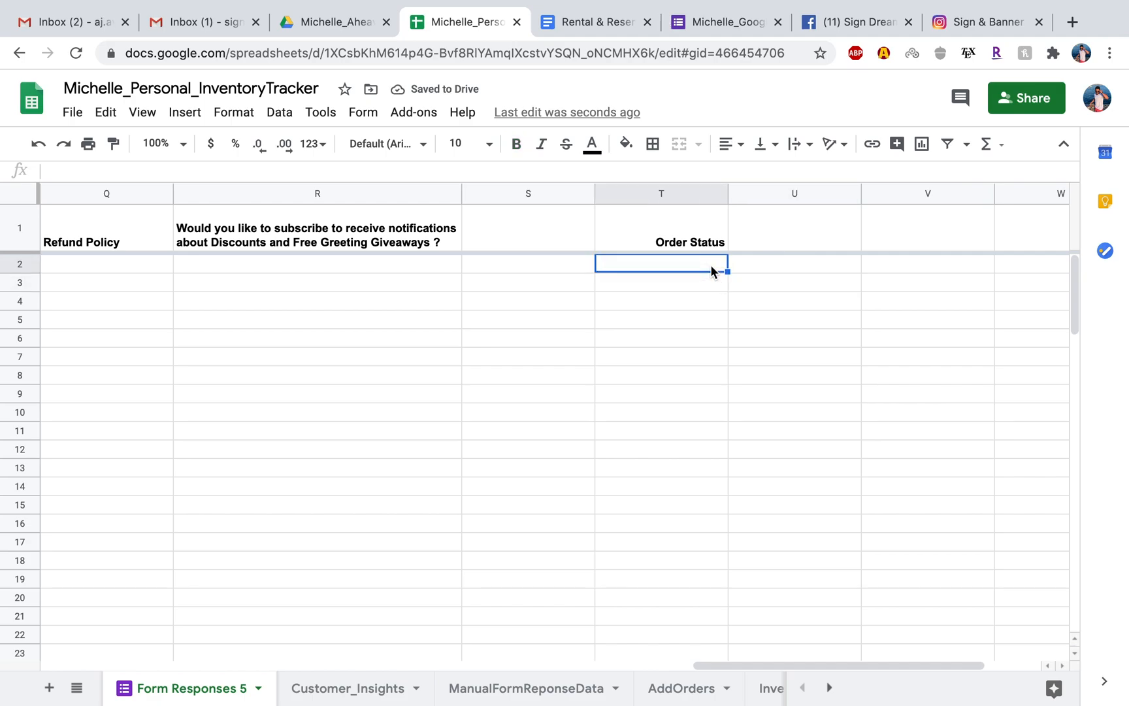
right_click(710, 265)
mouse_move(739, 463)
scroll(773, 459, "down", 2)
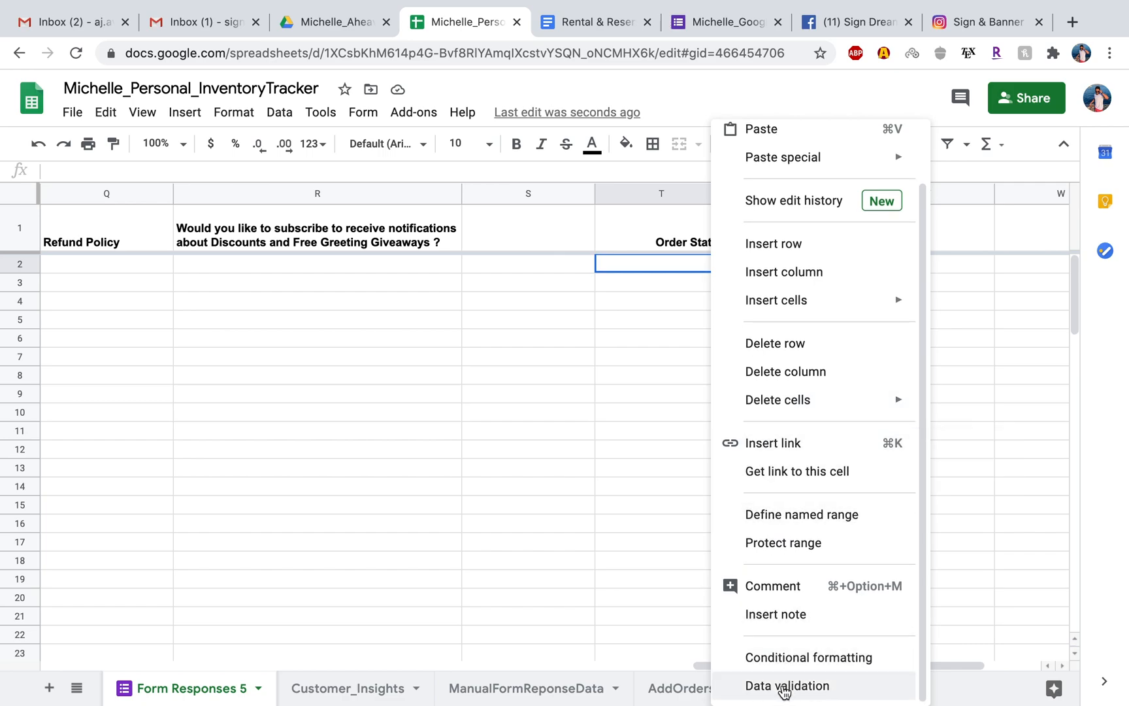
left_click(783, 686)
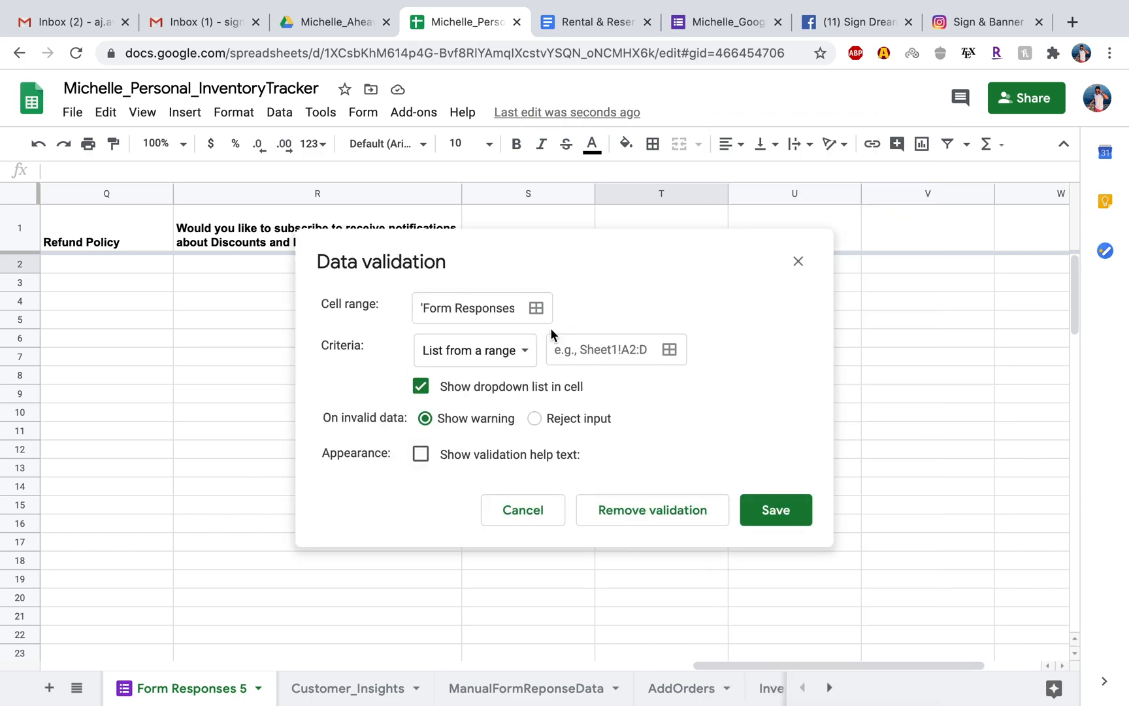
left_click(535, 308)
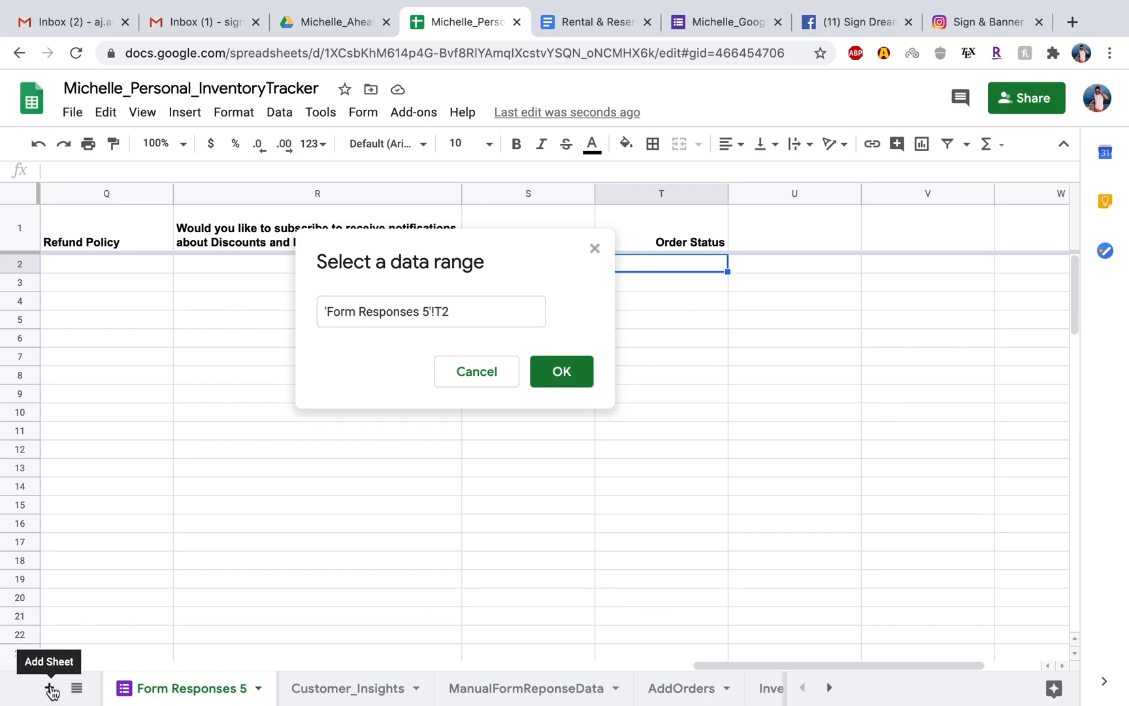
scroll(260, 546, "left", 10)
scroll(259, 546, "down", 15)
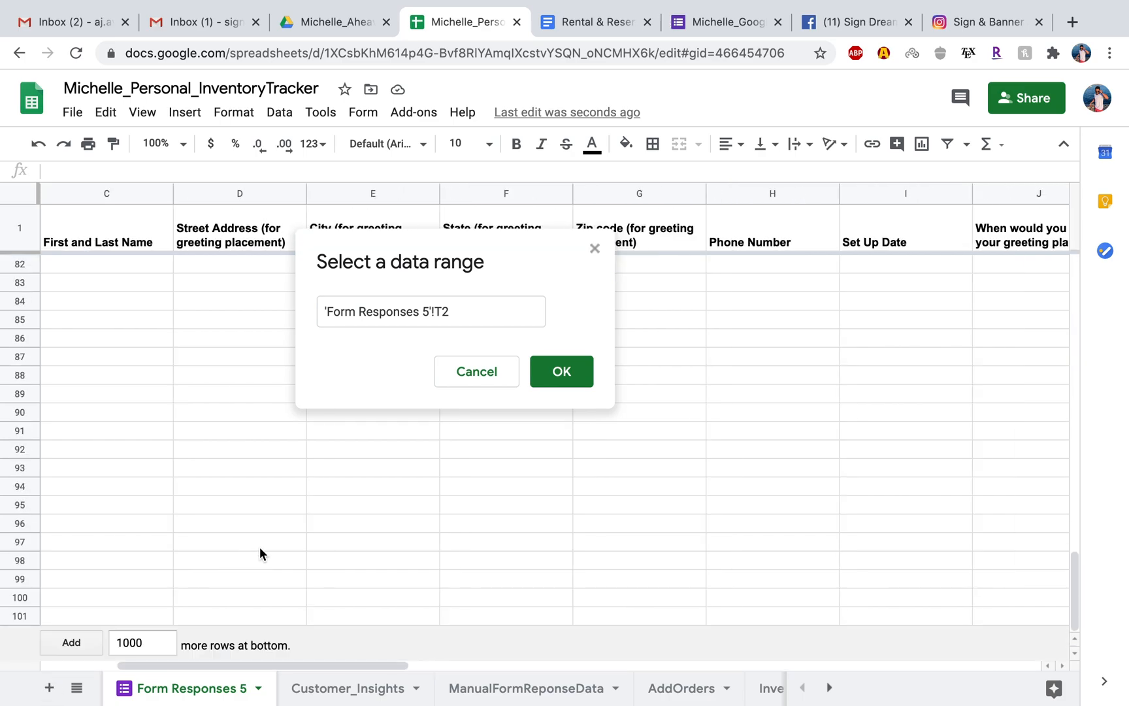
left_click(74, 642)
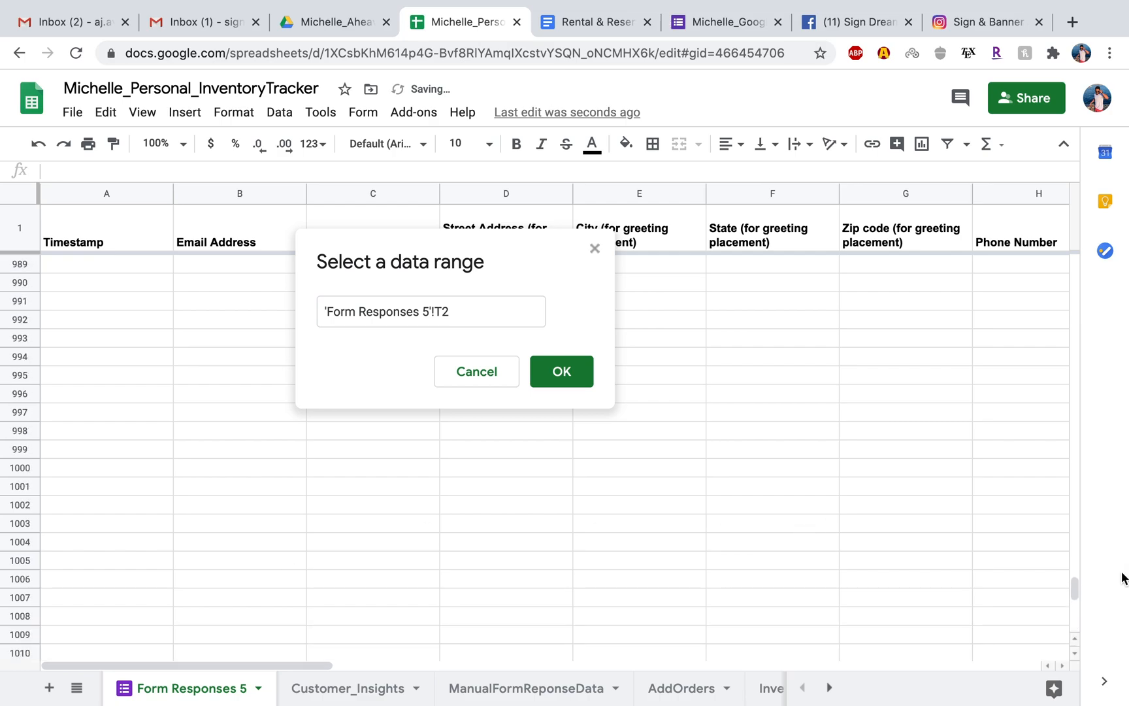
left_click(1074, 456)
left_click_drag(1075, 456, 1076, 225)
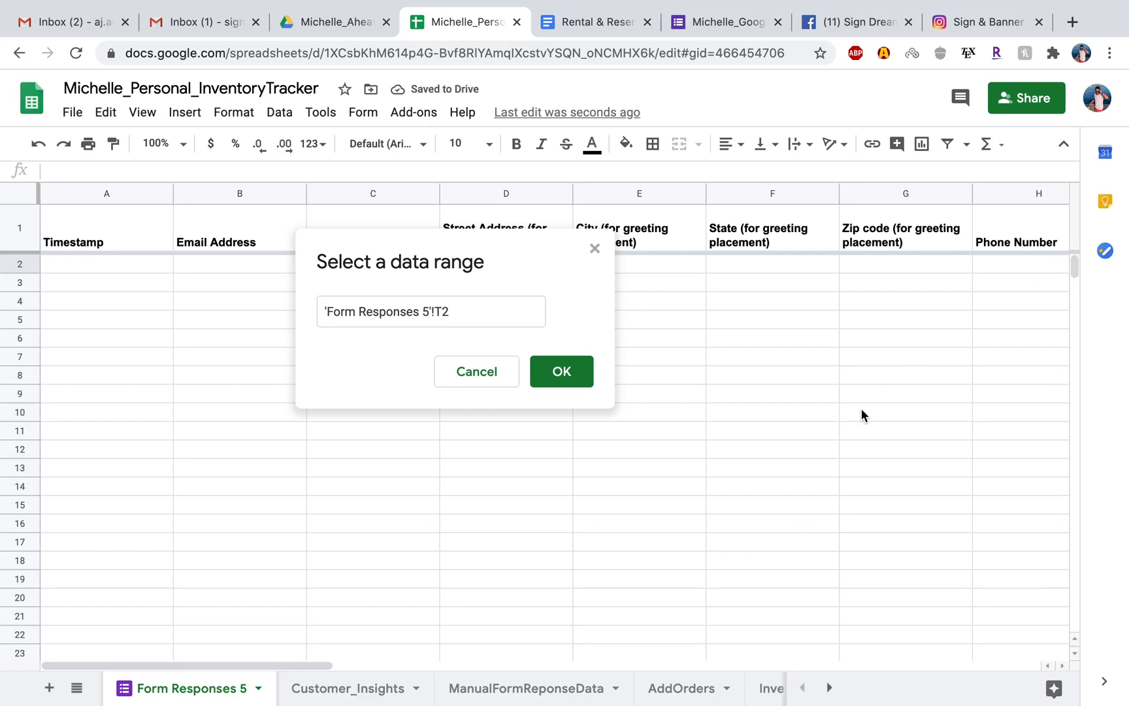
Set the validation rule's cell range to 'Form Responses 5'!T2:T1000.
scroll(861, 410, "right", 15)
scroll(857, 409, "left", 2)
left_click(486, 308)
type(":T1000")
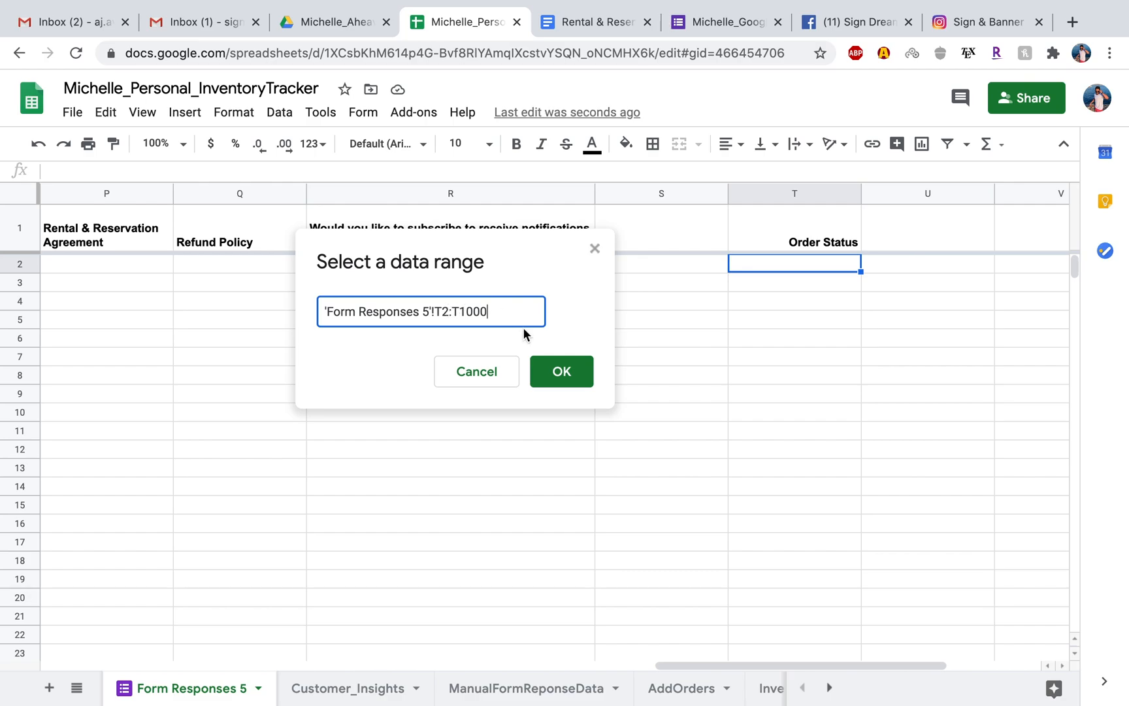
left_click(555, 370)
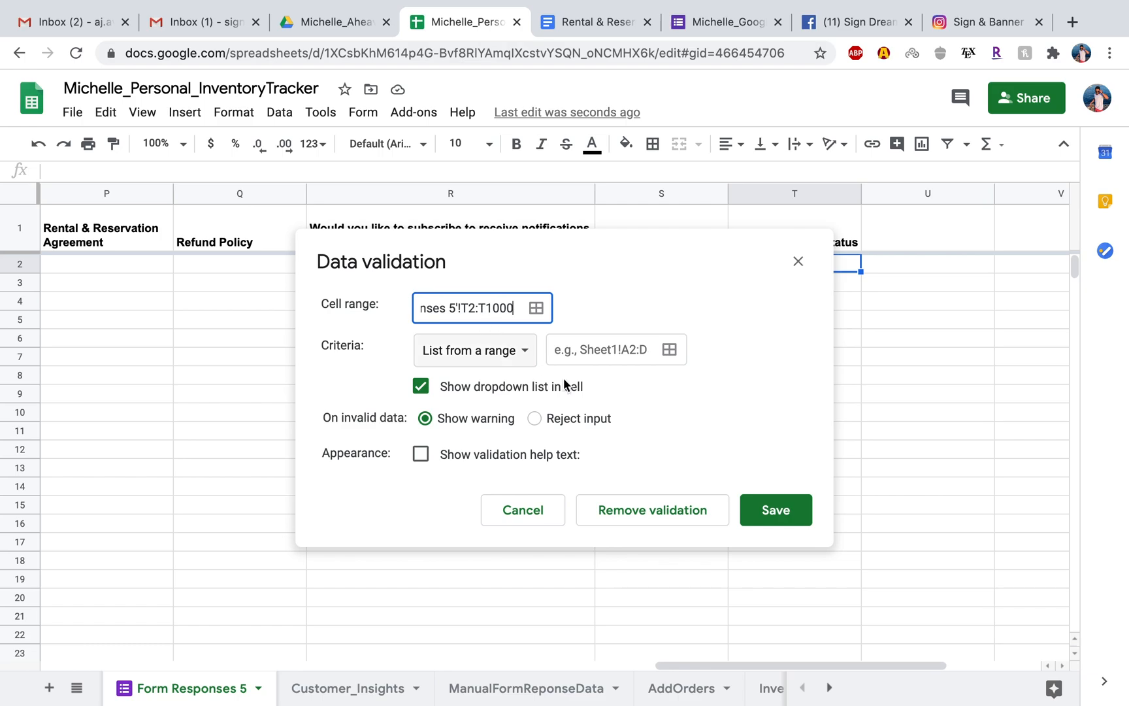
Set the validation criteria to List of items and enter Invoice Paid, Invoice Sent, Waiting For Follow Up.
left_click(594, 350)
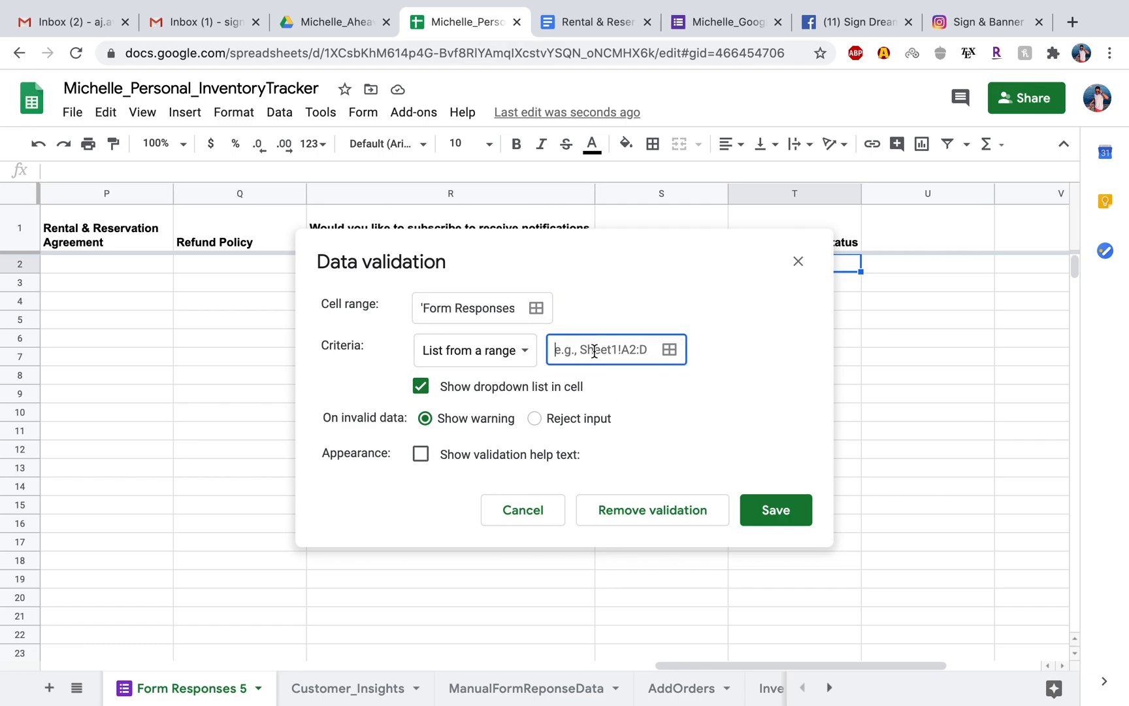
left_click(525, 356)
left_click(520, 380)
left_click(581, 353)
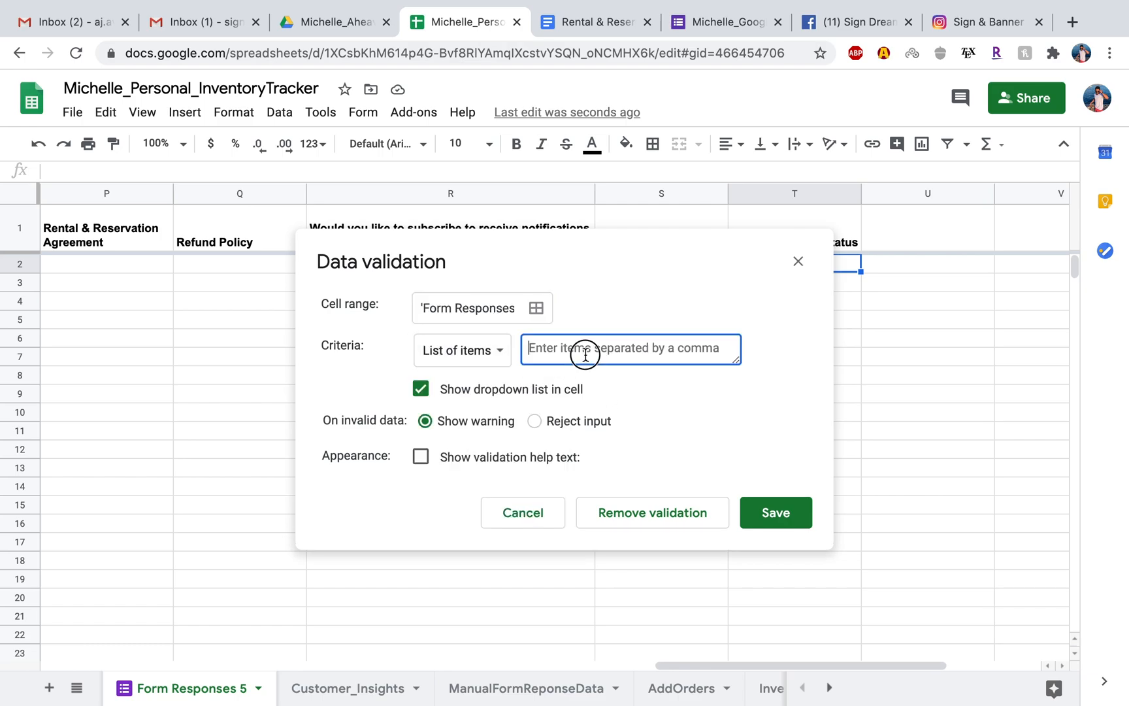
type("Invoice Par")
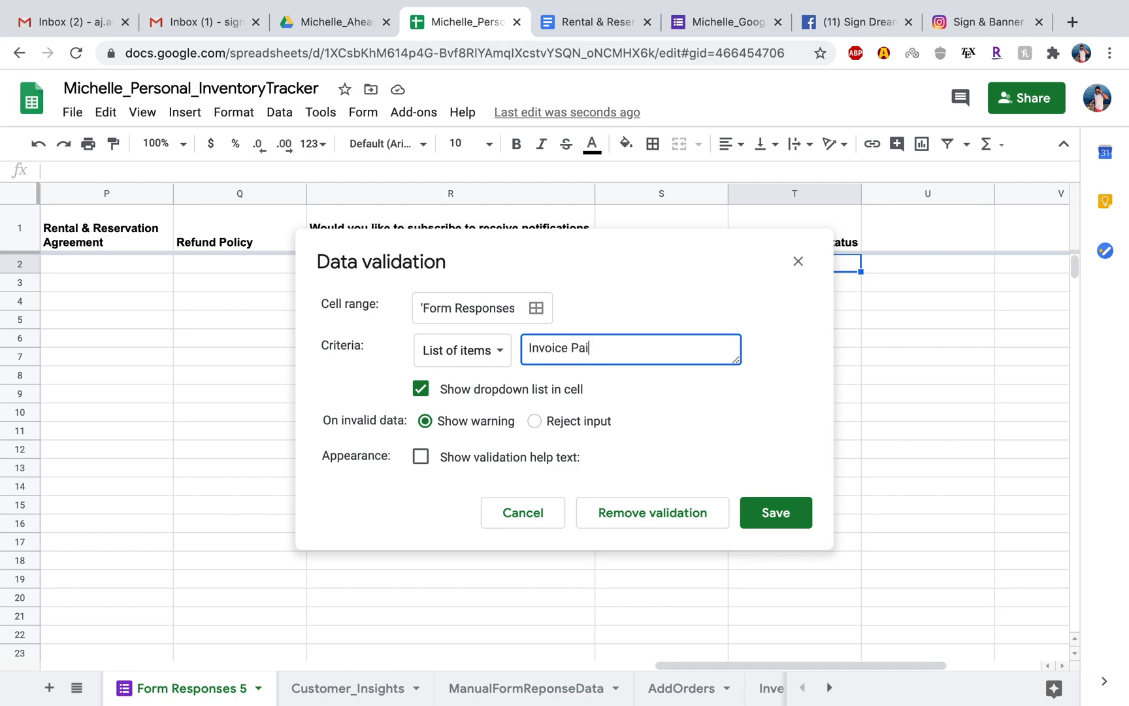
type("d, Invoice Sent, Waiting For")
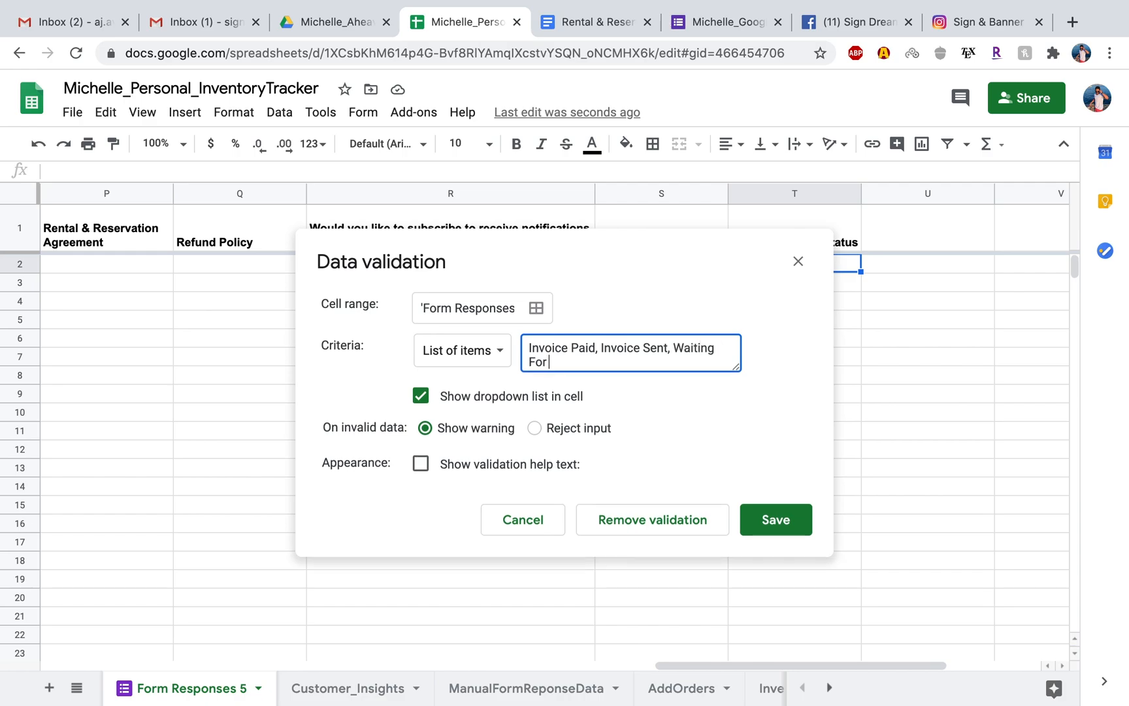
type(" Follow Up")
type(", N")
type("o ()")
type("Not Eno")
type("ugh")
type(" Inventory")
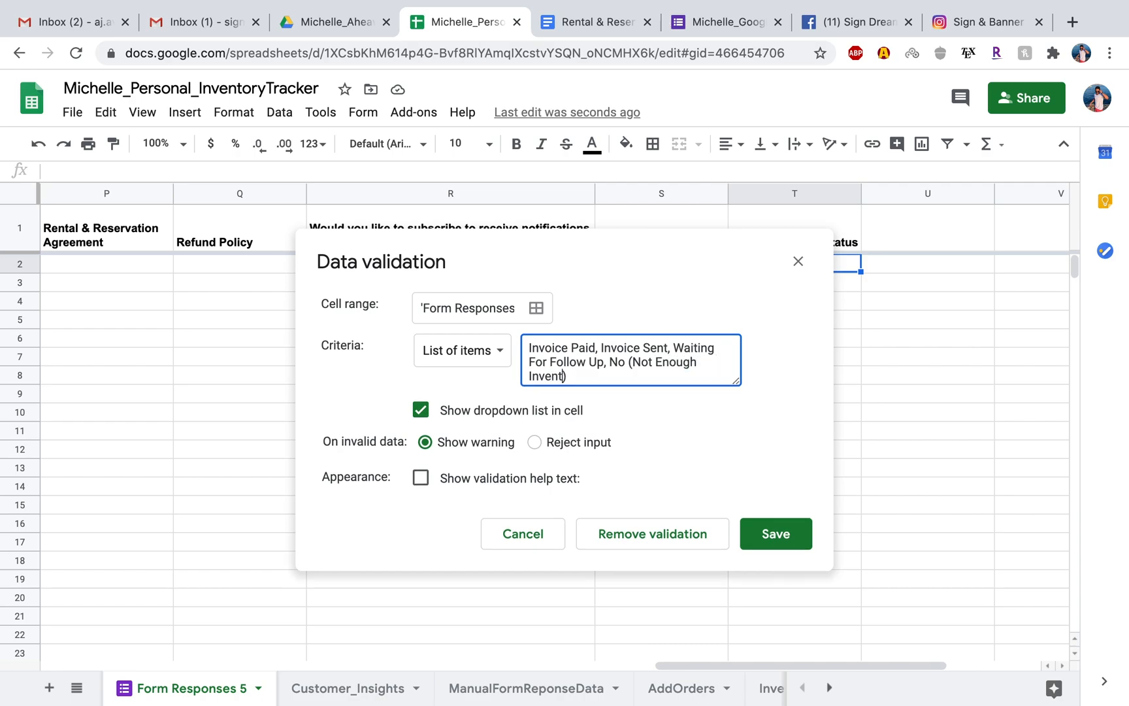
Add No (Not Enough Inventory) and SERVICE COMPLETE to the list of items and save the validation rule.
left_click(603, 381)
type(", SERVICE COMPLET")
type("ETE")
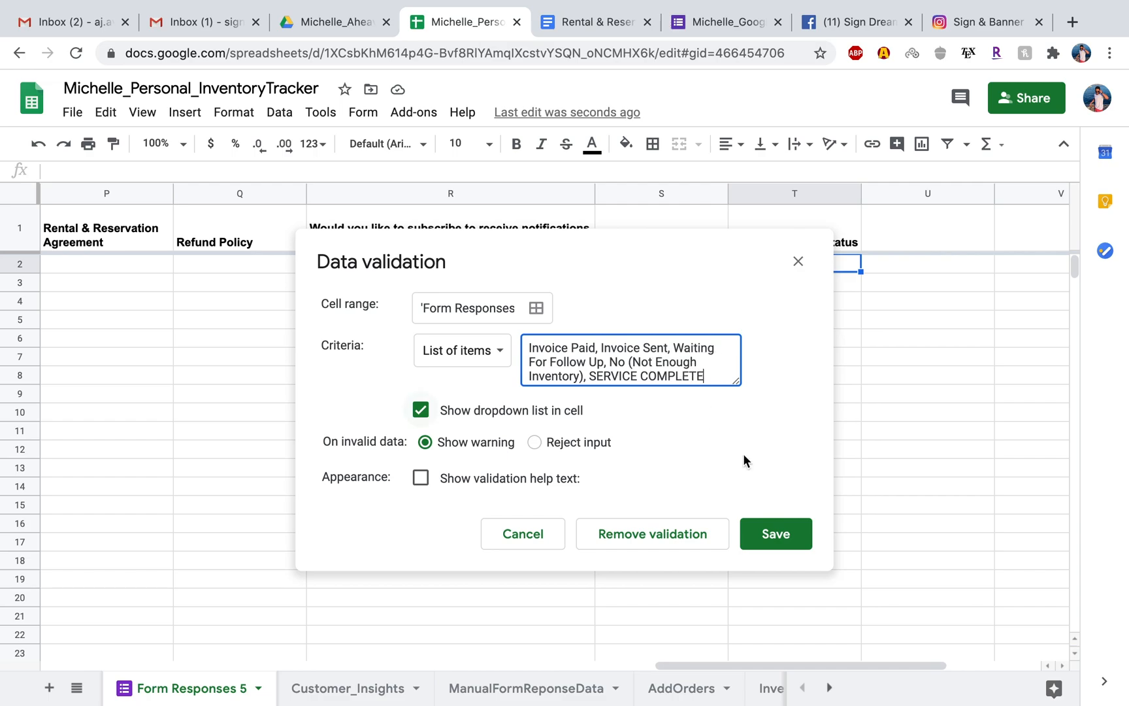
left_click(774, 534)
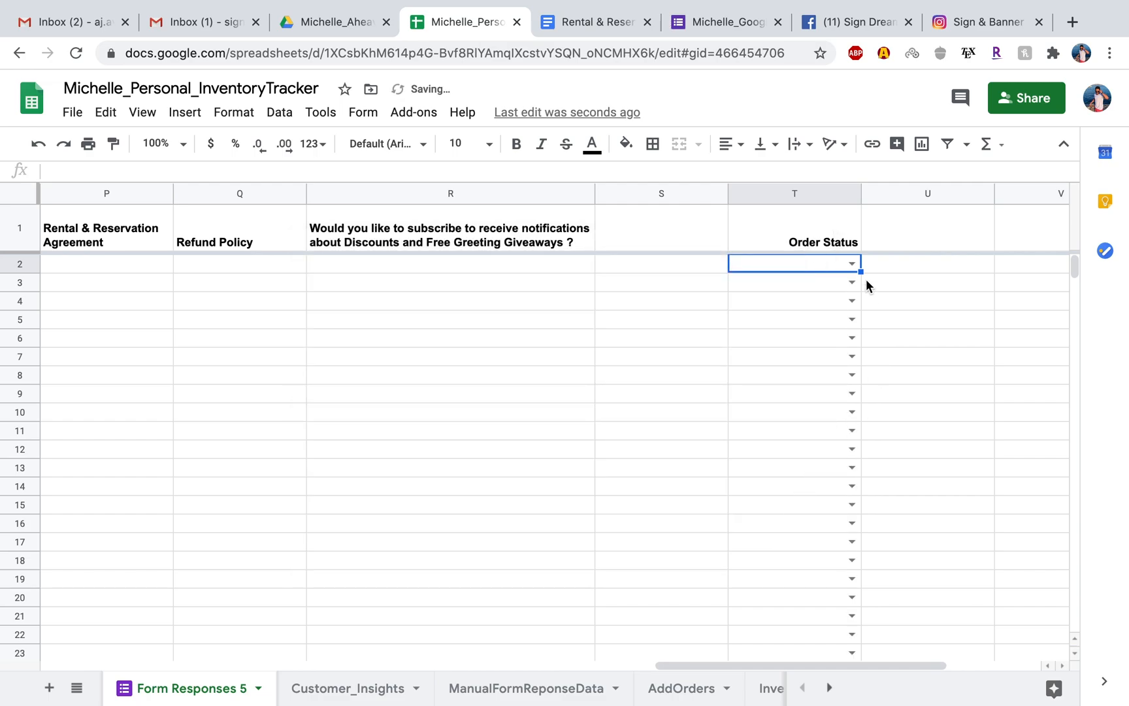
Check the Order Status dropdown choices in T2 and T3, and set cell T2 to Invoice Paid.
left_click(852, 262)
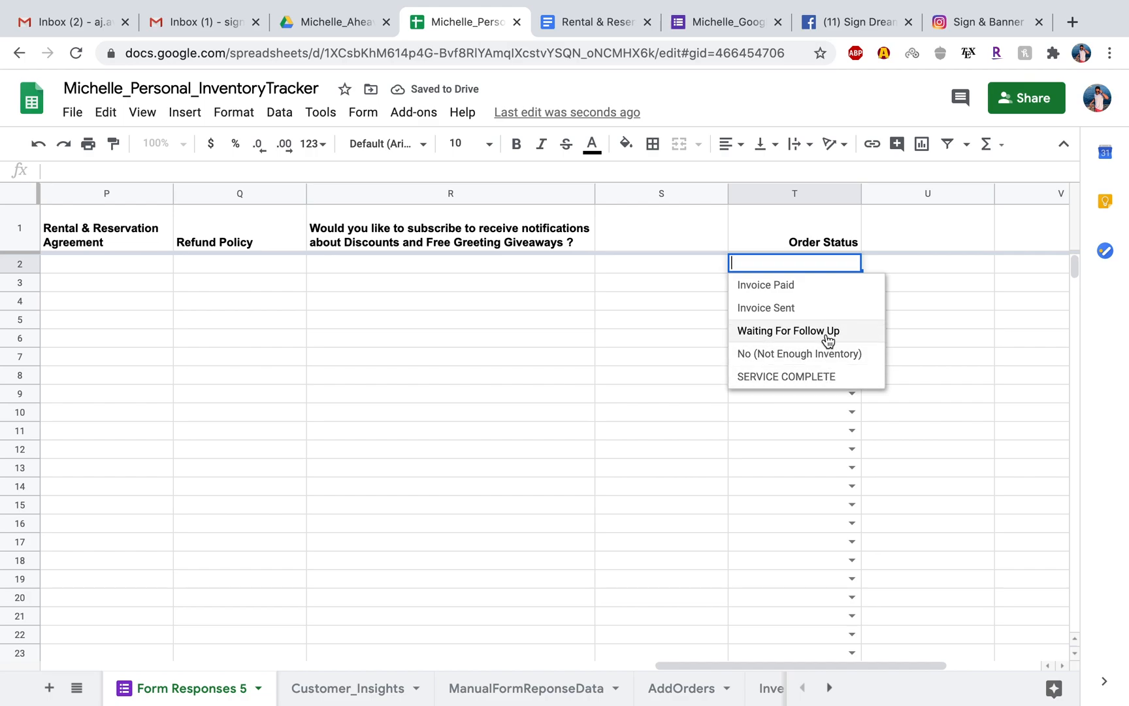
left_click(919, 287)
left_click(862, 285)
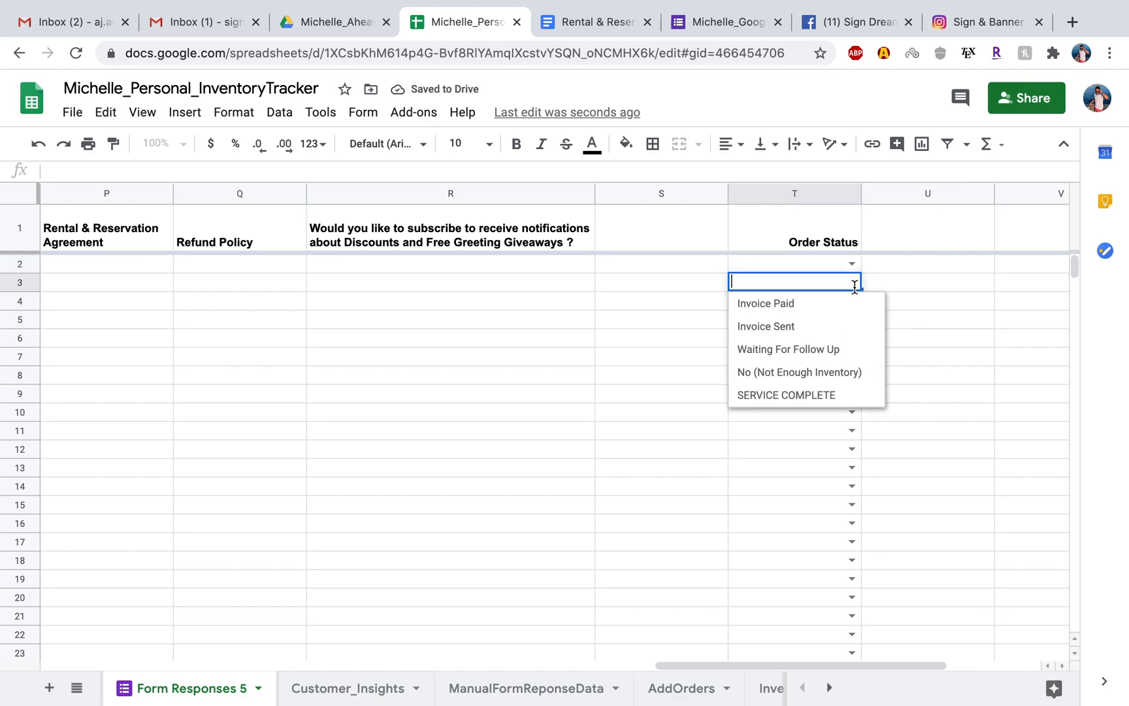
left_click(934, 287)
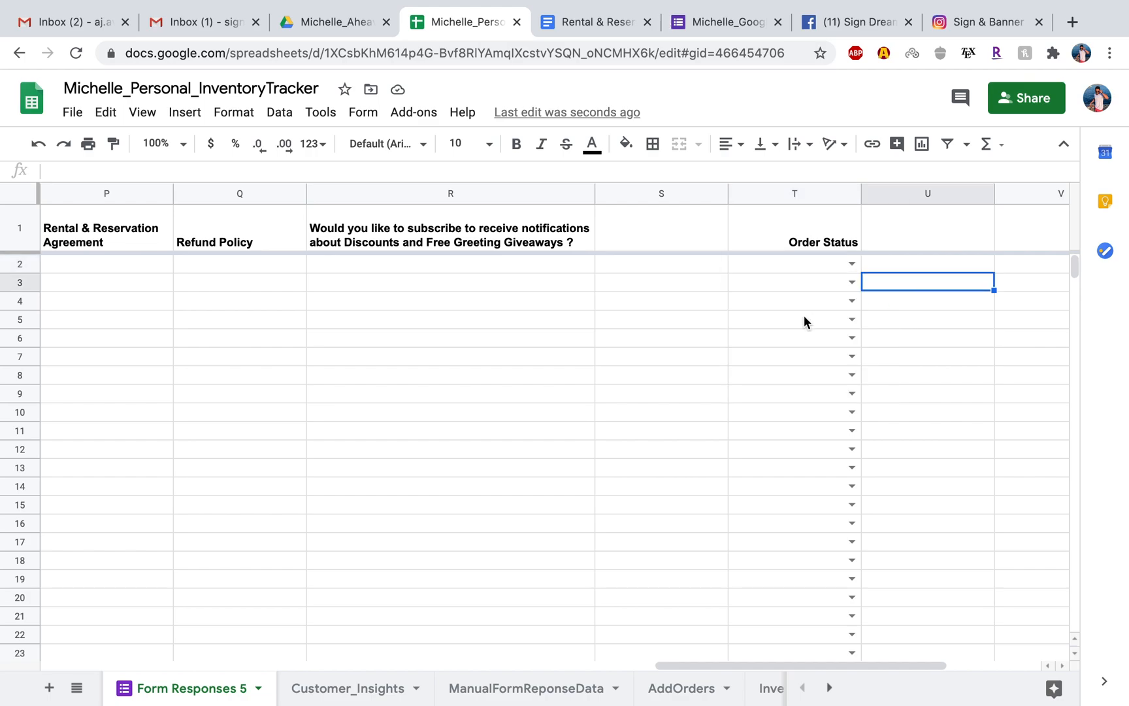
left_click(852, 264)
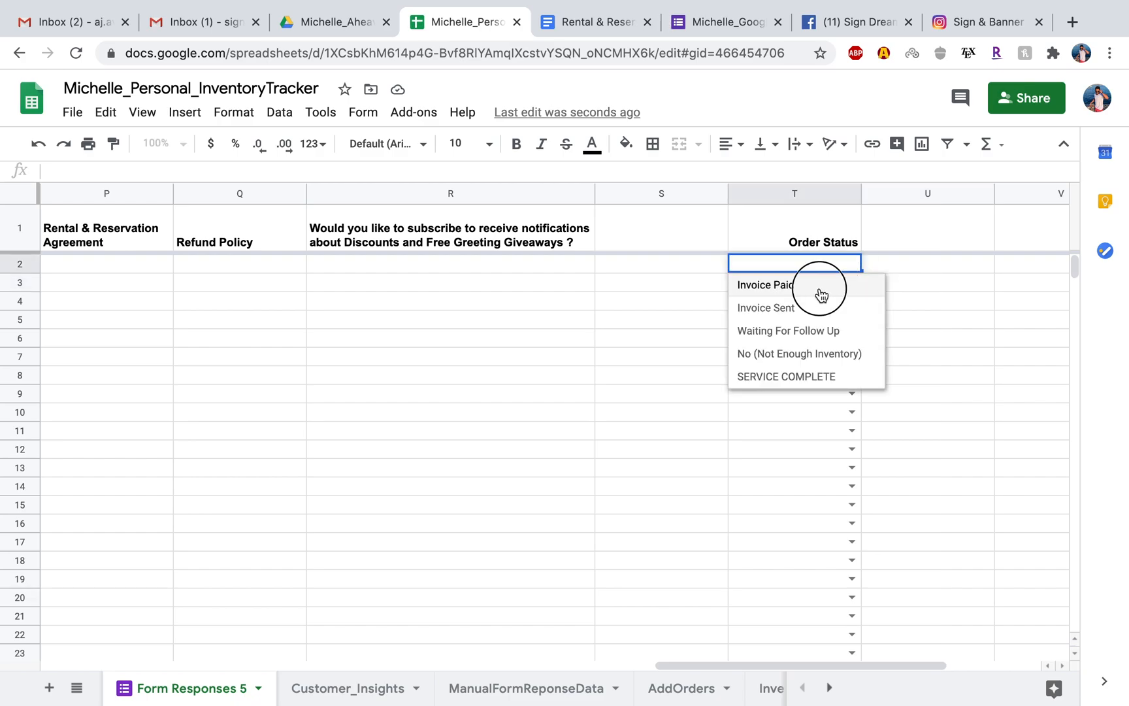
left_click(820, 290)
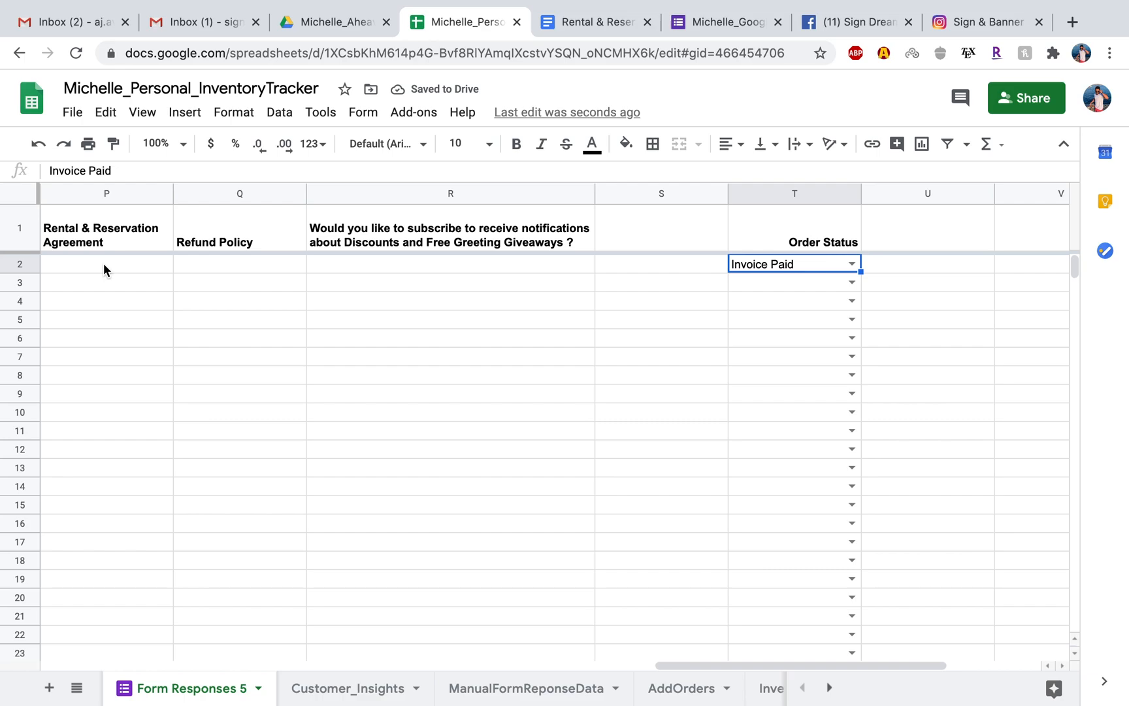
scroll(103, 263, "left", 10)
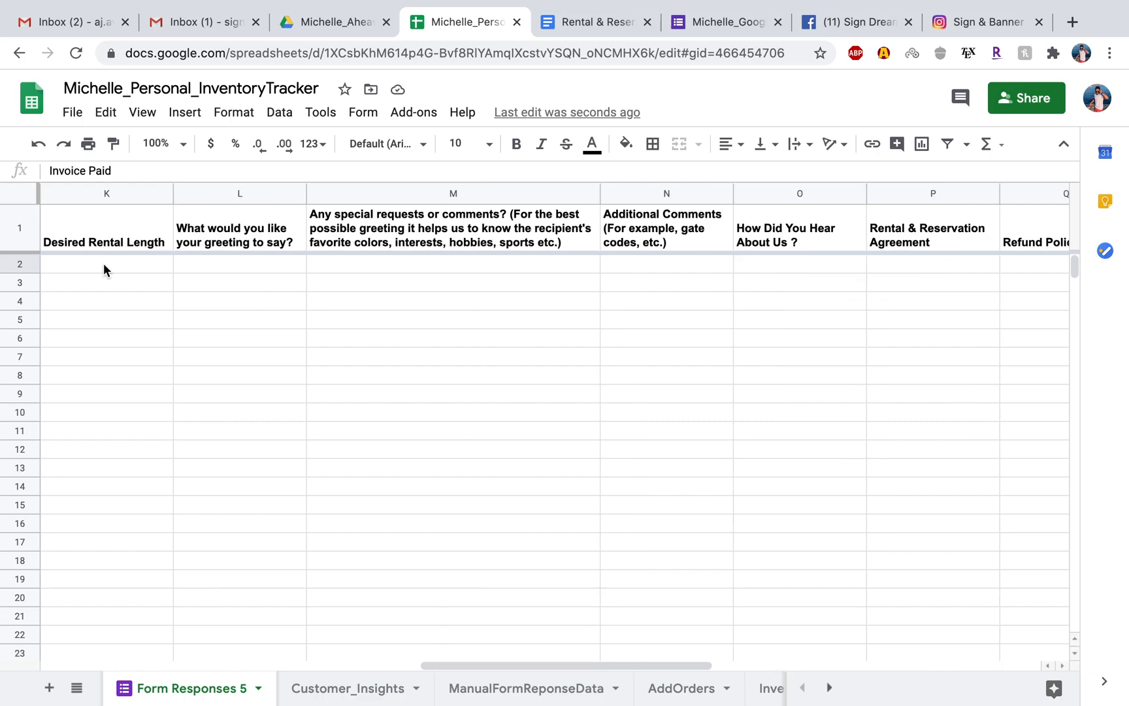
scroll(261, 264, "right", 10)
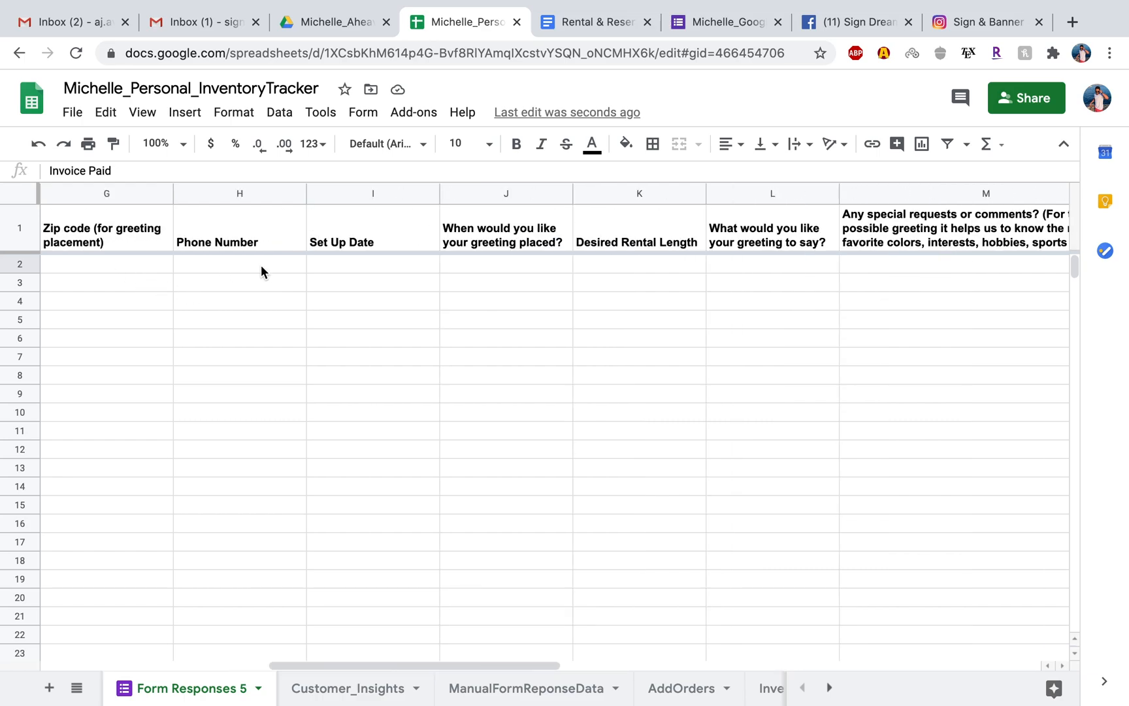
Start a new conditional formatting rule for the Order Status cell T2.
scroll(261, 265, "right", 3)
scroll(262, 265, "left", 5)
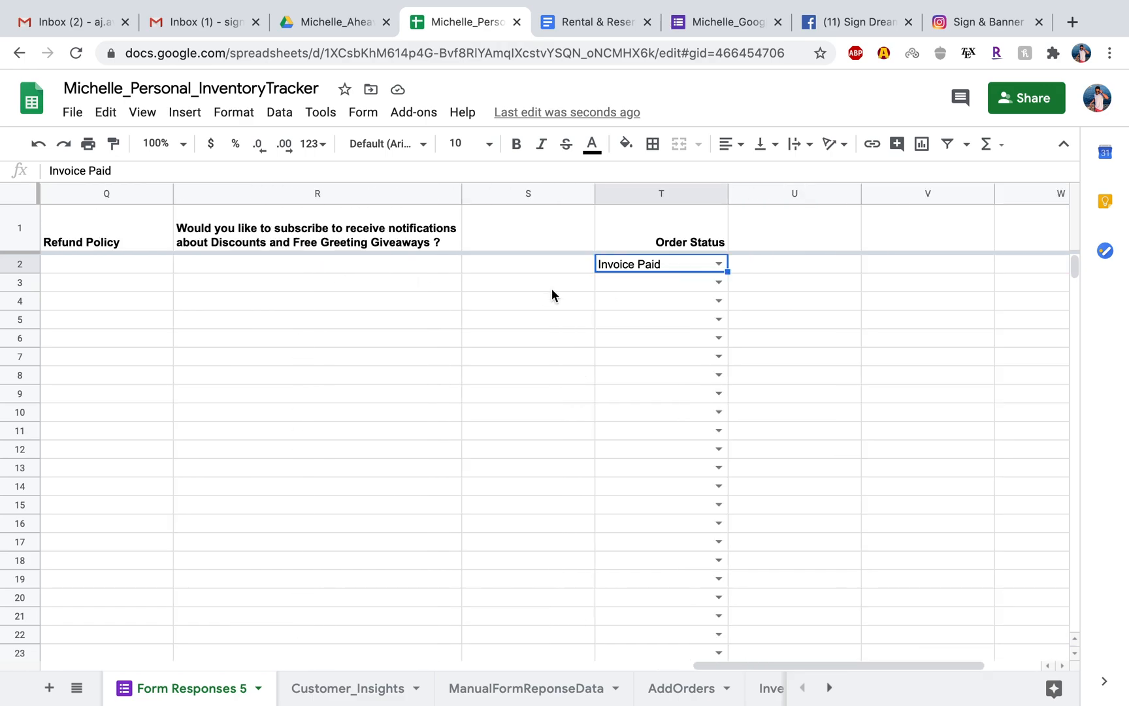
left_click(784, 301)
left_click(681, 262)
right_click(681, 263)
scroll(776, 640, "down", 2)
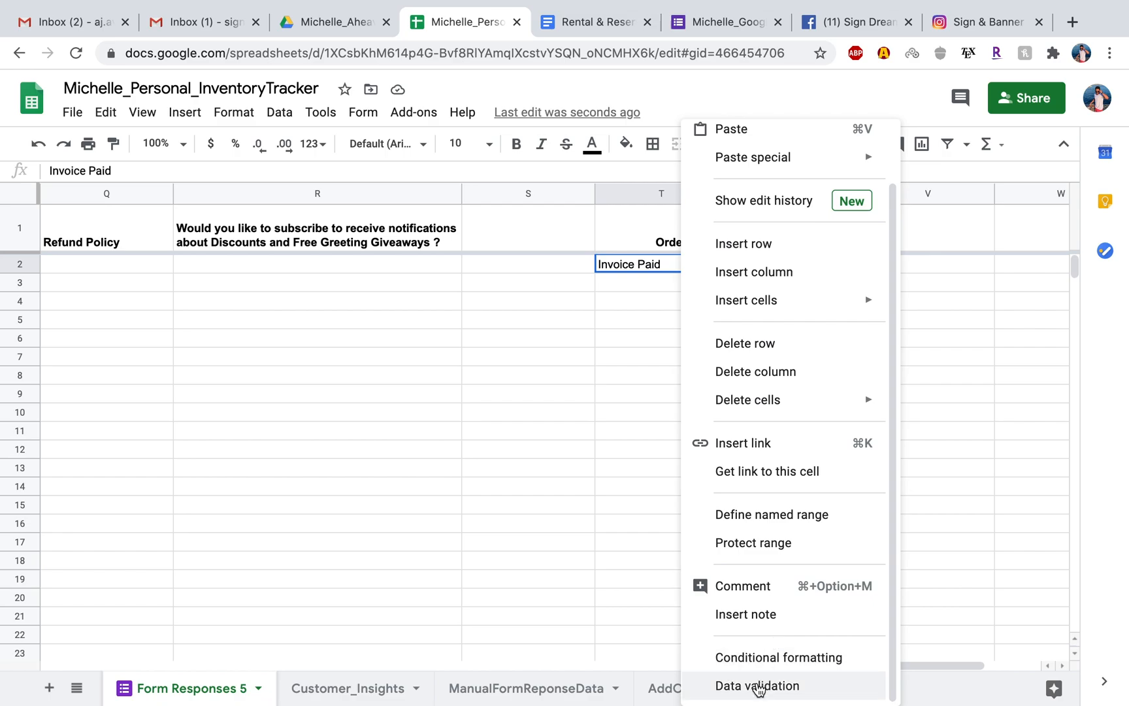
left_click(768, 660)
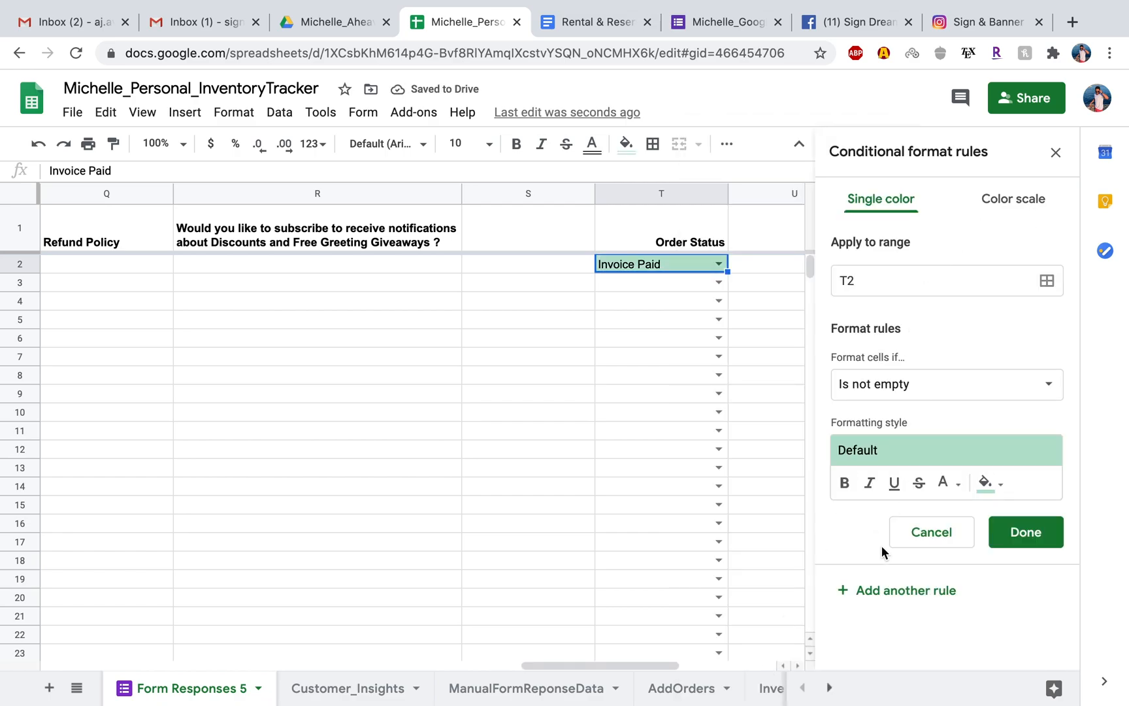
Set the conditional formatting rule's range to A2:T1000.
left_click(878, 278)
type(":T111")
key("BackSpace")
key("BackSpace")
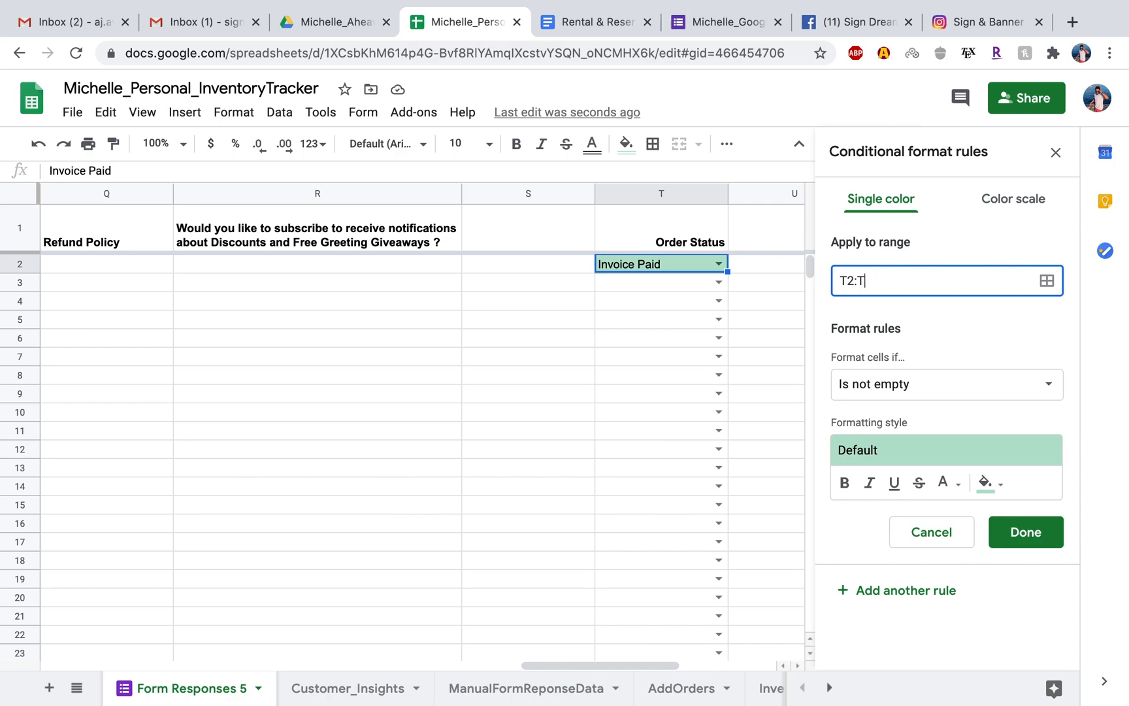
type("100")
key("BackSpace")
key("BackSpace")
key("BackSpace")
key("BackSpace")
key("BackSpace")
key("BackSpace")
key("BackSpace")
type("A2:T1000")
Set the rule's condition to Custom formula is with =$T2="Invoice Paid".
left_click(1035, 382)
scroll(924, 559, "down", 2)
scroll(924, 557, "down", 2)
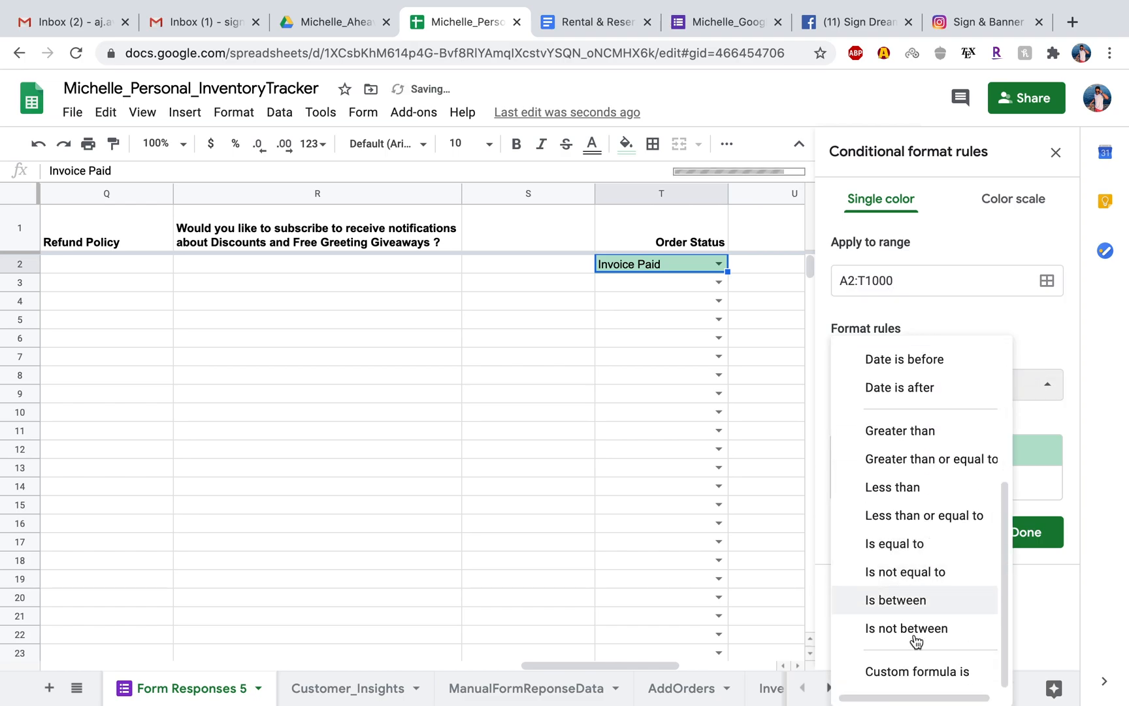
left_click(906, 673)
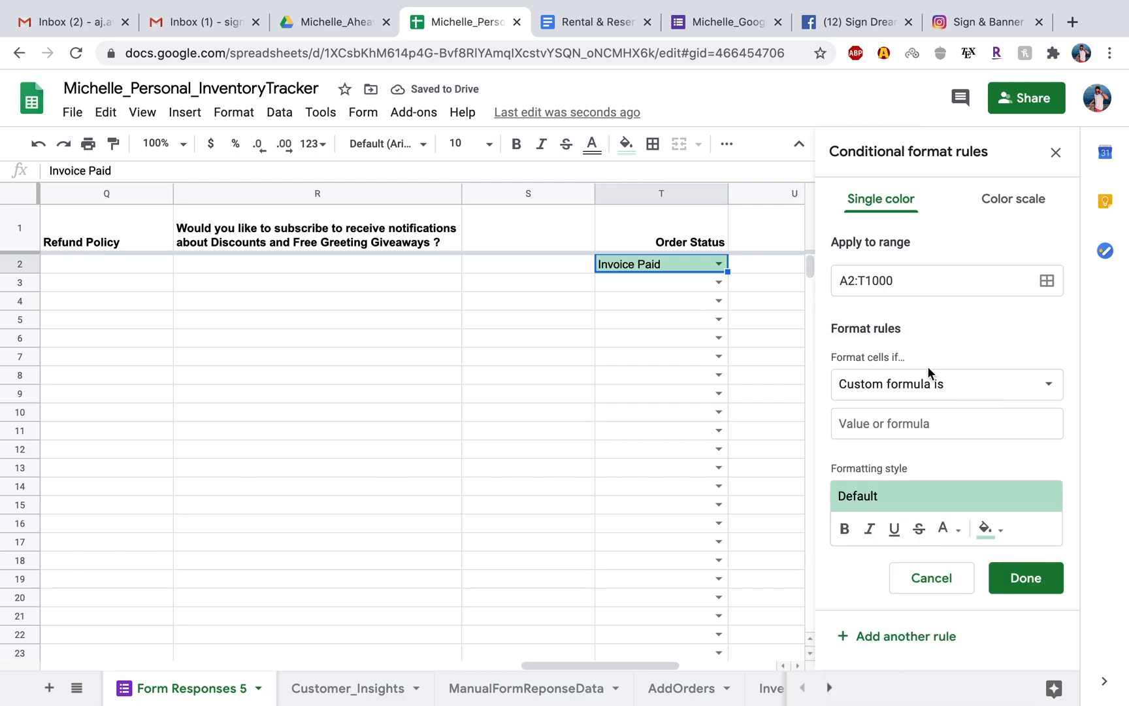
left_click(866, 420)
type("=")
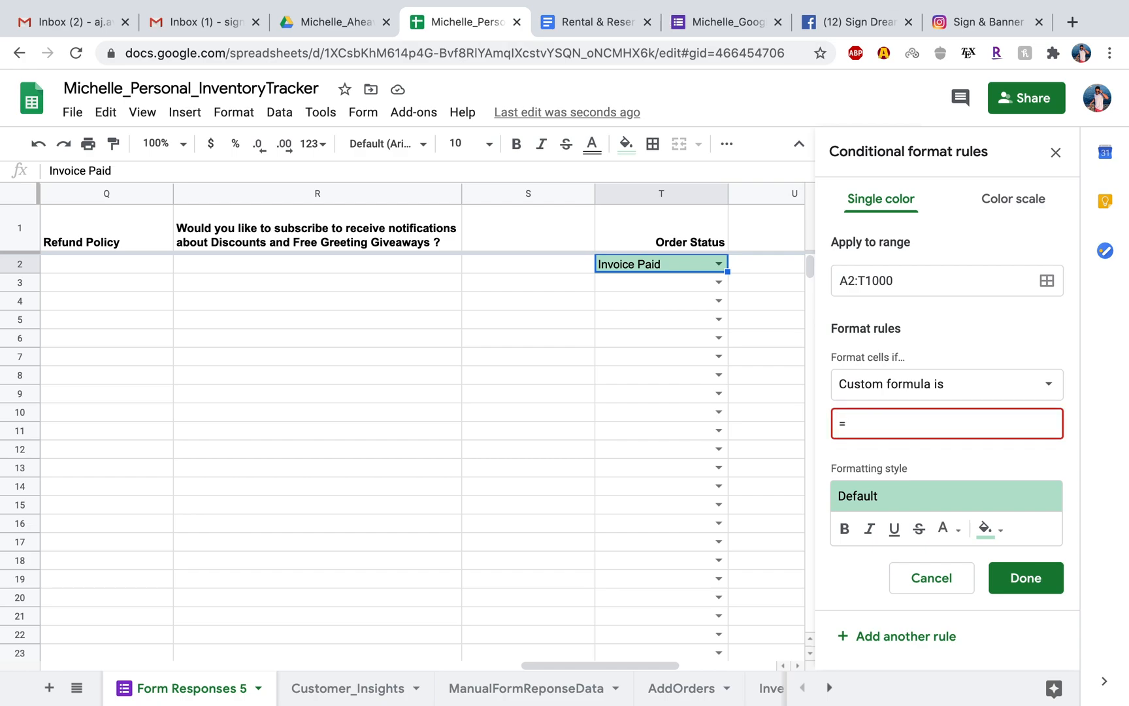
type("$T2=")
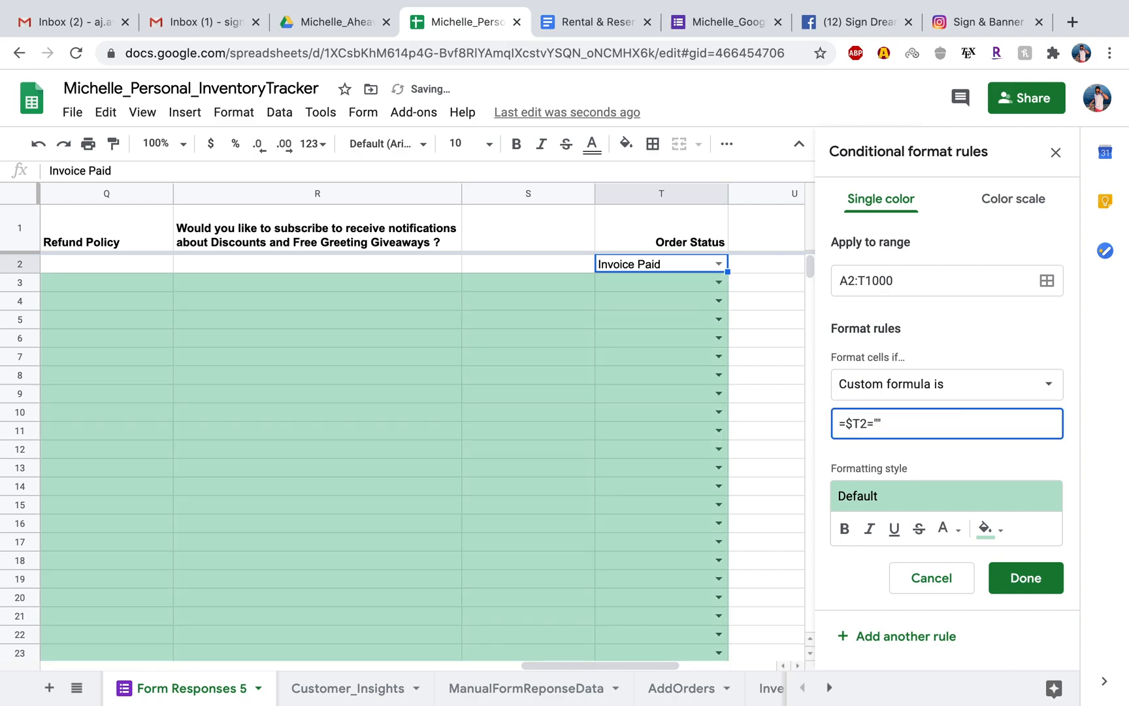
type("\"Invoice")
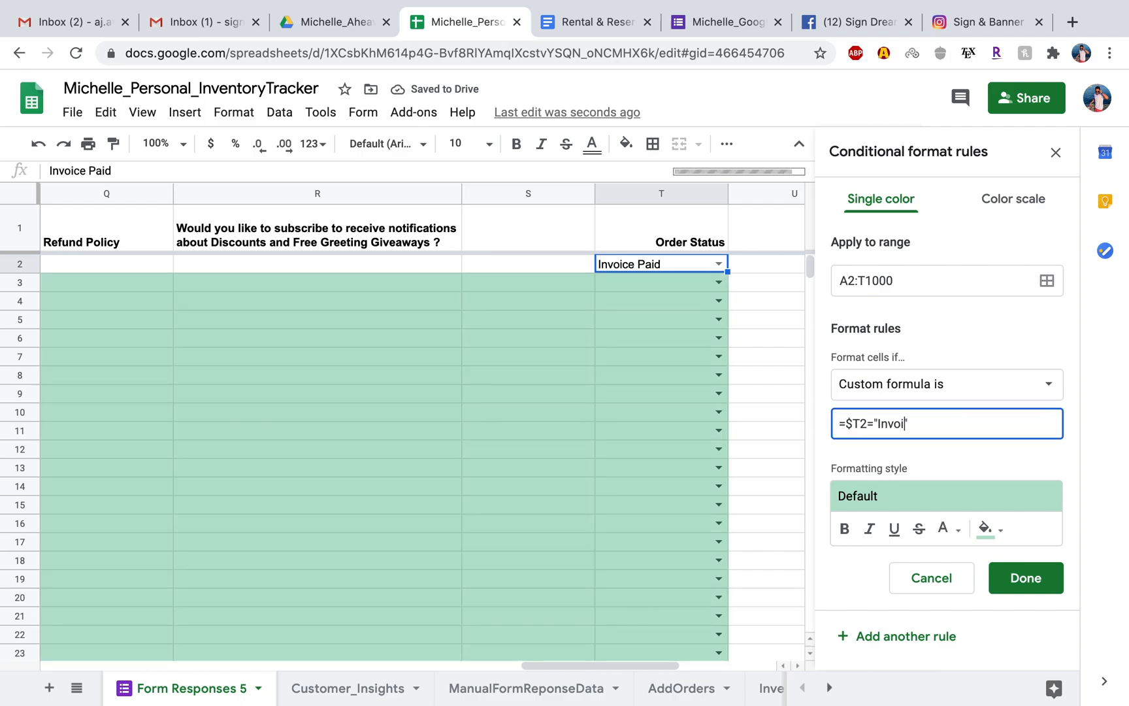
type(" Paid")
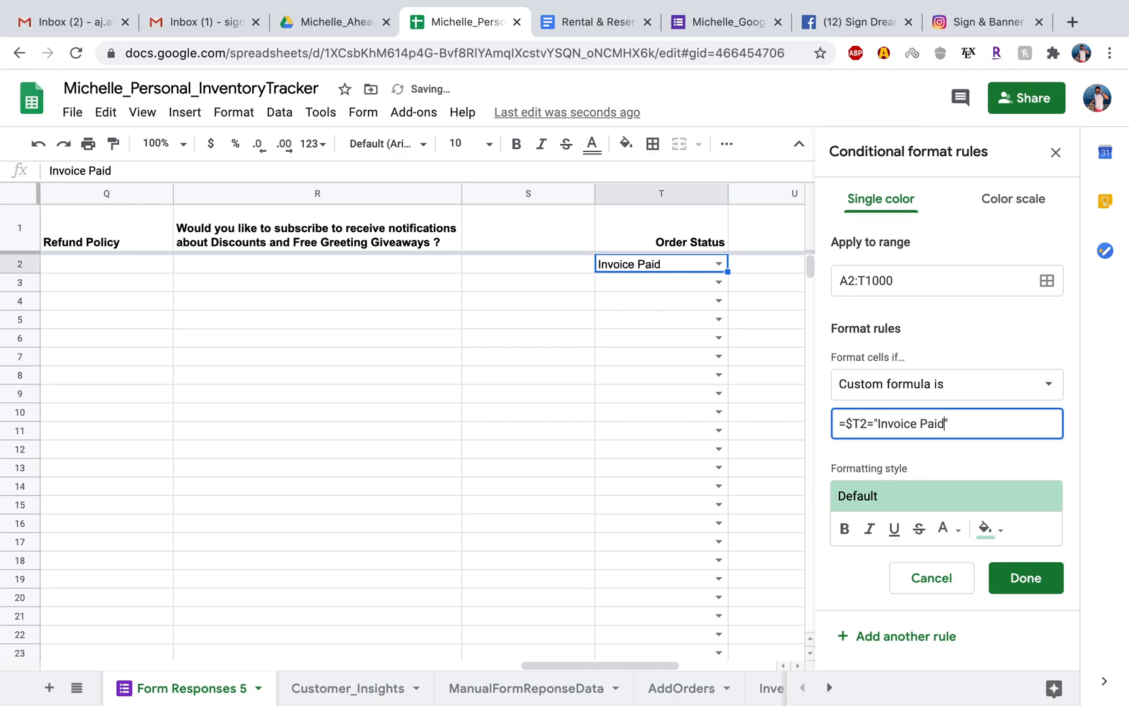
left_click(965, 424)
Give the Invoice Paid rule a bright green fill and save it.
left_click(990, 529)
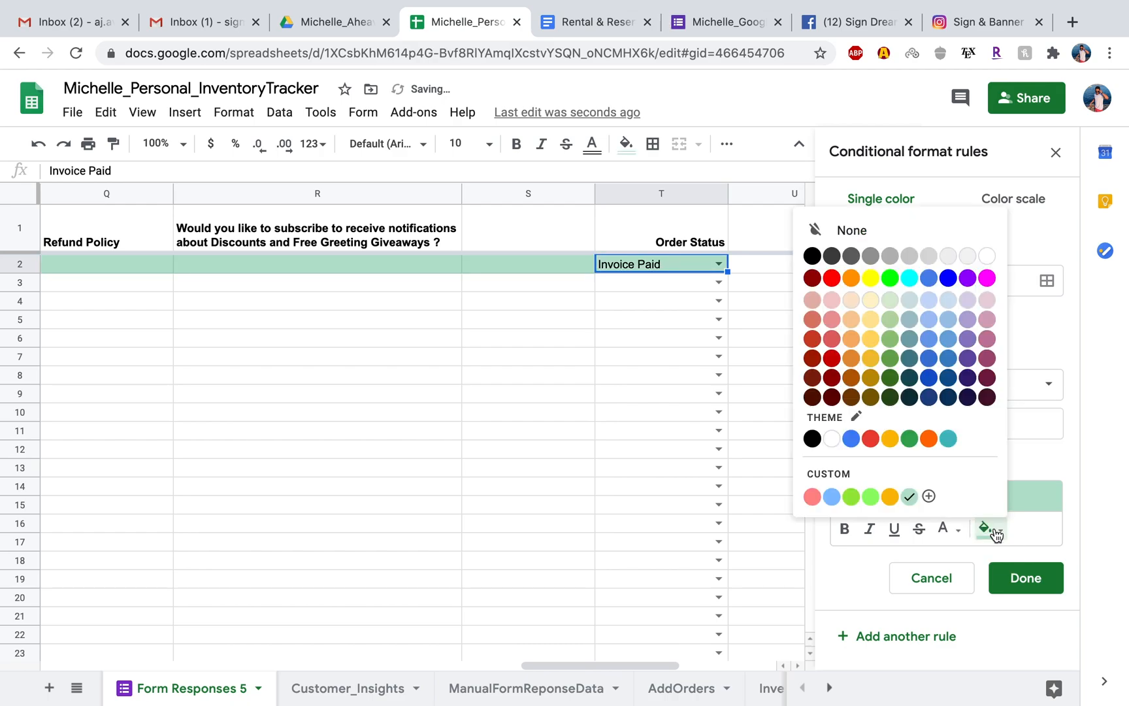
left_click(889, 277)
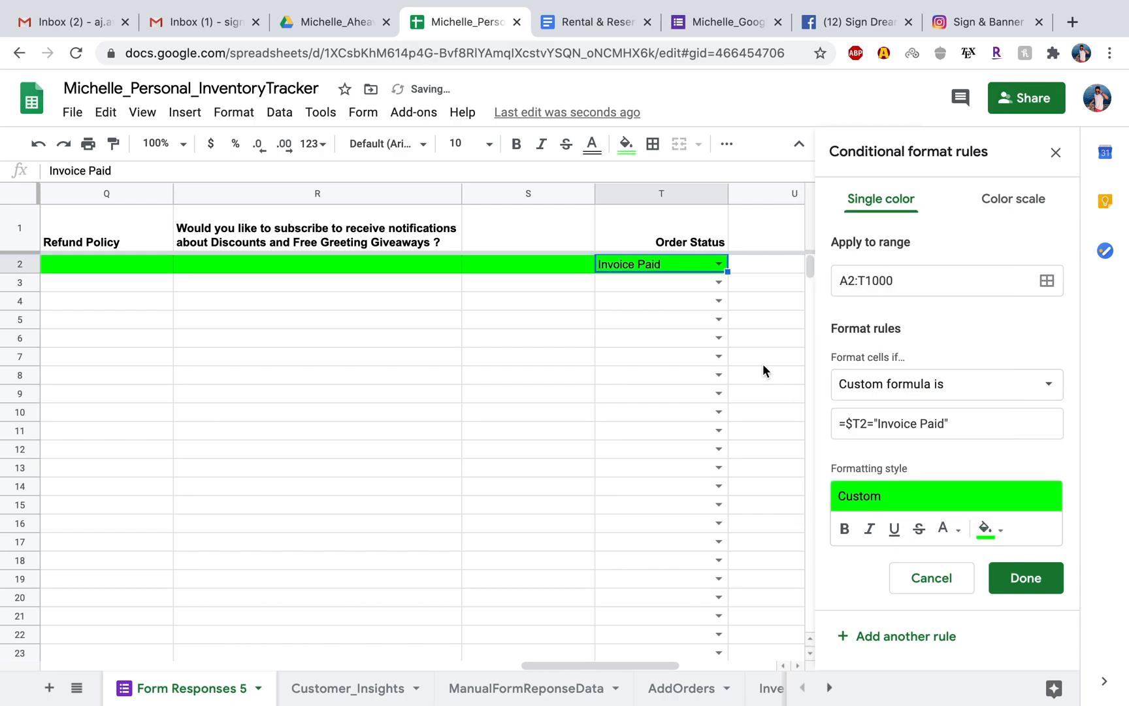
left_click(1018, 579)
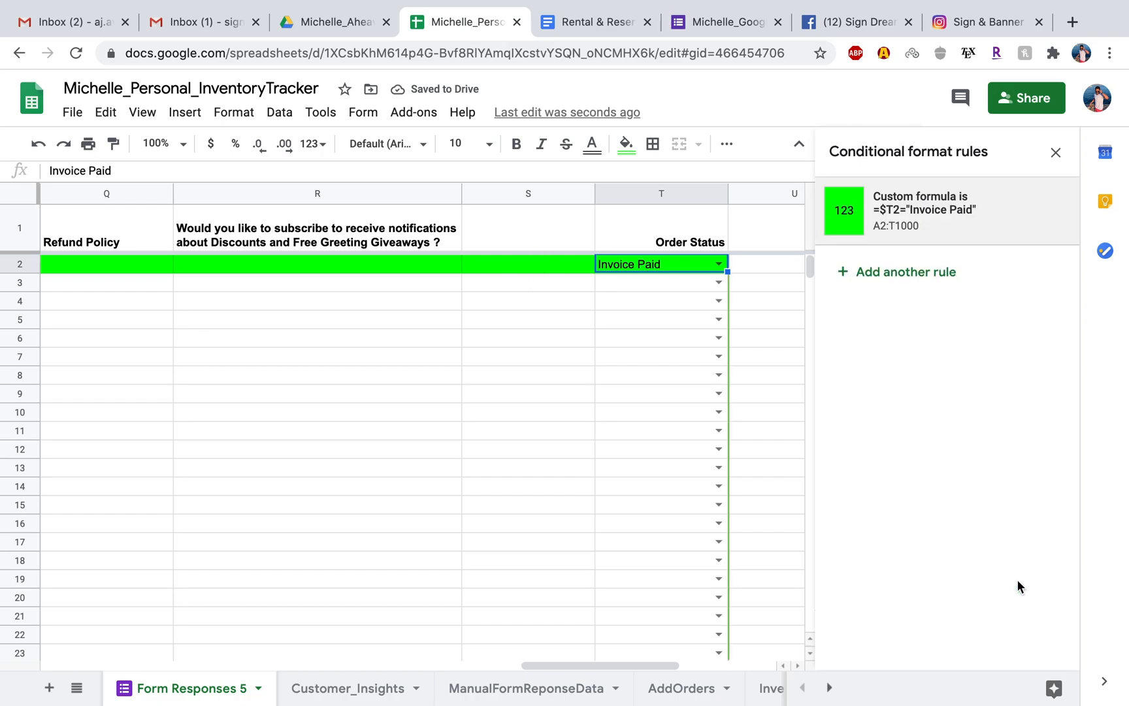
Test the rule by setting cell T5 to Invoice Paid, and clear the cell again.
left_click(719, 319)
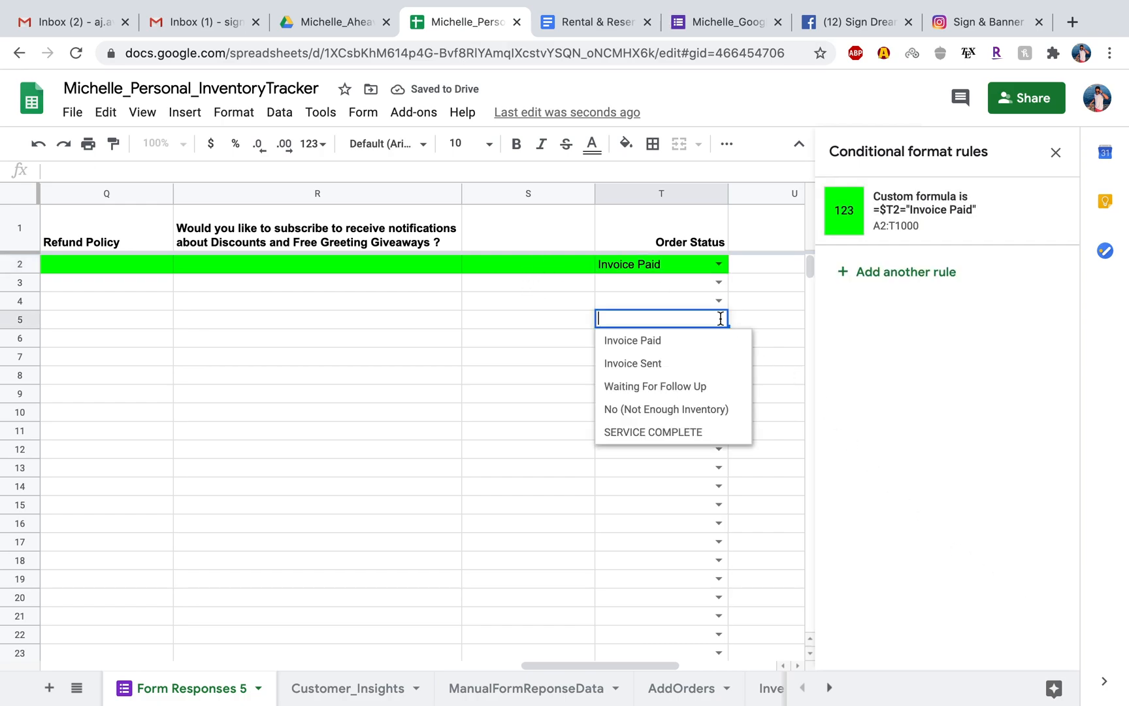
left_click(663, 341)
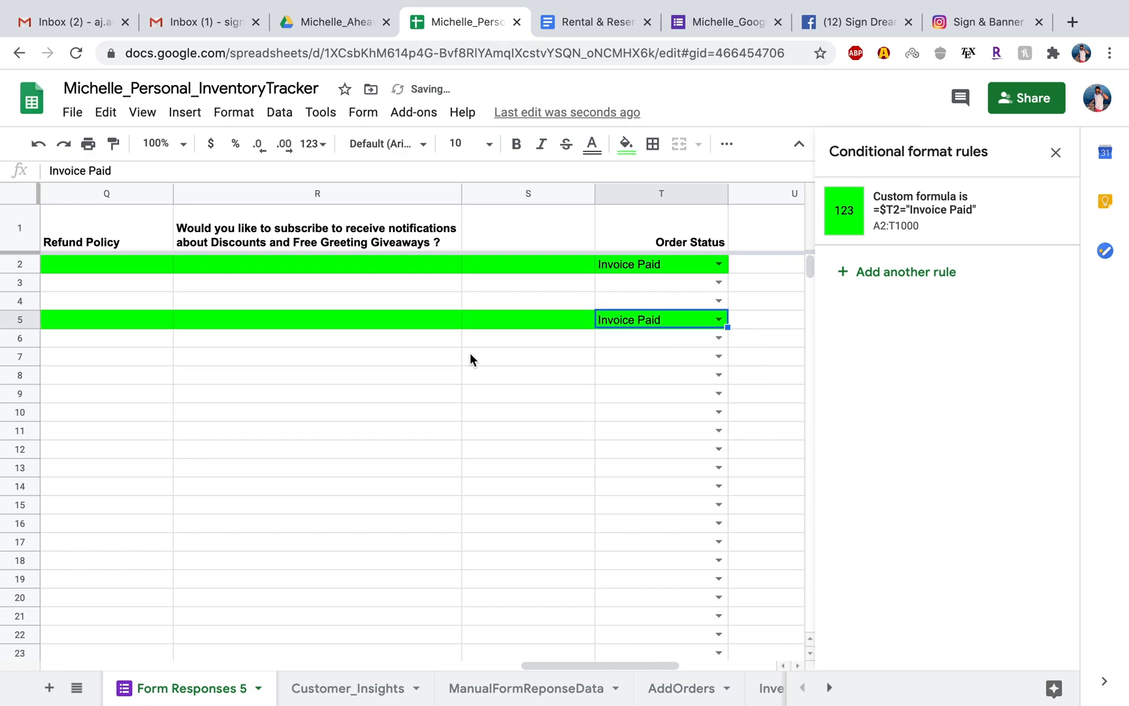
key("Delete")
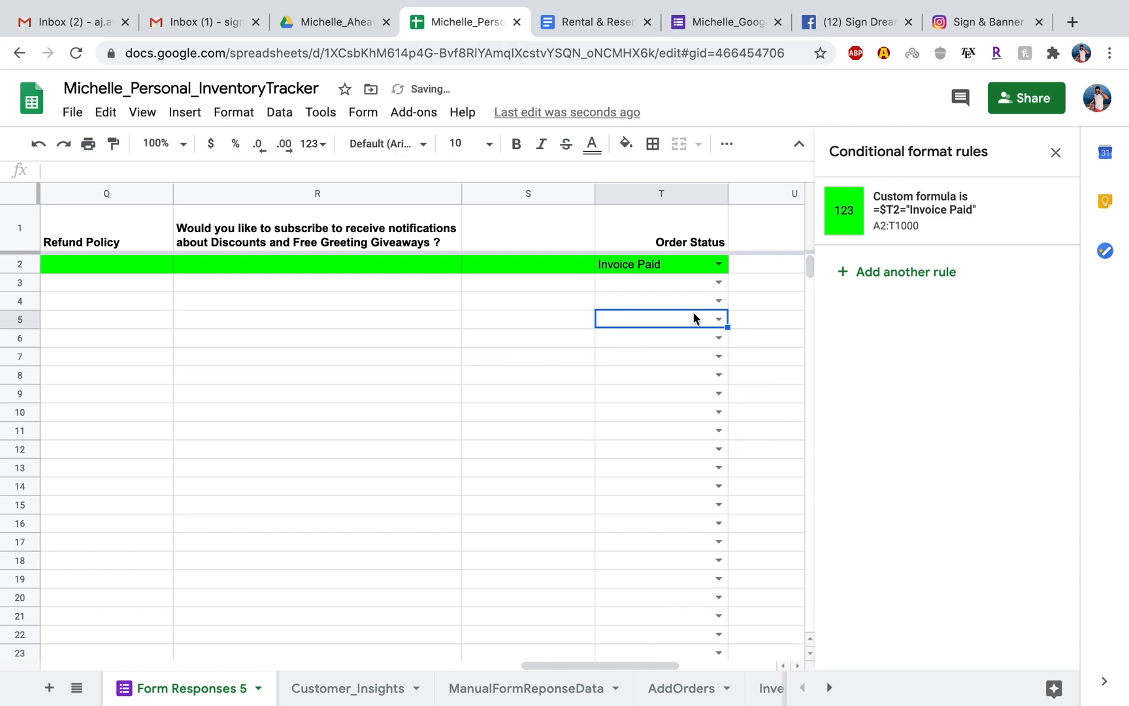
Add another conditional formatting rule and set its range to A2:T1000.
left_click(697, 262)
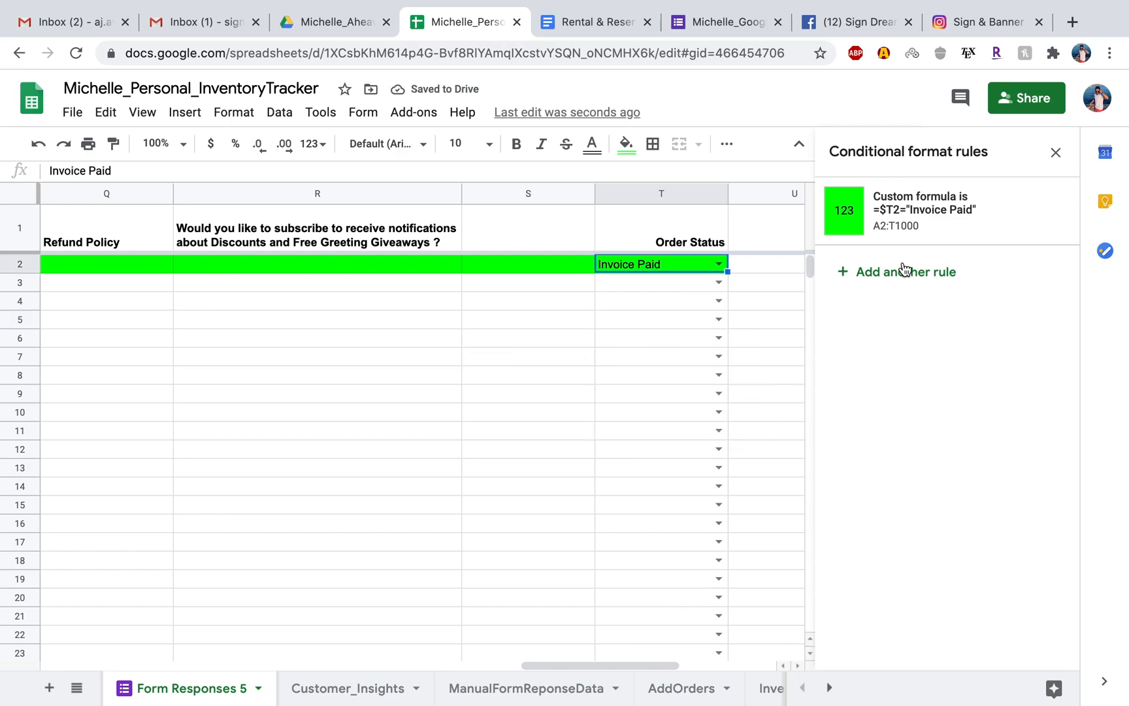
left_click(882, 278)
left_click(858, 277)
type(":")
key("BackSpace")
key("BackSpace")
key("BackSpace")
type("A2:")
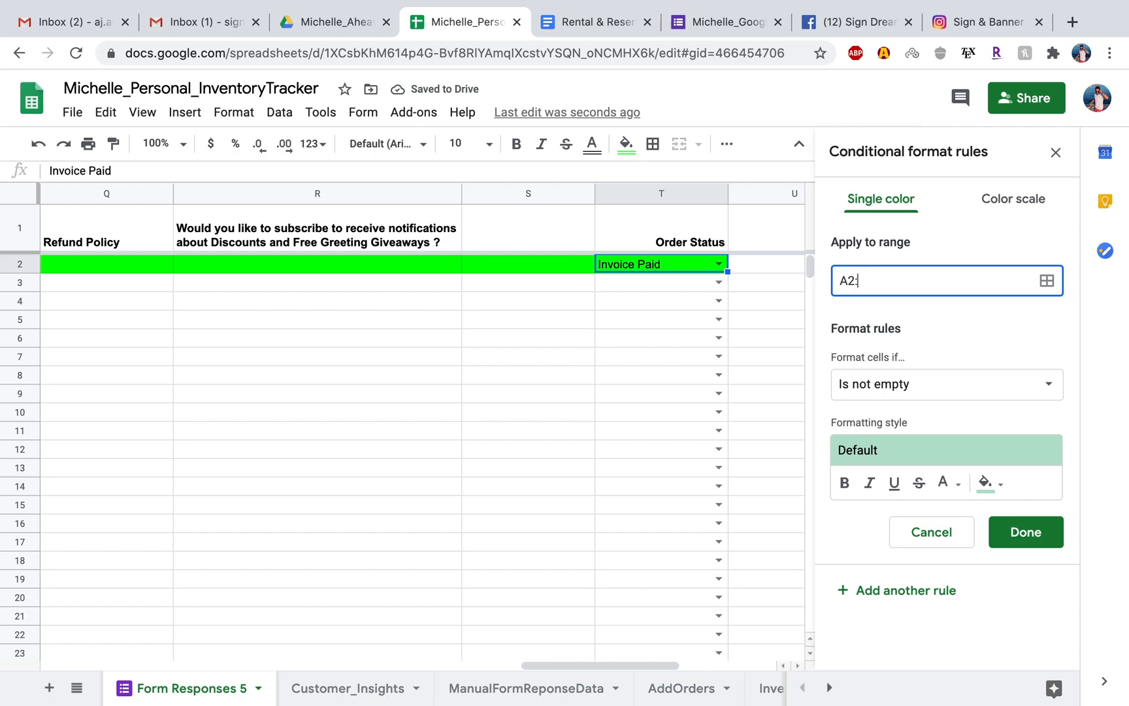
type("T1000")
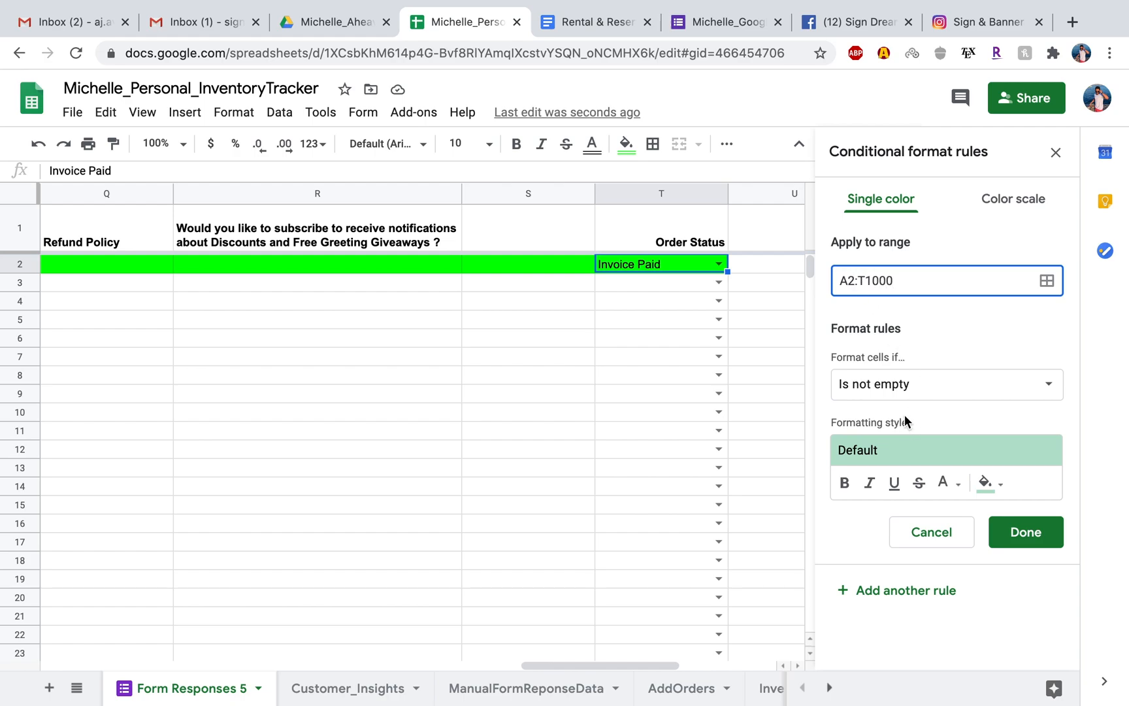
Set the second rule's condition to Custom formula is with =$T2="Invoice Sent".
left_click(903, 388)
scroll(898, 444, "down", 3)
left_click(898, 676)
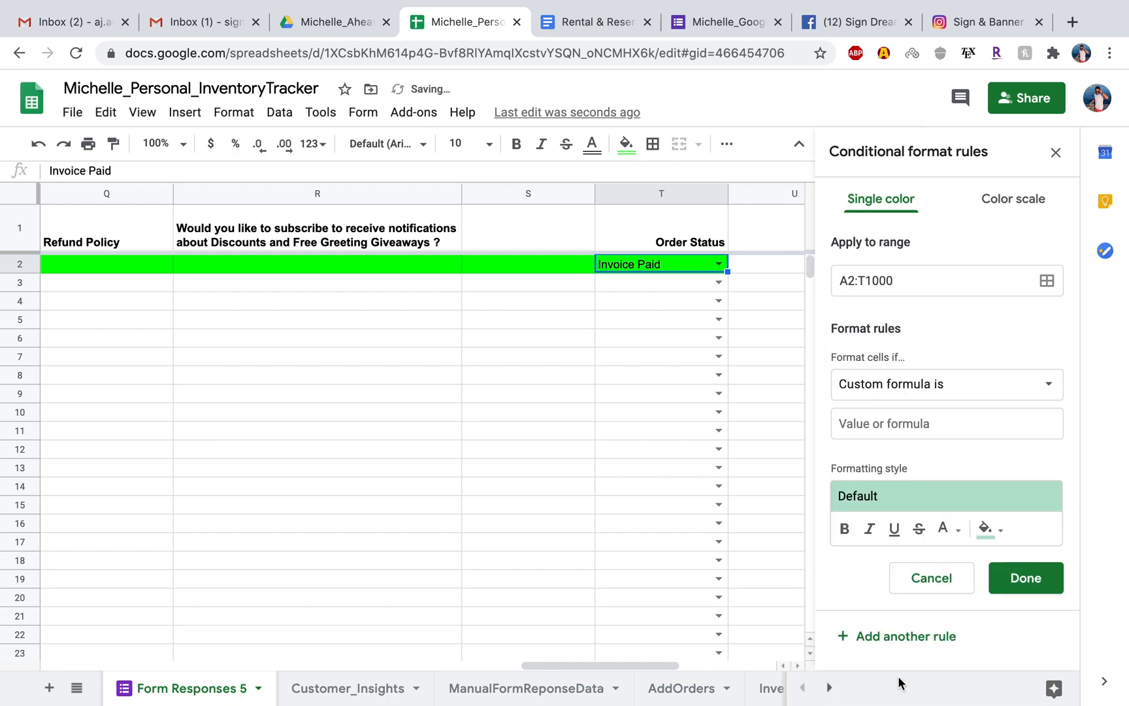
left_click(876, 421)
type("=")
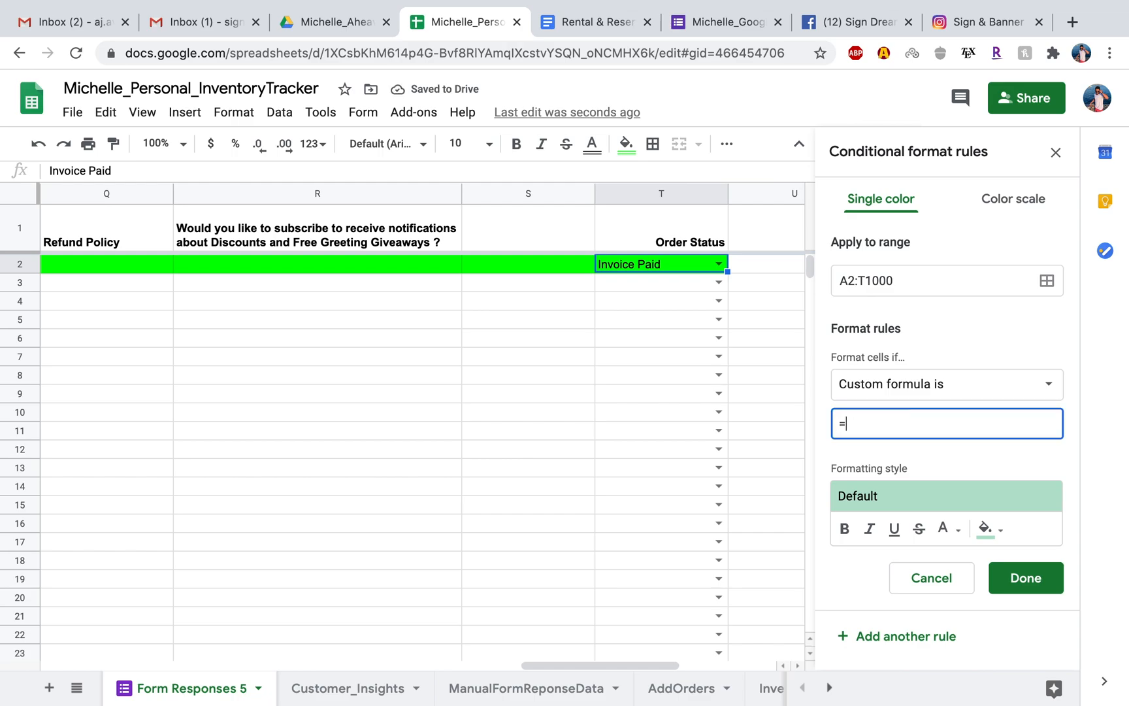
type("$T2=\"Invoice Sent")
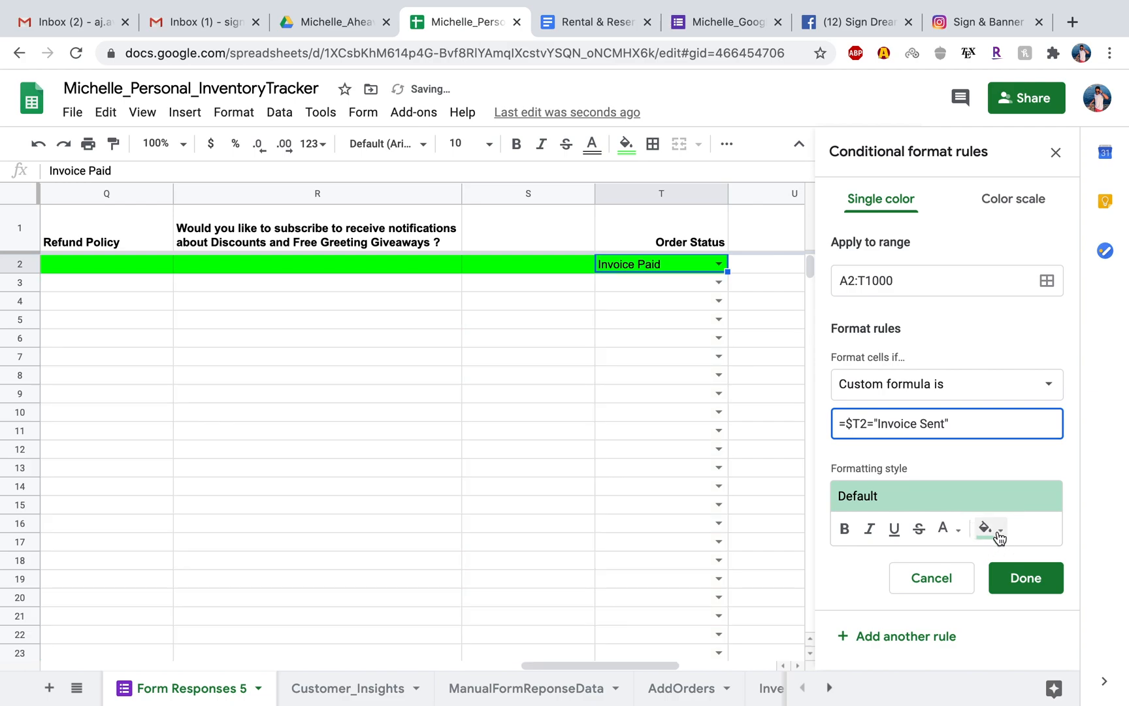
Save the Invoice Sent rule with a yellow fill and set cell T3 to Invoice Sent.
left_click(993, 533)
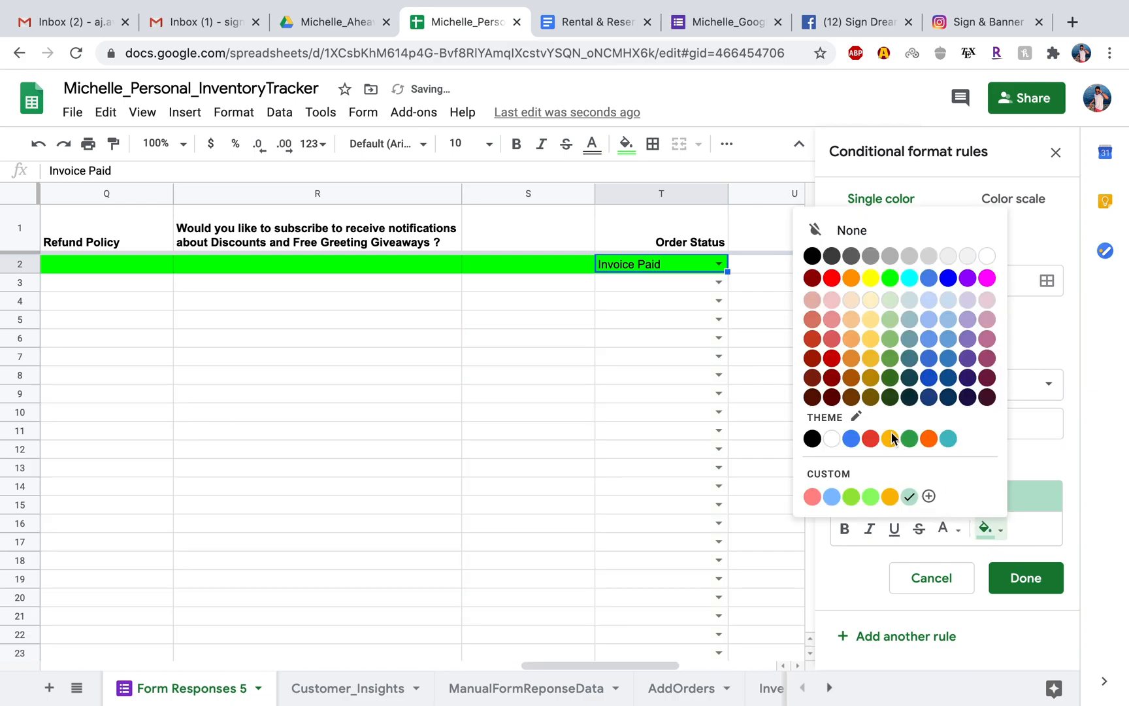
left_click(874, 278)
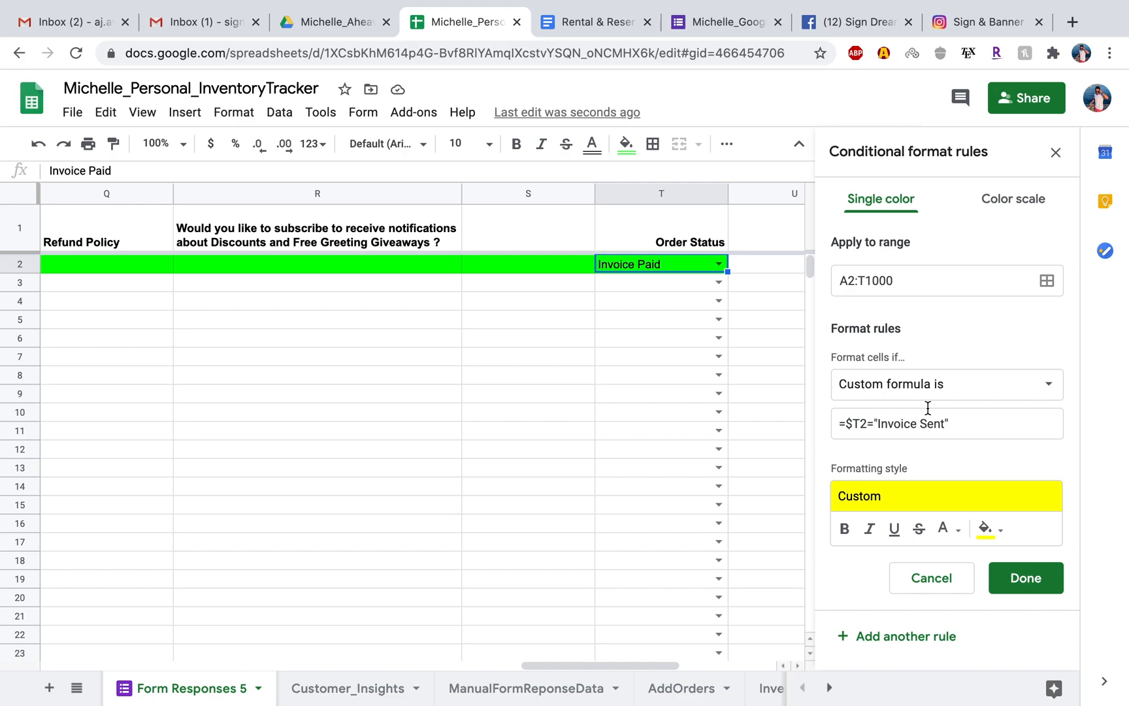
left_click(1010, 576)
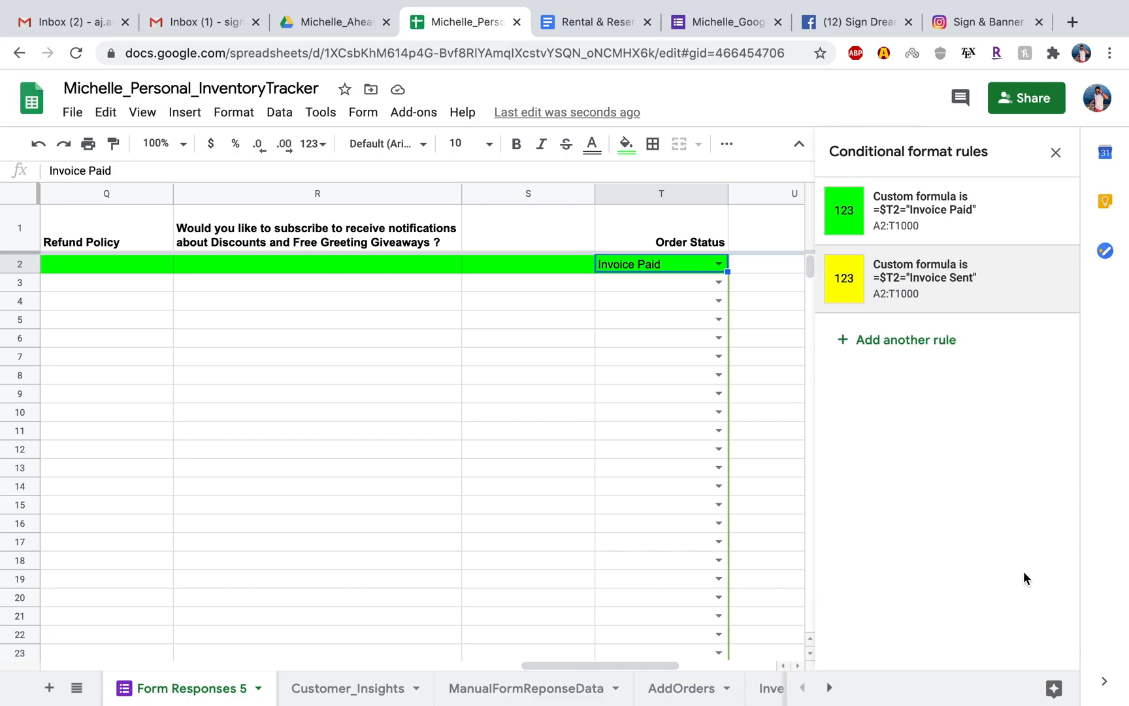
left_click(718, 281)
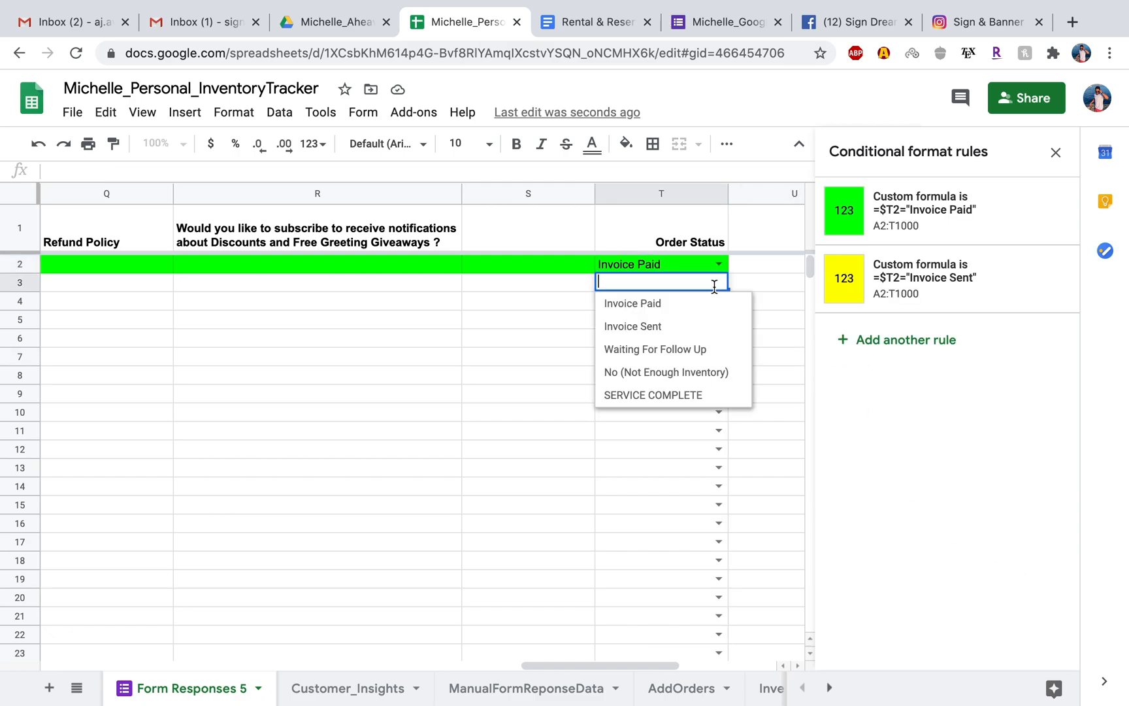
left_click(684, 330)
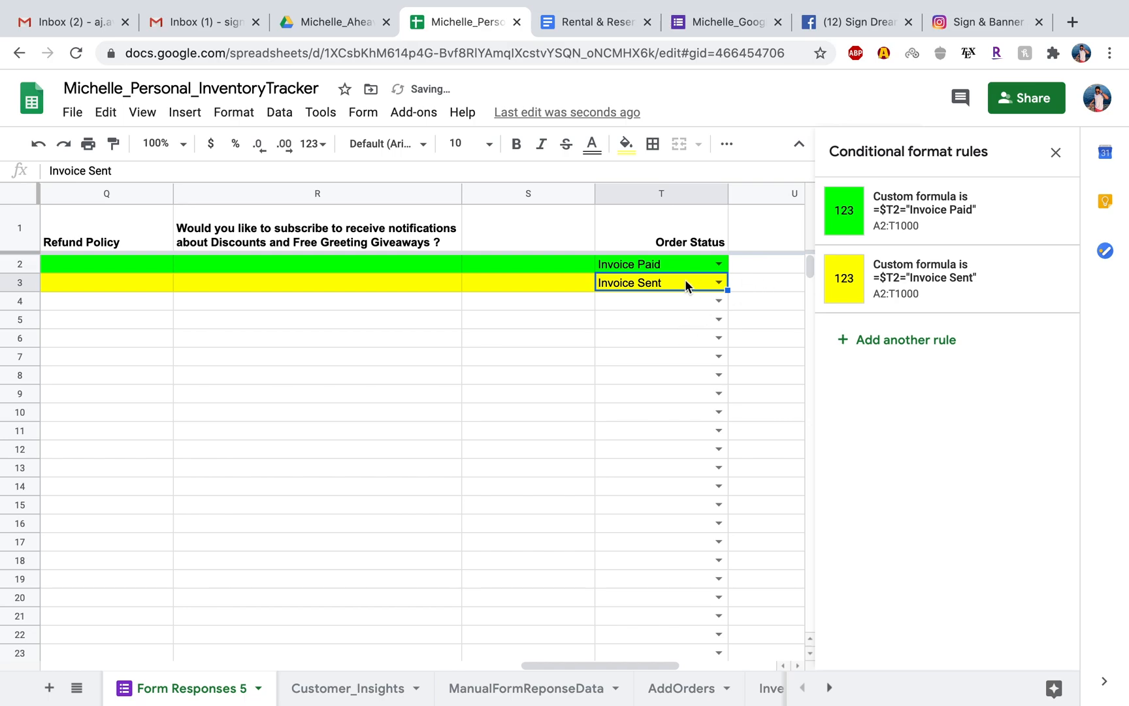
Add a third conditional formatting rule and set its range to A2:T1000.
left_click(870, 339)
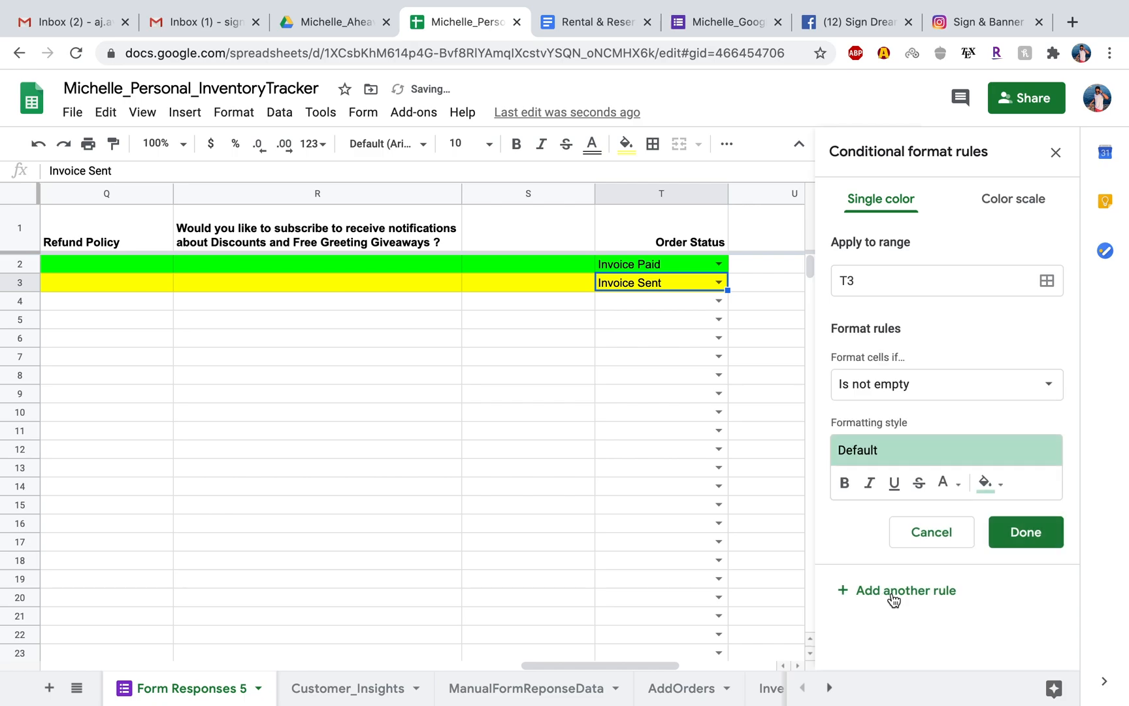
left_click(862, 280)
key("BackSpace")
key("BackSpace")
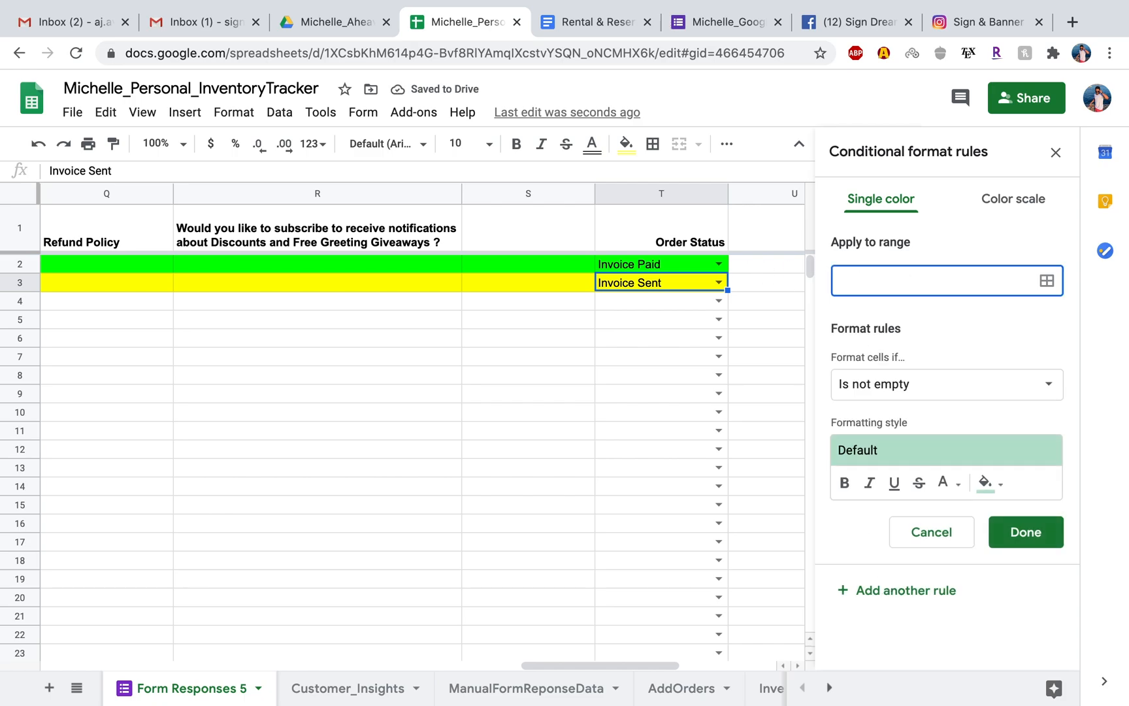
type("A2:T1000")
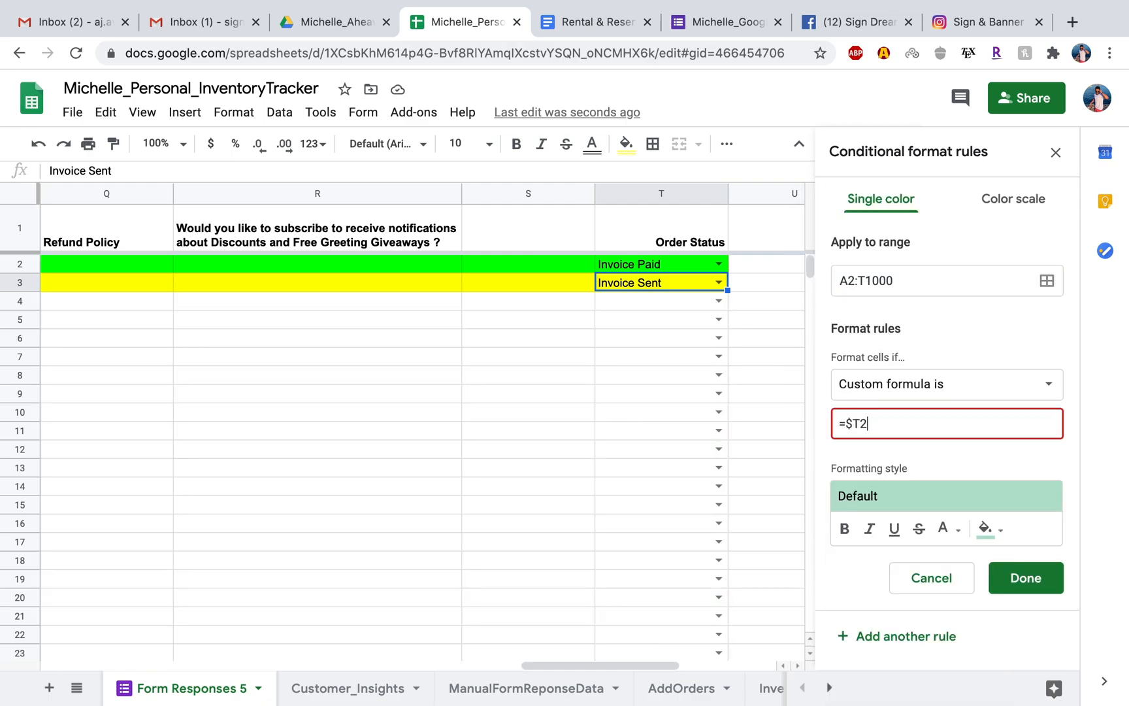
Complete custom formula rules on column T that color No (Not Enough Inventory) red, SERVICE COMPLETE blue, and Waiting For Follow Up light red.
type("=\"No (Not Enough Inventory")
left_click(1026, 578)
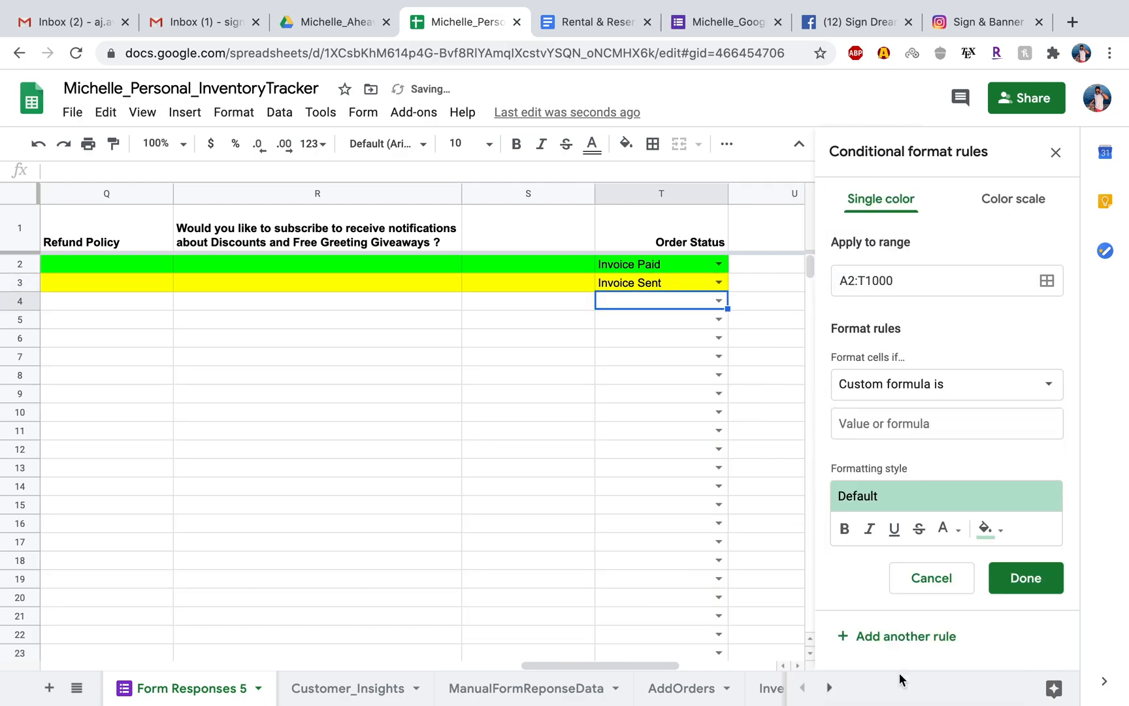
left_click(945, 528)
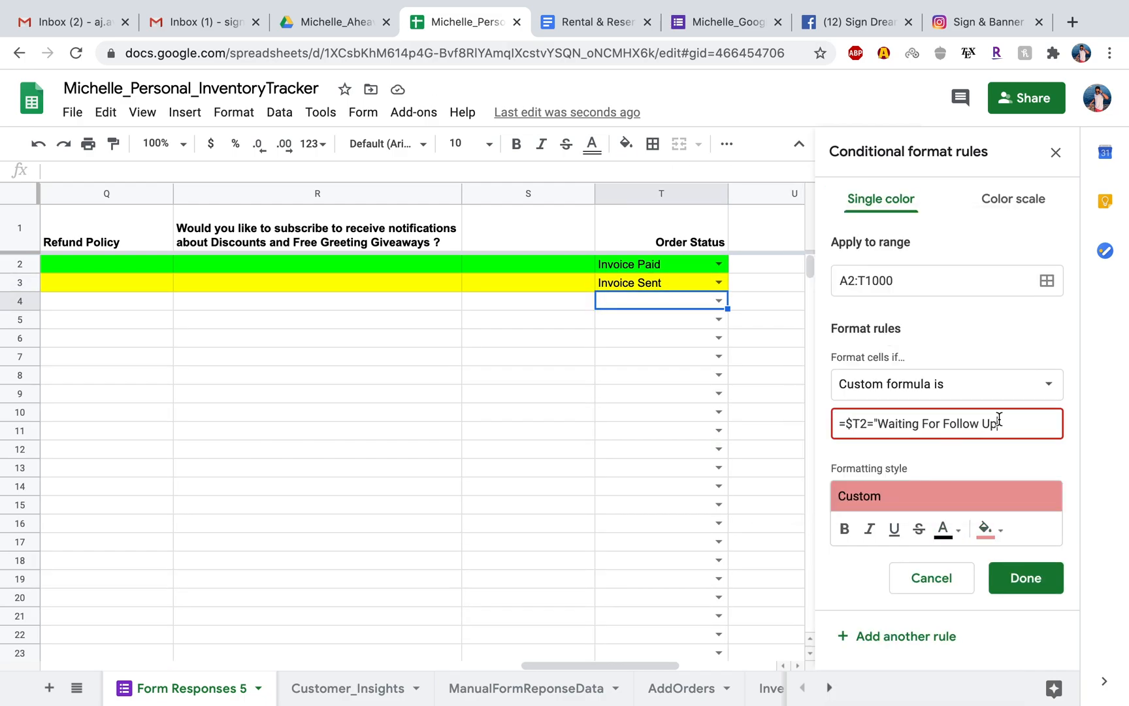
type("\"Waiting For Follow Up")
key("Return")
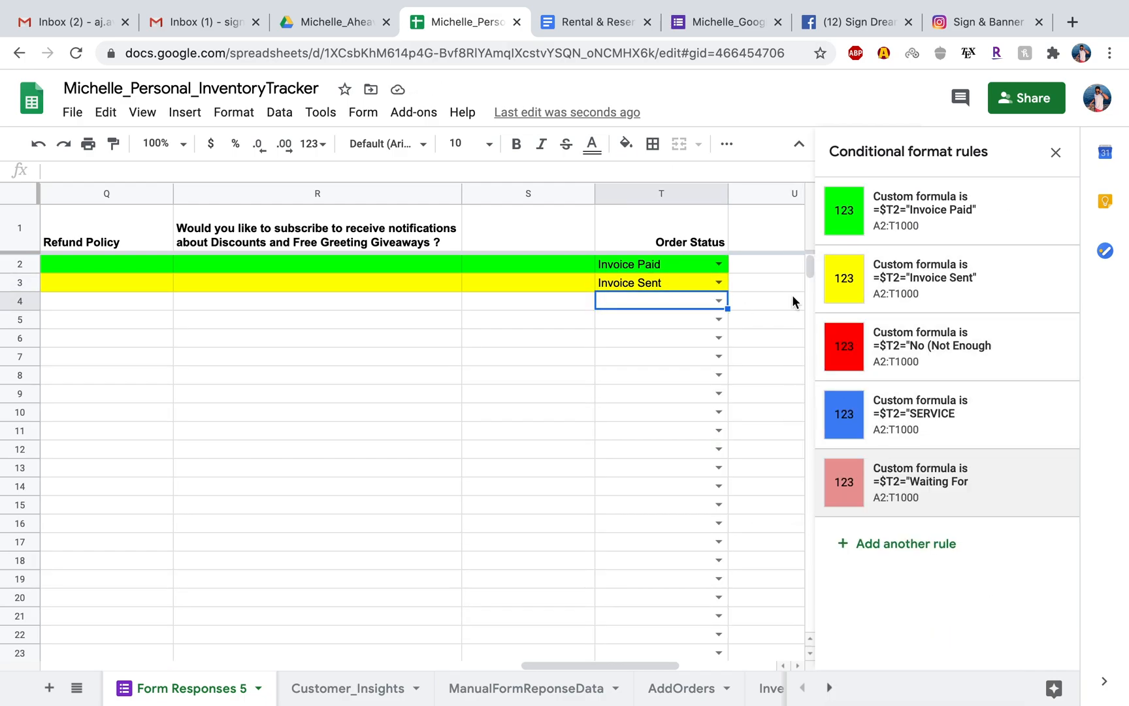
Review the Waiting For Follow Up rule's formula and formatting, and return to the list of rules.
left_click(945, 483)
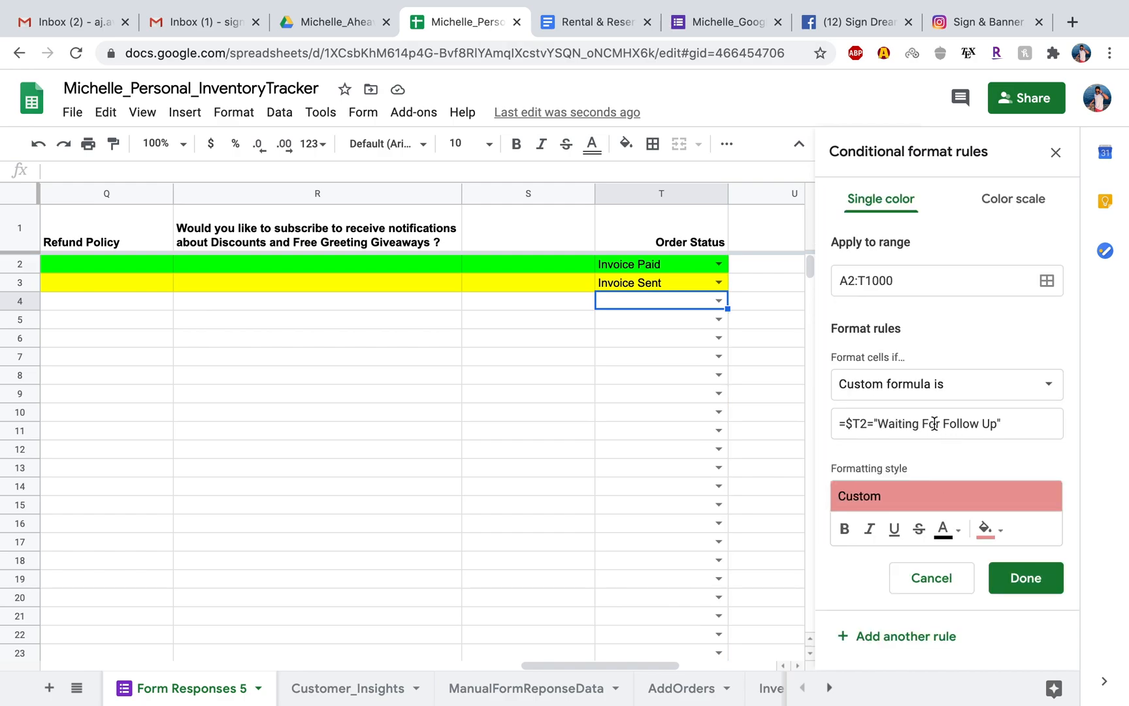
left_click(666, 281)
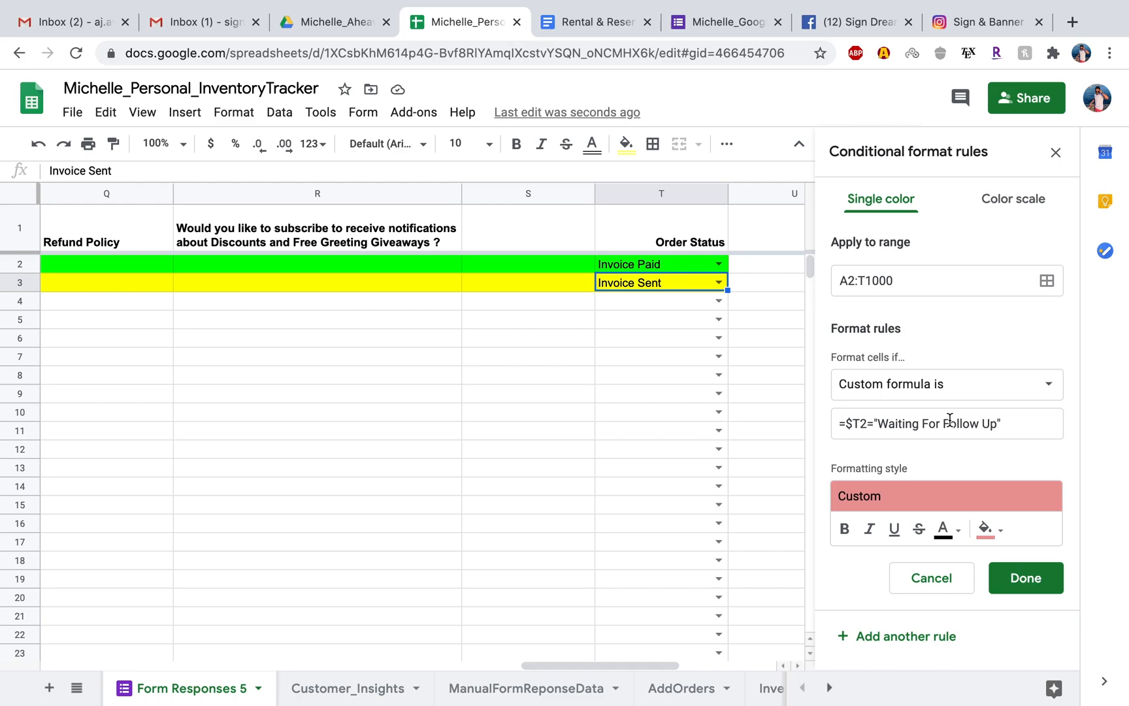
left_click(1024, 579)
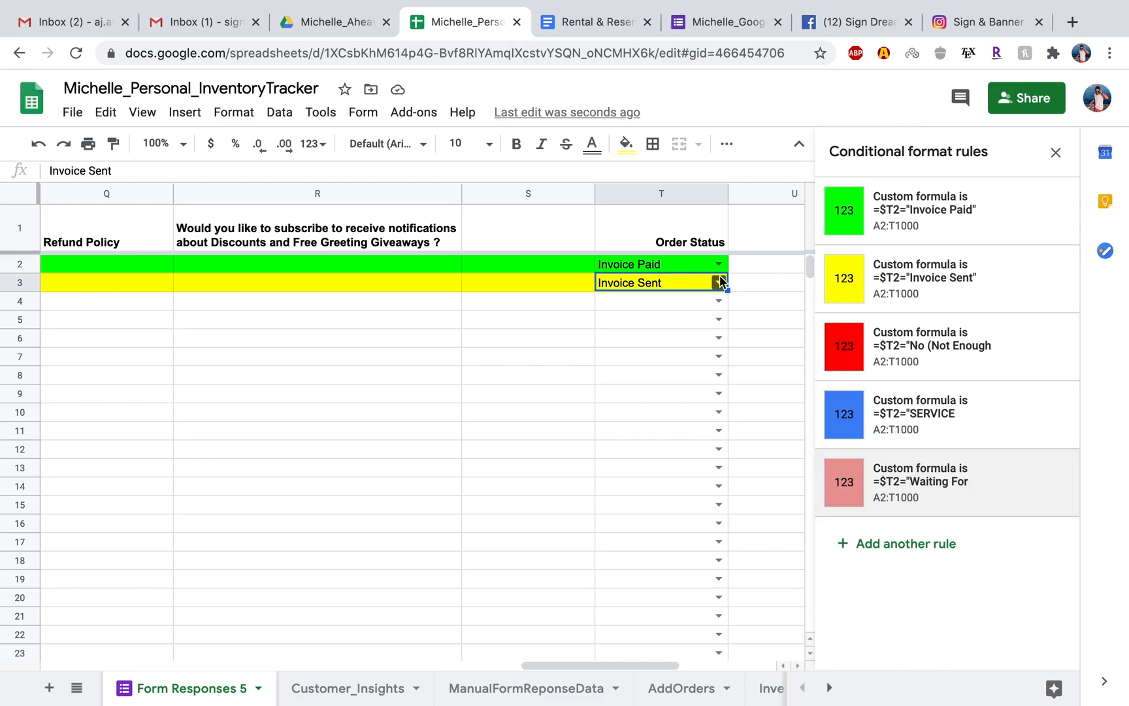
Undo the last two changes and try cell T2 with Invoice Sent and Waiting For Follow Up.
key("super+z")
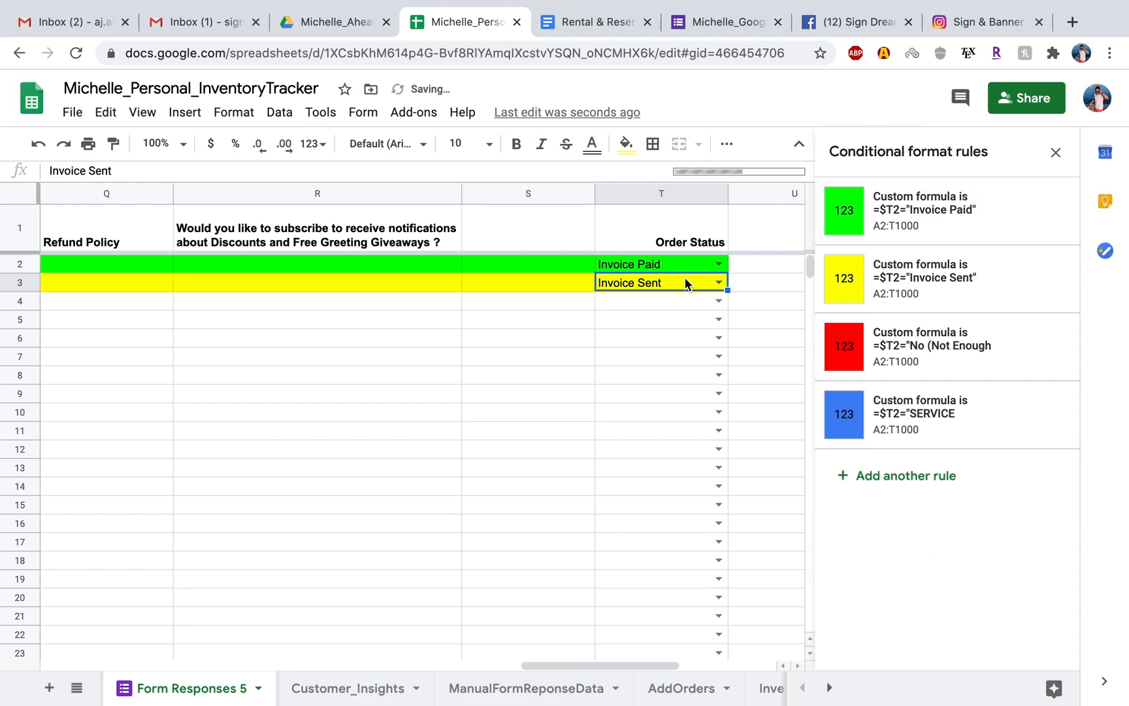
key("super+z")
left_click(761, 285)
left_click(720, 265)
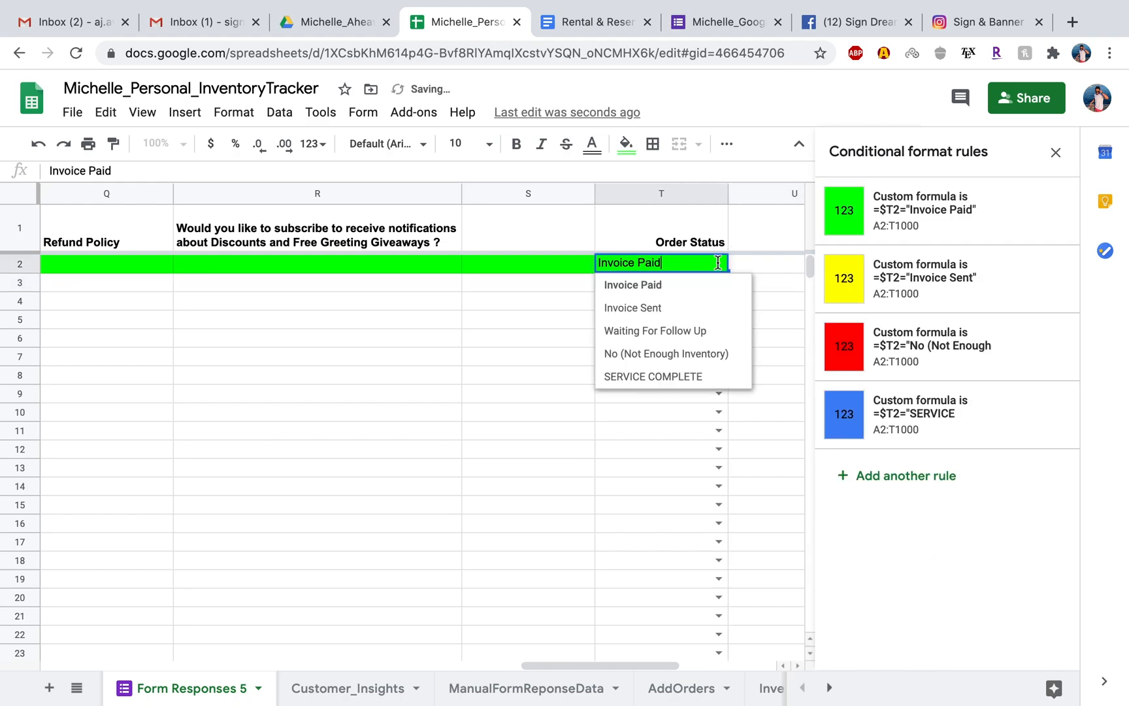
left_click(679, 309)
left_click(718, 265)
left_click(686, 332)
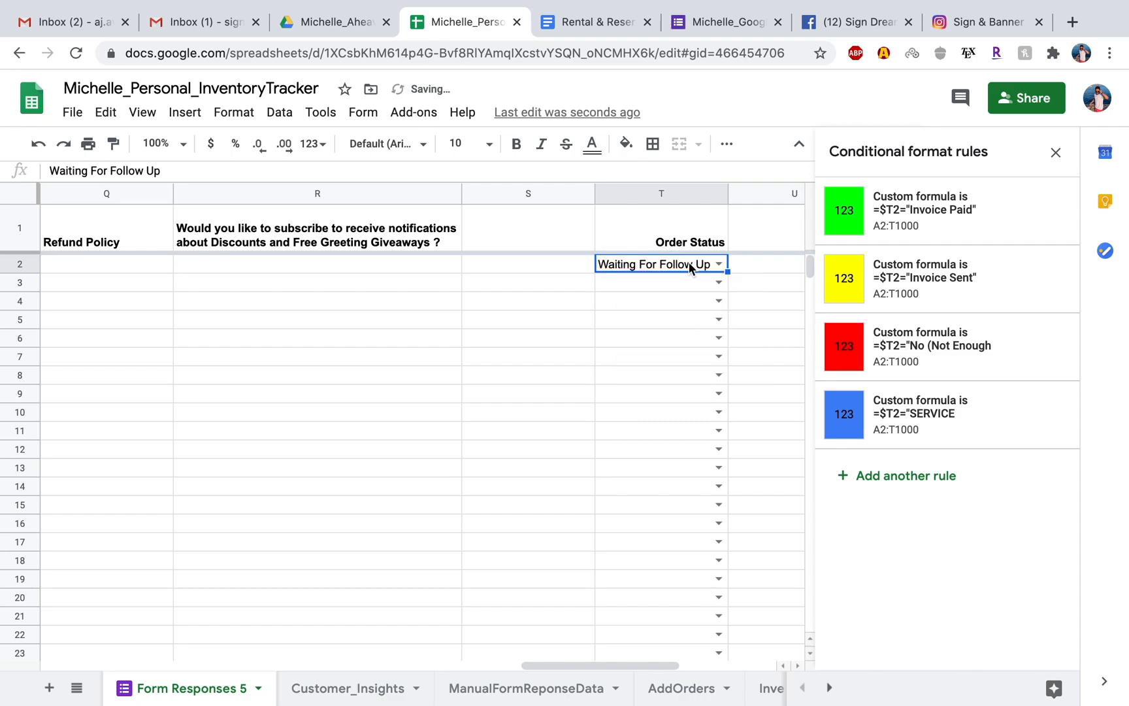
left_click(659, 281)
left_click(658, 301)
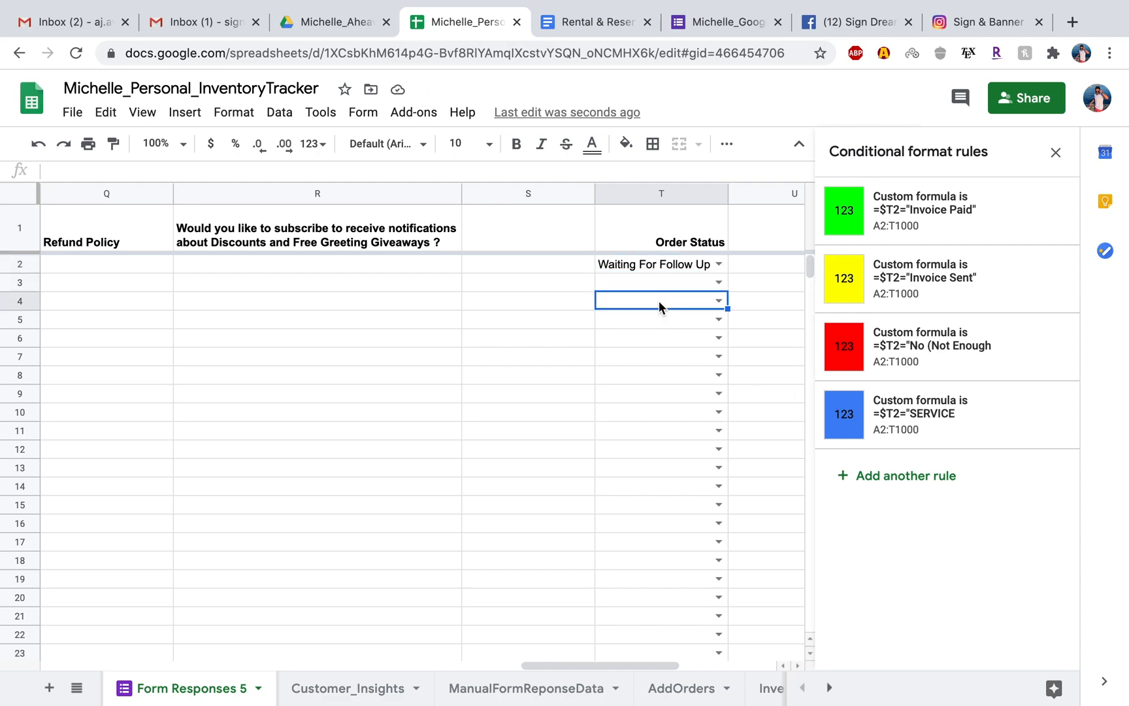
left_click(666, 264)
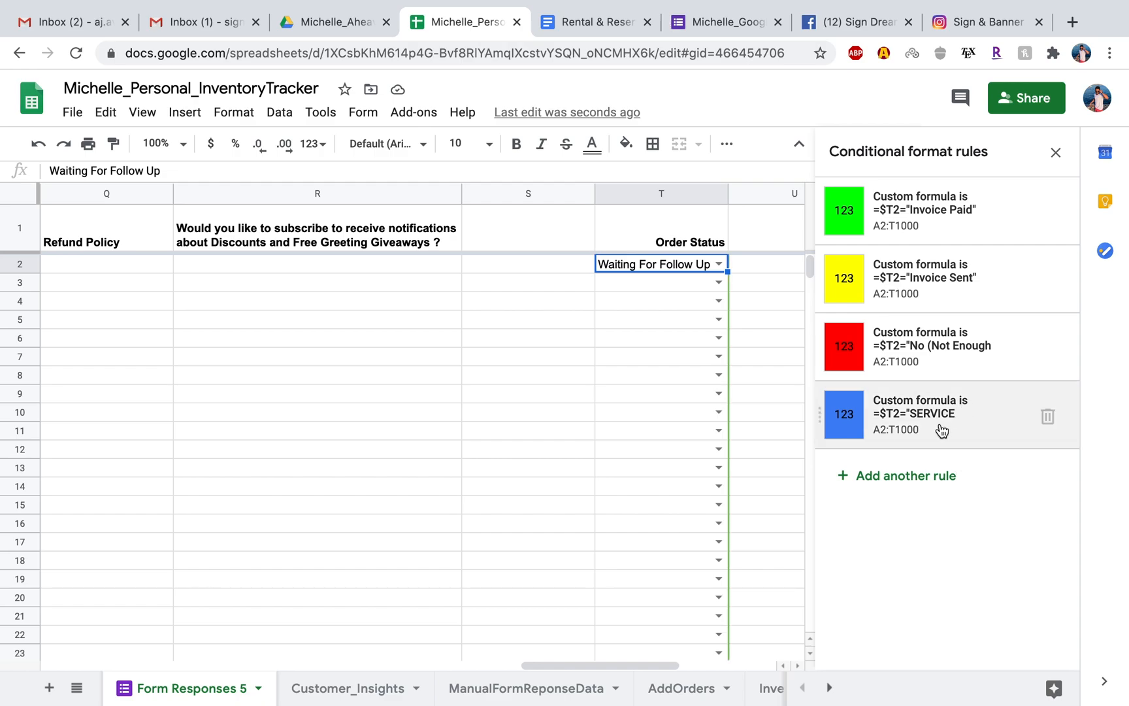
Undo the Order Status test changes until the Waiting For Follow Up formatting rule is restored.
key("super+z")
key("super+z")
key("super+z")
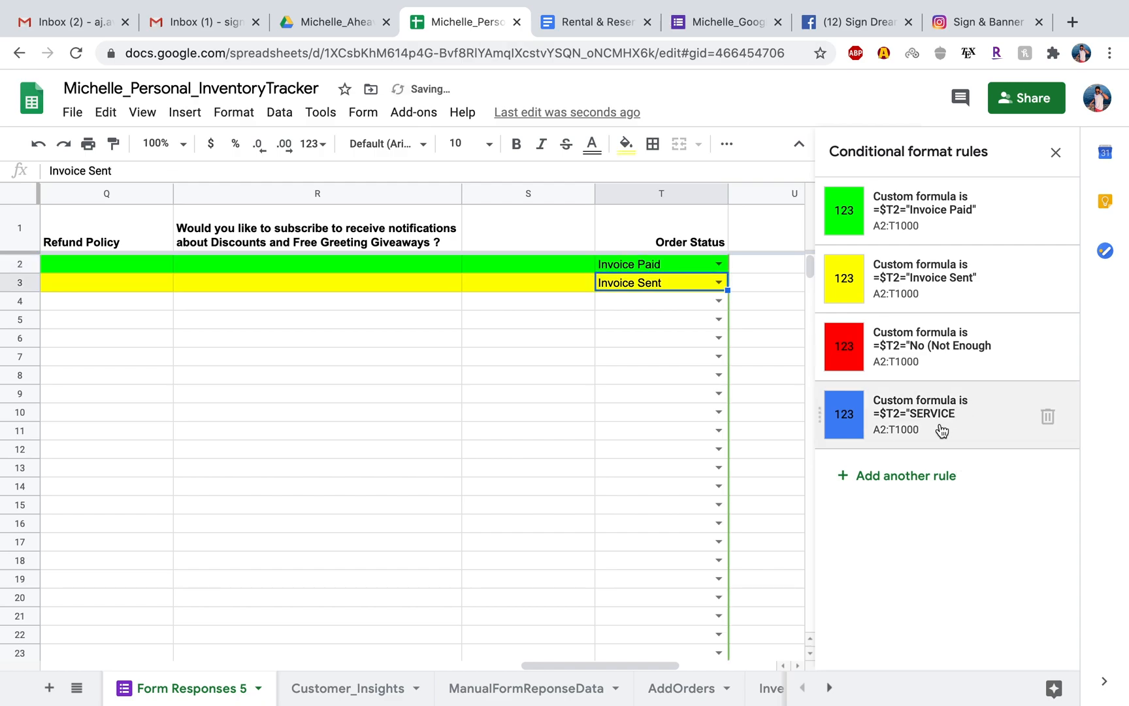
key("super+z")
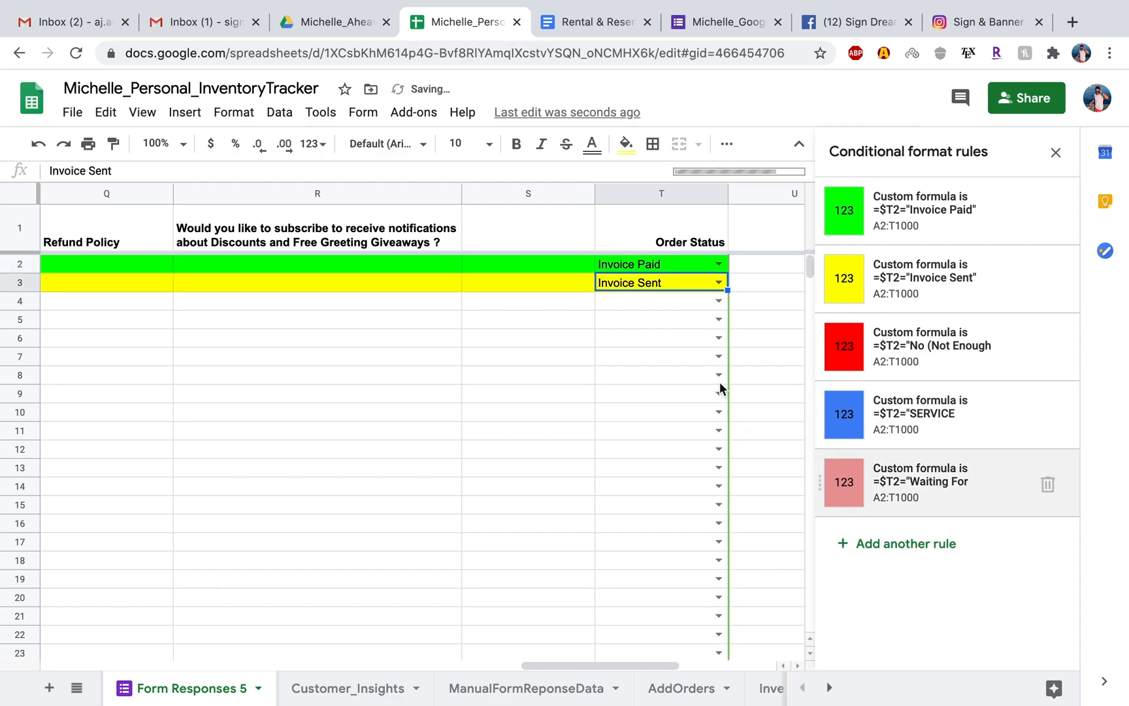
Clear the Invoice Sent status from cell T3.
left_click(743, 290)
left_click(685, 282)
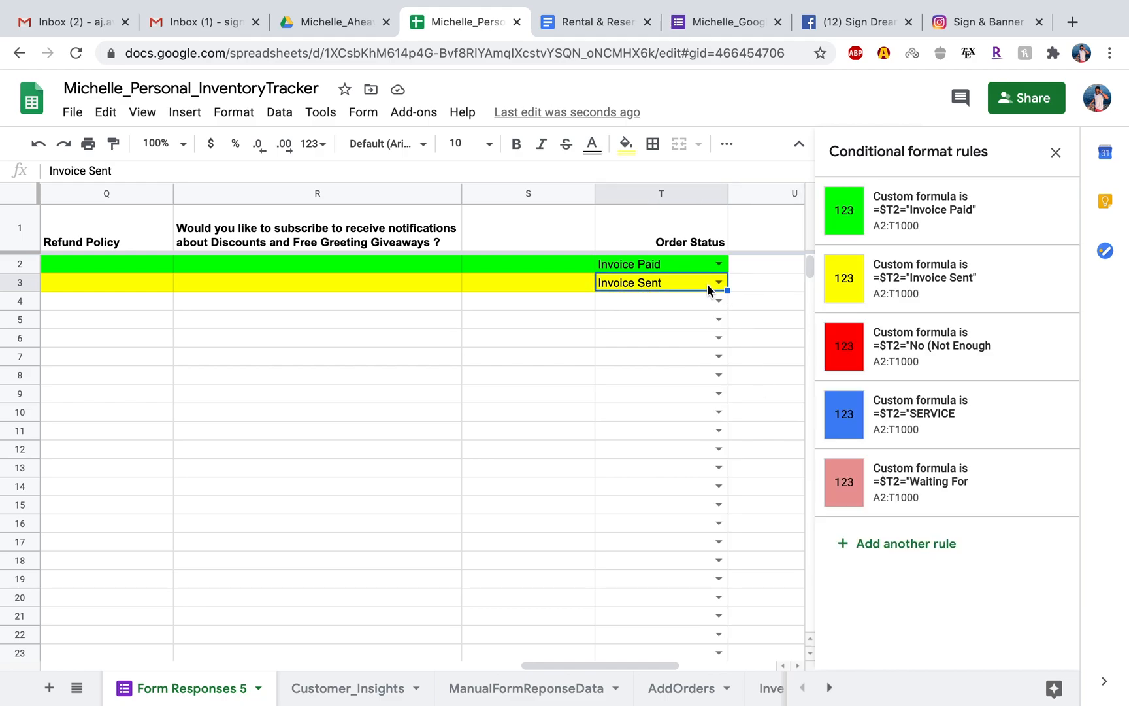
key("Delete")
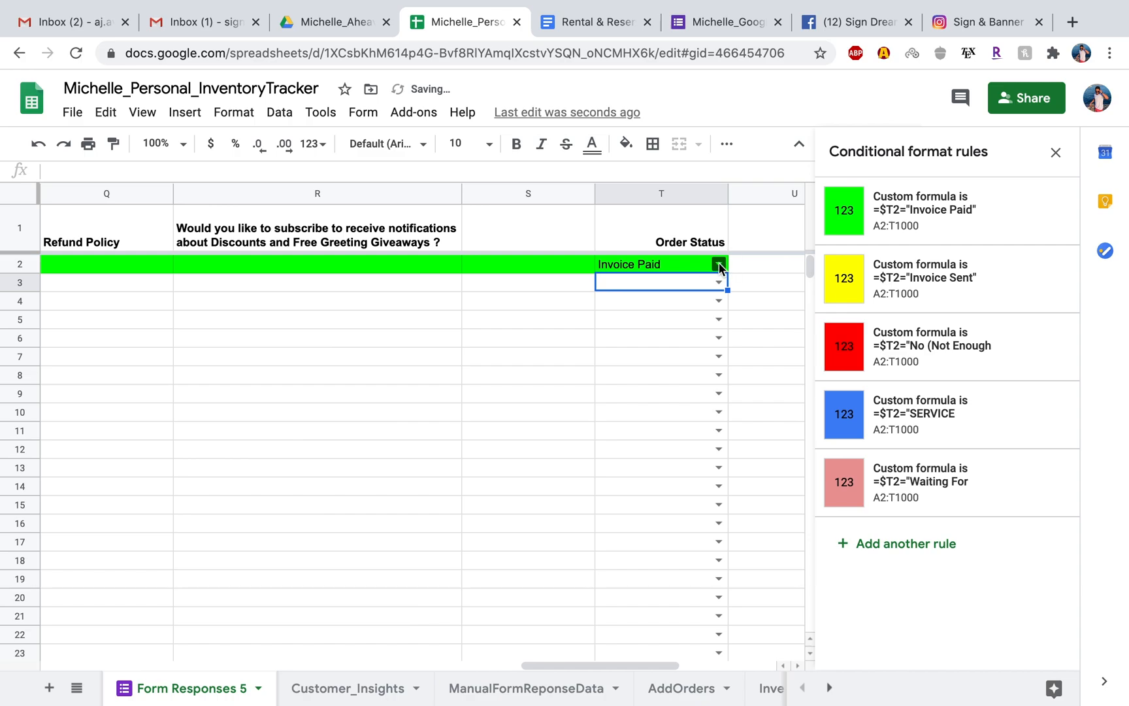
Test the color rules by setting cell T2 to Waiting For Follow Up, No (Not Enough Inventory), and SERVICE COMPLETE.
left_click(717, 264)
left_click(676, 333)
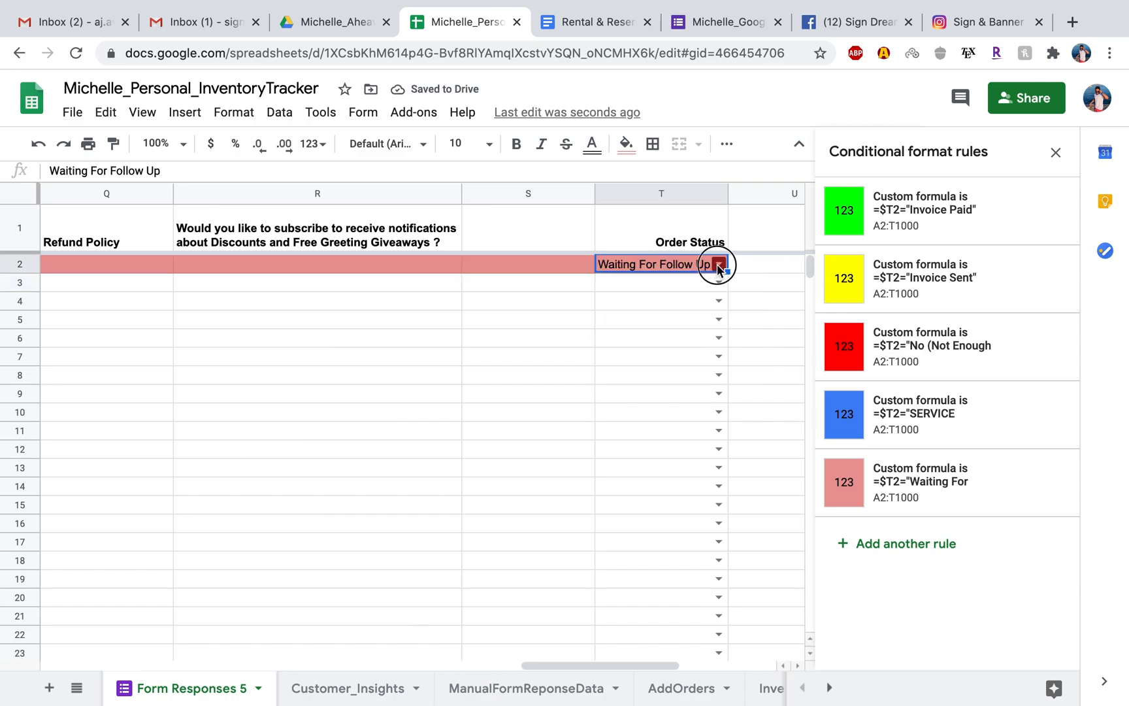
left_click(718, 263)
left_click(665, 353)
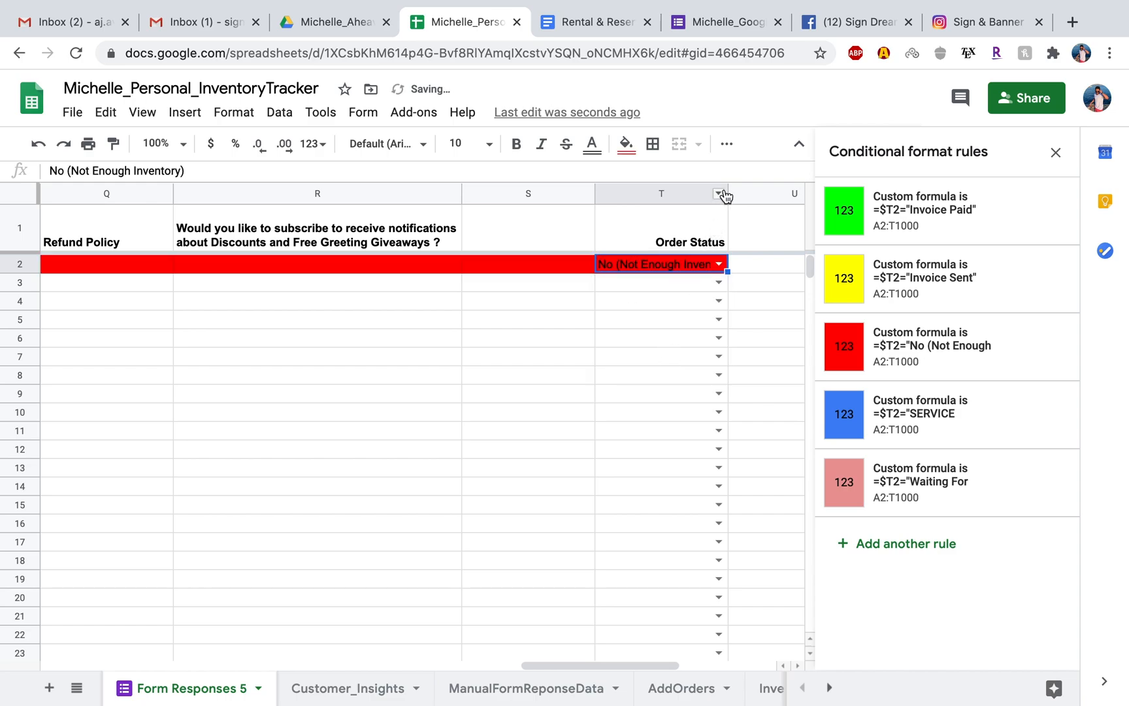
scroll(678, 283, "right", 5)
scroll(408, 305, "left", 3)
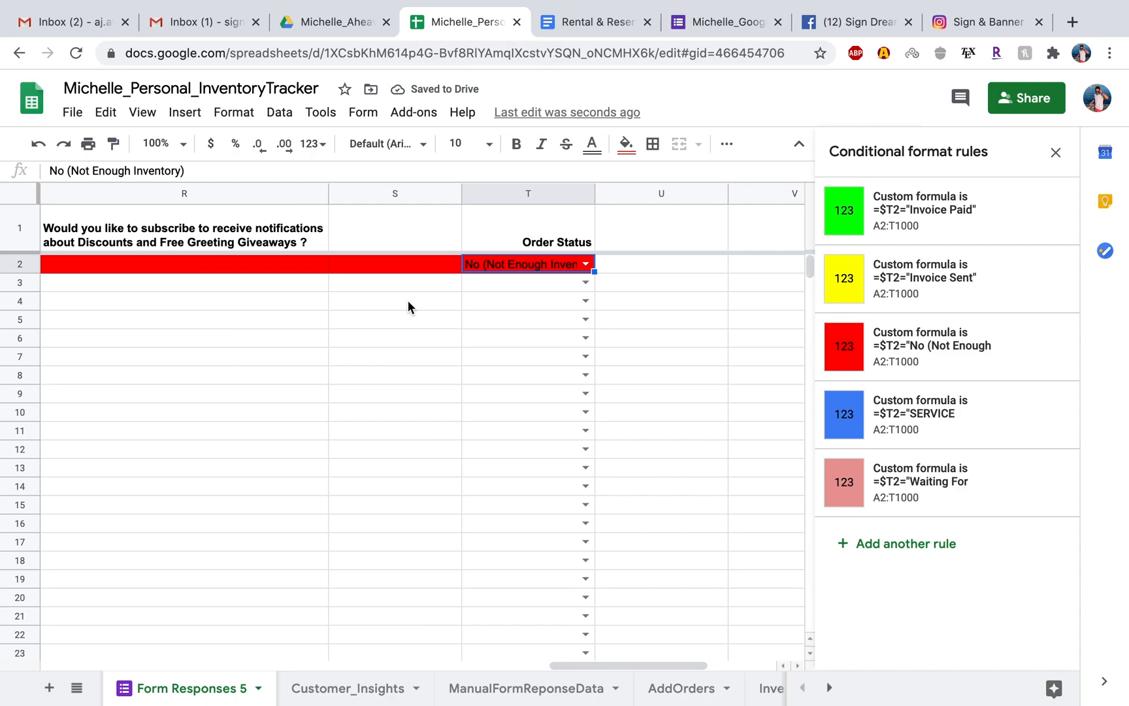
left_click(586, 263)
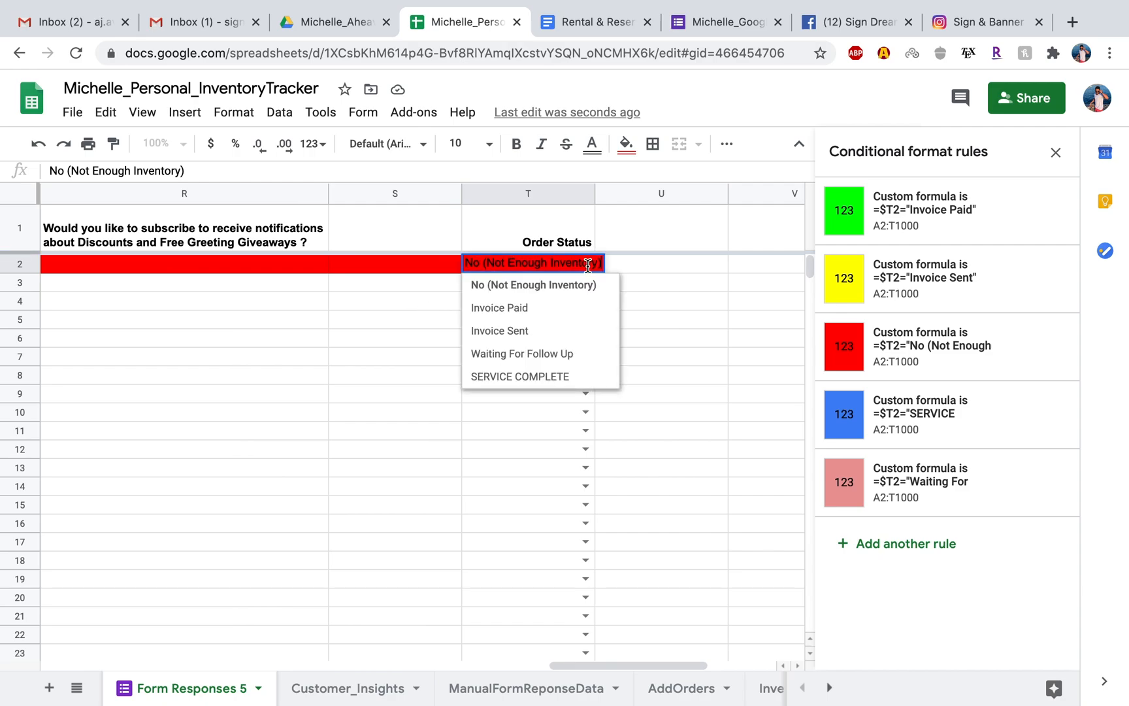
left_click(540, 376)
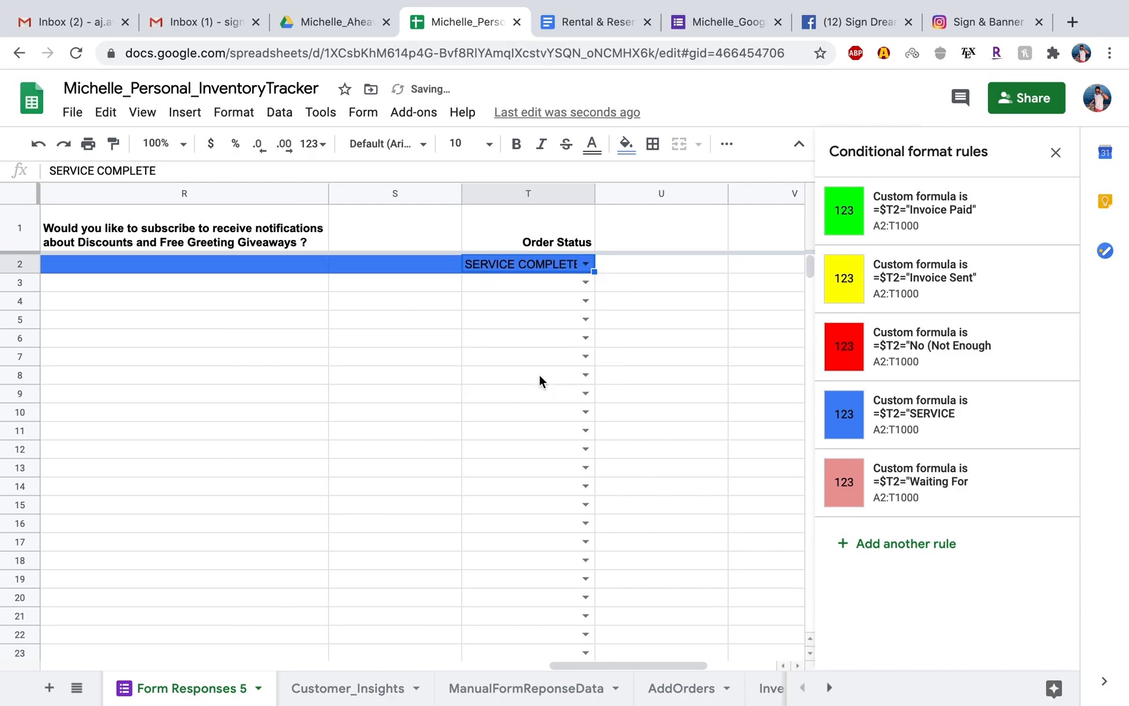
Change the SERVICE COMPLETE rule's fill to the custom light blue and save the rule.
left_click(893, 418)
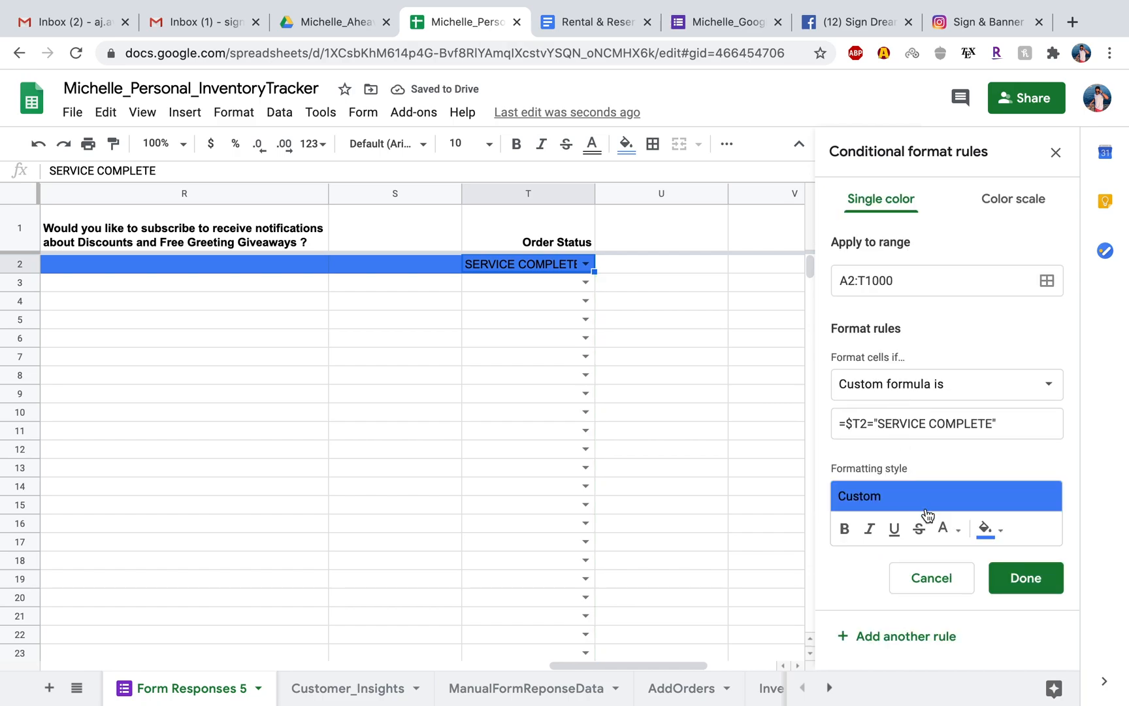
left_click(988, 529)
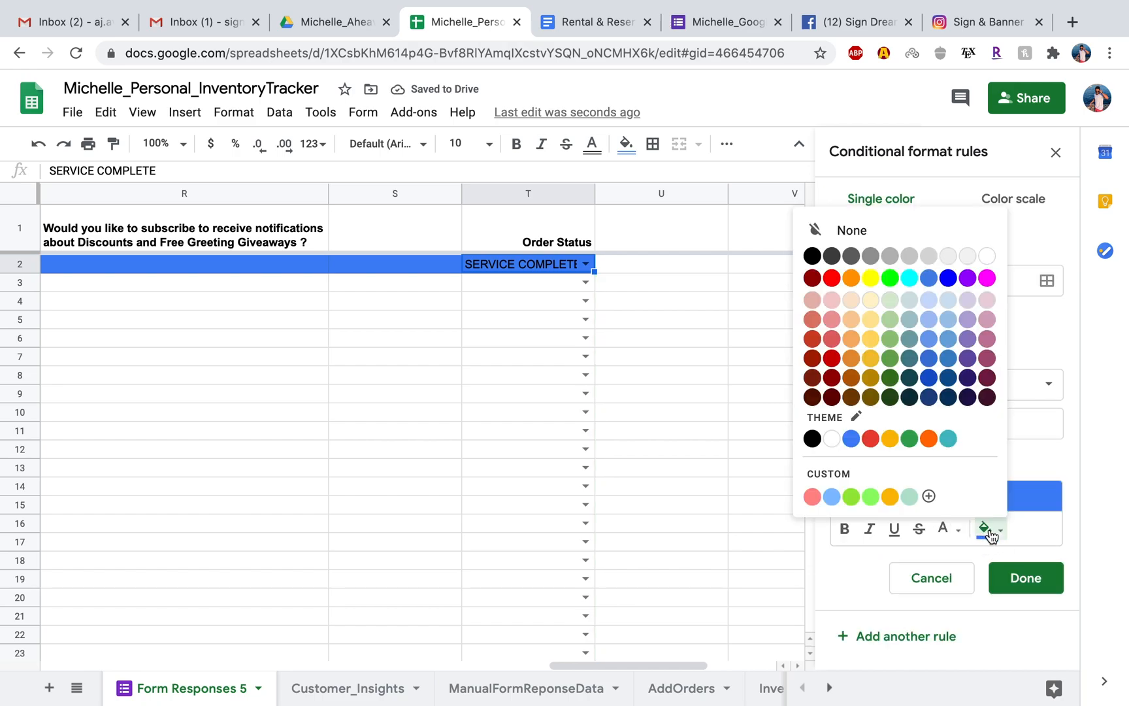
left_click(831, 496)
left_click(1016, 577)
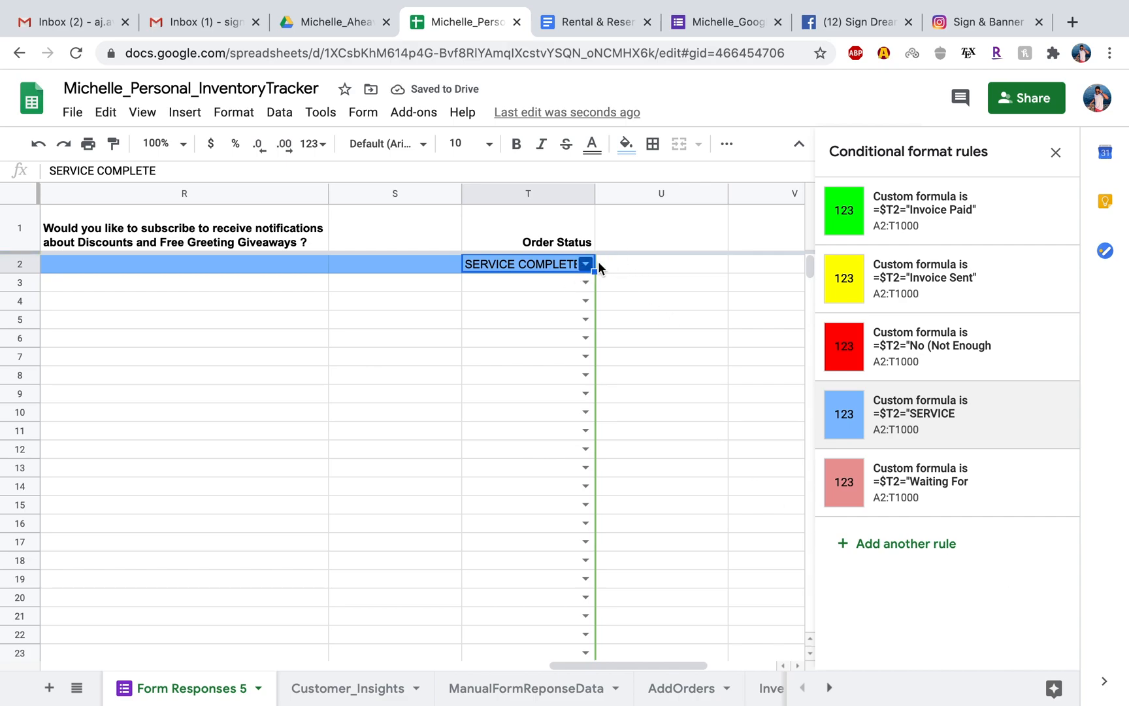
Widen the Order Status column so that the full SERVICE COMPLETE text fits.
left_click_drag(594, 193, 652, 200)
left_click(682, 319)
left_click(572, 264)
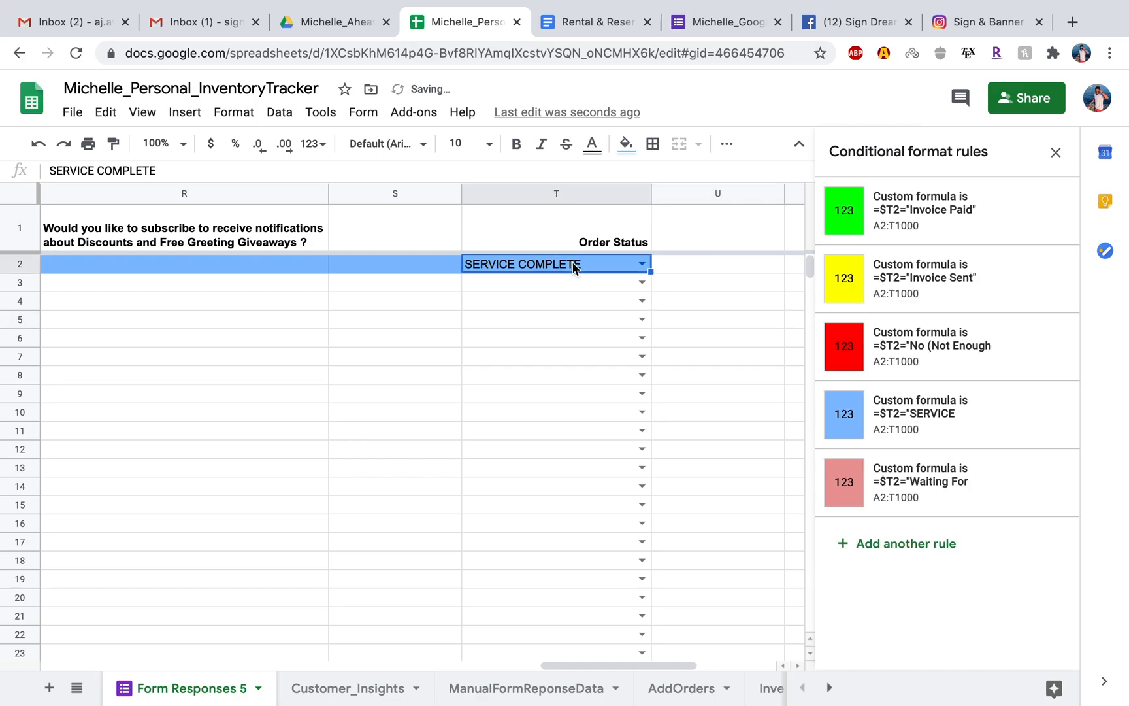
Close the conditional format rules, and right-align and bold the status in cell T2.
left_click(1056, 152)
left_click(729, 144)
left_click(773, 173)
left_click(514, 146)
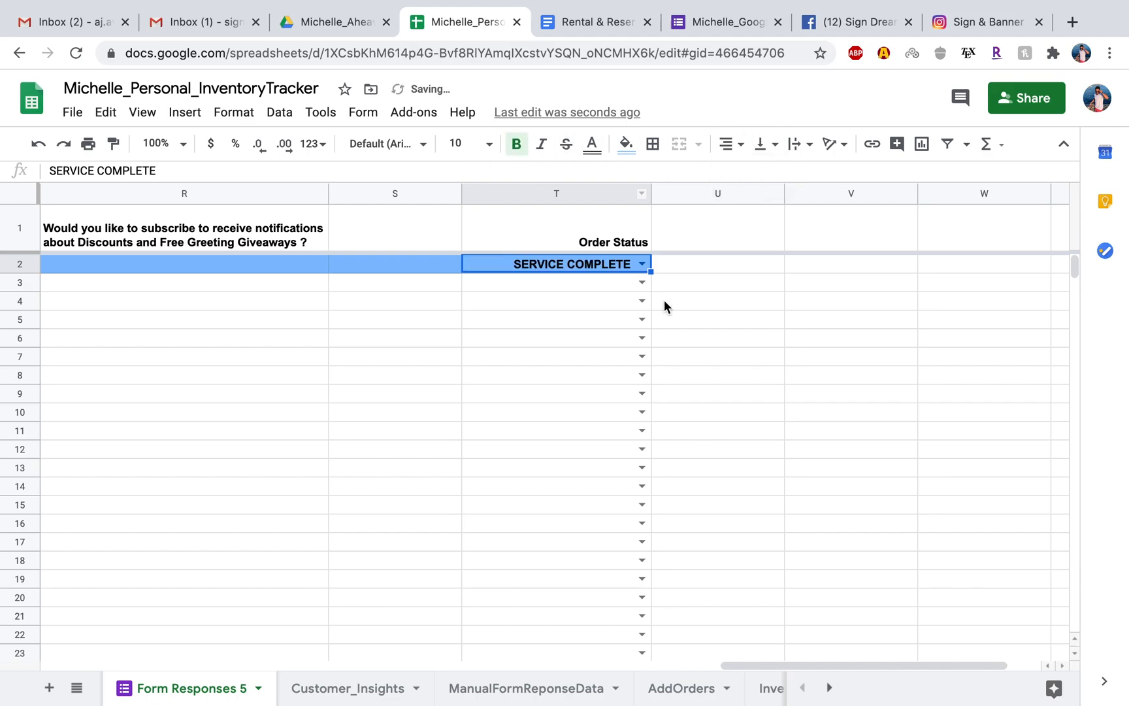
left_click(692, 319)
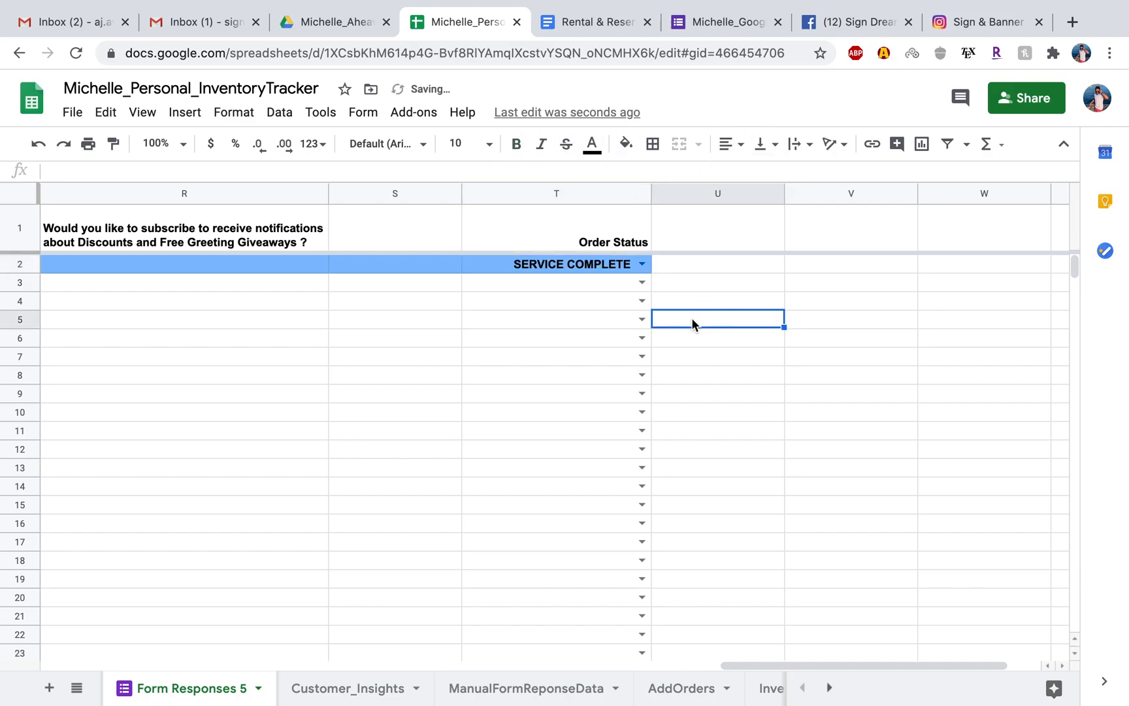
Clear the SERVICE COMPLETE status from cell T2 and look over the response sheet's question columns.
left_click(595, 265)
key("Delete")
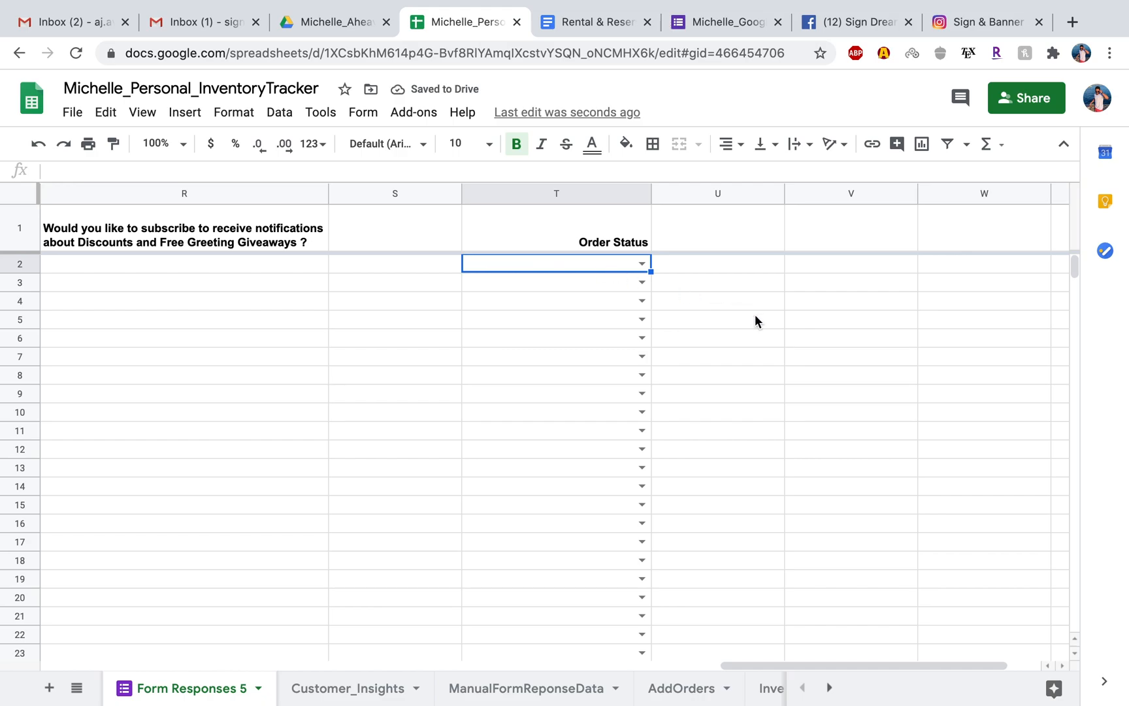
scroll(755, 314, "left", 20)
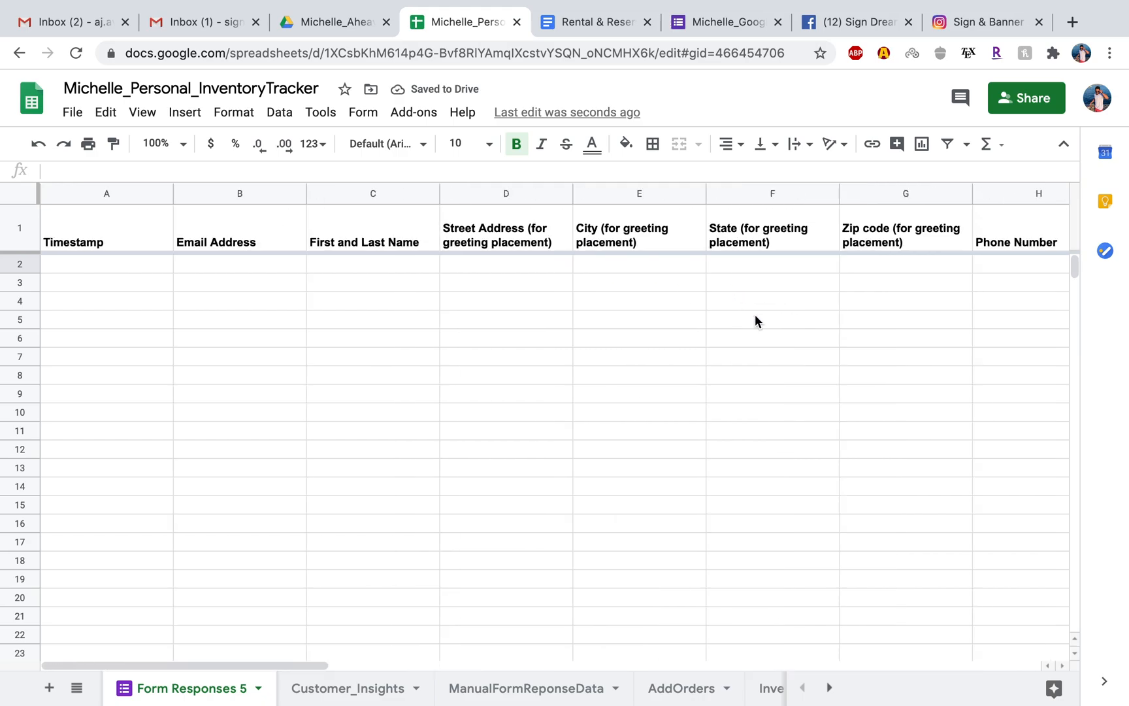
scroll(755, 315, "right", 6)
scroll(755, 315, "right", 2)
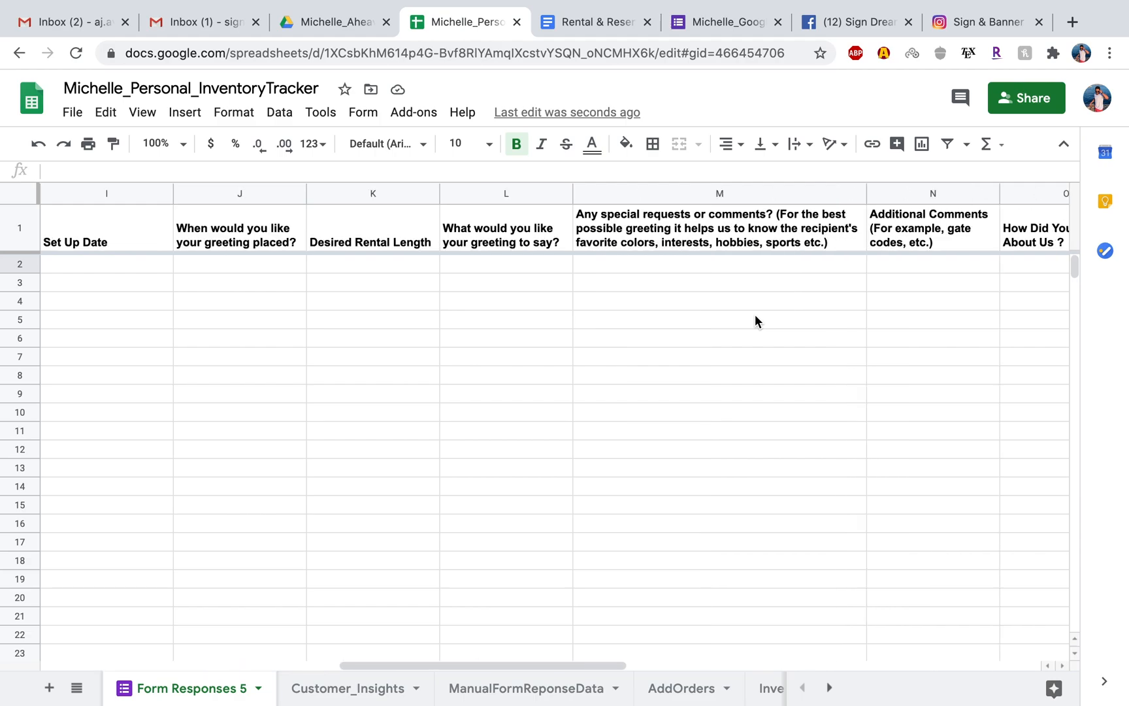
scroll(755, 315, "right", 2)
scroll(755, 314, "right", 4)
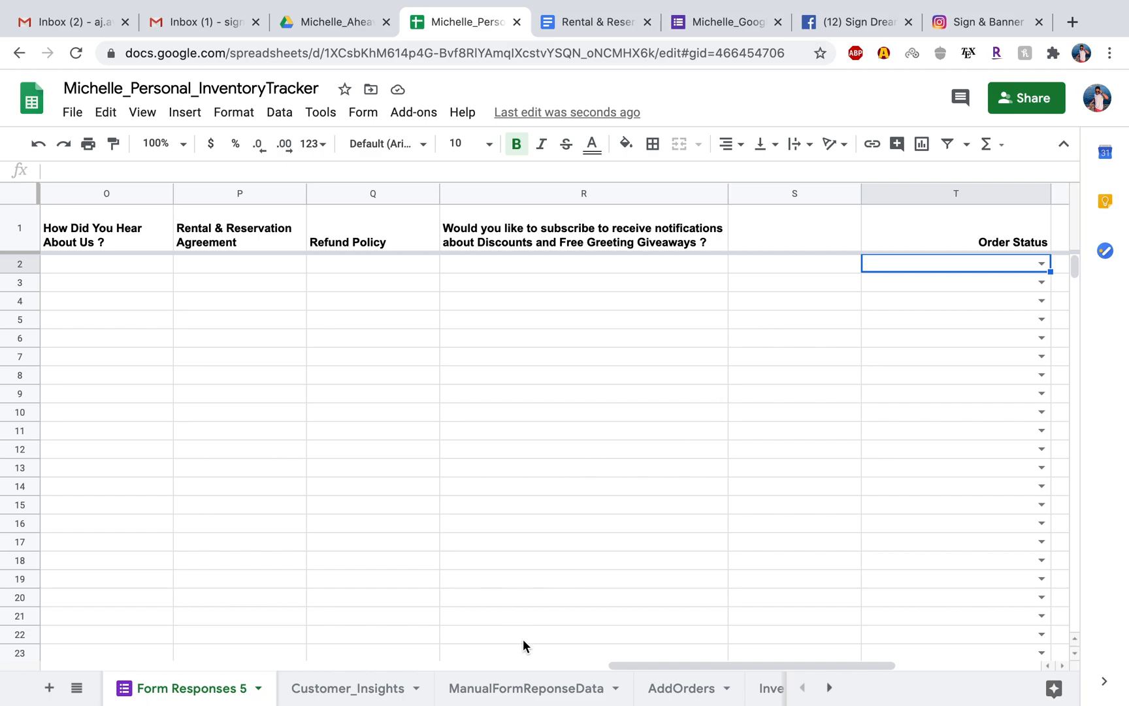
Delete the ManualFormReponseData sheet and return to the Form Responses 5 sheet.
left_click(504, 691)
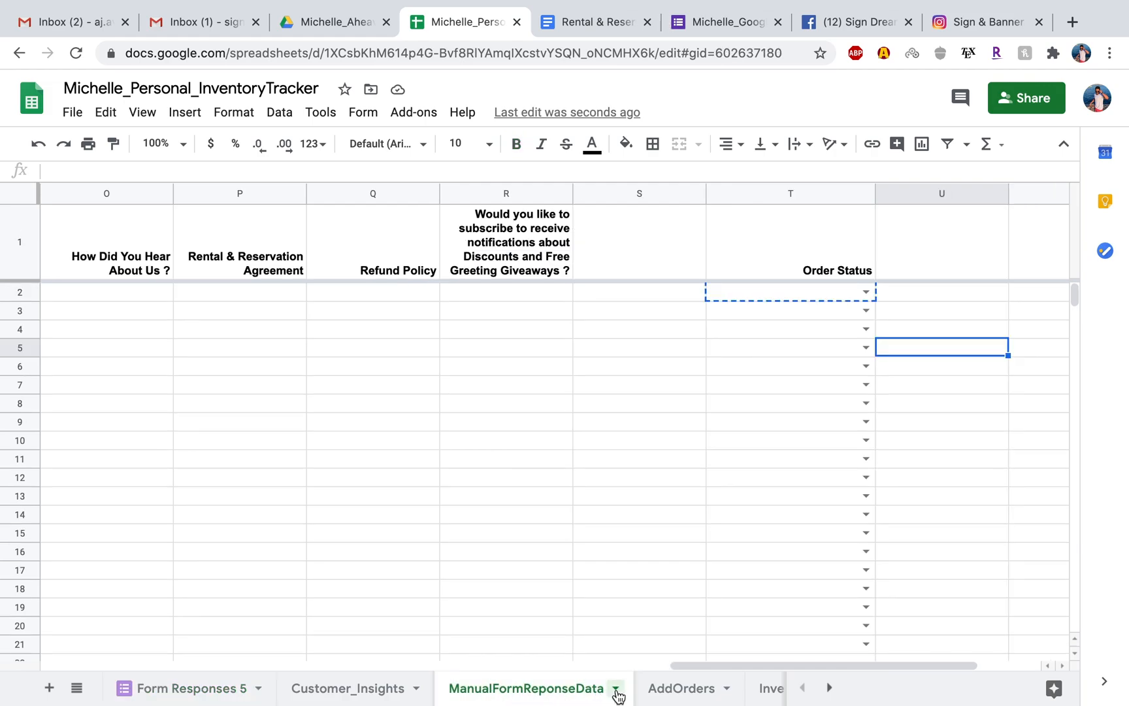
left_click(616, 694)
left_click(504, 390)
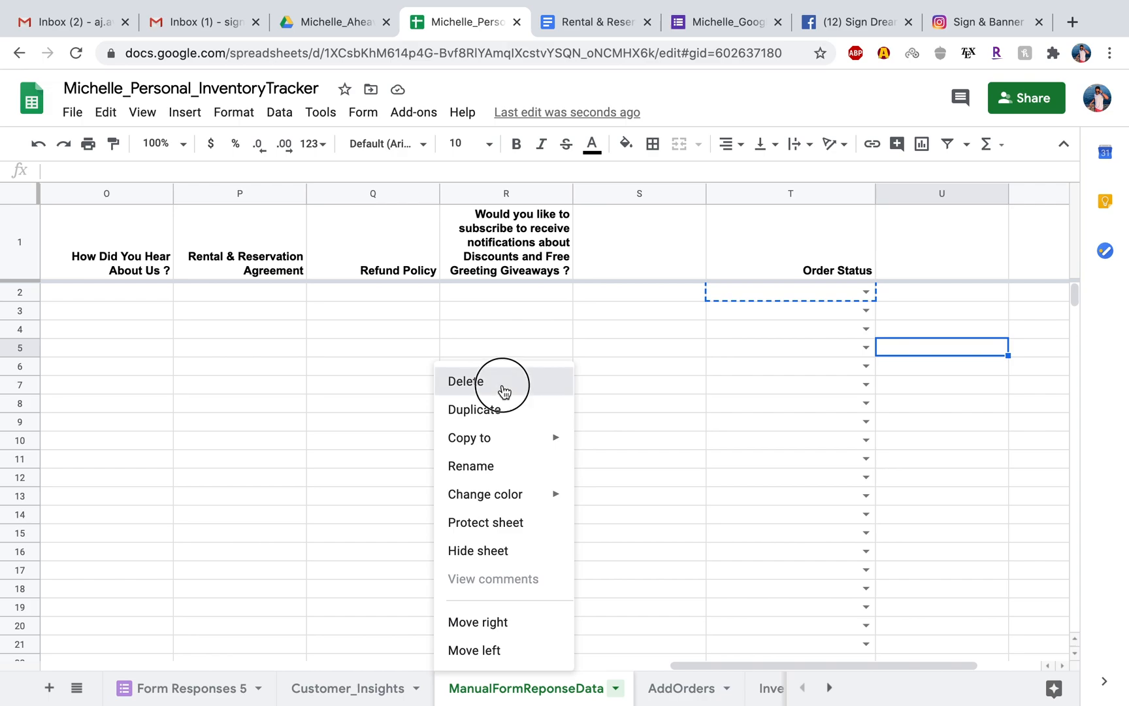
left_click(766, 432)
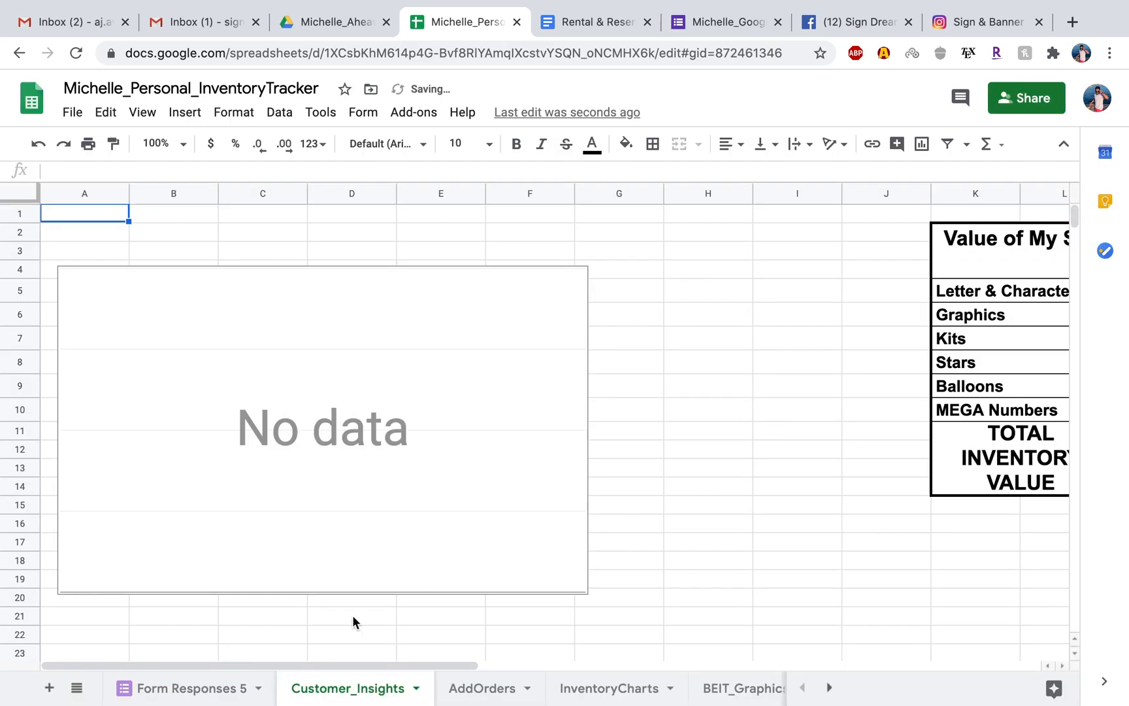
left_click(192, 687)
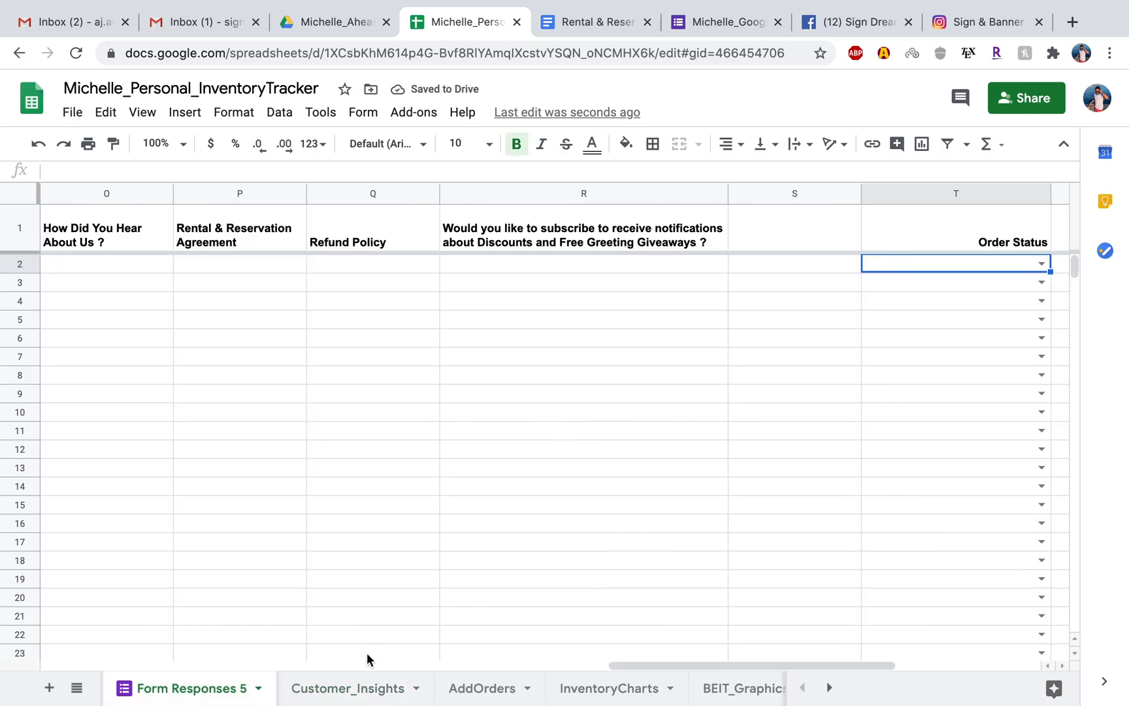
Open the empty chart on the Customer_Insights sheet for editing and start selecting its data range.
left_click(354, 686)
left_click(455, 408)
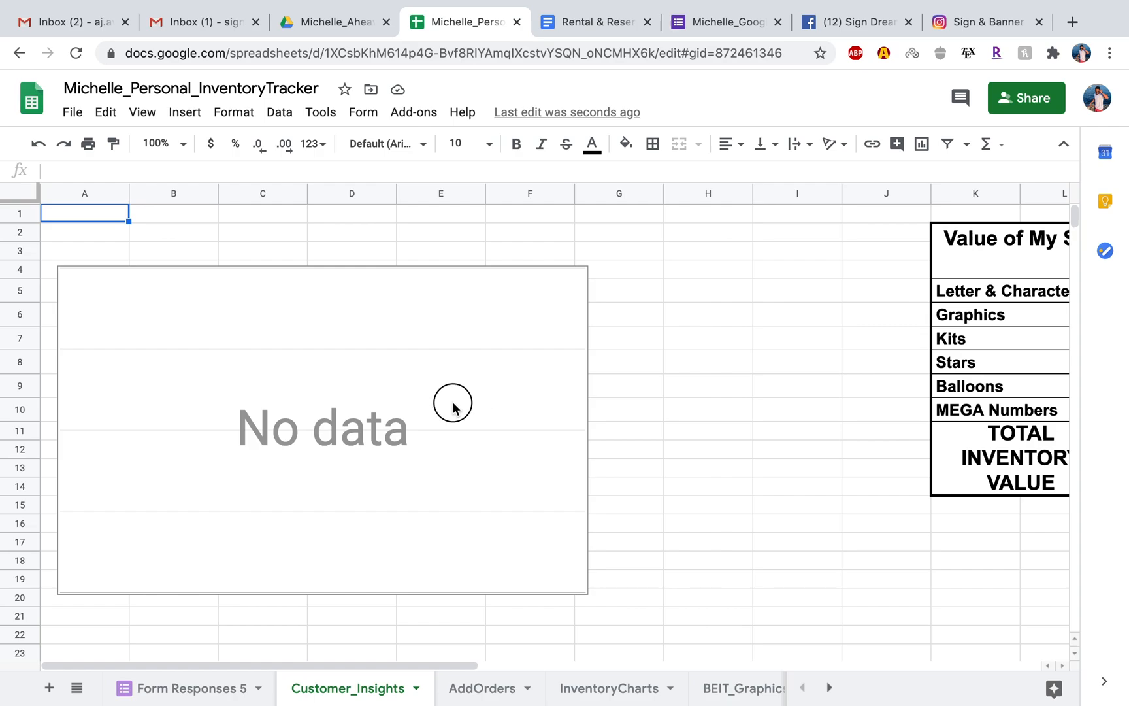
double_click(456, 408)
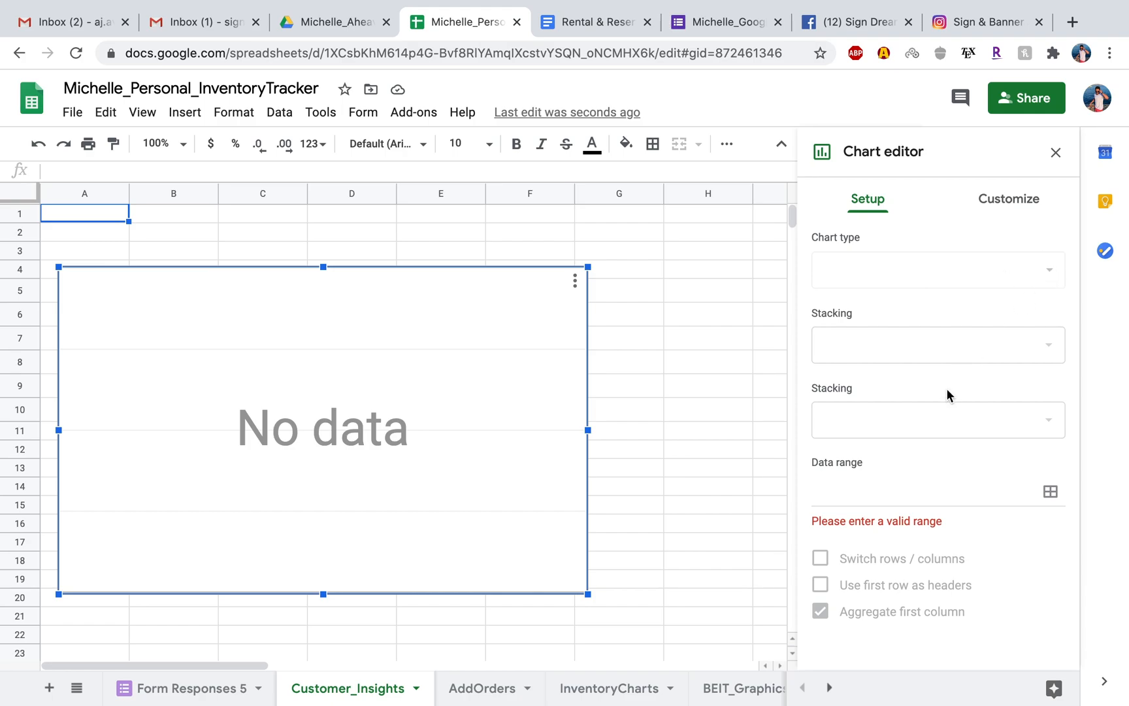
left_click(1052, 493)
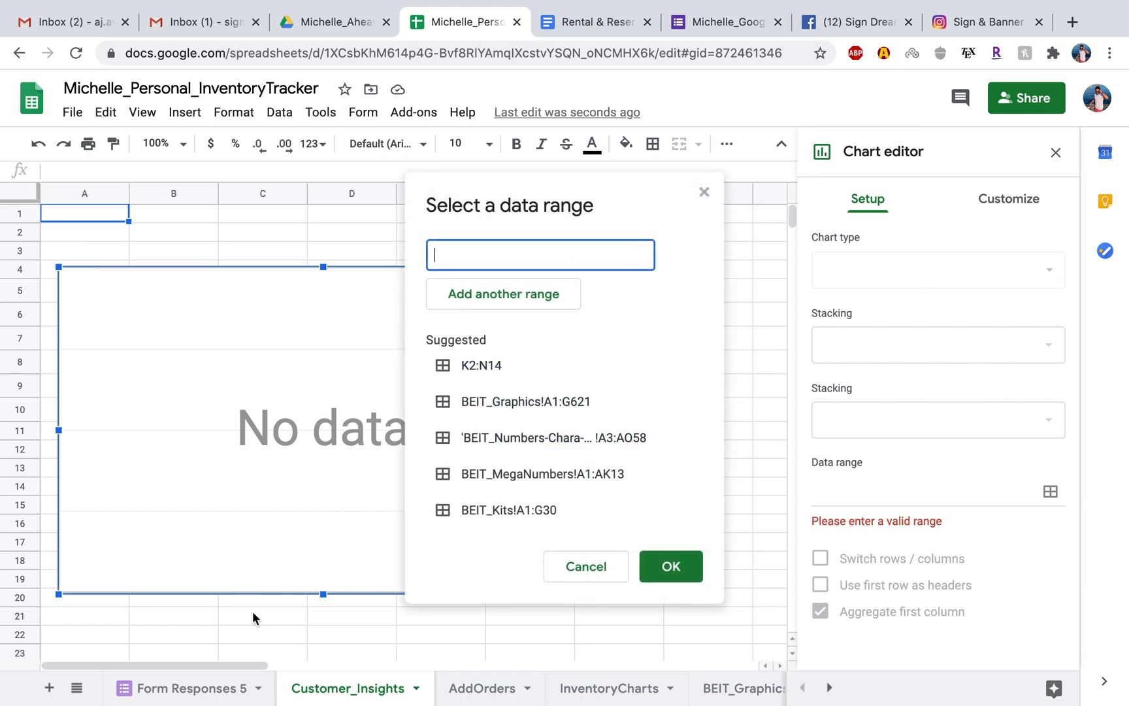
Pick cell O2 under How Did You Hear About Us on the Form Responses 5 sheet as the start of the chart's data range.
left_click(187, 691)
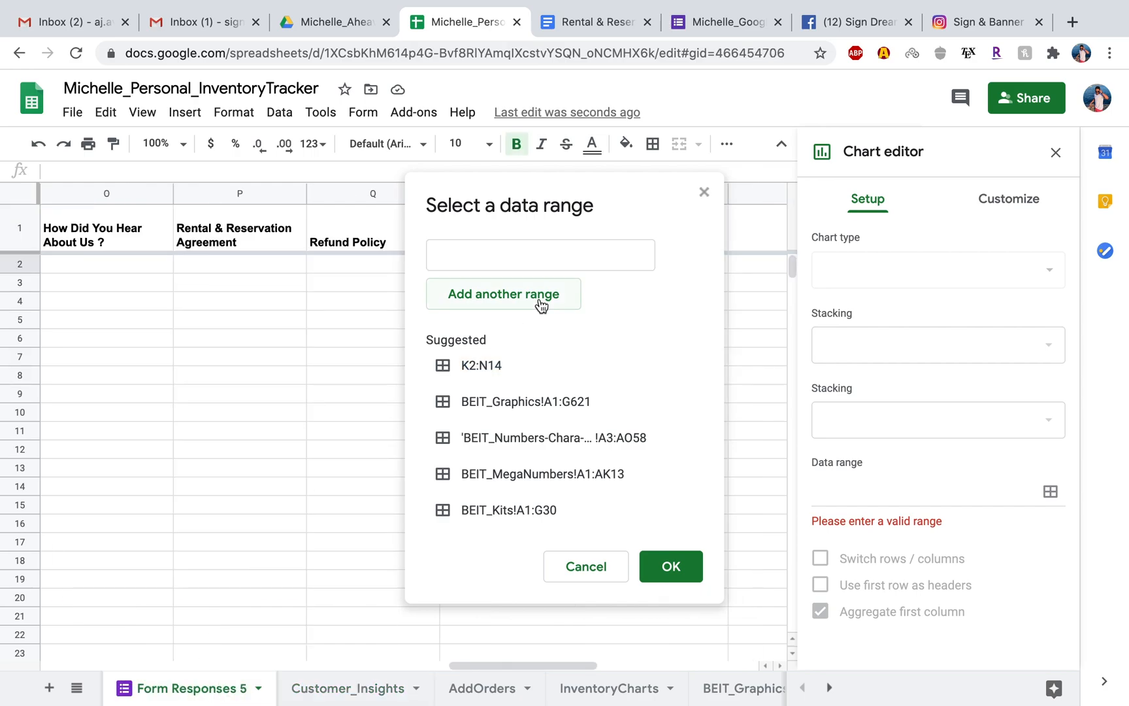
left_click_drag(587, 202, 1031, 198)
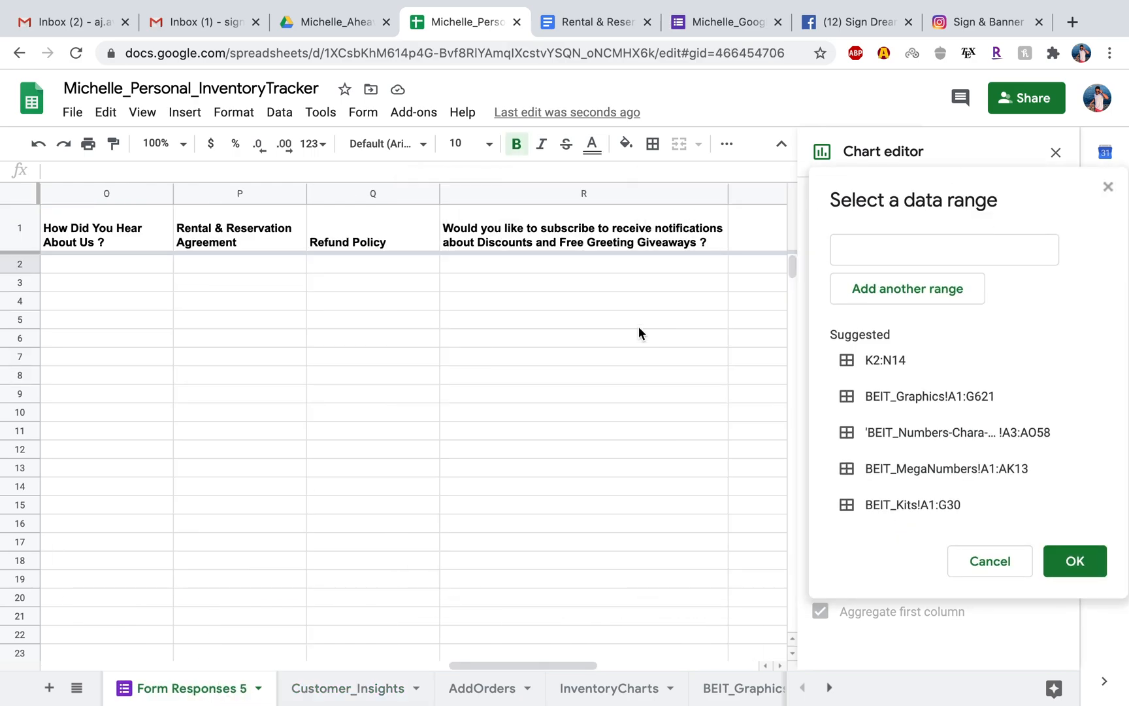
scroll(638, 327, "right", 5)
scroll(433, 265, "left", 5)
scroll(433, 265, "left", 3)
left_click(508, 262)
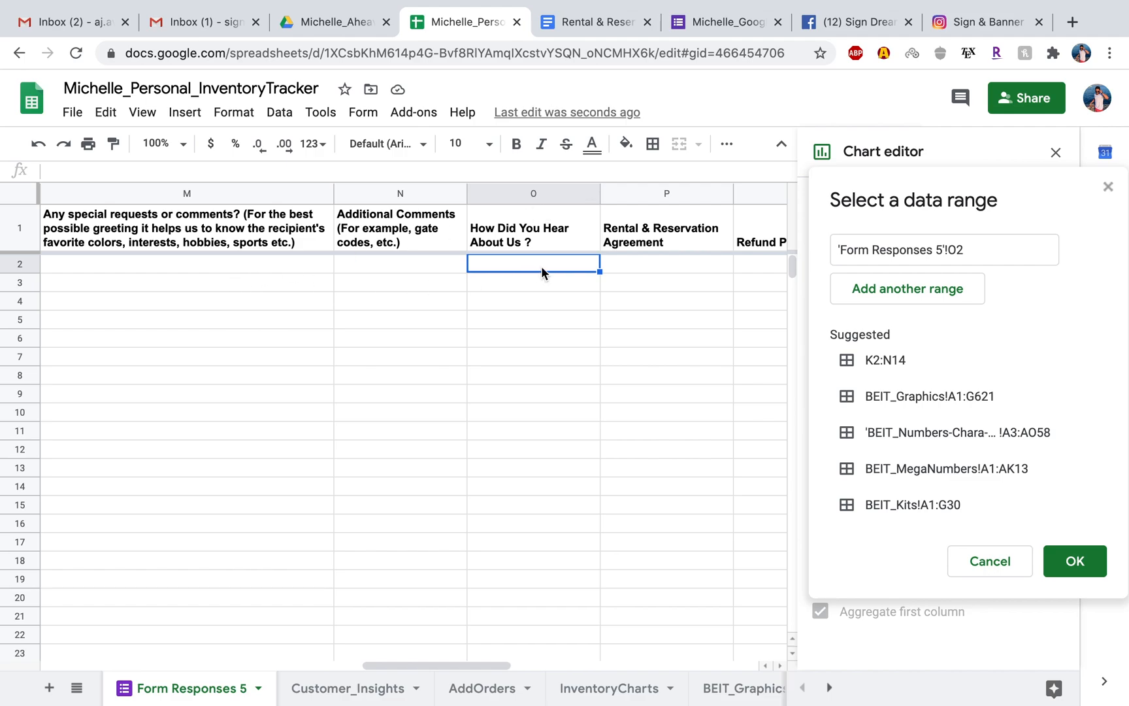
Try to extend the chart's data range down column O to the last row of Form Responses 5.
key("ctrl+Down")
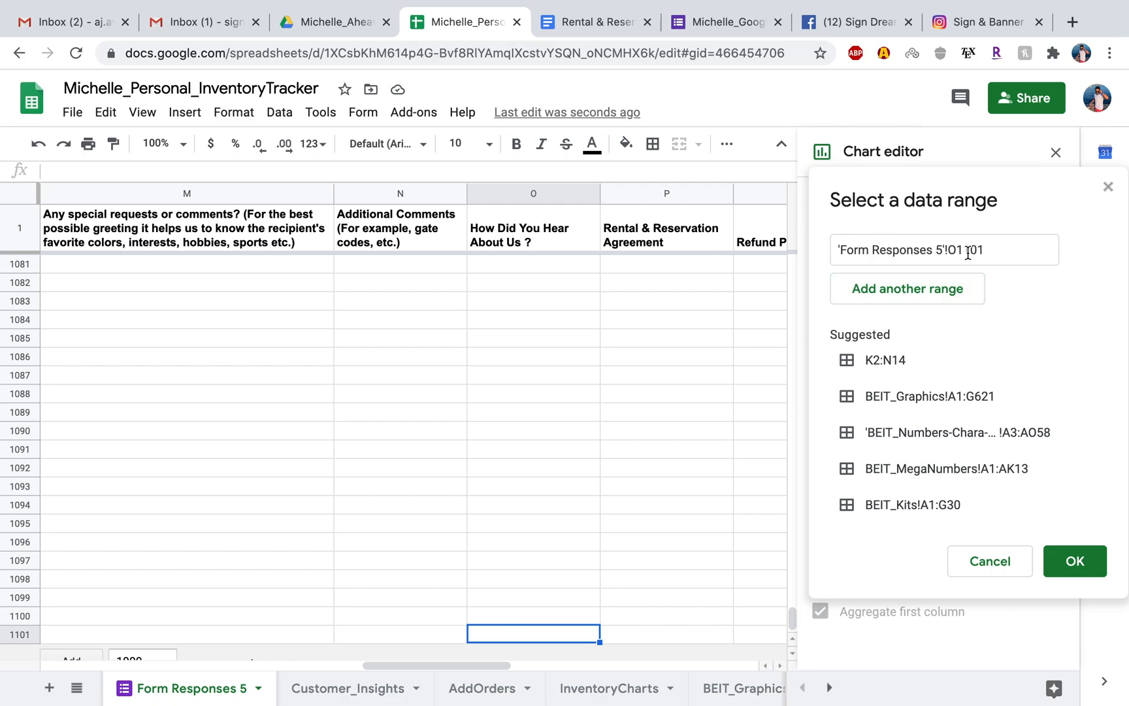
scroll(582, 350, "up", 20)
scroll(582, 351, "left", 10)
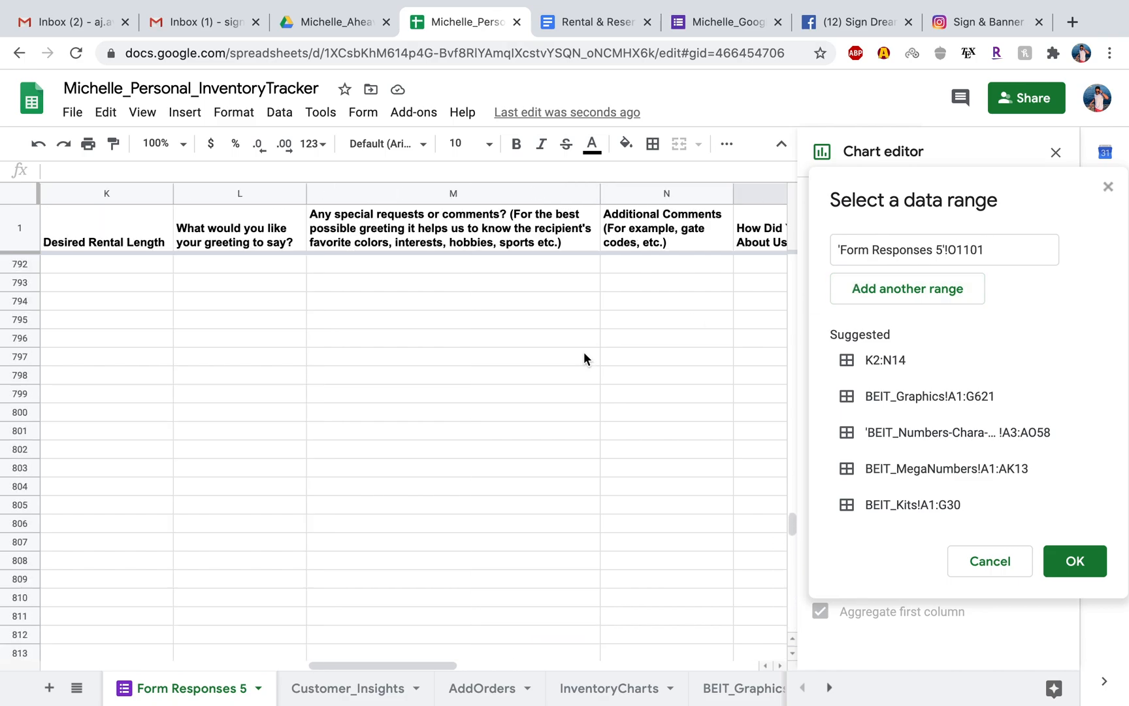
left_click_drag(789, 514, 789, 144)
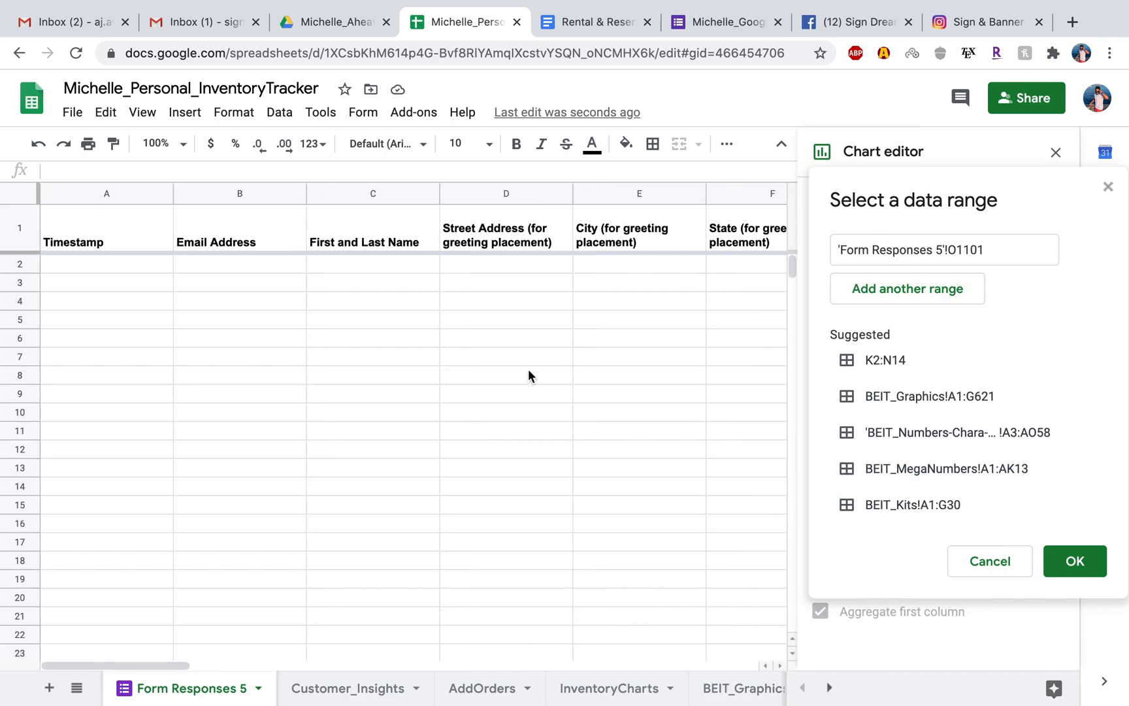
scroll(529, 376, "right", 10)
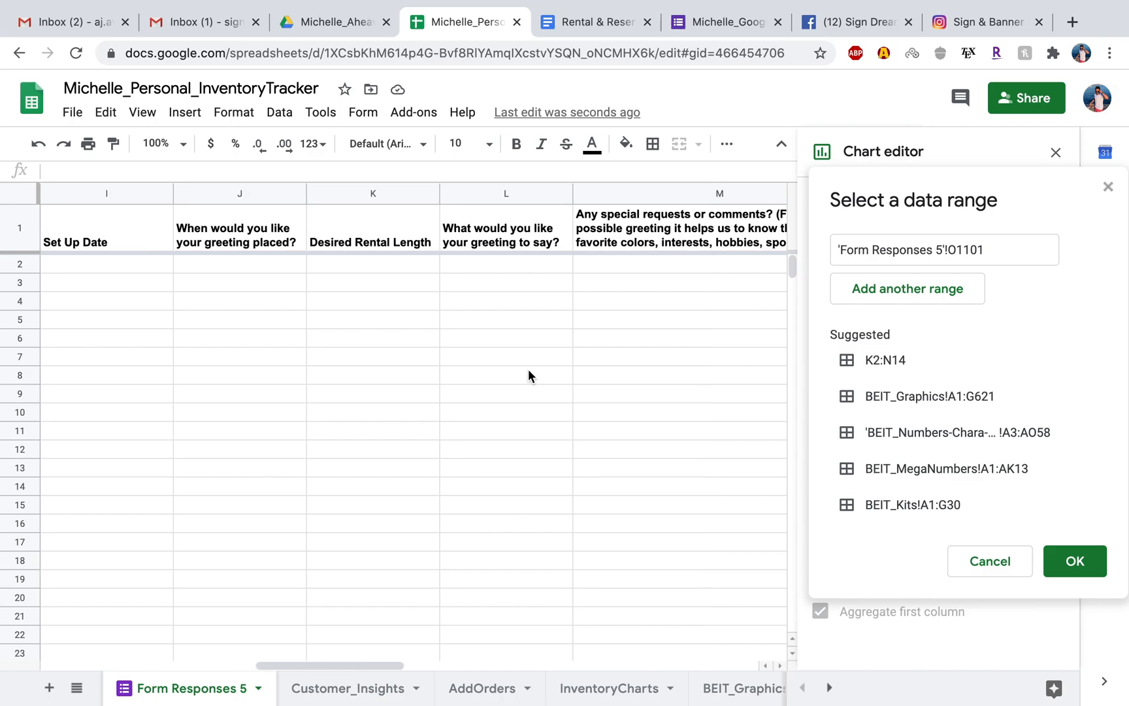
Set the chart's data range to 'Form Responses 5'!O2:O1101, covering the How Did You Hear About Us answers, and confirm it.
left_click(516, 265)
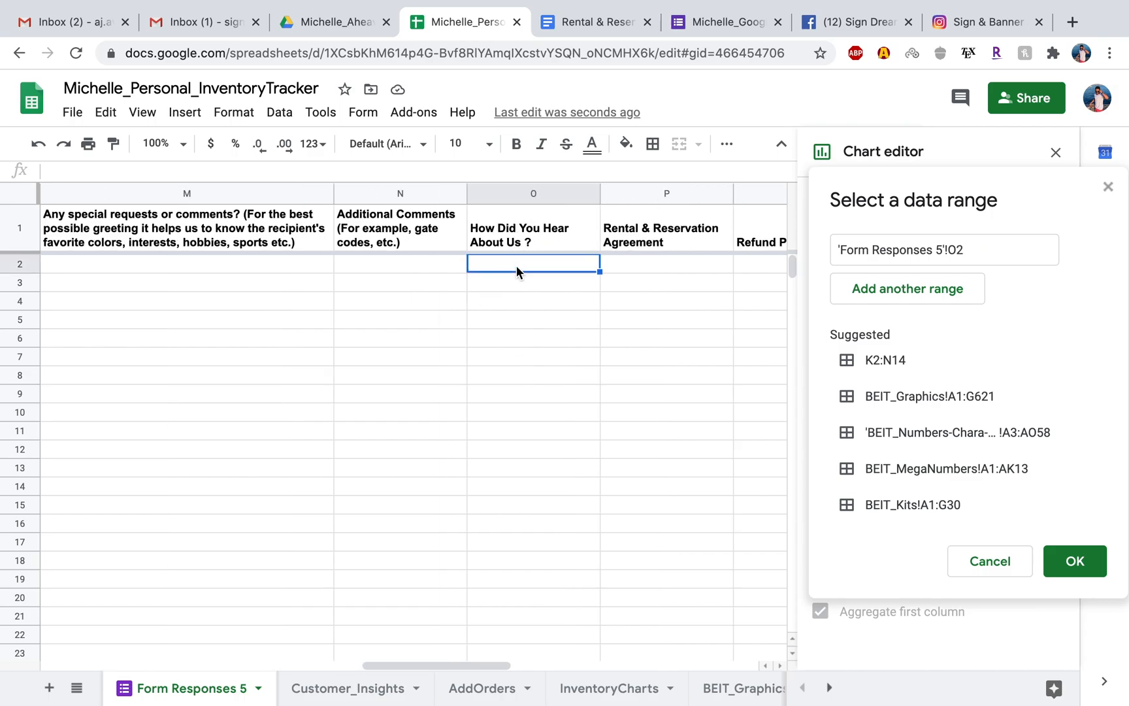
key("super+shift+Down")
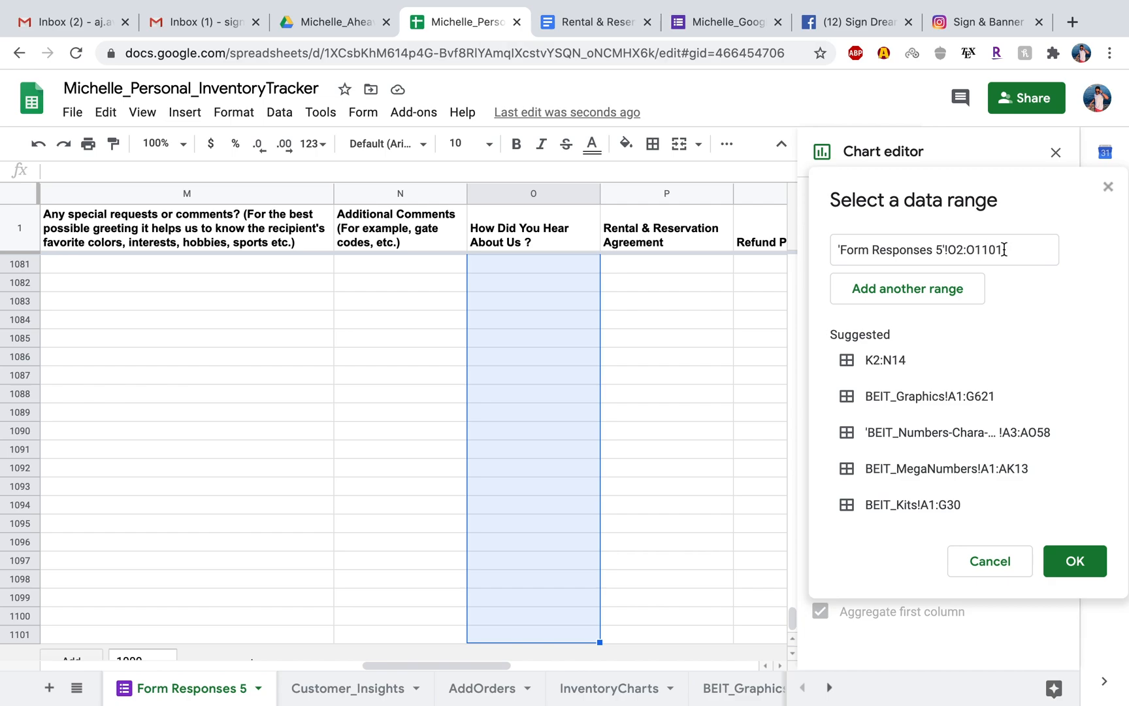
left_click(1074, 563)
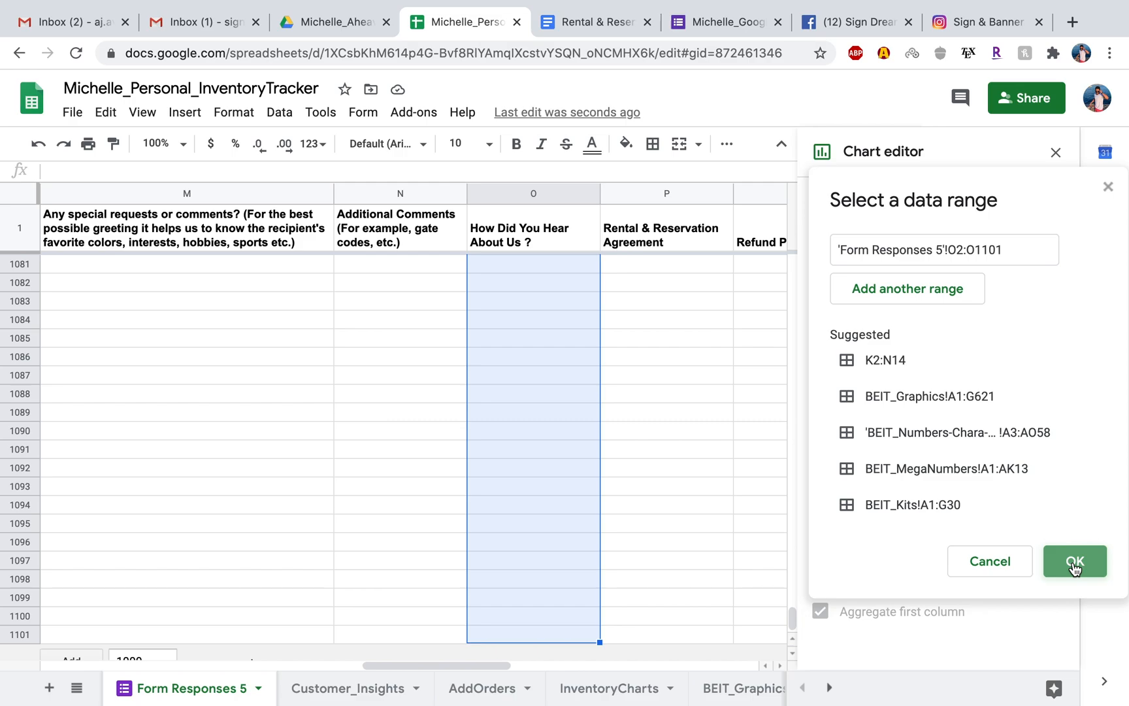
left_click(971, 520)
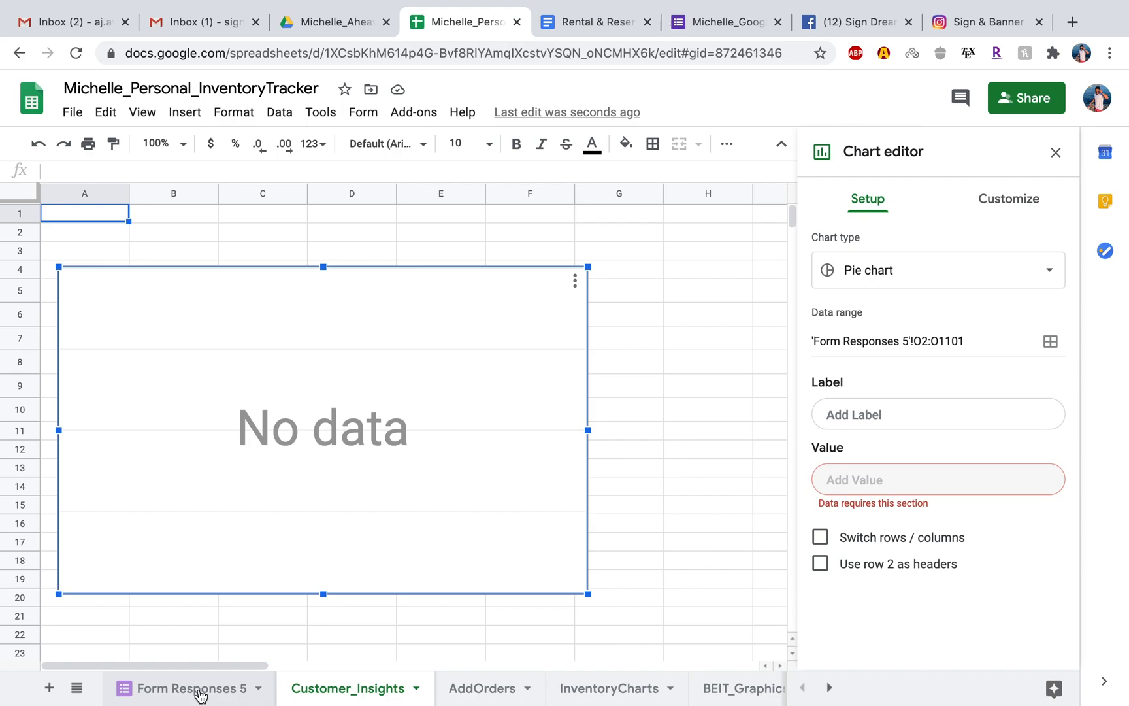
Switch to the Michelle_GoogleOrderForm form and check the options available for its responses.
left_click(717, 23)
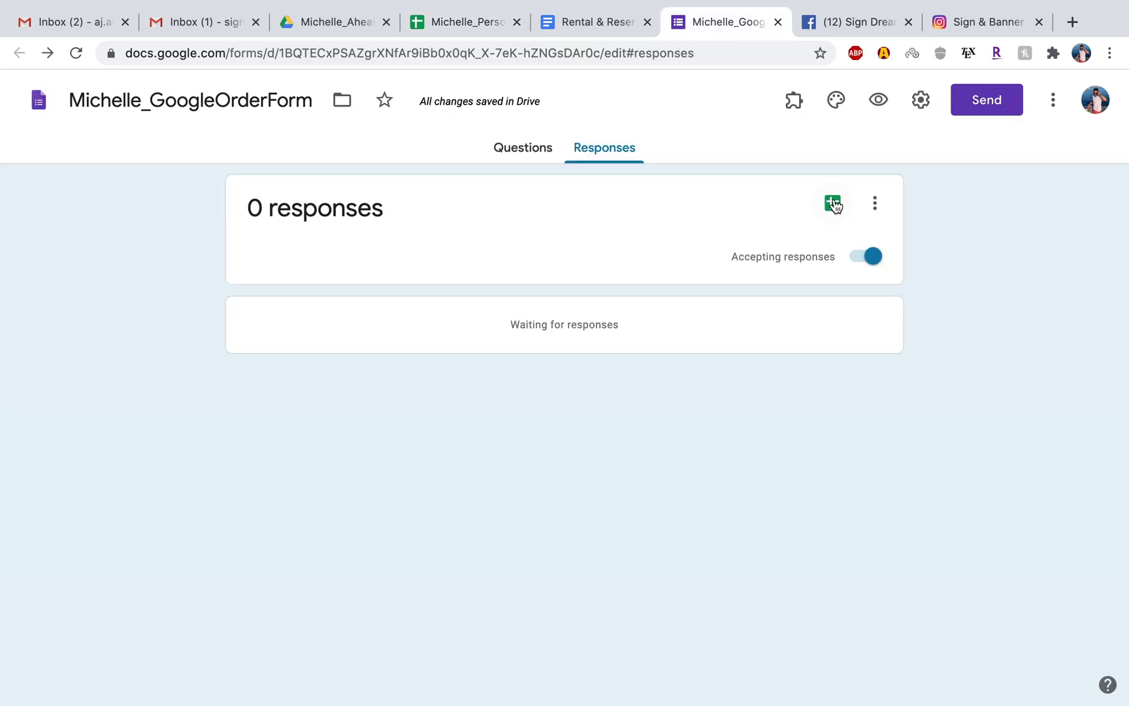
left_click(519, 151)
left_click(607, 150)
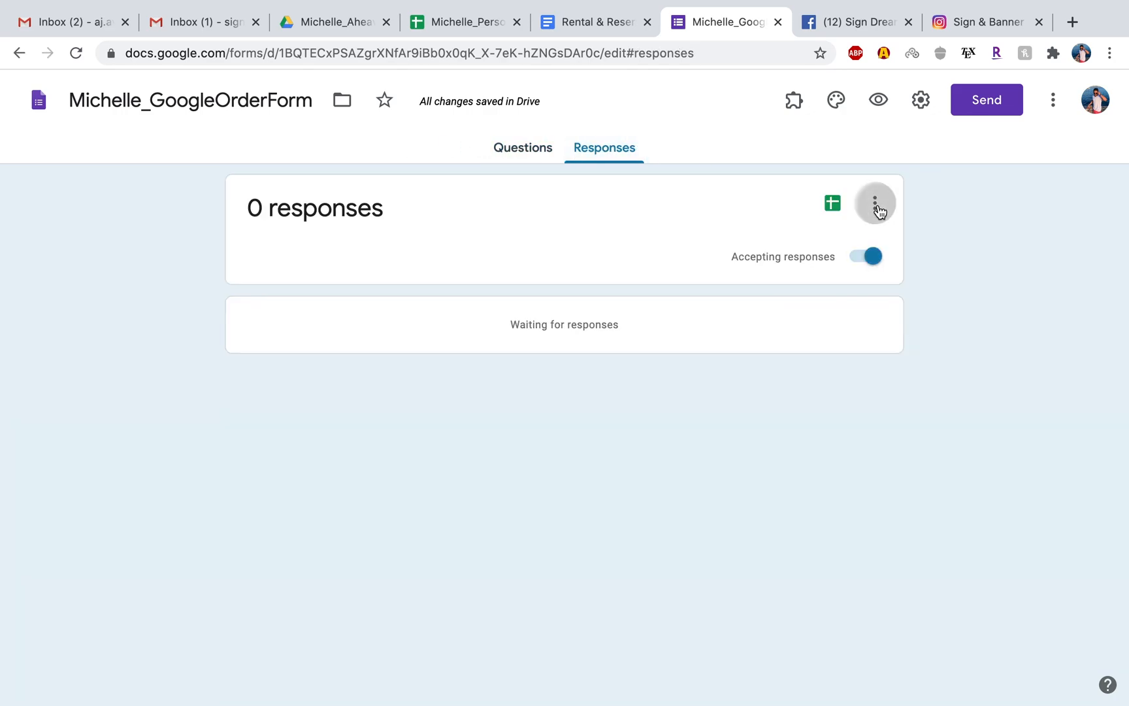
left_click(877, 206)
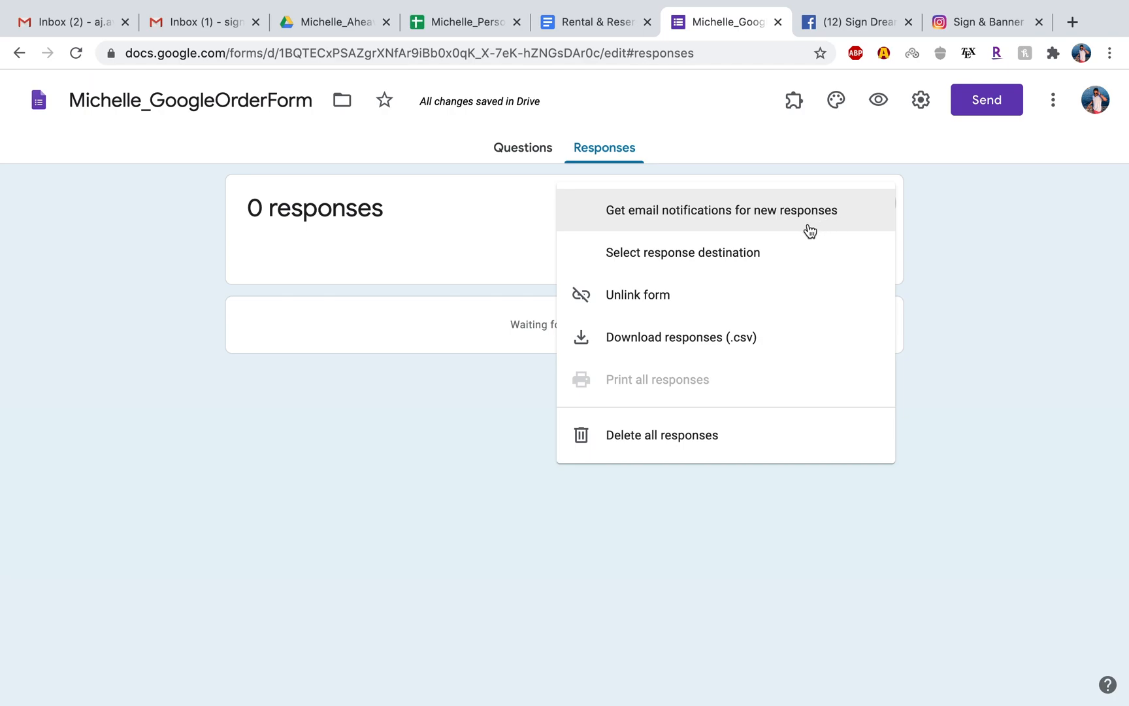
left_click(1022, 219)
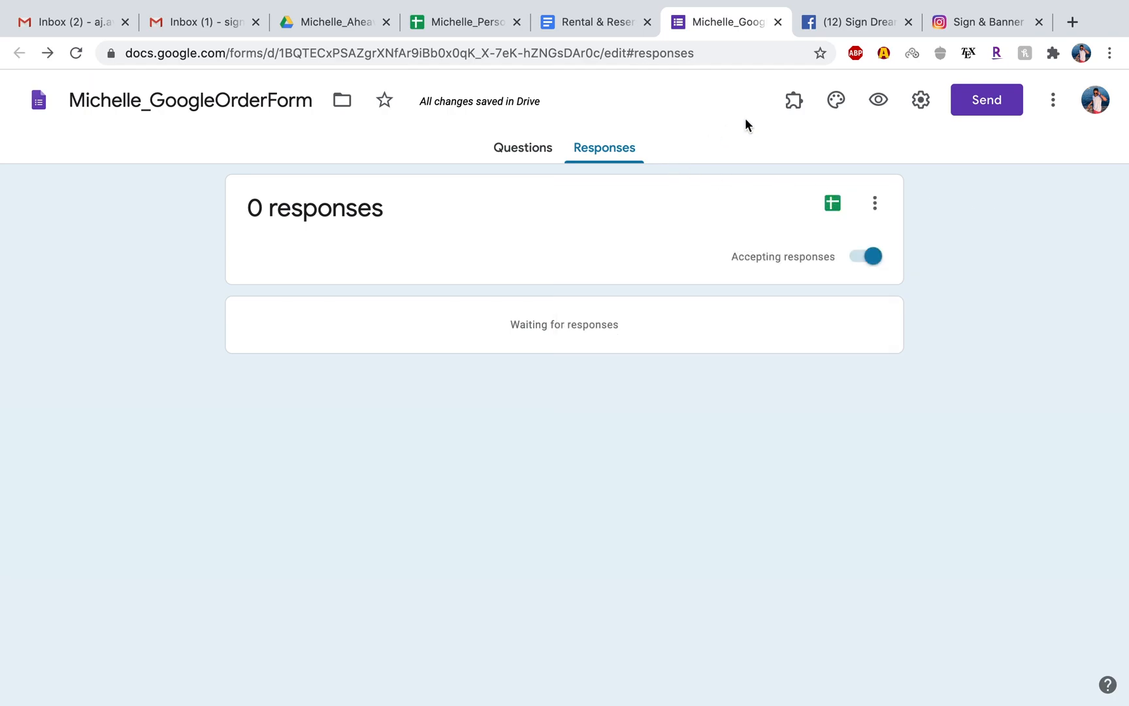
Generate a shortened share link for the order form, keeping email collection on, and copy it.
left_click(985, 93)
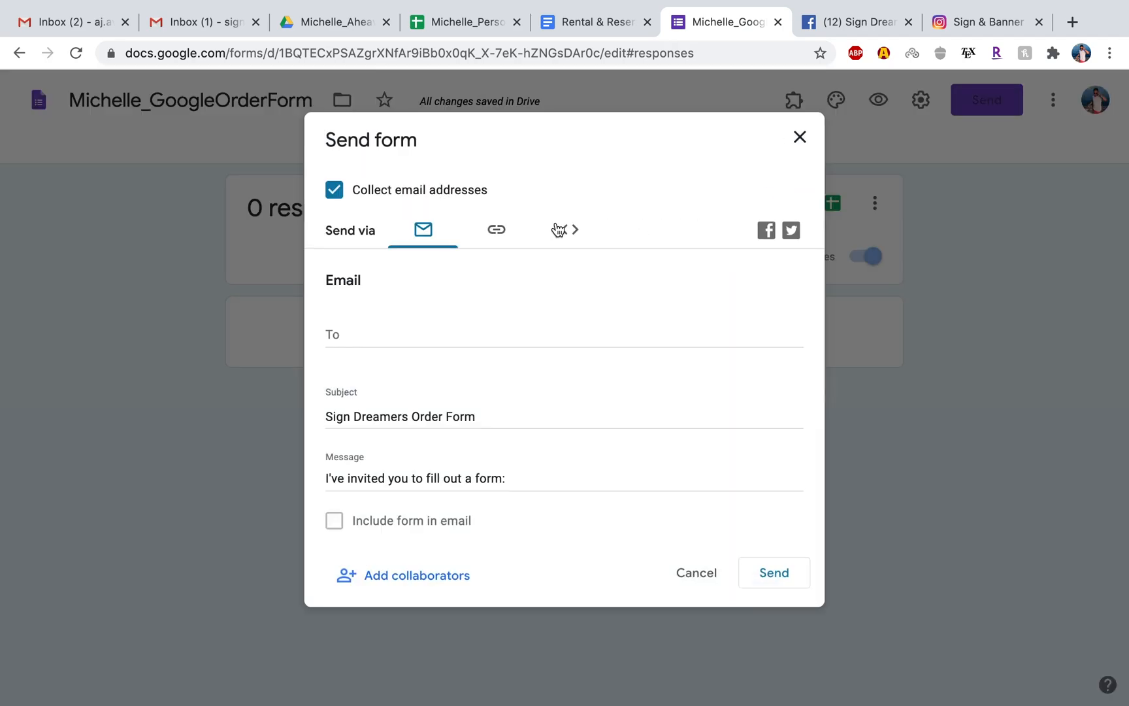
left_click(363, 333)
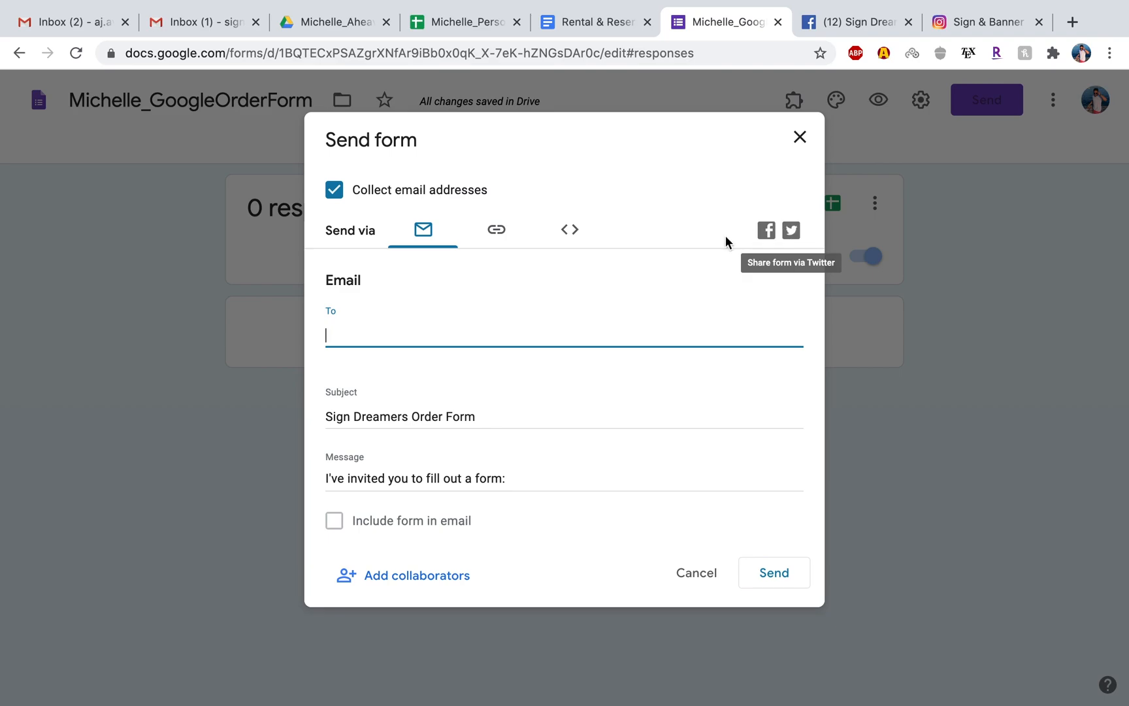
left_click(496, 232)
left_click(335, 348)
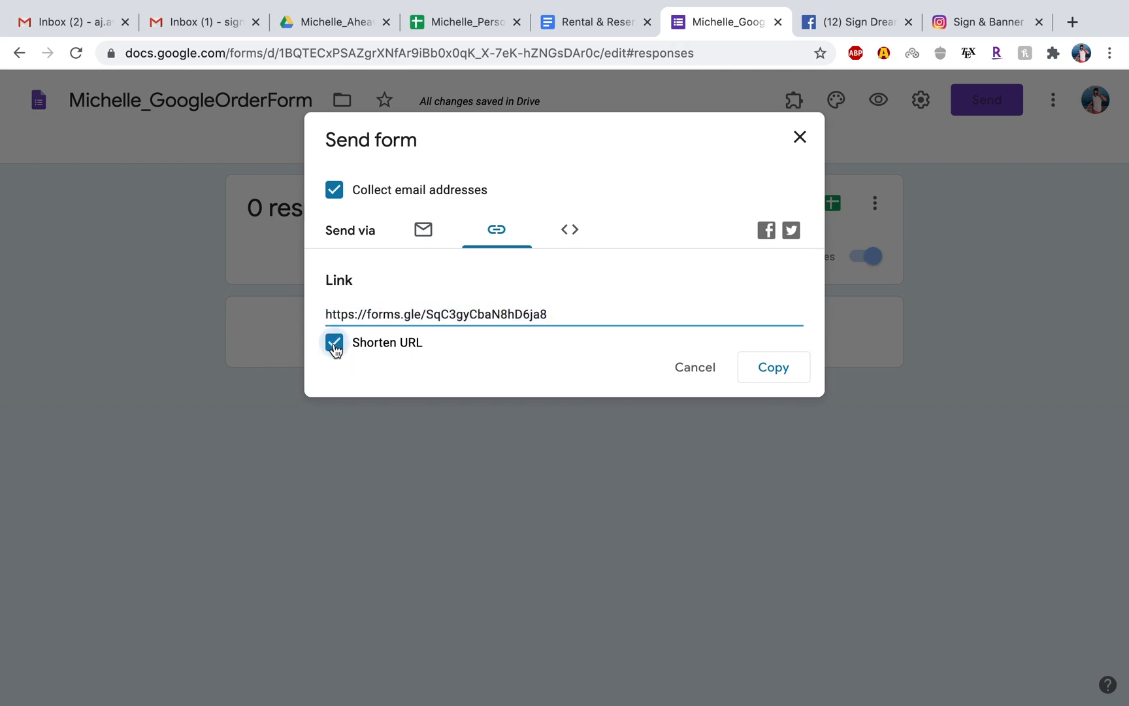
left_click(335, 348)
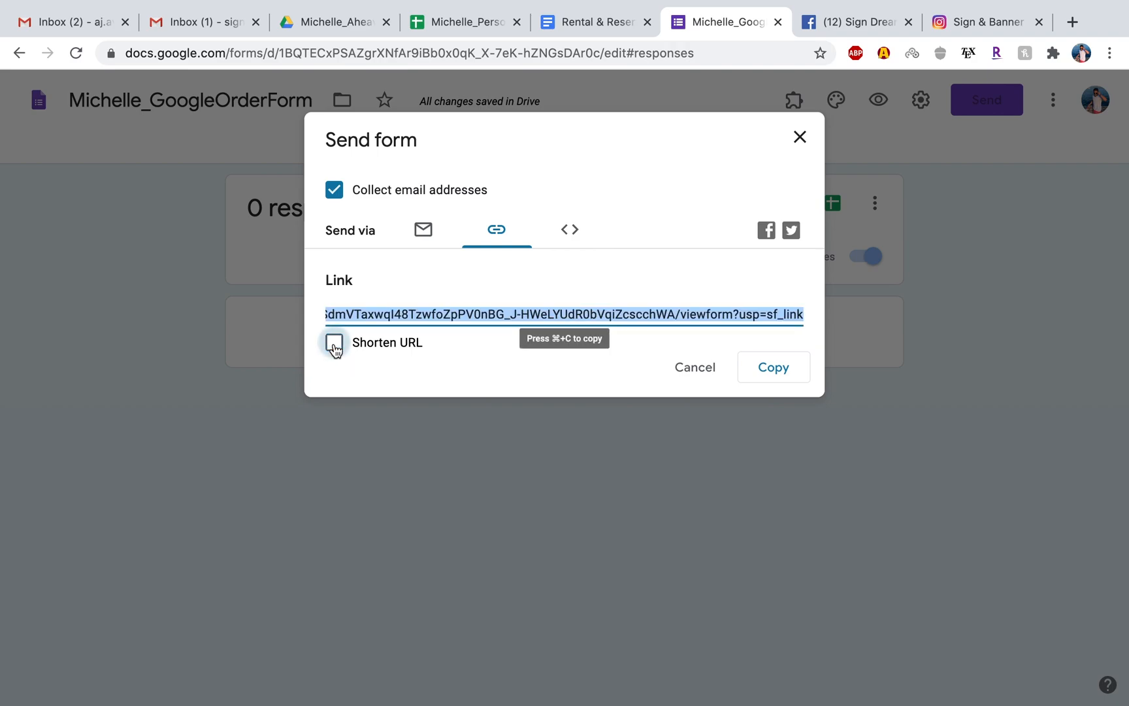
left_click(335, 348)
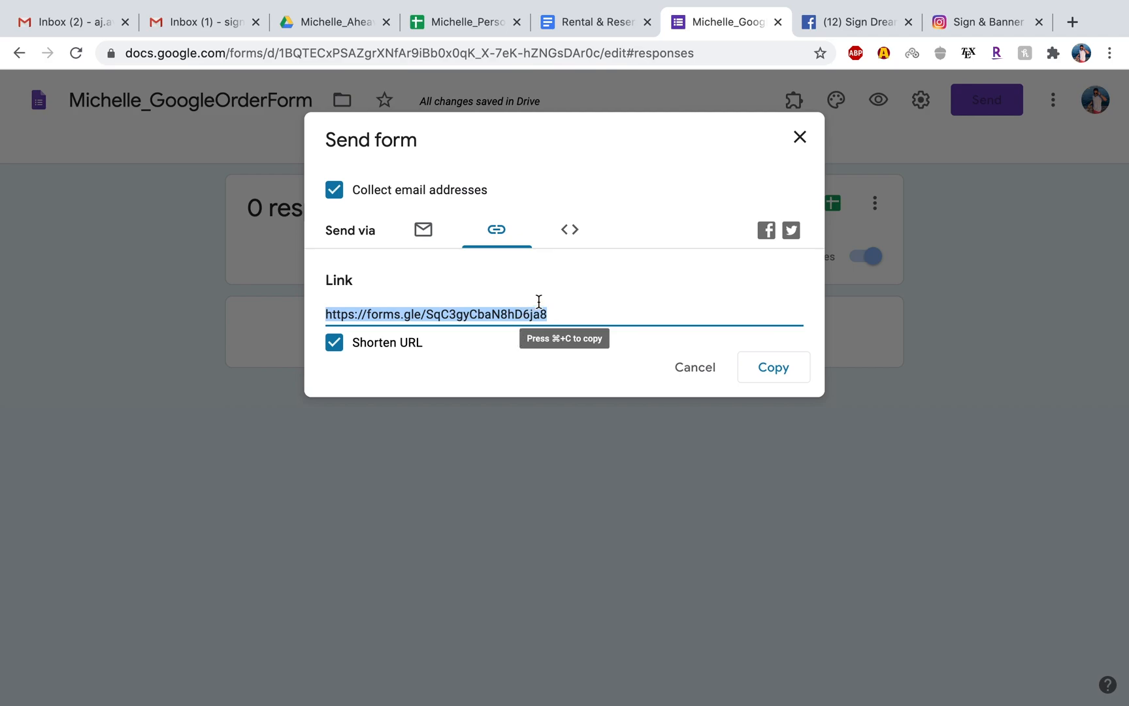
Switch to the Sign Dreamers OC Facebook page and open its Book Now button for editing.
left_click(843, 26)
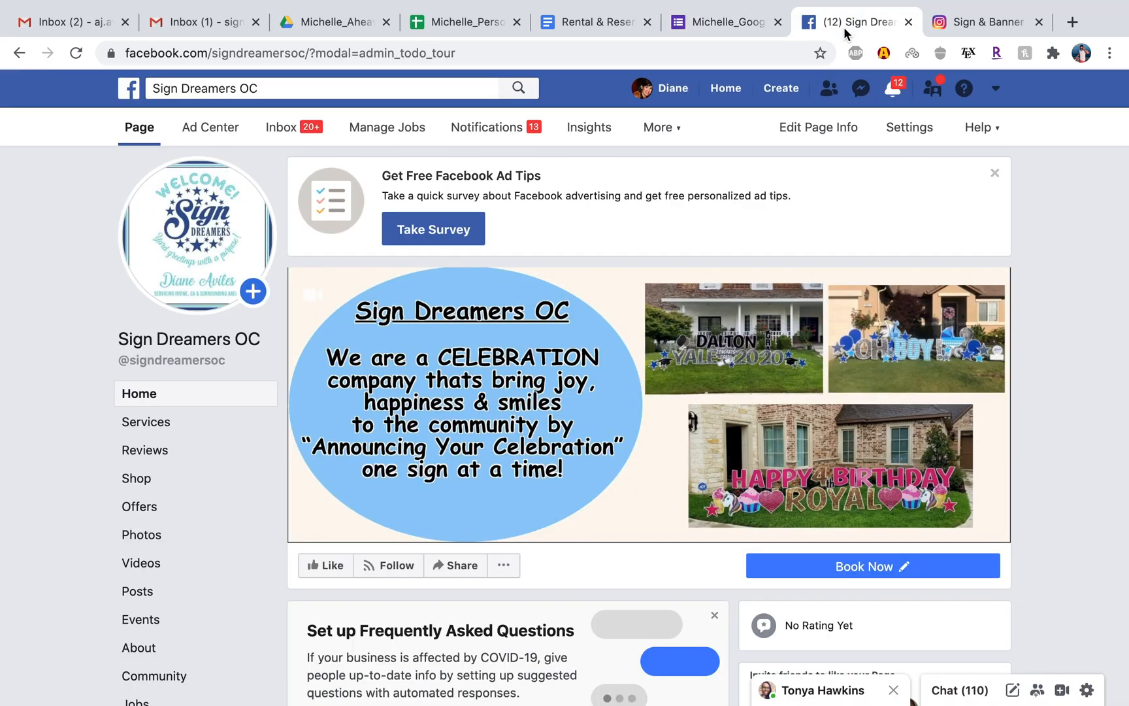
scroll(681, 316, "down", 2)
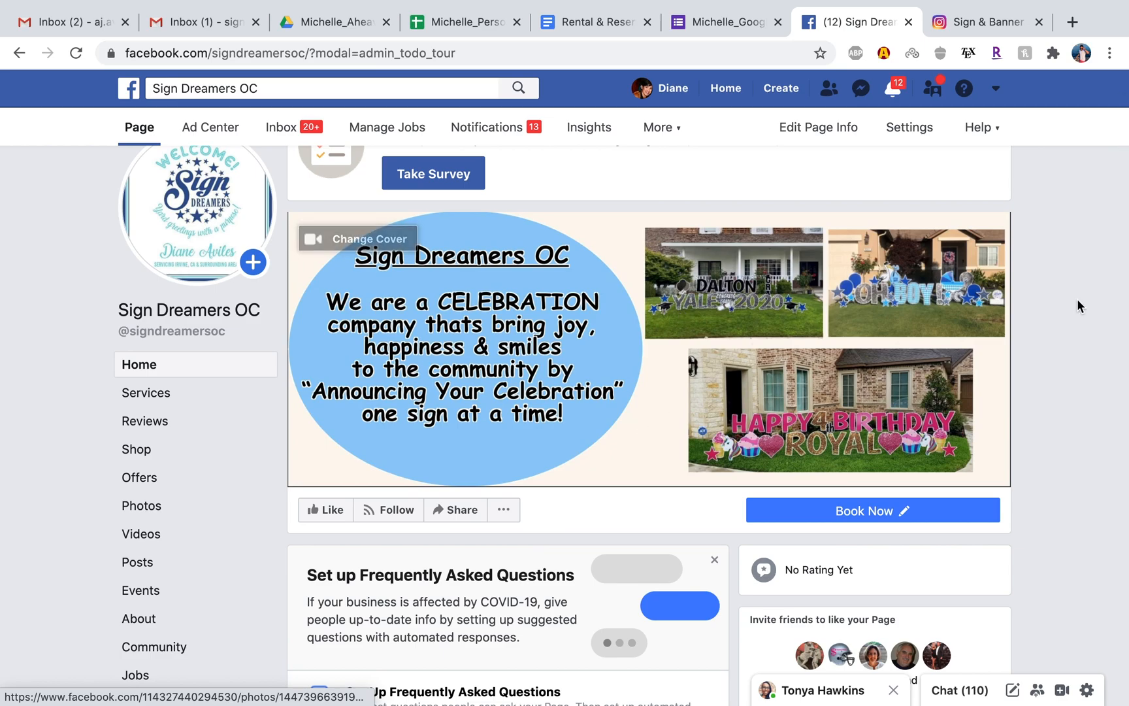
scroll(1071, 327, "down", 1)
scroll(1063, 357, "down", 1)
scroll(733, 396, "down", 2)
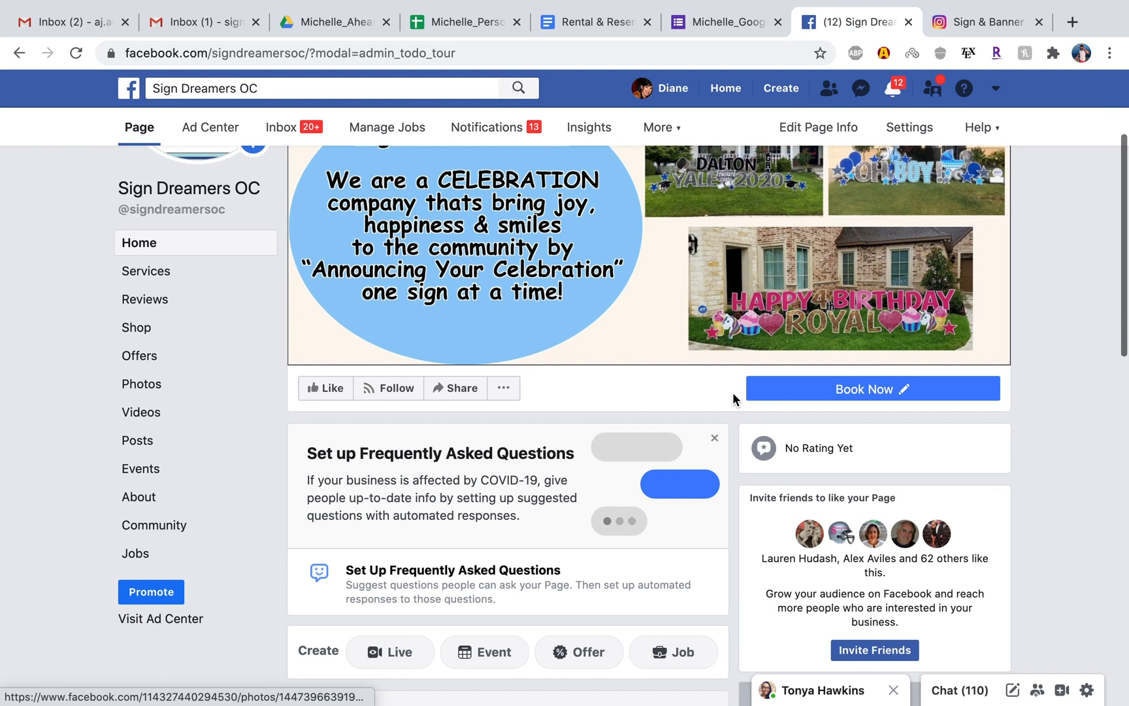
mouse_move(752, 392)
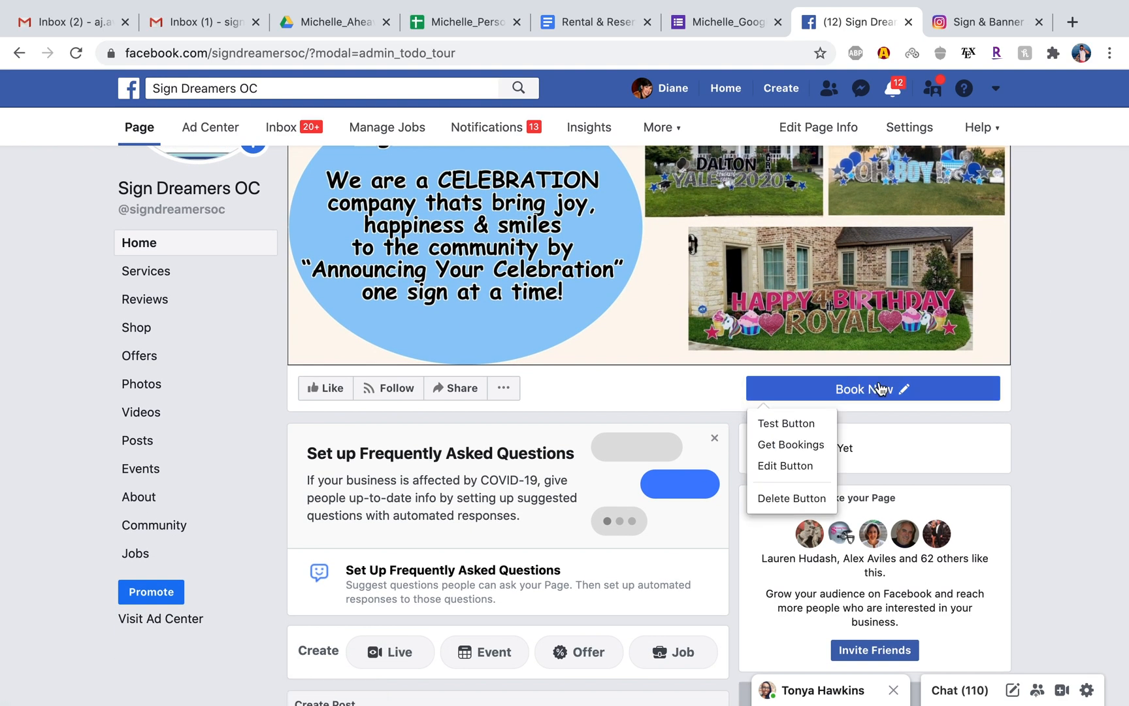
mouse_move(805, 401)
left_click(791, 462)
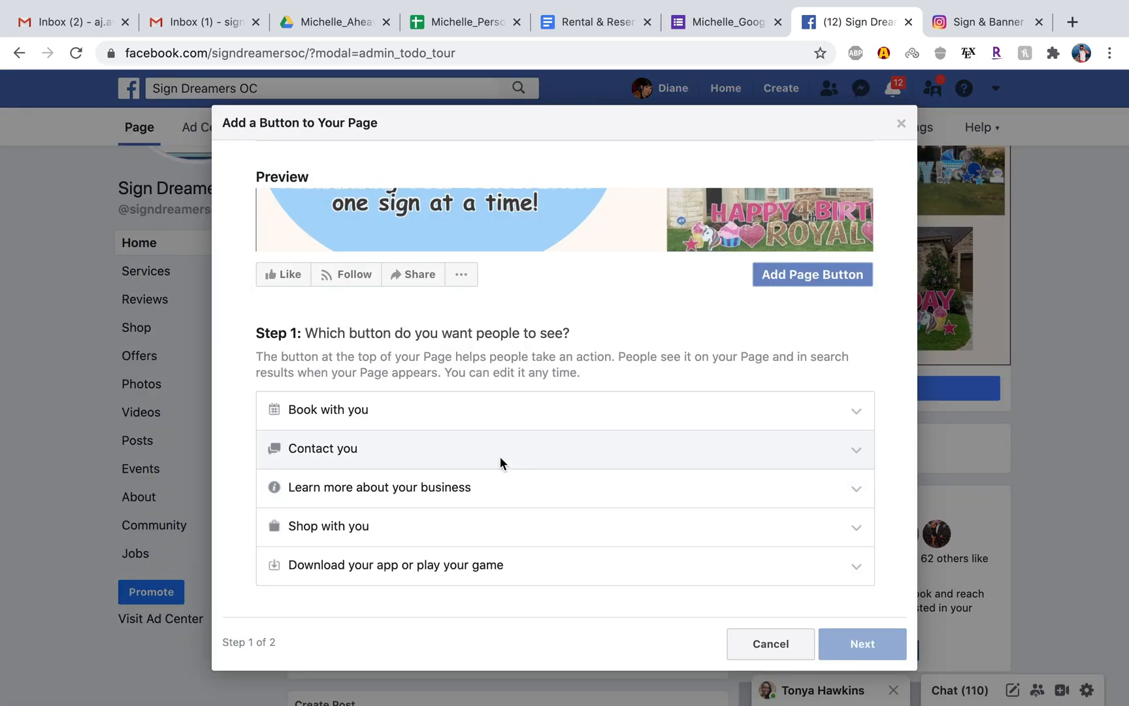
Choose Book Now under Book with you as the page button and continue to its destination options.
left_click(507, 401)
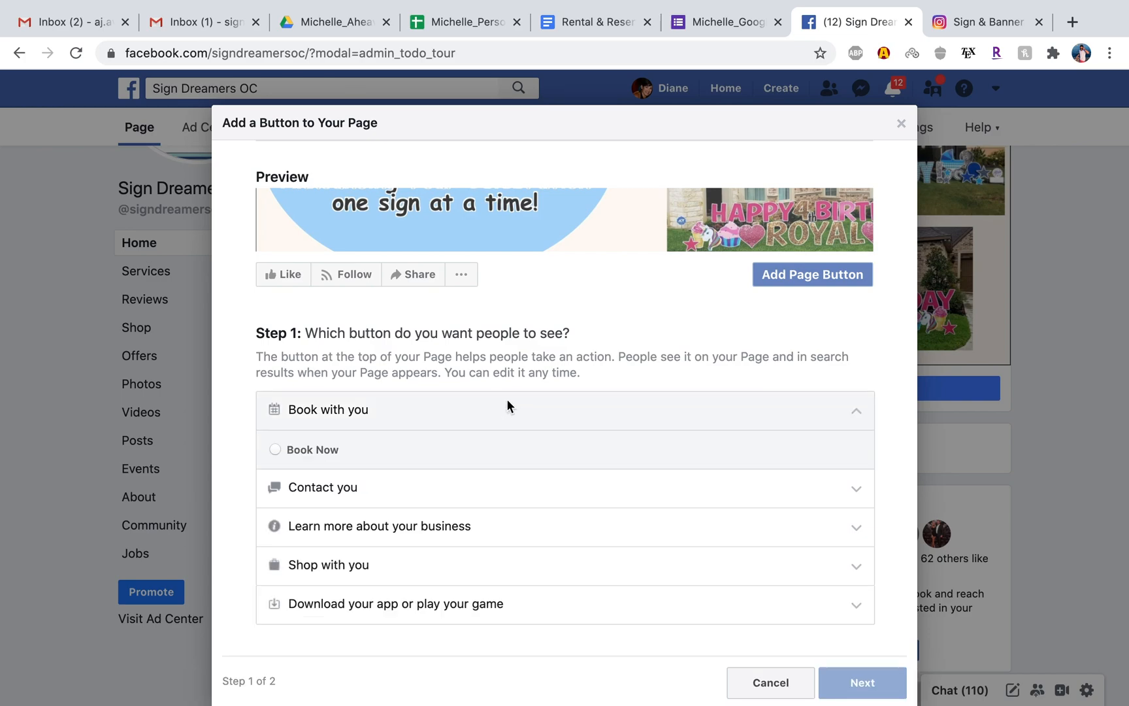
left_click(276, 450)
left_click(844, 685)
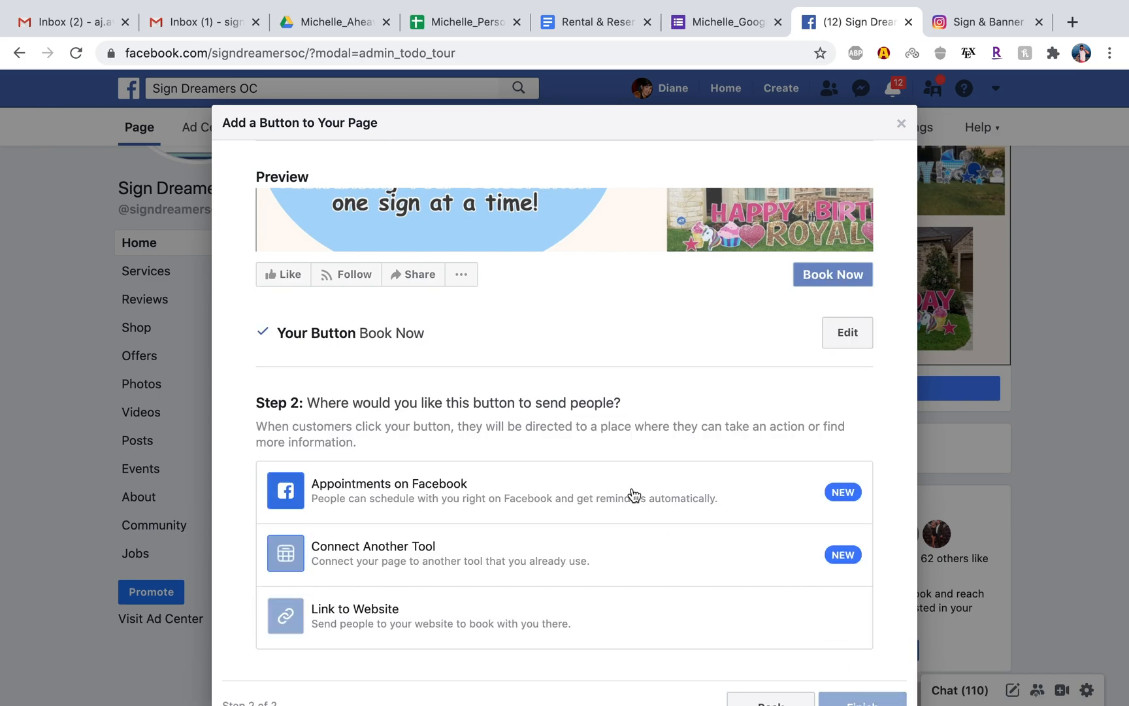
scroll(630, 495, "down", 2)
left_click(421, 554)
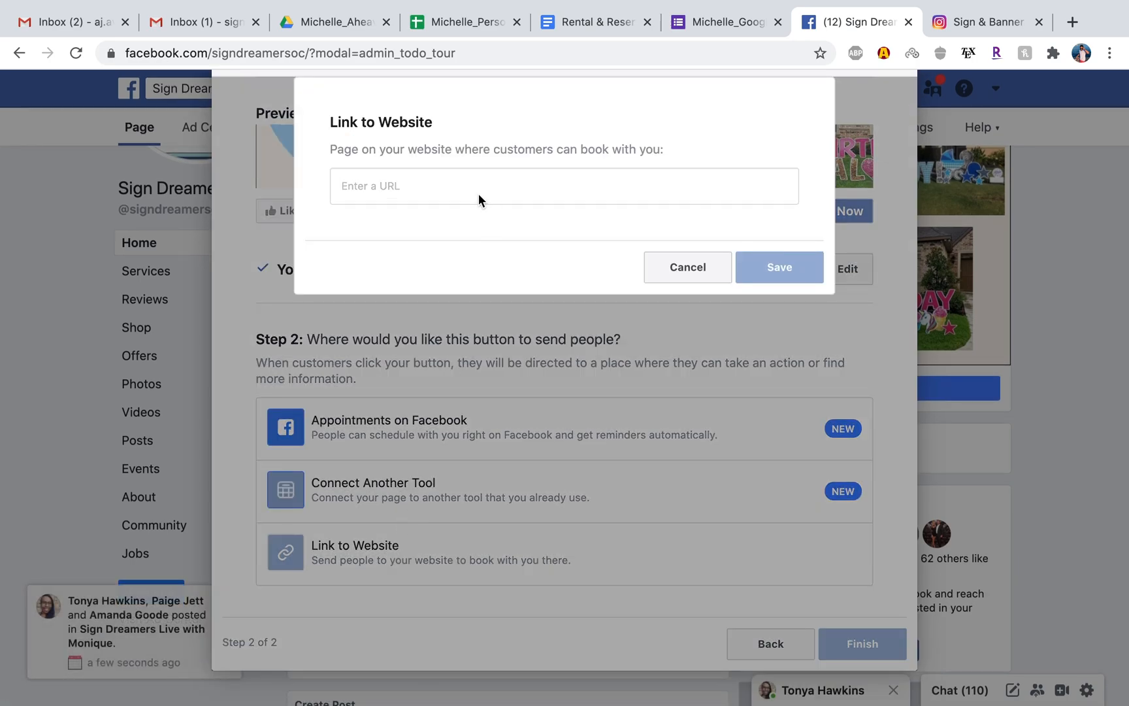
key("super+v")
left_click(754, 281)
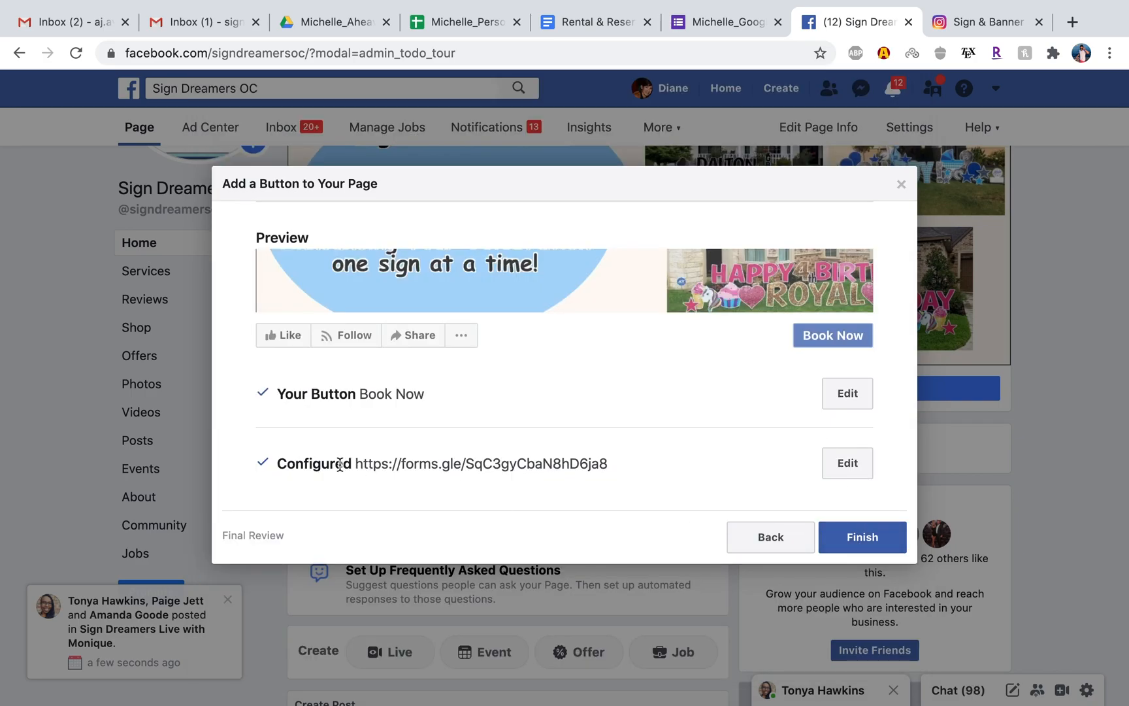
left_click(877, 545)
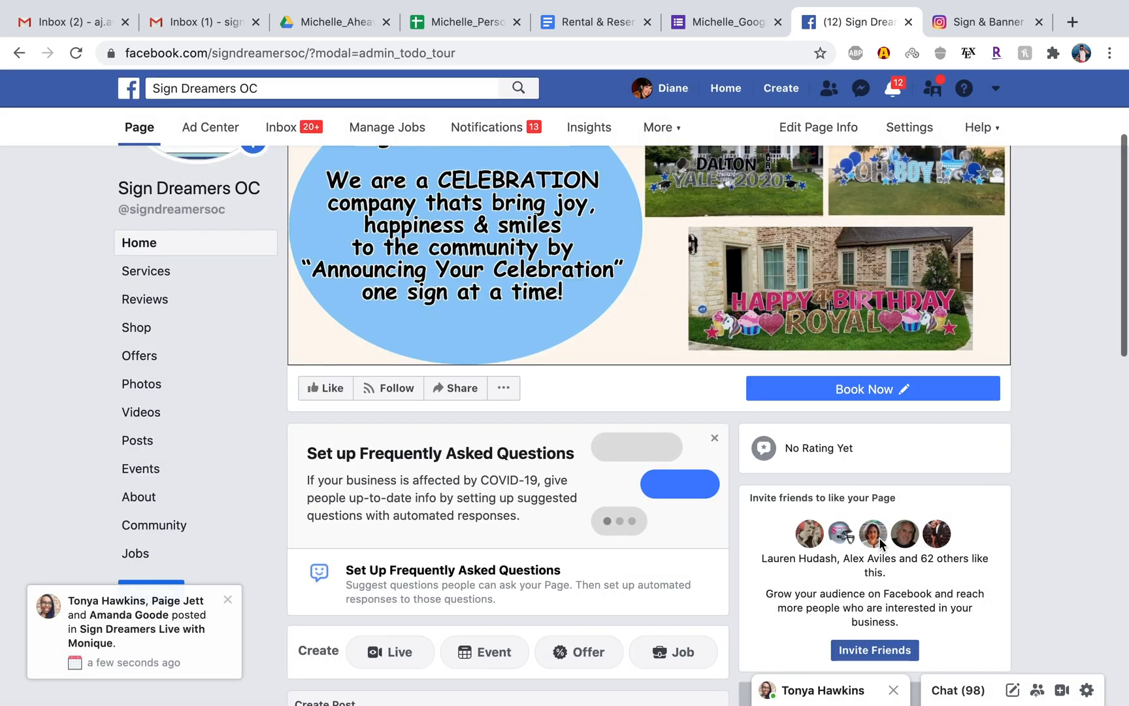
Test the page's Book Now button so that it opens the linked Sign Dreamers Order Form.
left_click(843, 391)
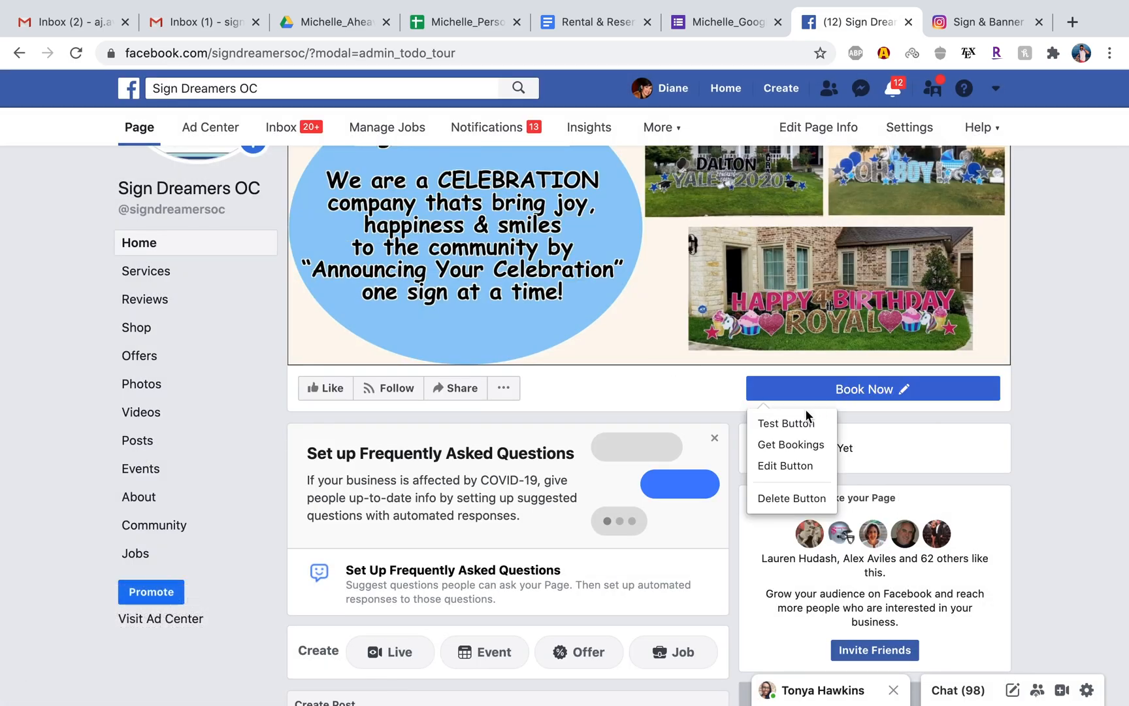
left_click(794, 424)
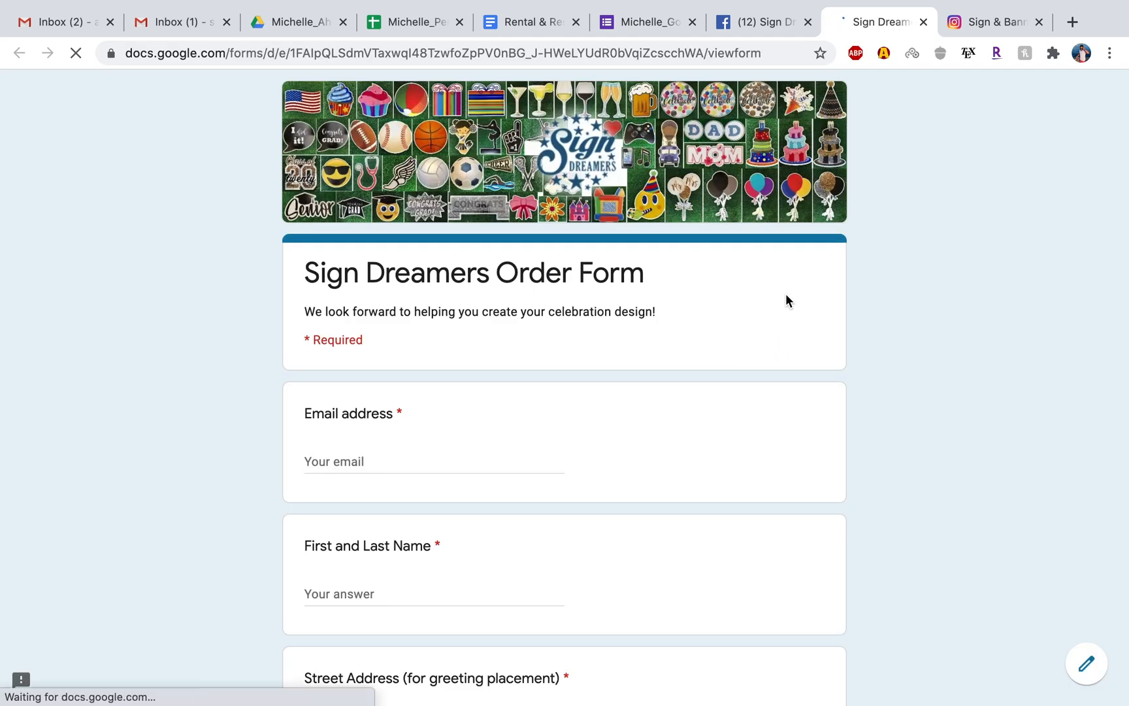
scroll(571, 346, "down", 2)
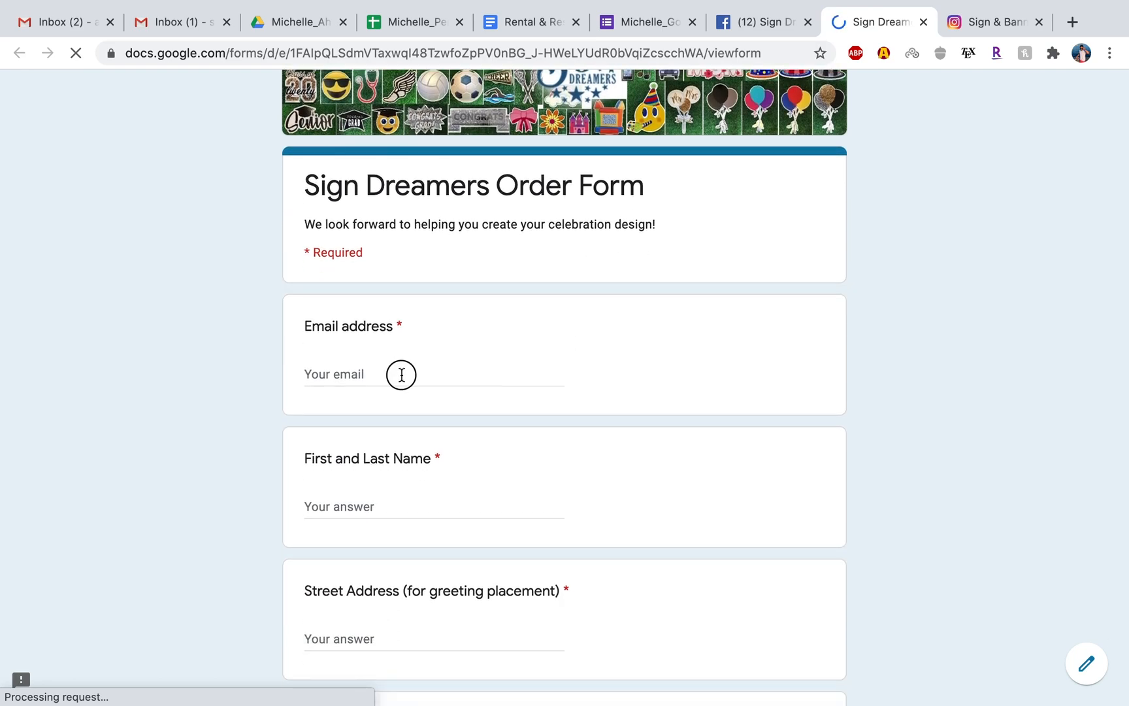
Autofill the customer's saved email and contact details in the order form and enter the customer's first and last name.
left_click(400, 373)
left_click(382, 459)
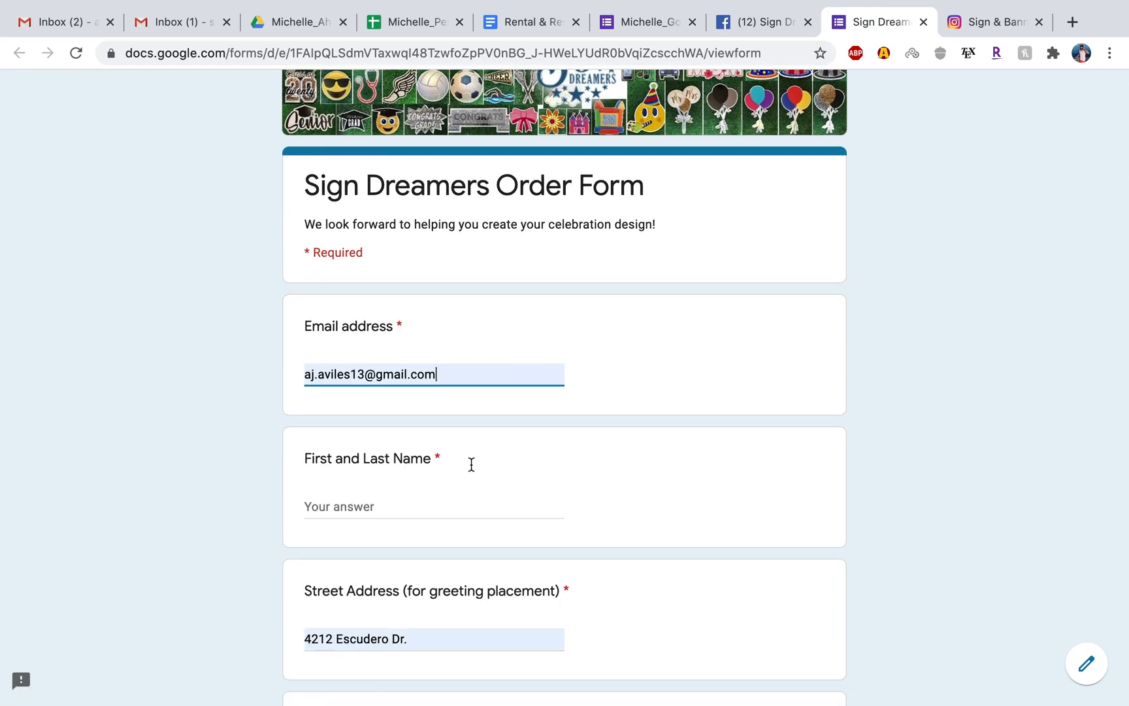
scroll(470, 463, "down", 2)
left_click(407, 431)
type("ajaja")
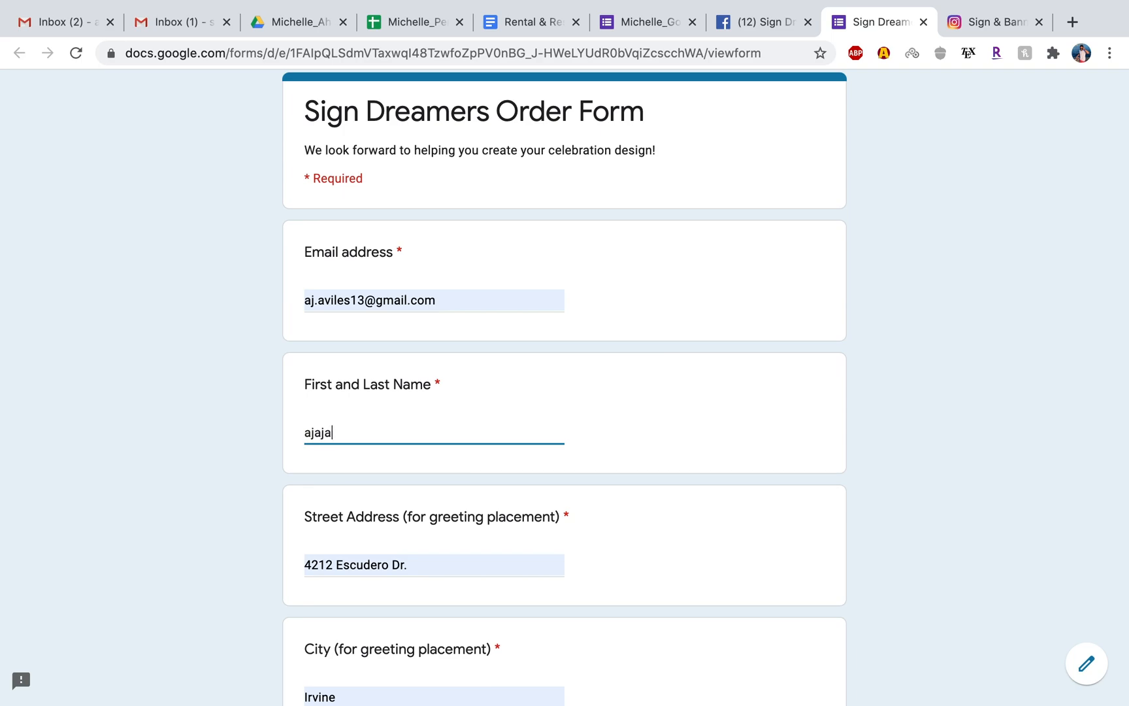
Reformat the autofilled phone number with hyphens to match the xxx-xxx-xxxx pattern.
scroll(409, 542, "down", 9)
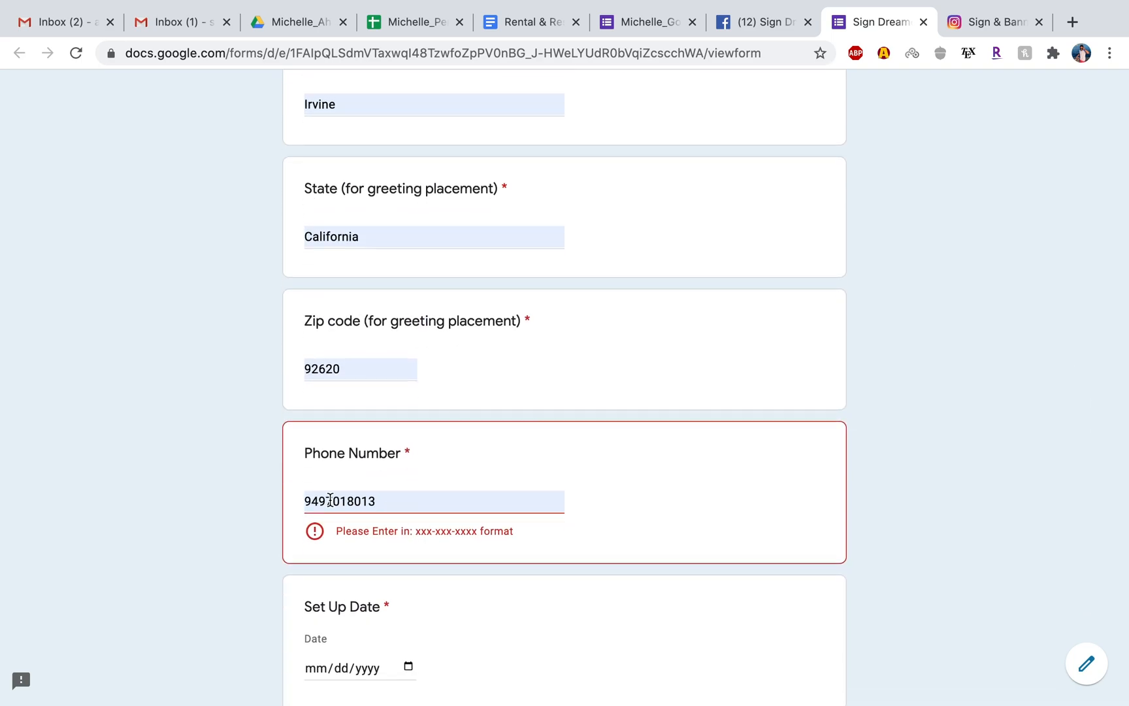
left_click(325, 500)
type("-")
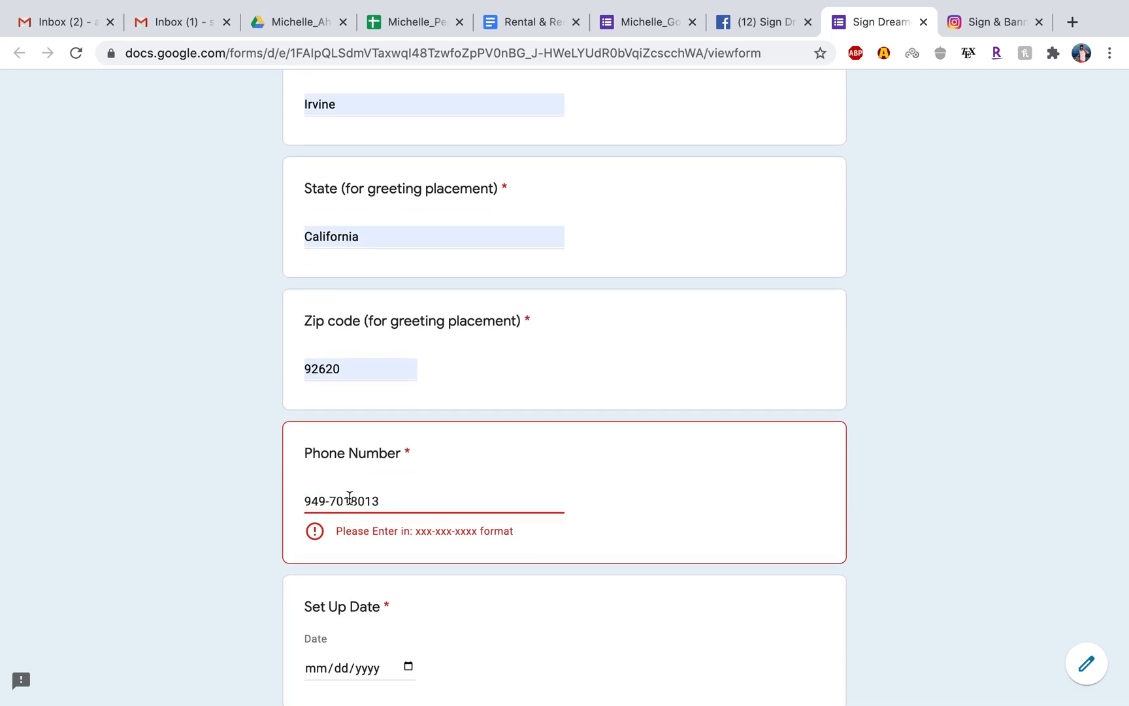
left_click(350, 501)
type("-")
Set the Set Up Date to 07/30/2020, with placement on Morning of The Event and a rental length of 1 day.
scroll(389, 512, "down", 4)
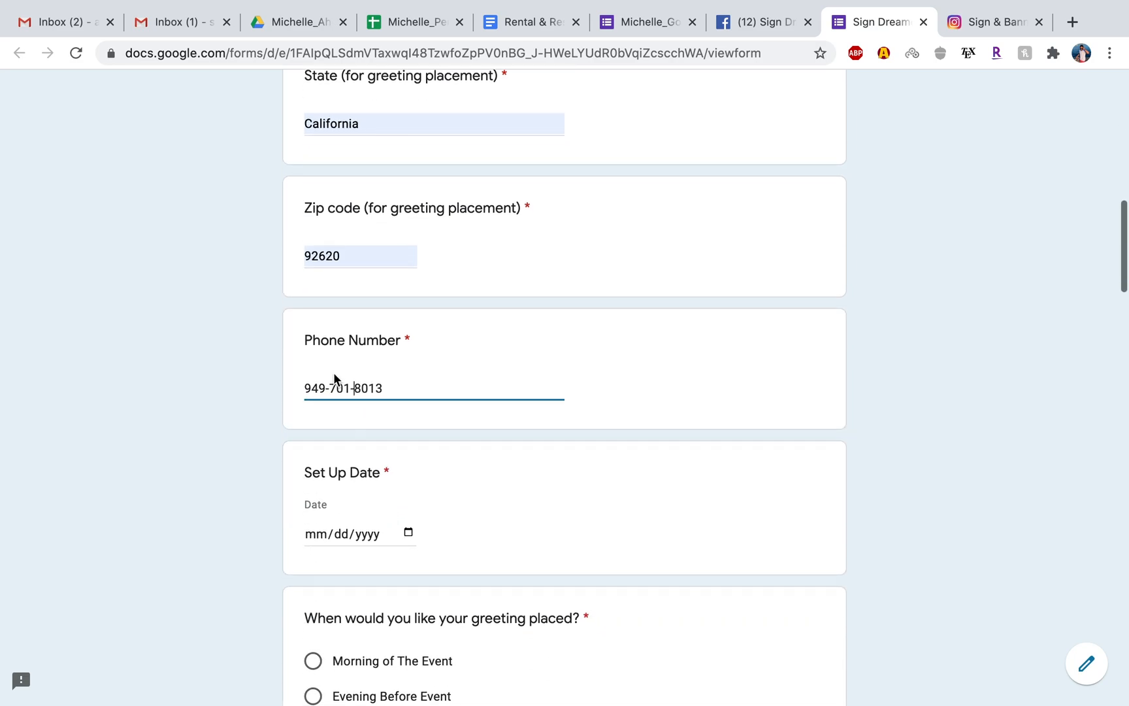
left_click(405, 395)
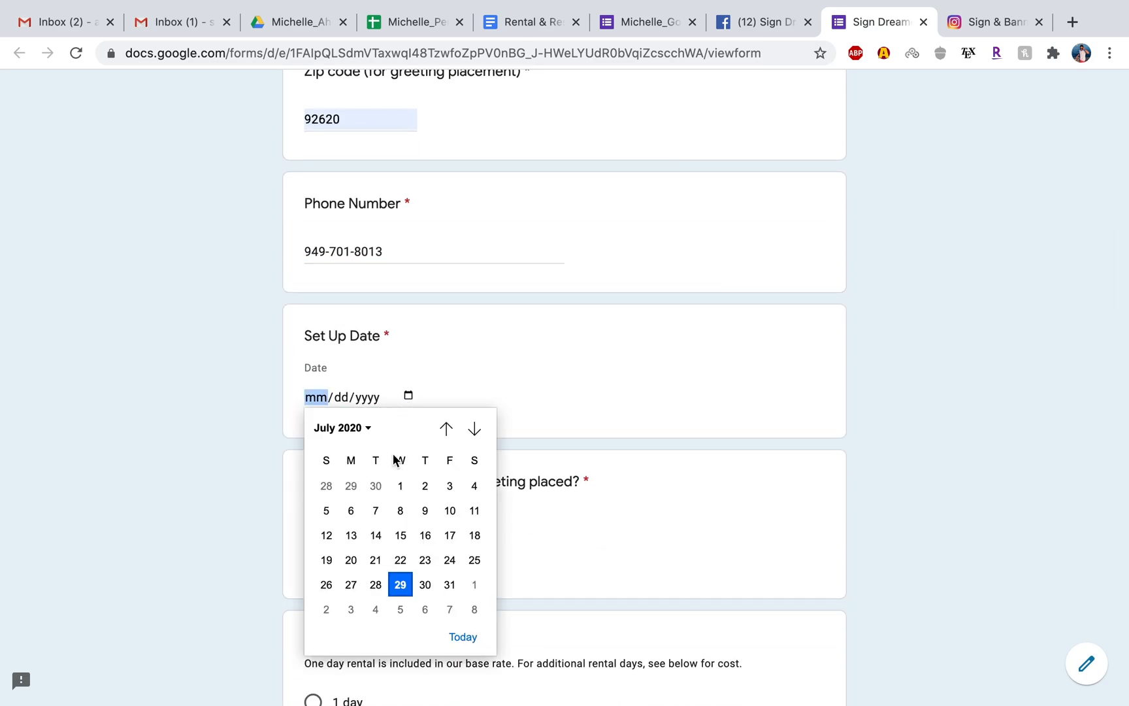
left_click(425, 584)
scroll(429, 579, "down", 3)
left_click(314, 354)
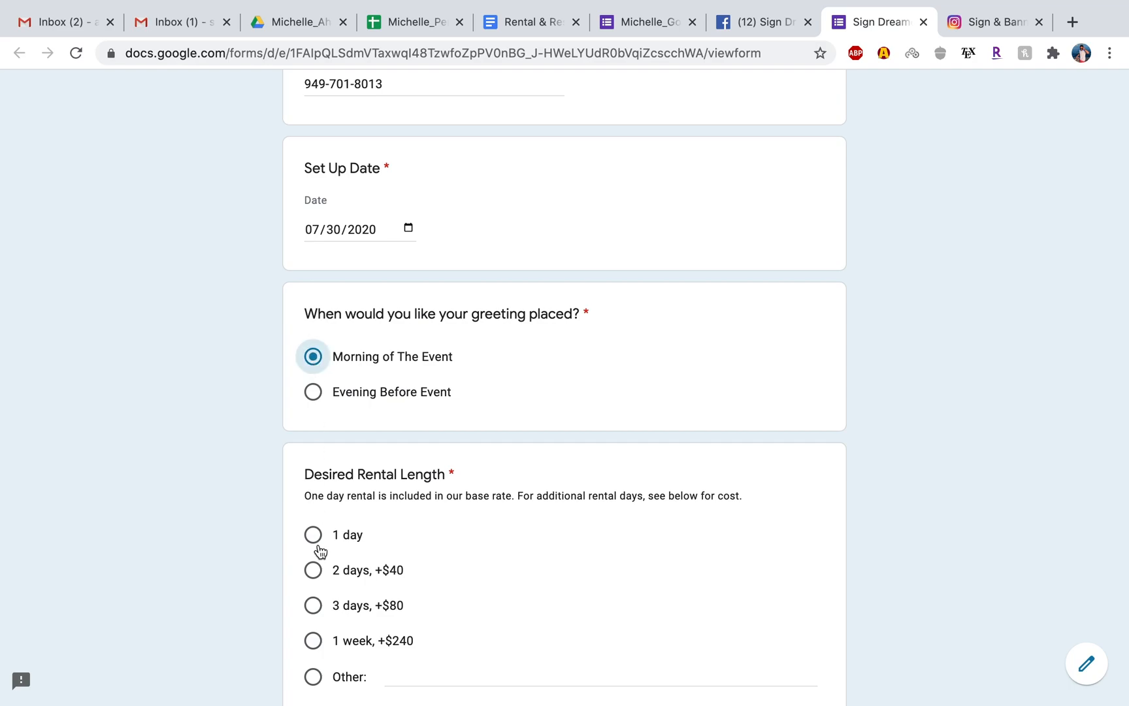
left_click(314, 534)
Enter Happy Birthday as the greeting text and Blue under special requests or comments.
scroll(315, 532, "down", 8)
left_click(379, 276)
type("Hap")
type("thday")
left_click(353, 482)
type("Blue")
Choose Facebook as the answer to How Did You Hear About Us ?
scroll(391, 494, "down", 4)
scroll(390, 495, "down", 2)
left_click(313, 406)
left_click(313, 441)
Agree to follow the Rental & Reservation Agreement and the Refund Policy.
scroll(588, 455, "down", 14)
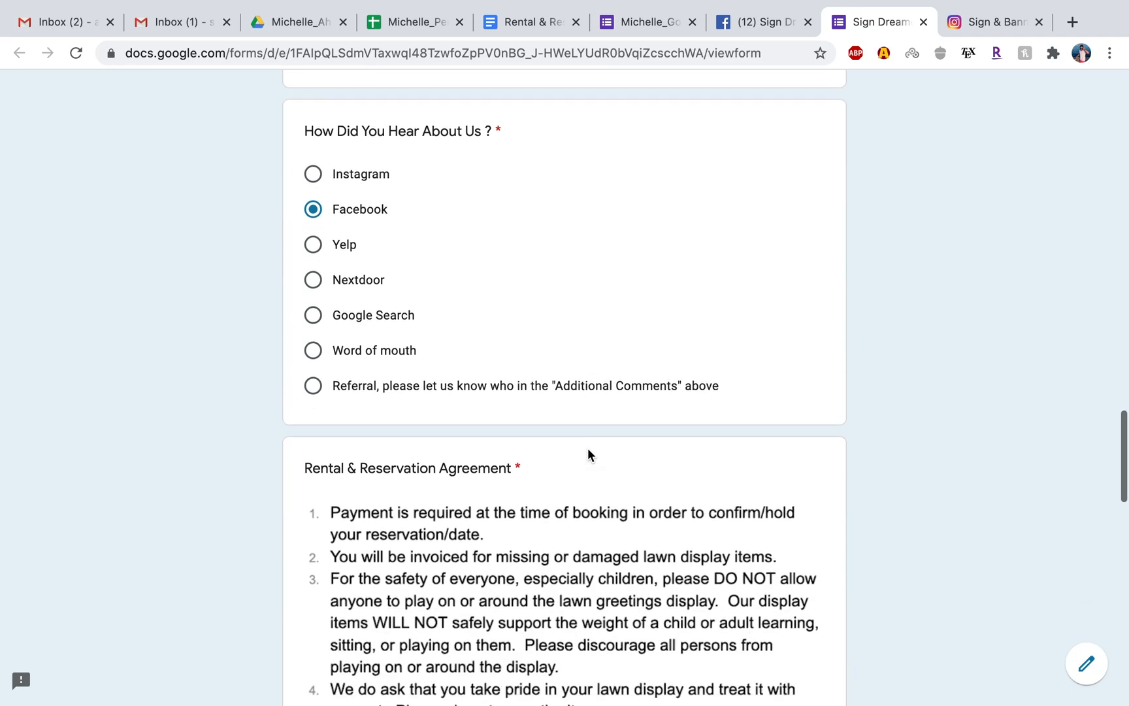
scroll(588, 455, "down", 1)
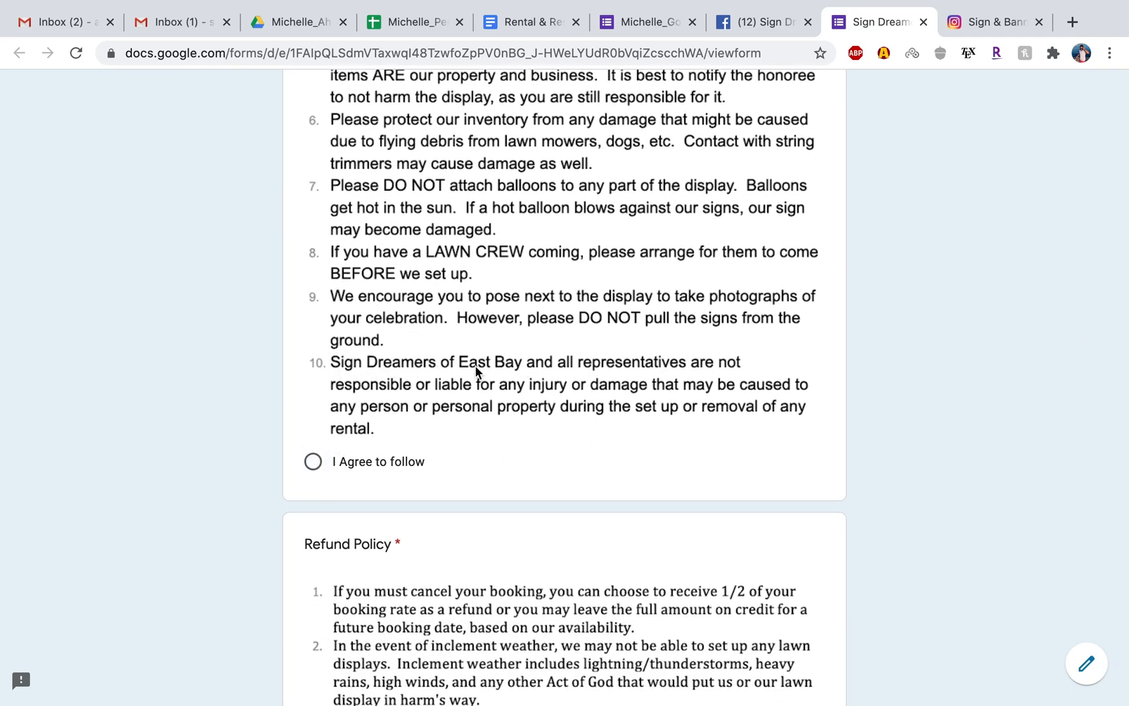
left_click(314, 469)
scroll(453, 494, "down", 9)
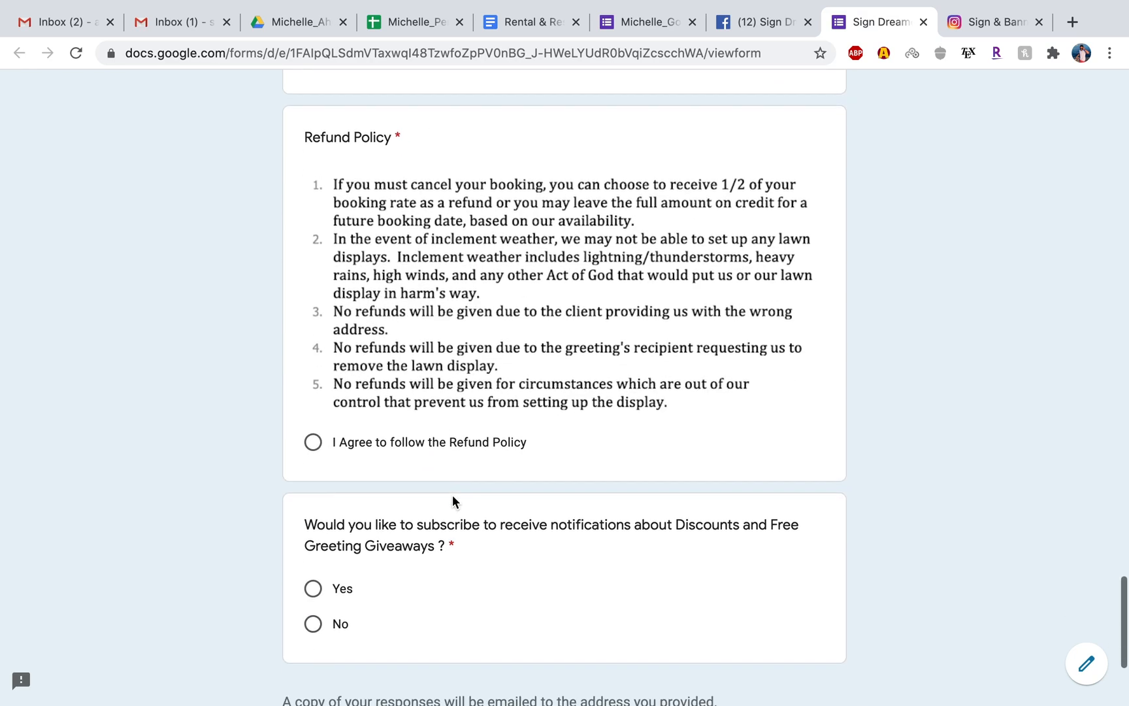
scroll(409, 418, "up", 3)
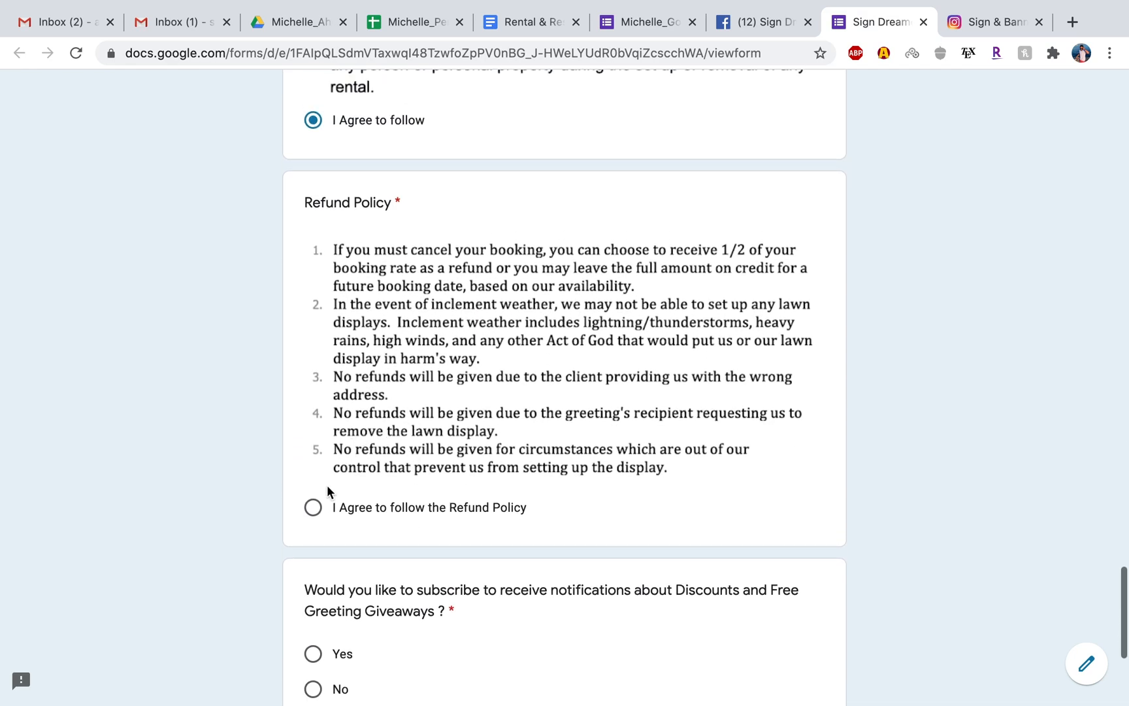
scroll(409, 503, "down", 5)
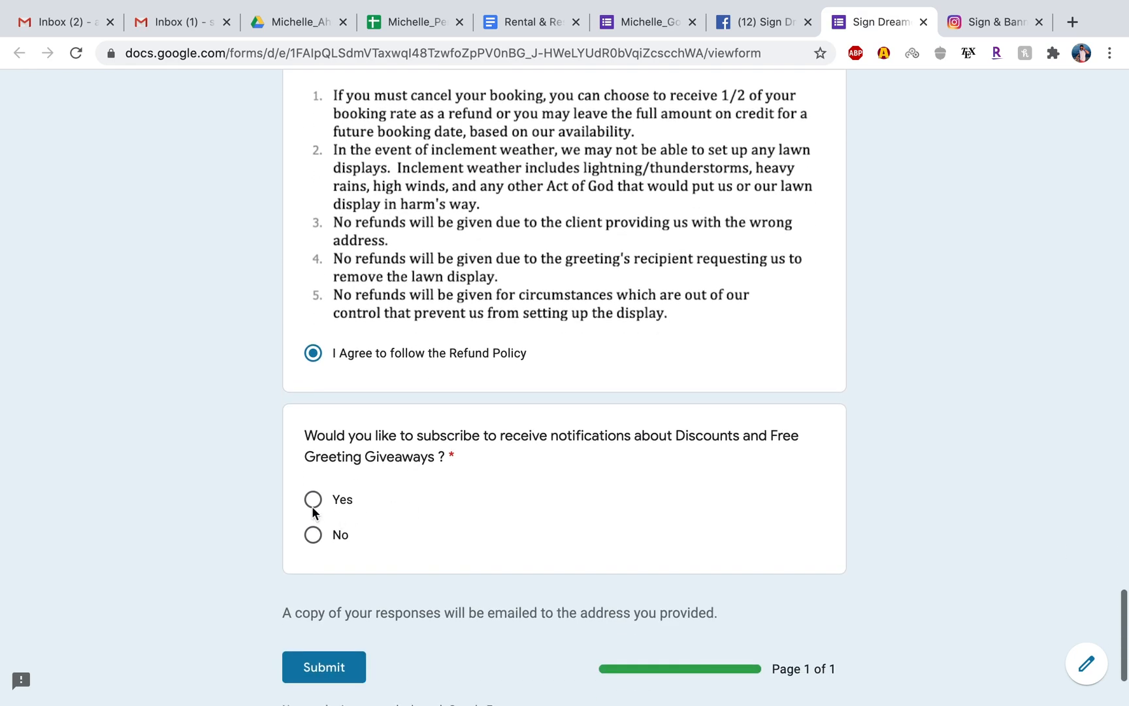
Answer Yes to discount and giveaway notifications and submit the test order.
left_click(313, 499)
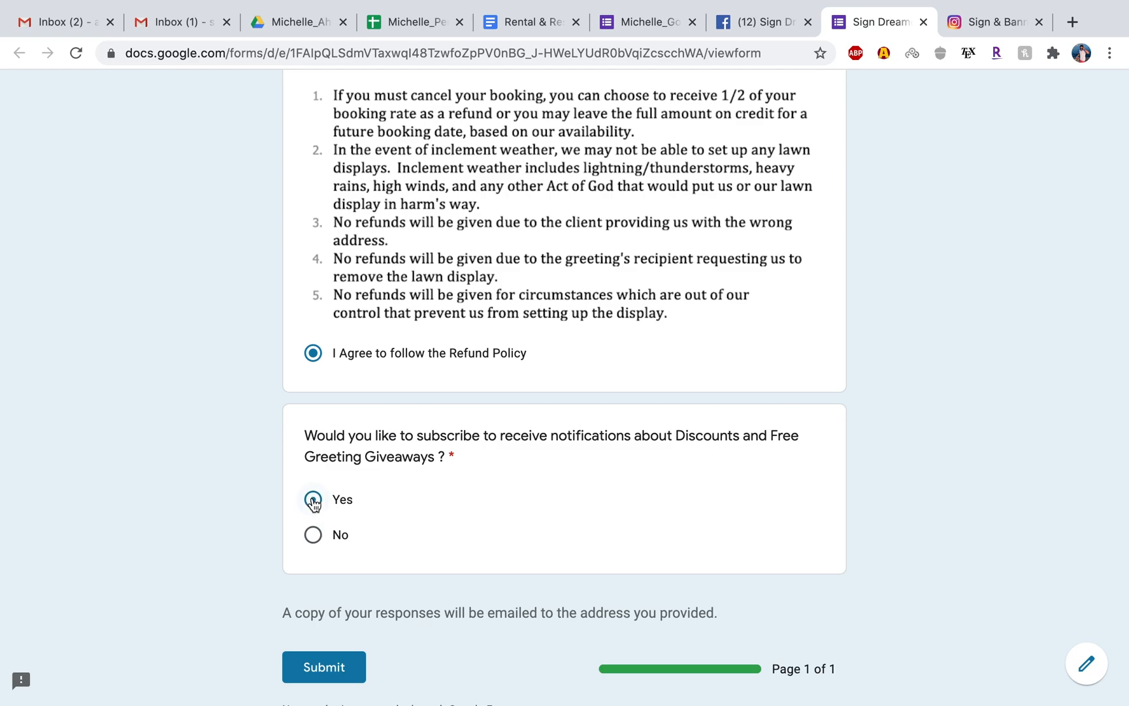
left_click(338, 667)
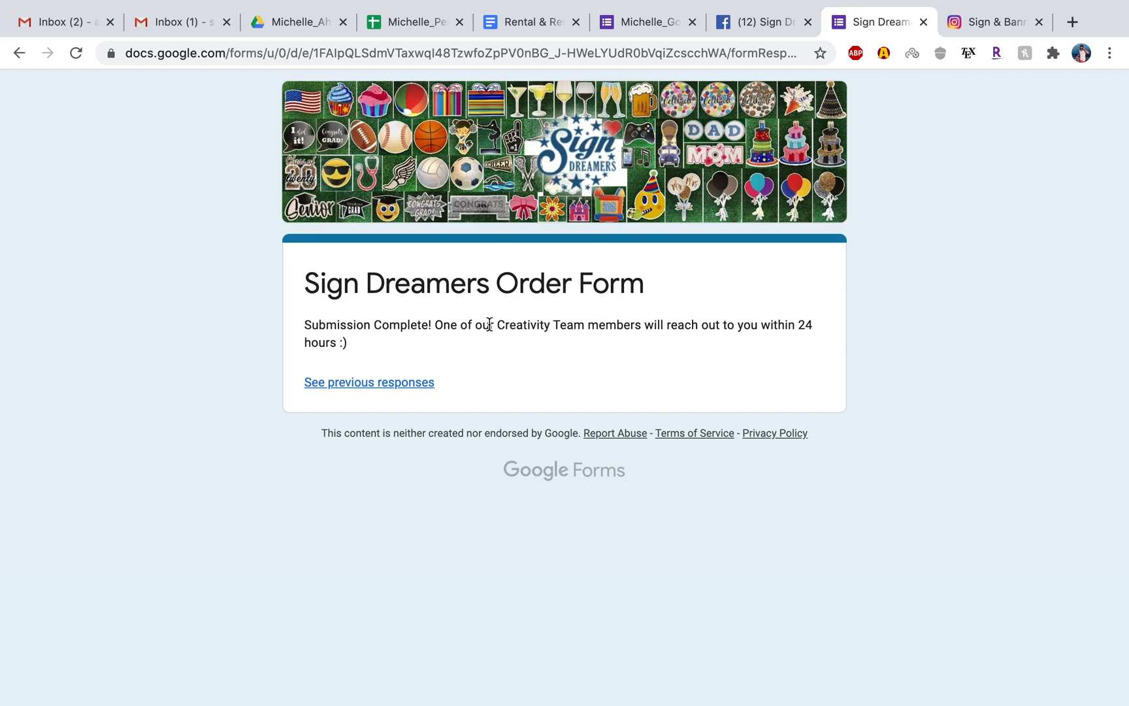
Return to the order form's Responses in the editor, dismiss the Send form dialog and look over the response options.
left_click(656, 22)
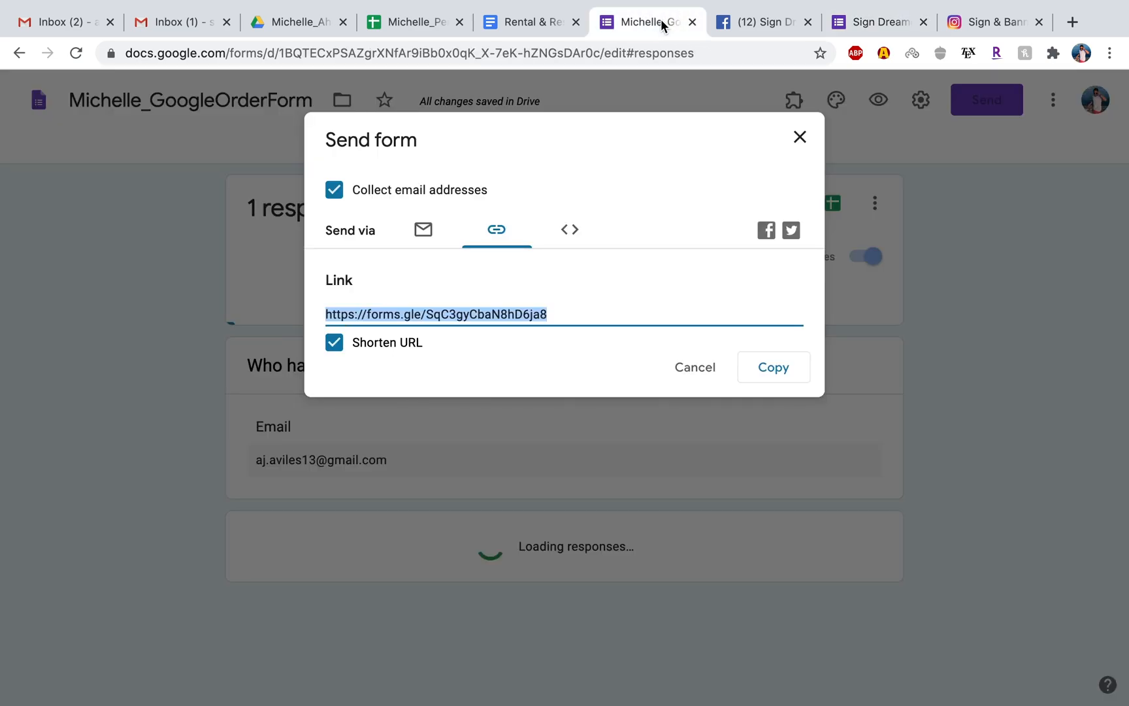
left_click(800, 136)
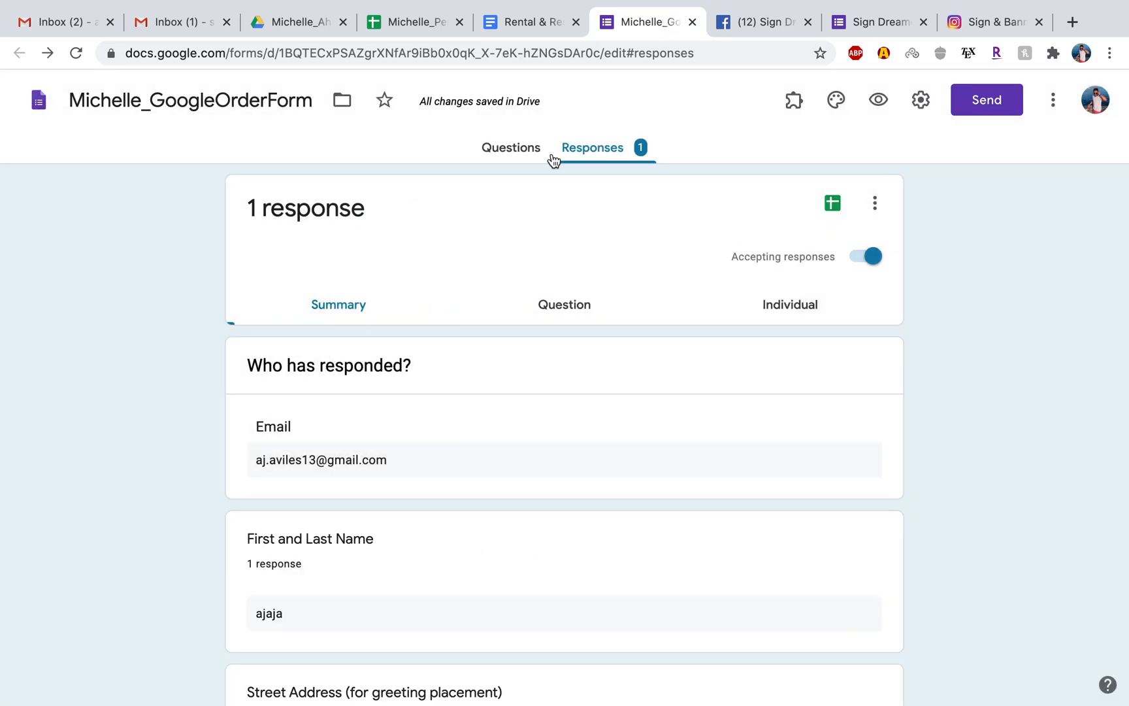
left_click(874, 203)
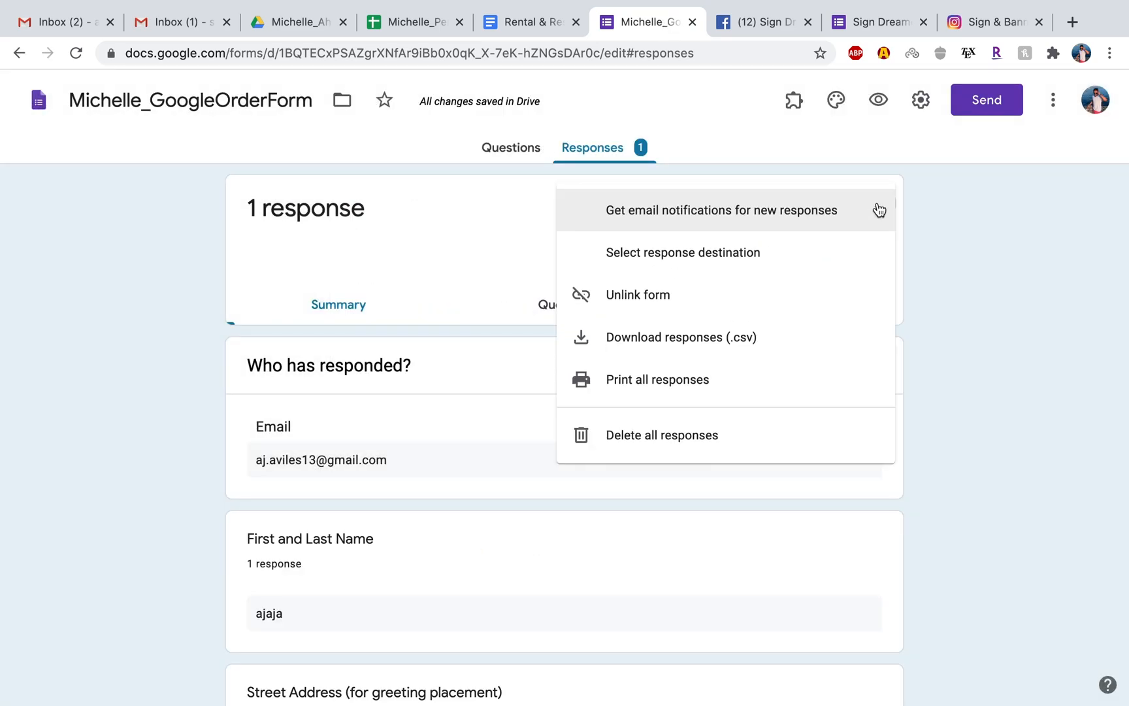
left_click(930, 204)
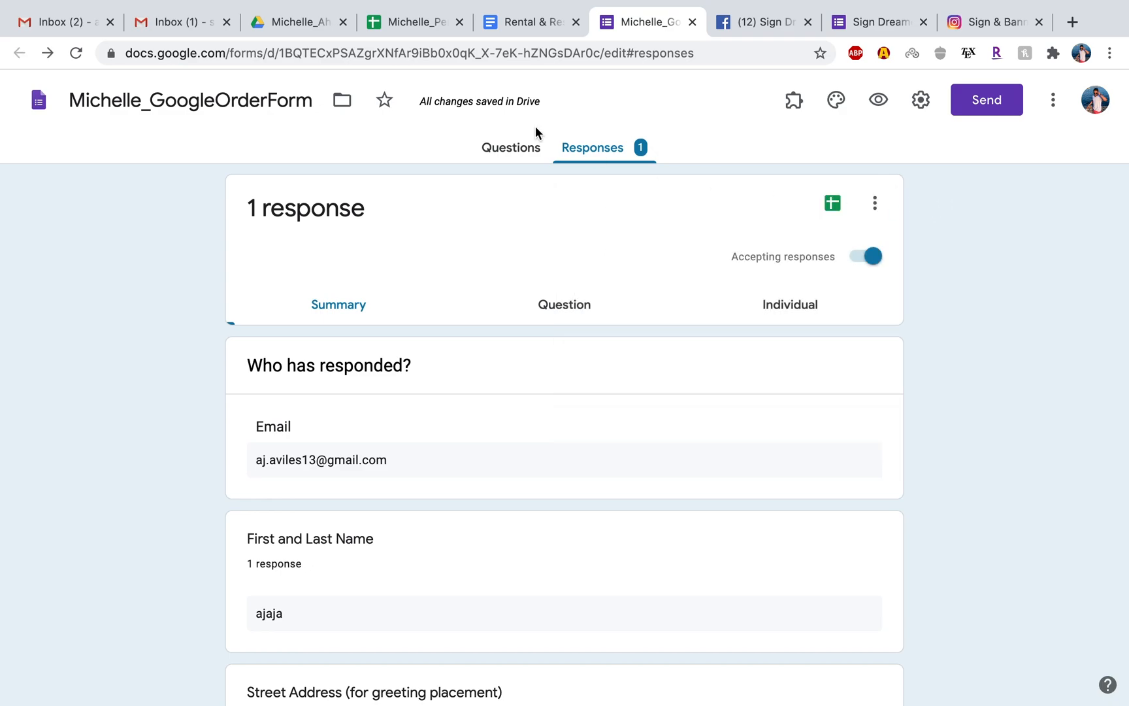
Review the form's General response receipts and Presentation confirmation message settings, leave them without saving, and return to the form's questions.
left_click(918, 102)
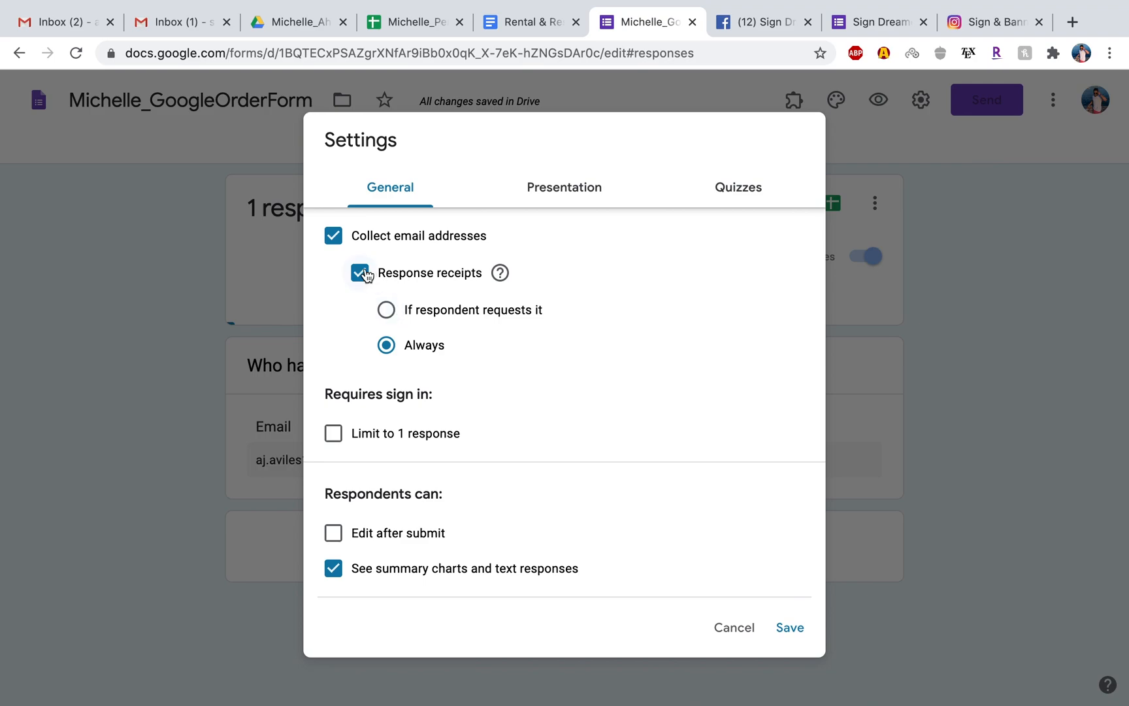
left_click(535, 197)
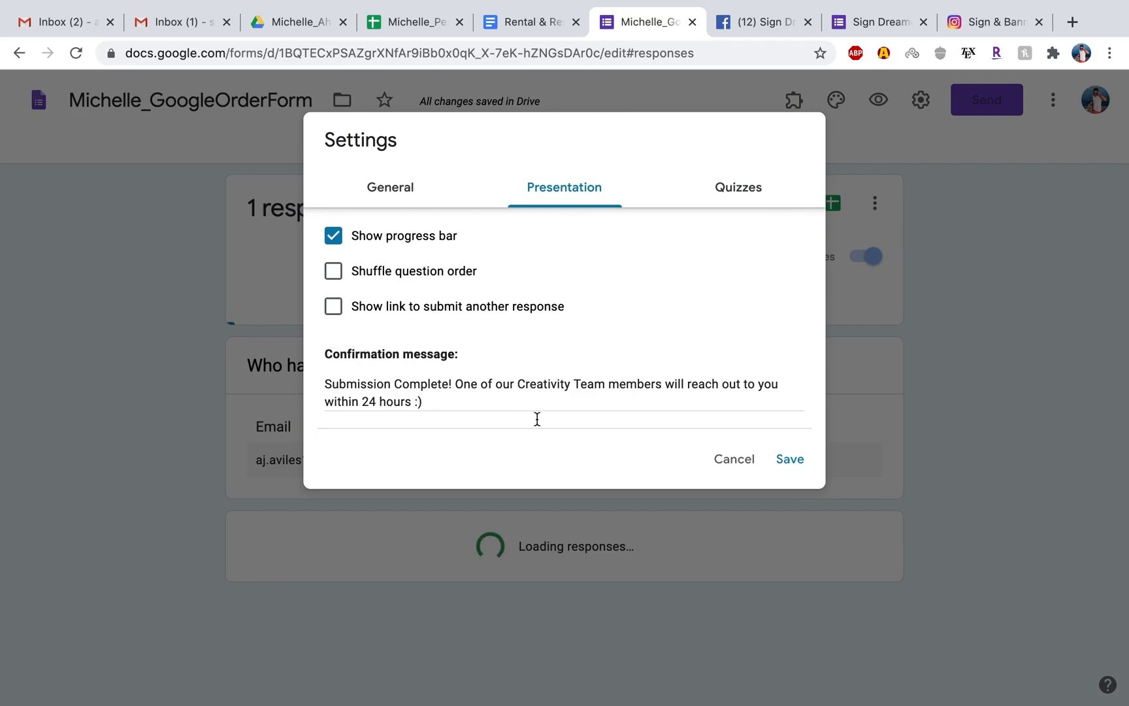
left_click(736, 460)
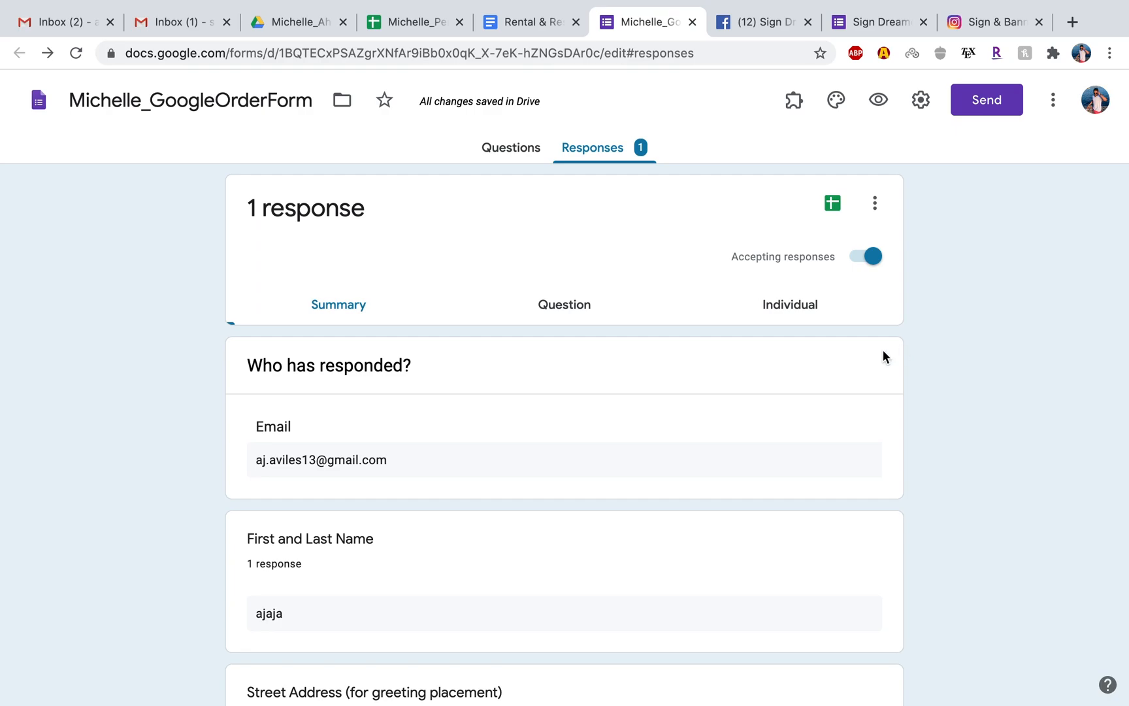
left_click(516, 163)
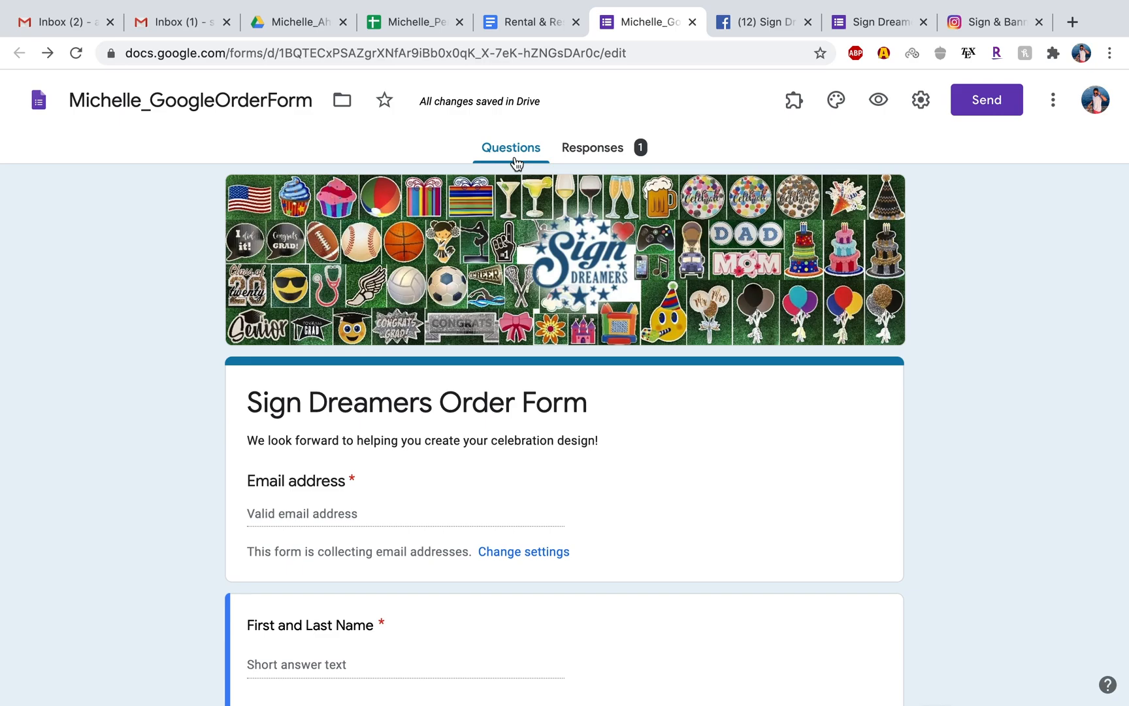
Switch to the inventory tracker and examine the test order in Form Responses 5 and the How Did You Hear About Us ? chart on Customer_Insights.
left_click(428, 22)
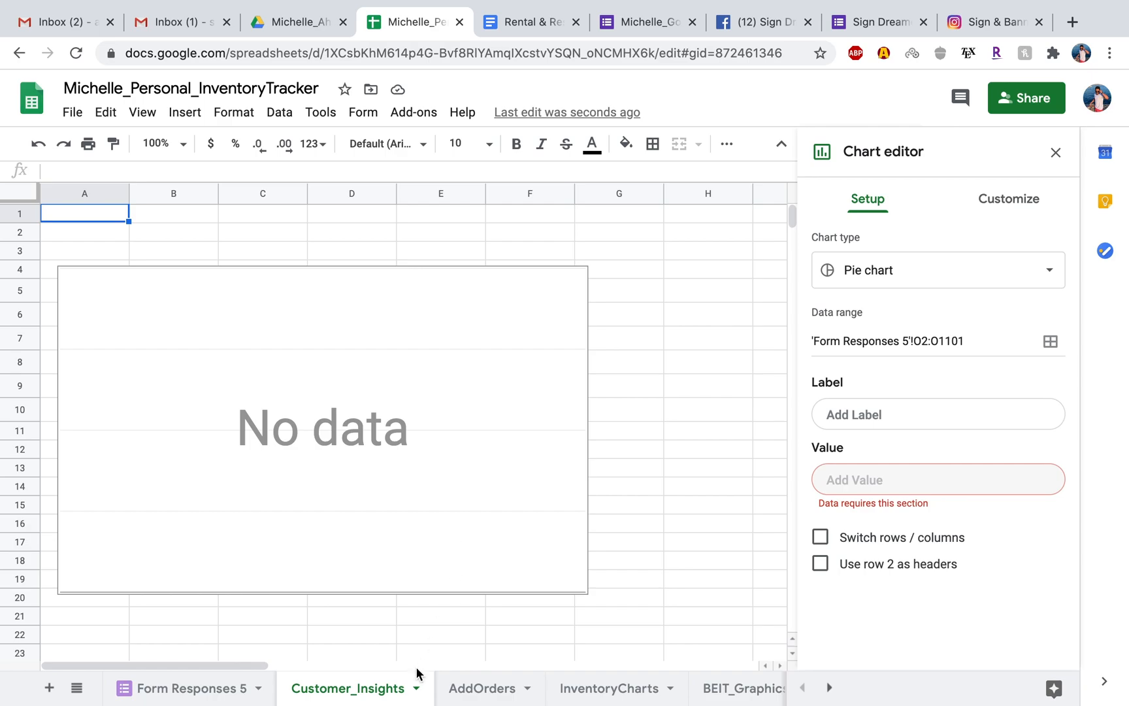
left_click(216, 698)
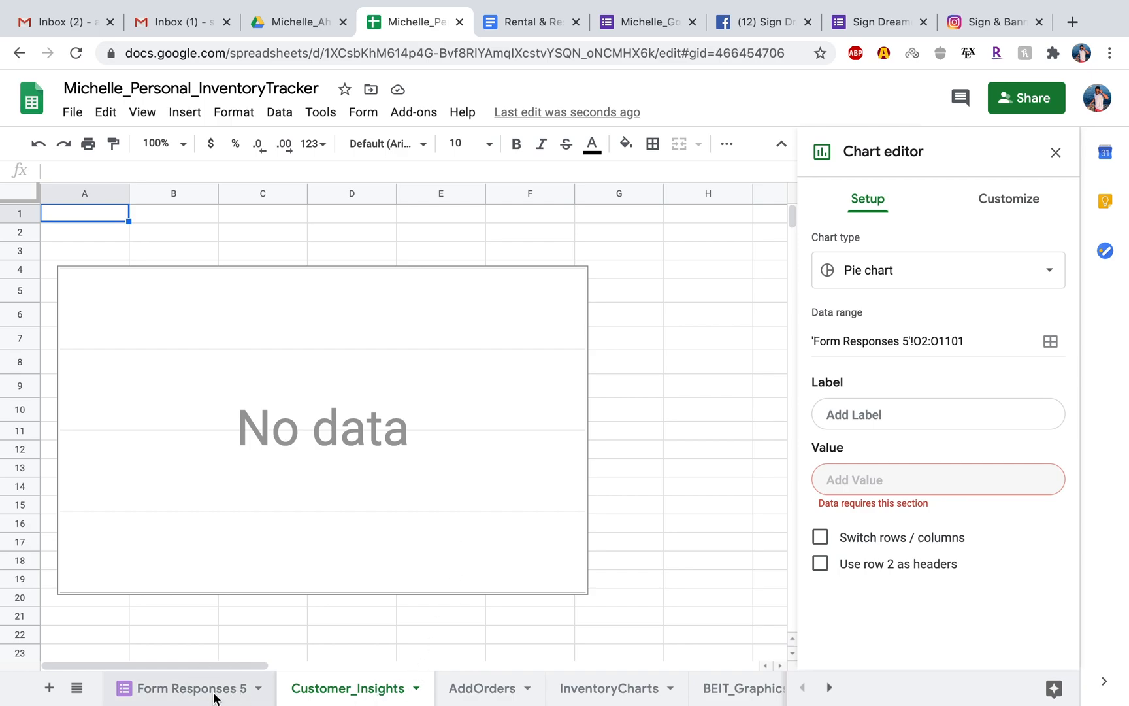
left_click(317, 478)
scroll(316, 478, "up", 20)
scroll(316, 478, "left", 20)
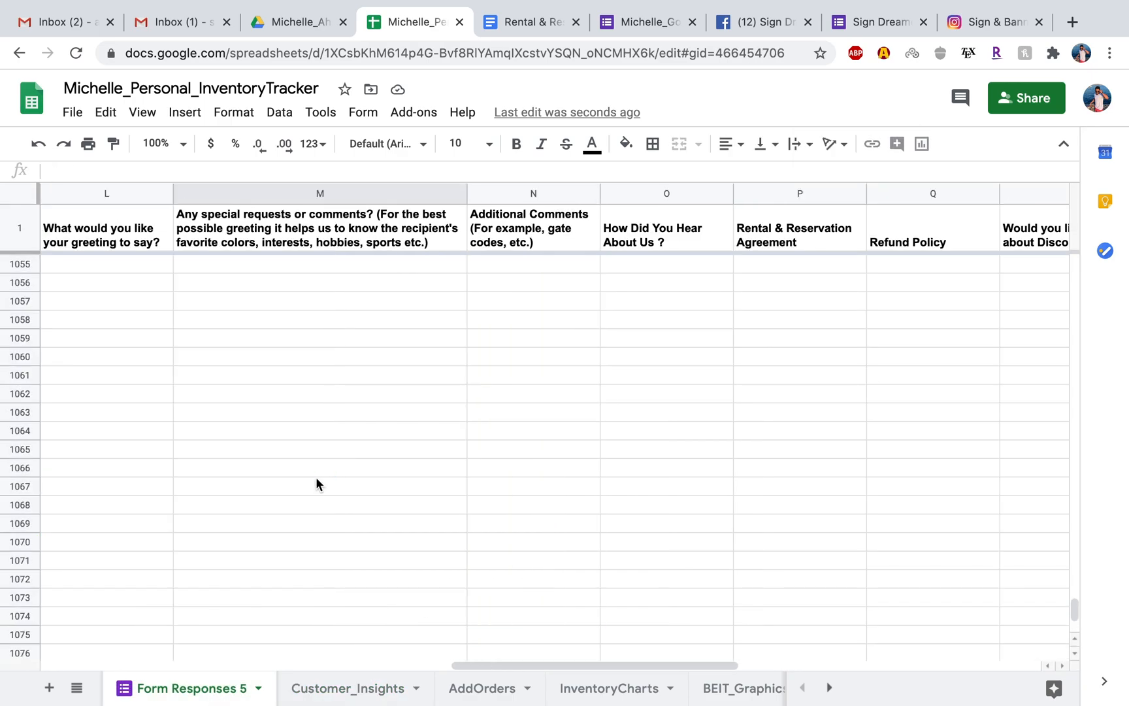
scroll(316, 484, "up", 20)
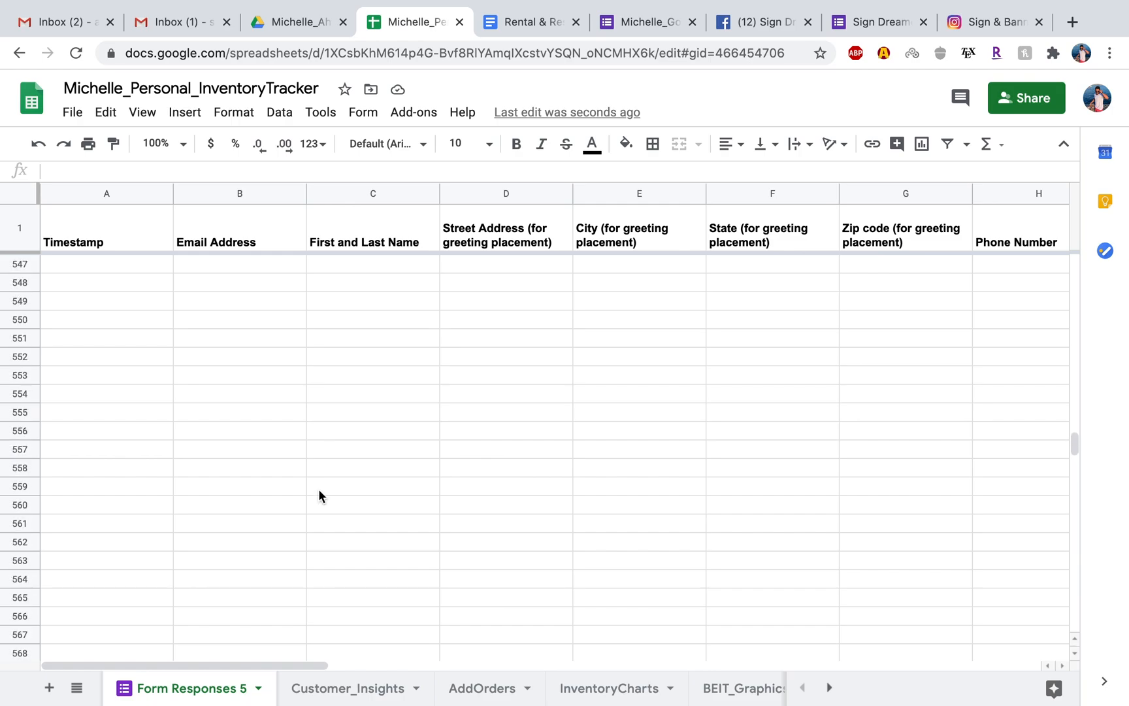
scroll(318, 497, "up", 20)
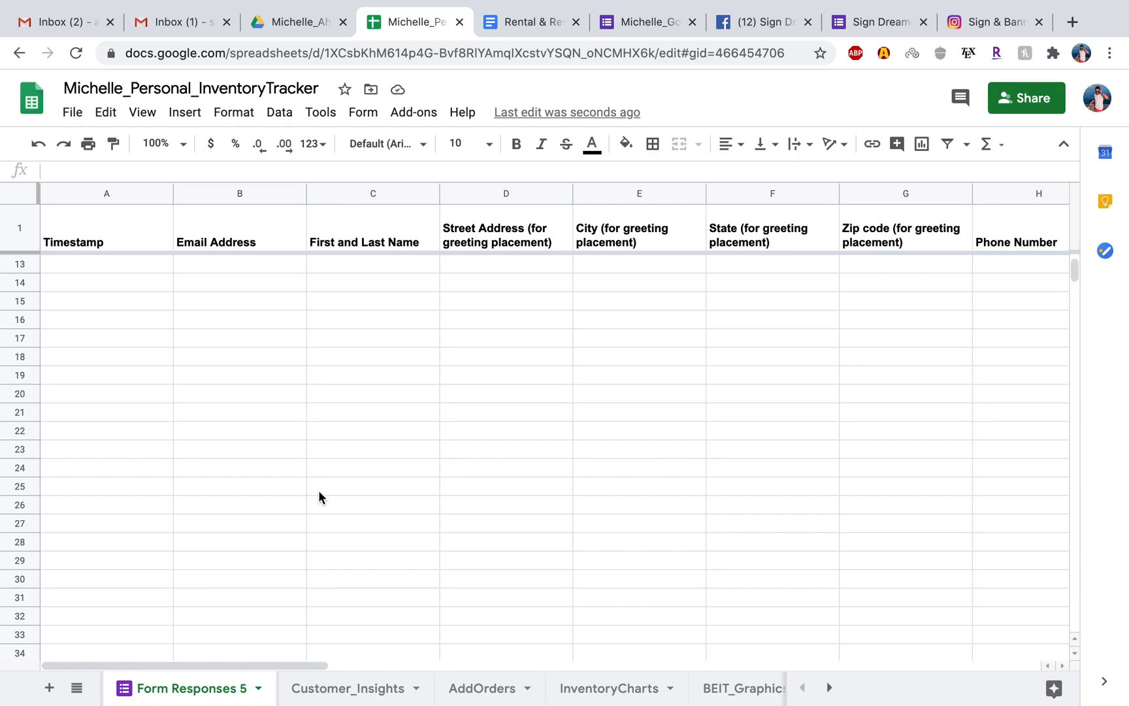
scroll(379, 268, "right", 10)
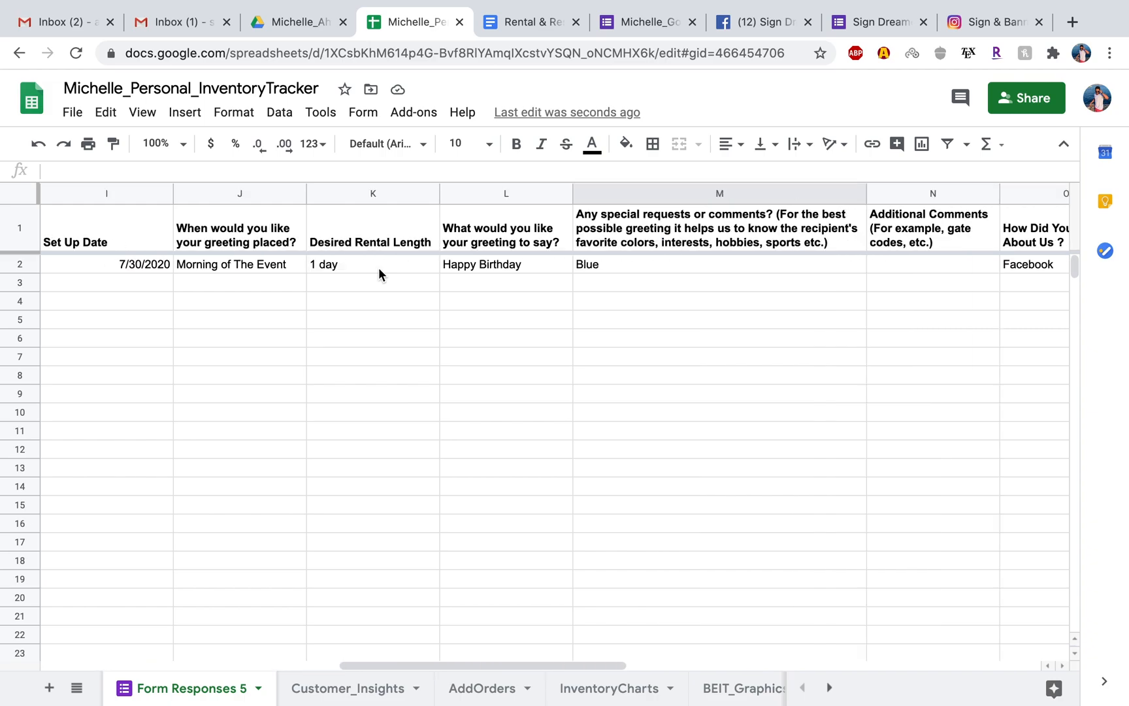
scroll(378, 267, "right", 3)
left_click(666, 264)
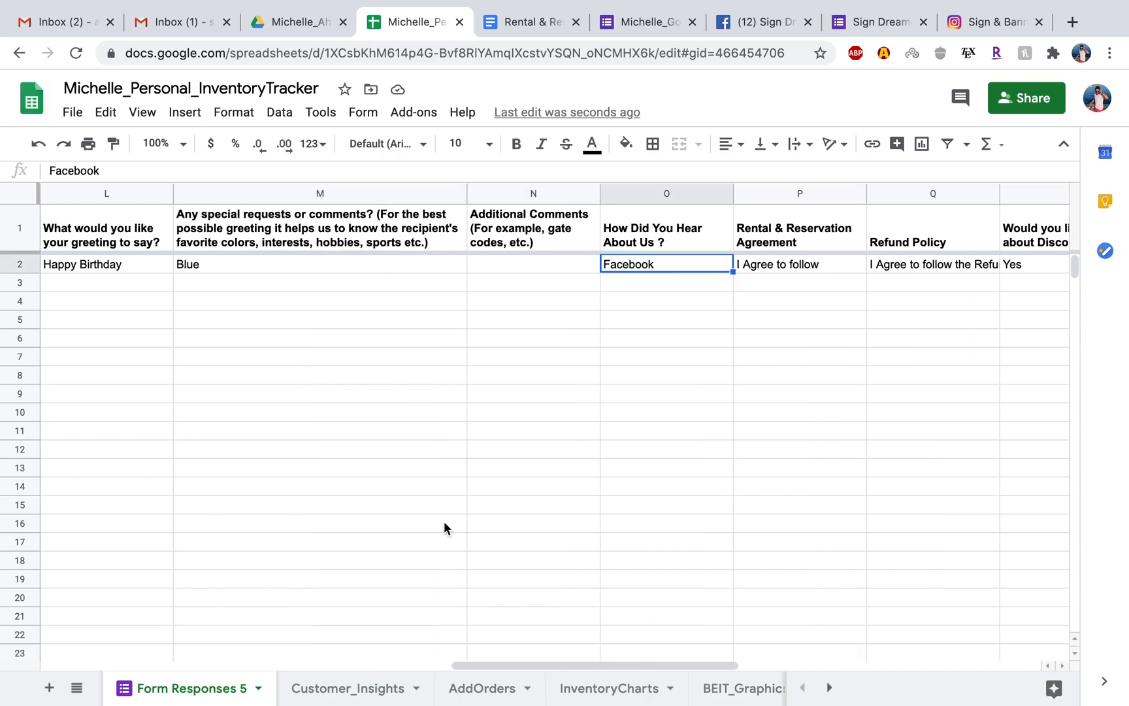
left_click(360, 686)
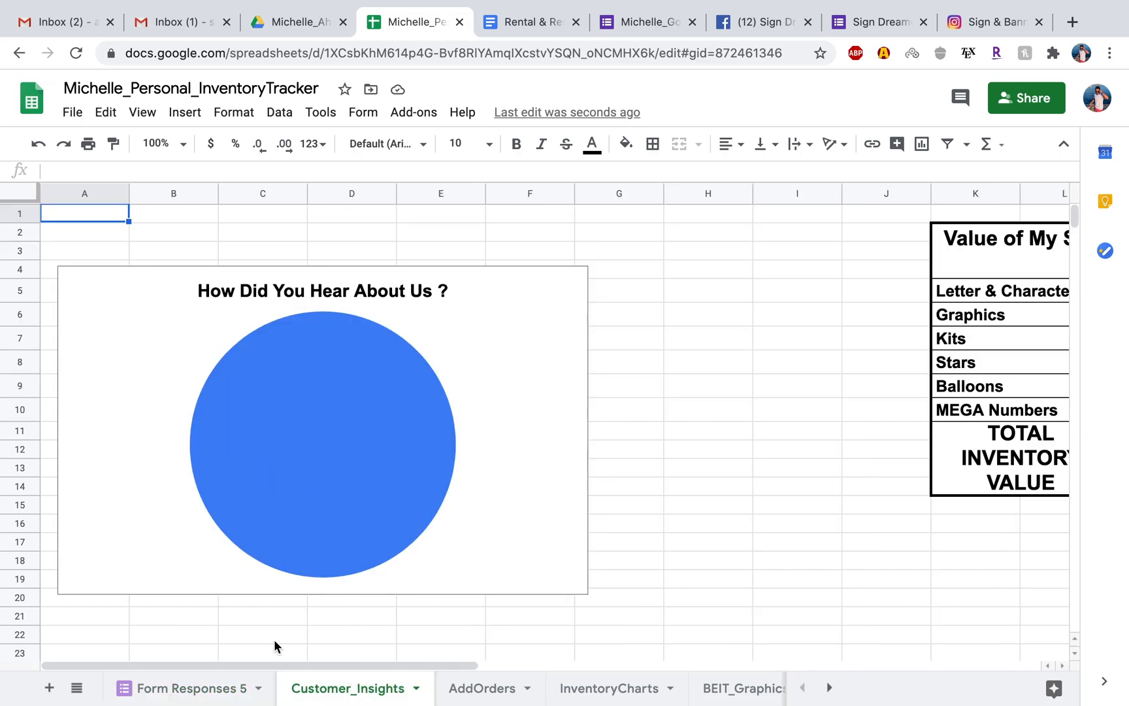
Add Instagram in cell O3 of Form Responses 5, below Facebook in the How Did You Hear About Us ? column.
left_click(200, 698)
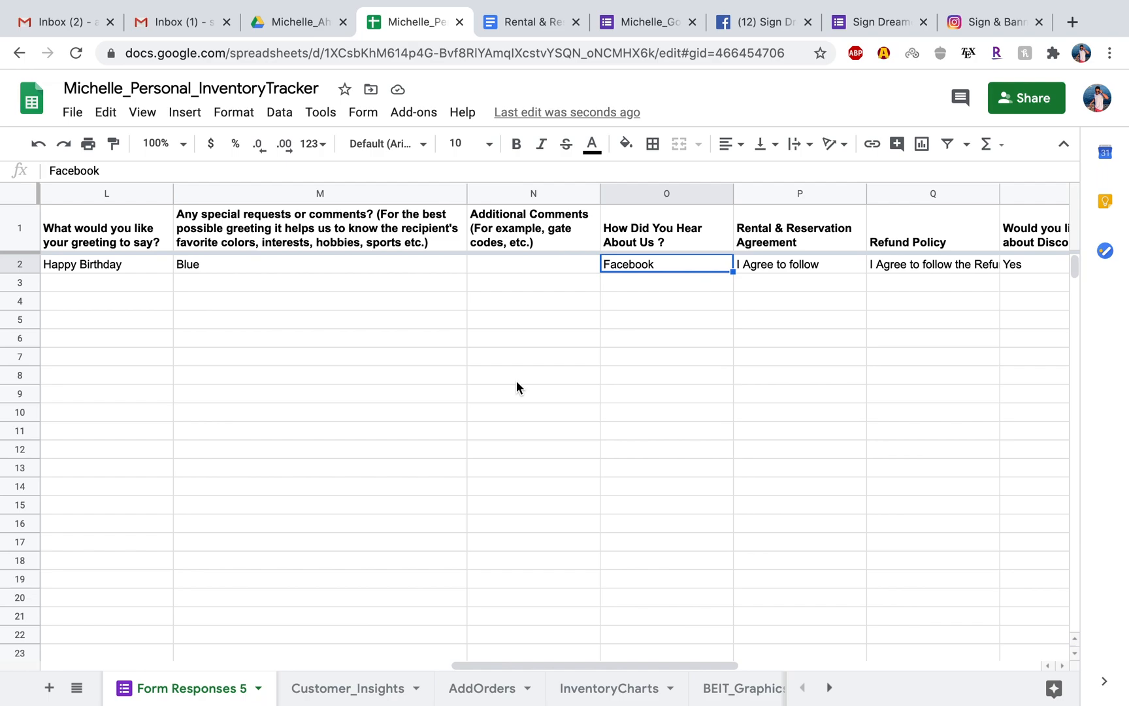
left_click(647, 284)
type("Ins")
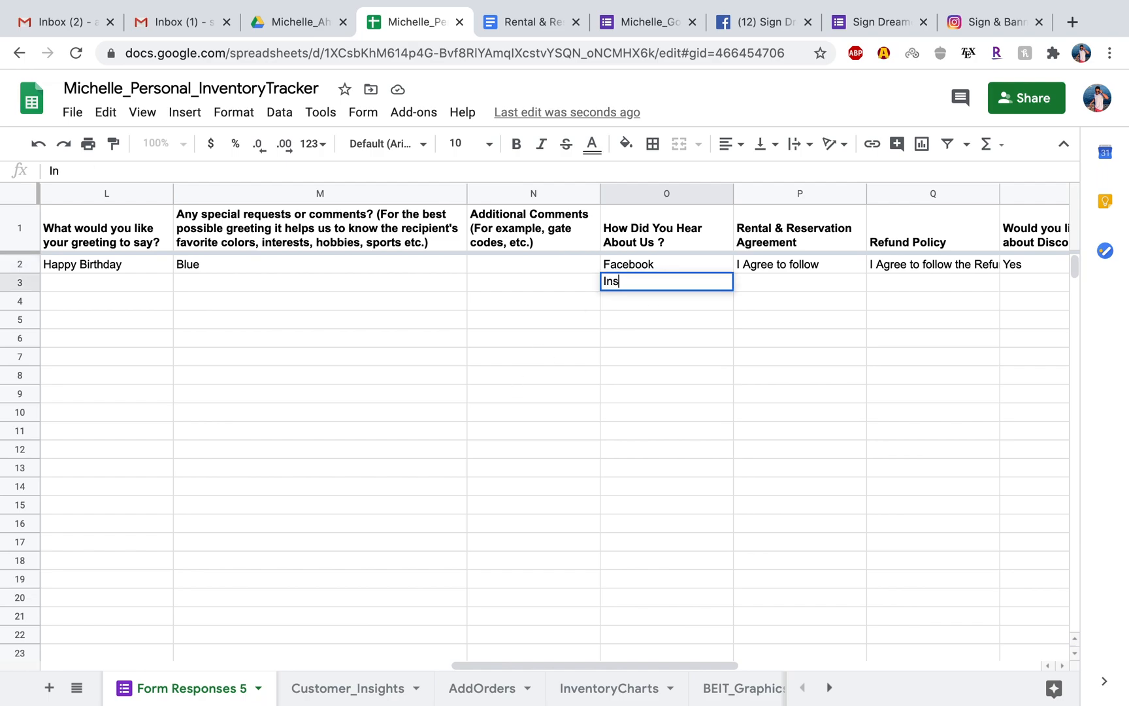
type("tagram")
left_click(641, 323)
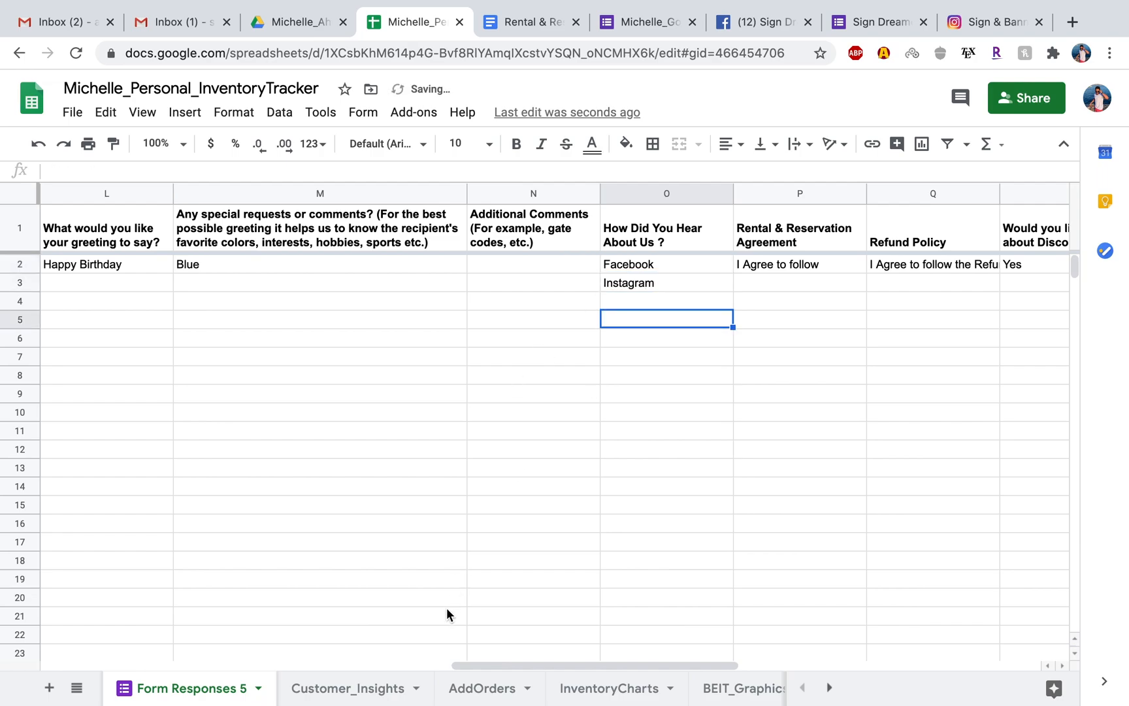
Check the Customer_Insights pie chart against the Instagram entry in Form Responses 5.
left_click(341, 689)
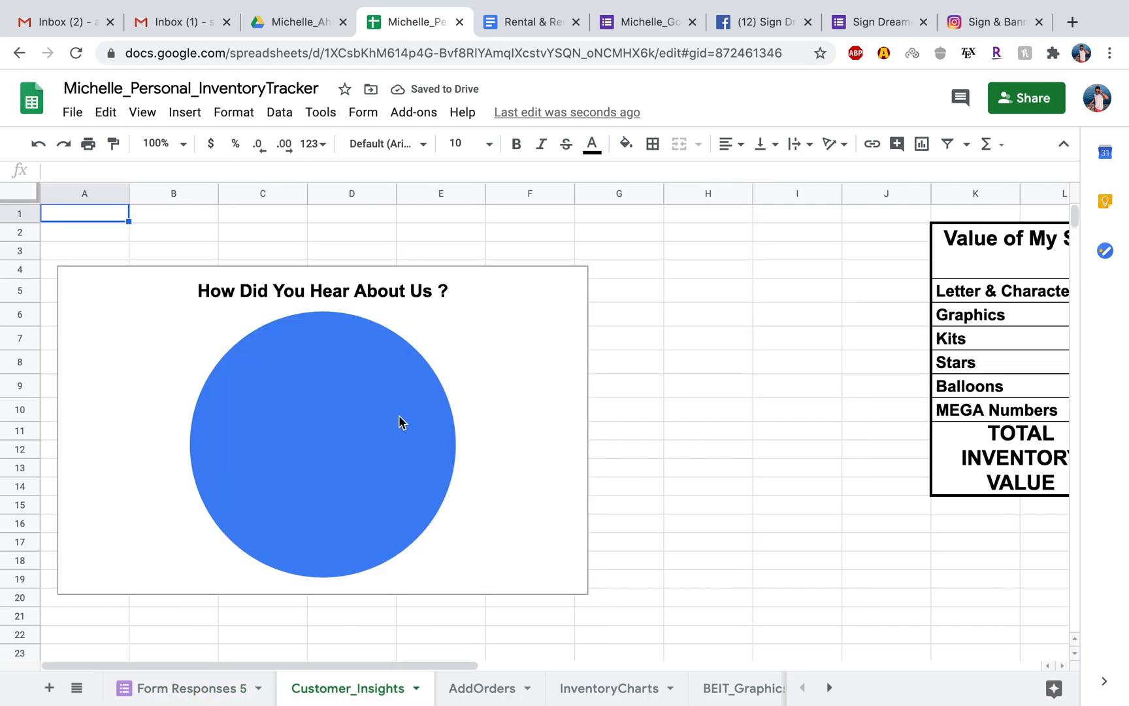
left_click(415, 434)
left_click(701, 454)
left_click(207, 689)
left_click(663, 283)
left_click(359, 688)
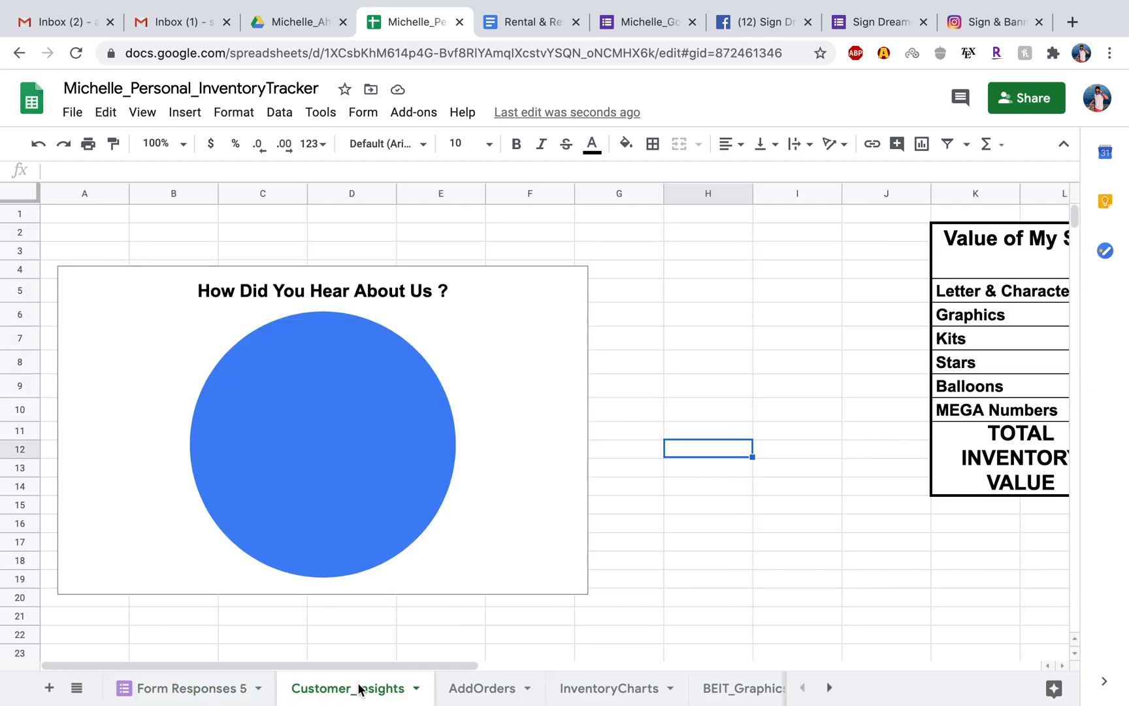
Open the How Did You Hear About Us ? pie chart for editing, try its Aggregate option off and on, and remove the Form Responses 5!O3 label.
left_click(414, 481)
double_click(459, 481)
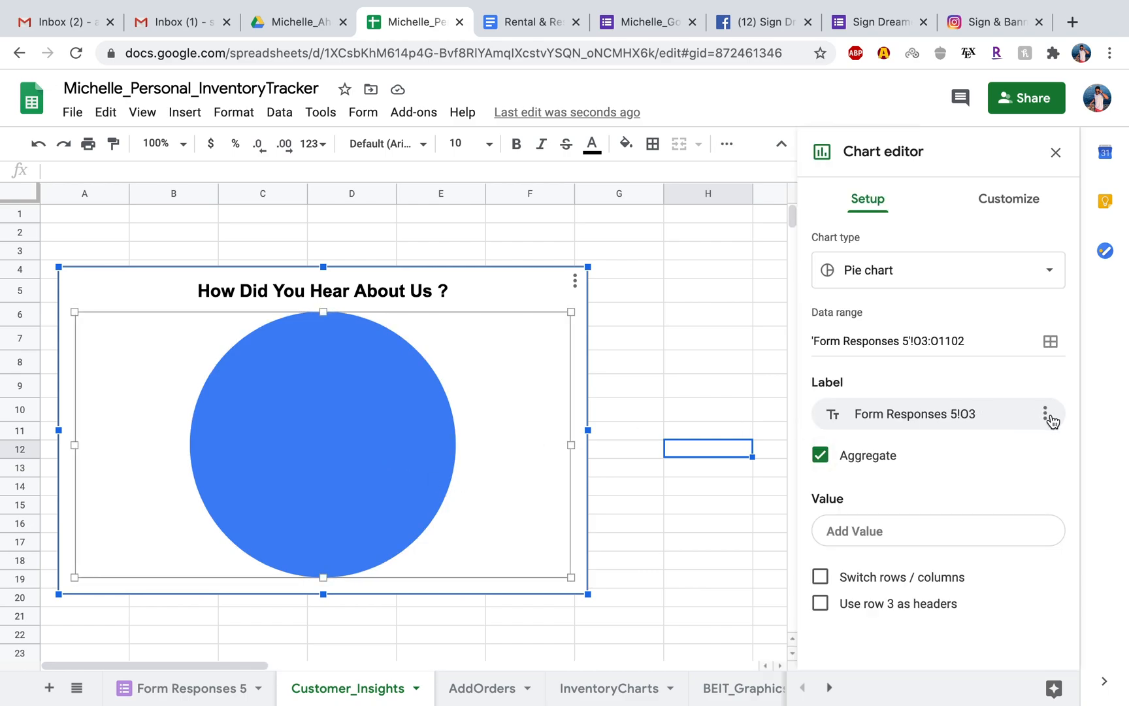
left_click(821, 456)
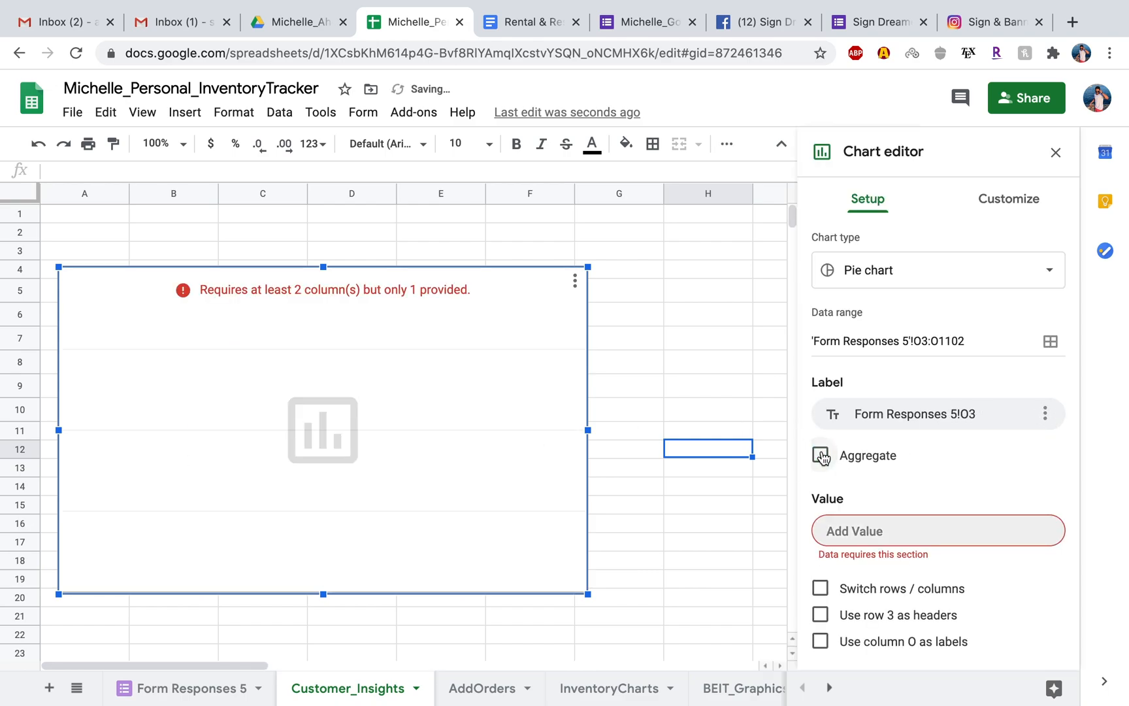
left_click(821, 455)
left_click(1045, 414)
left_click(1036, 449)
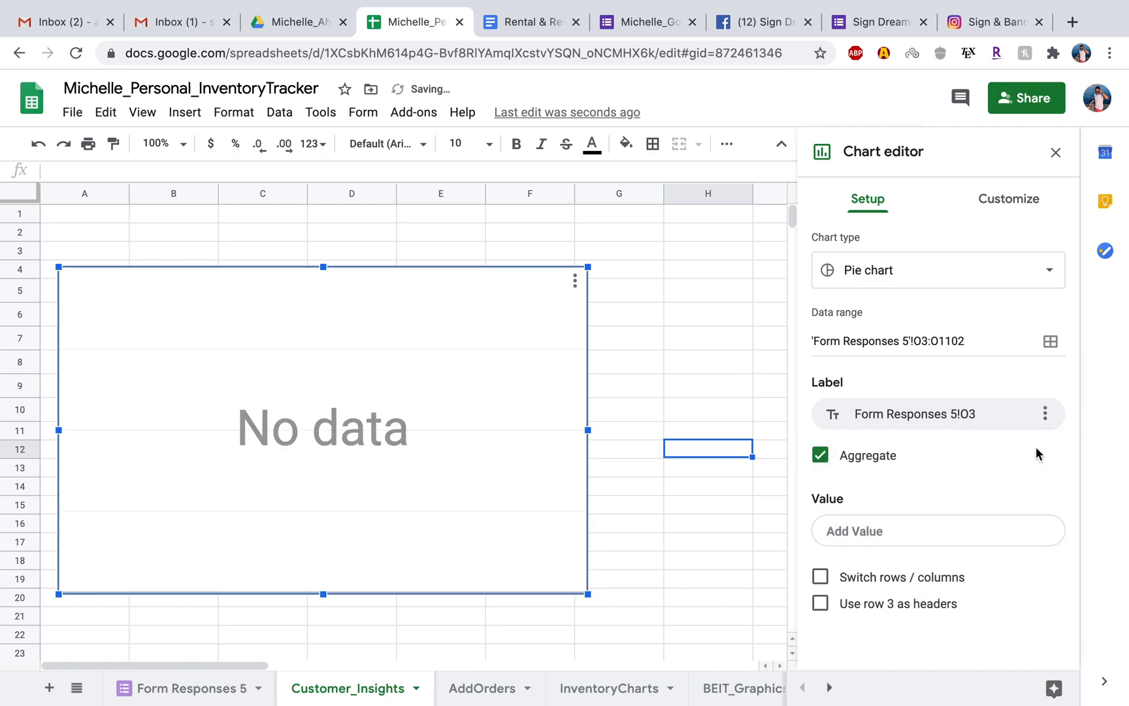
Set the pie chart's data range to 'Form Responses 5'!O2:O1102.
left_click(949, 384)
left_click(969, 340)
left_click(930, 338)
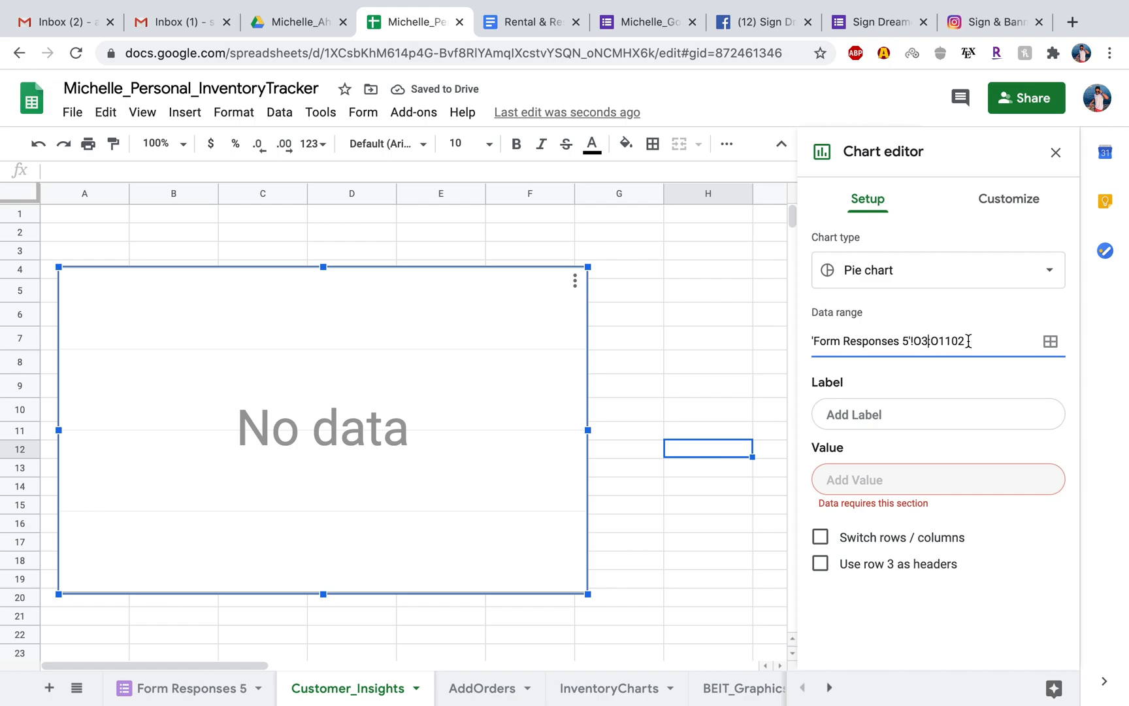
key("Return")
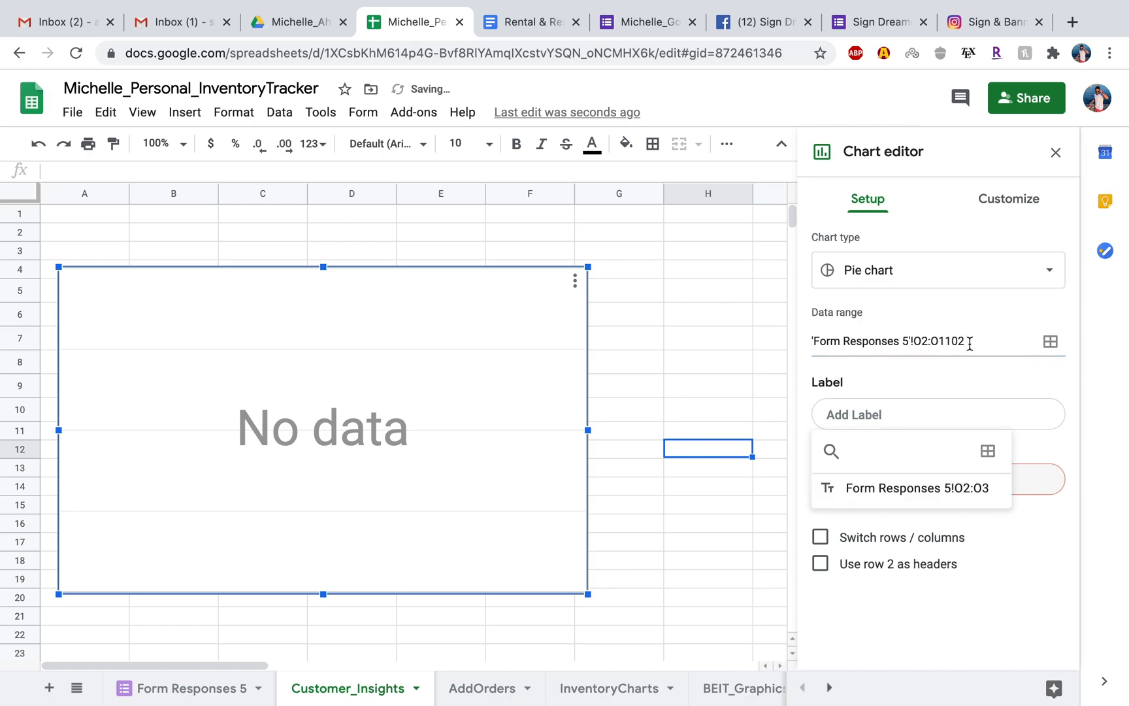
left_click(997, 341)
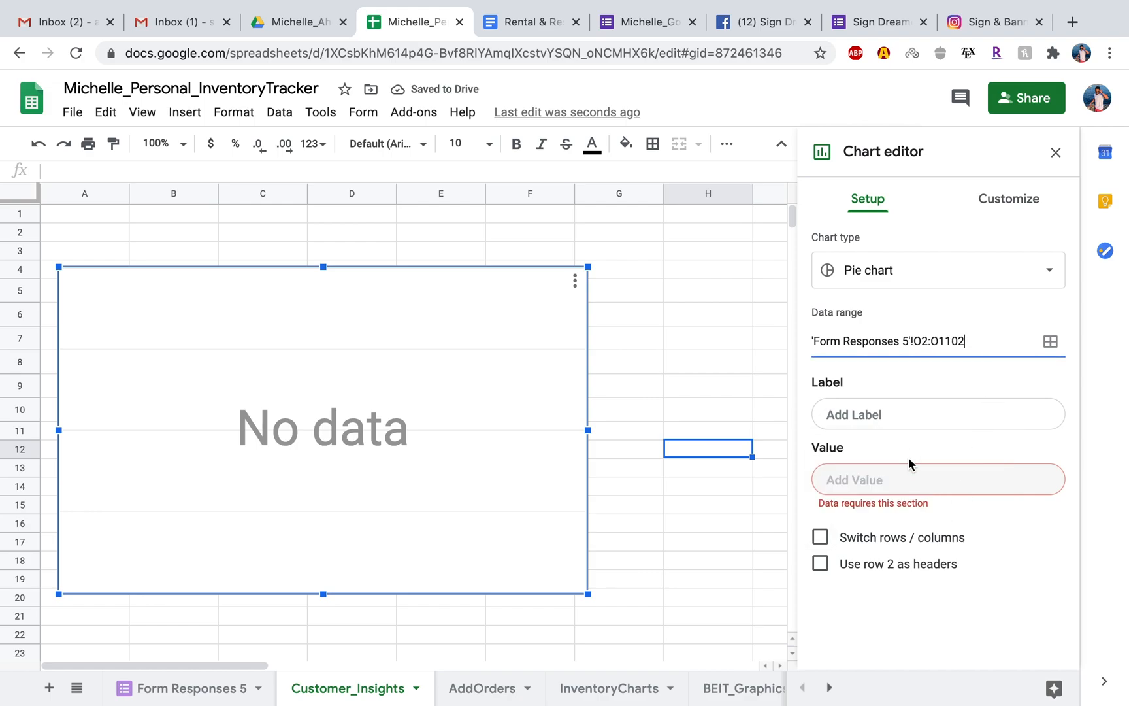
Set the chart's data range to 'Form Responses 5'!O2:O1000 and add Form Responses 5!O2:O3 as its label.
left_click(907, 482)
left_click(1050, 342)
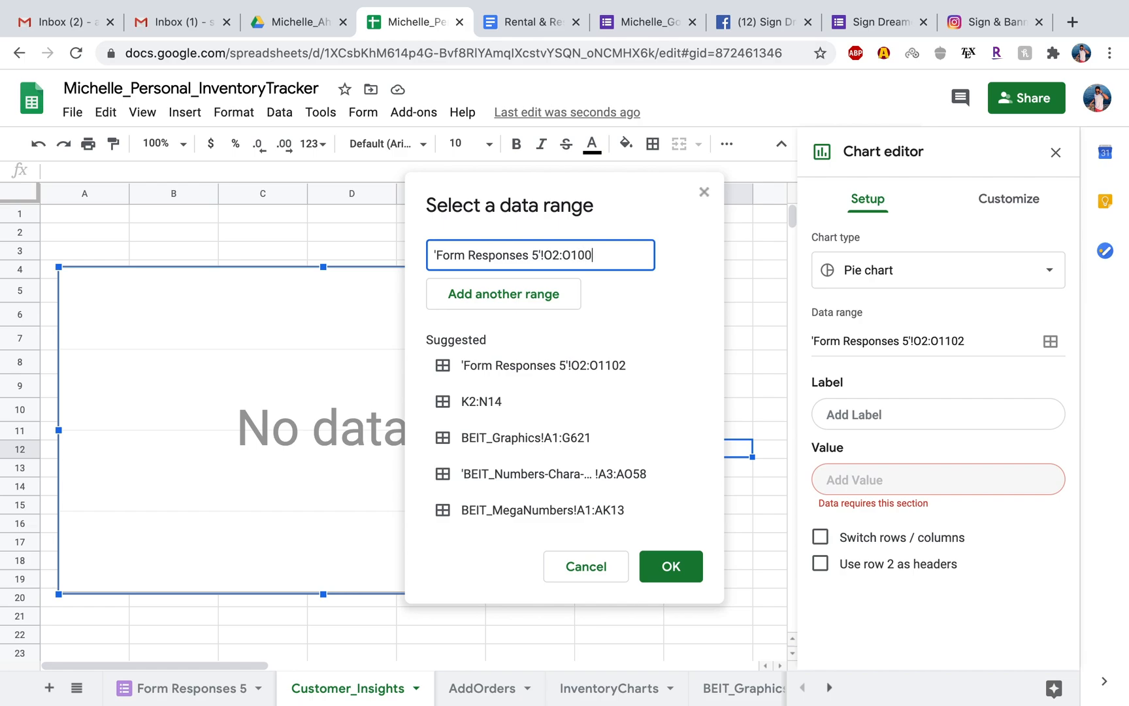
left_click(674, 567)
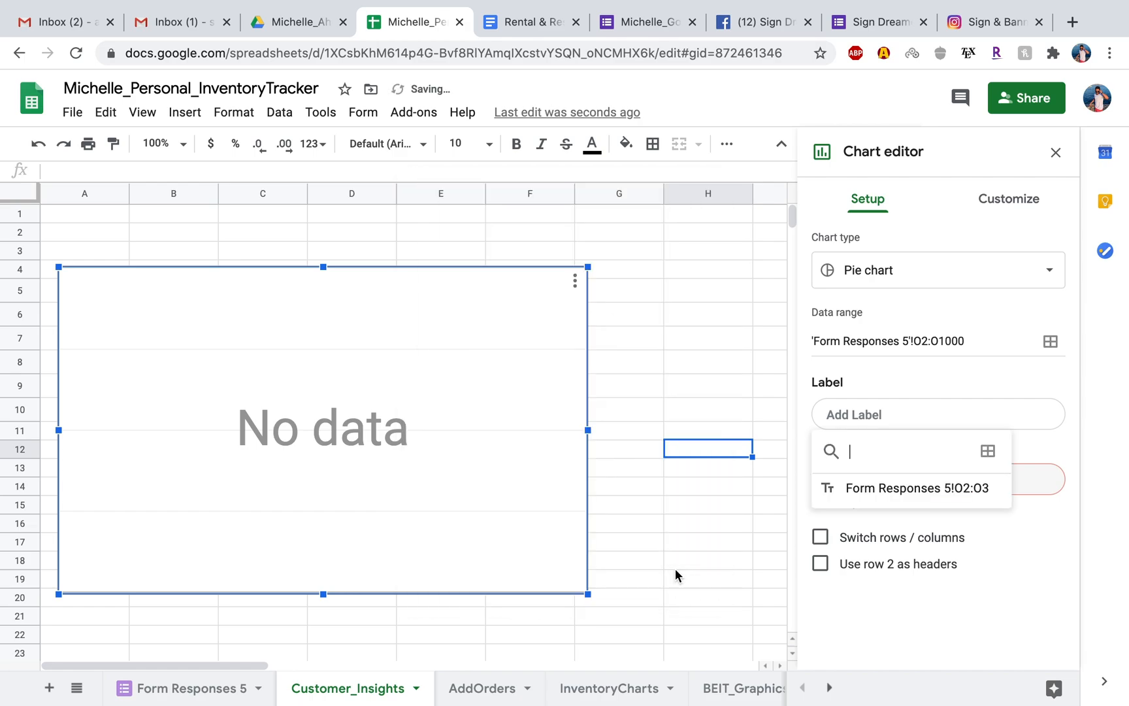
left_click(938, 487)
Try to extend the chart's label range to O2:O1000 by editing the range text, and clear the entry.
left_click(1045, 414)
left_click(1006, 414)
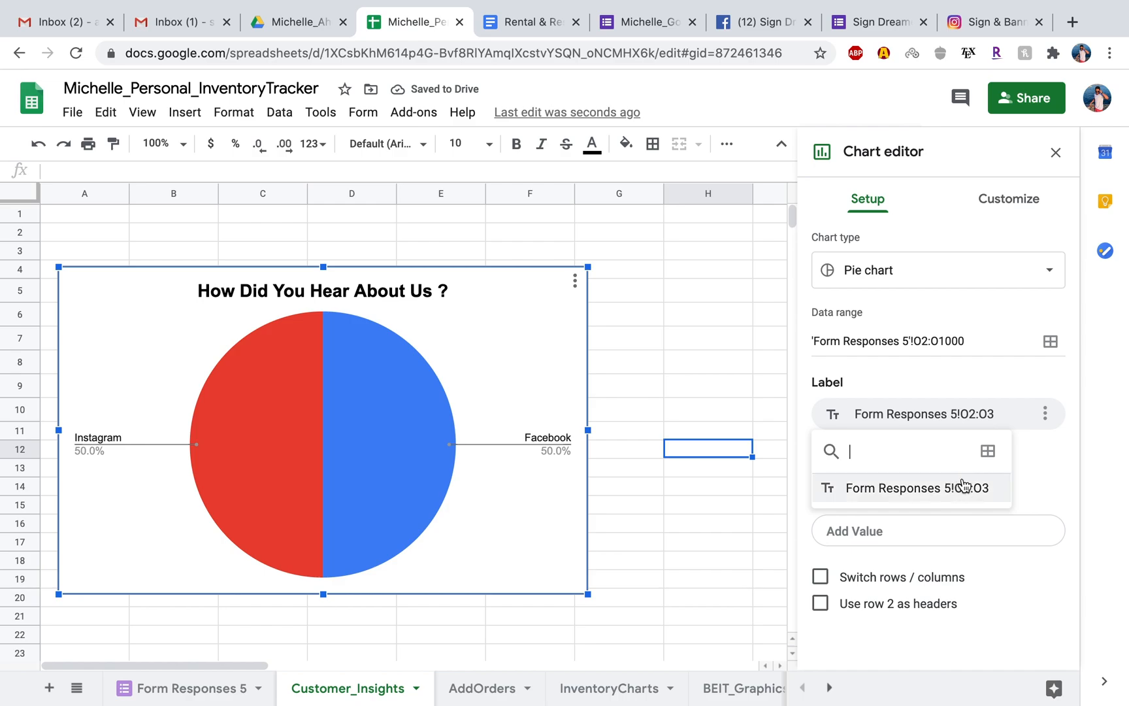
left_click(988, 451)
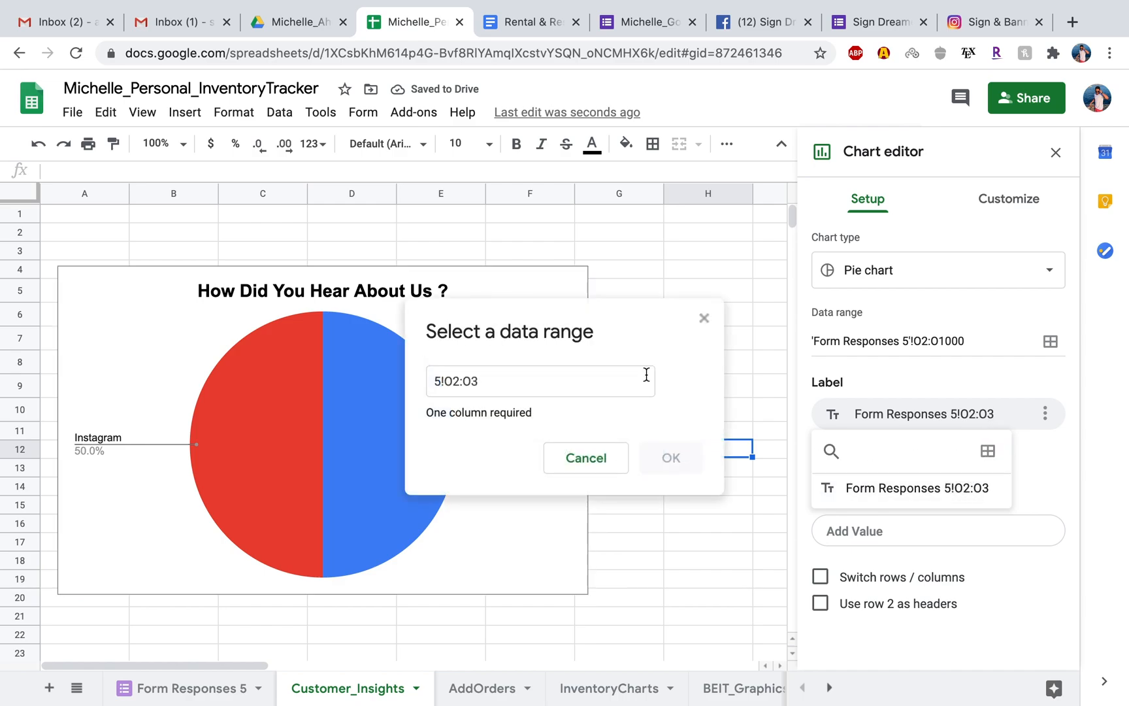
left_click(530, 382)
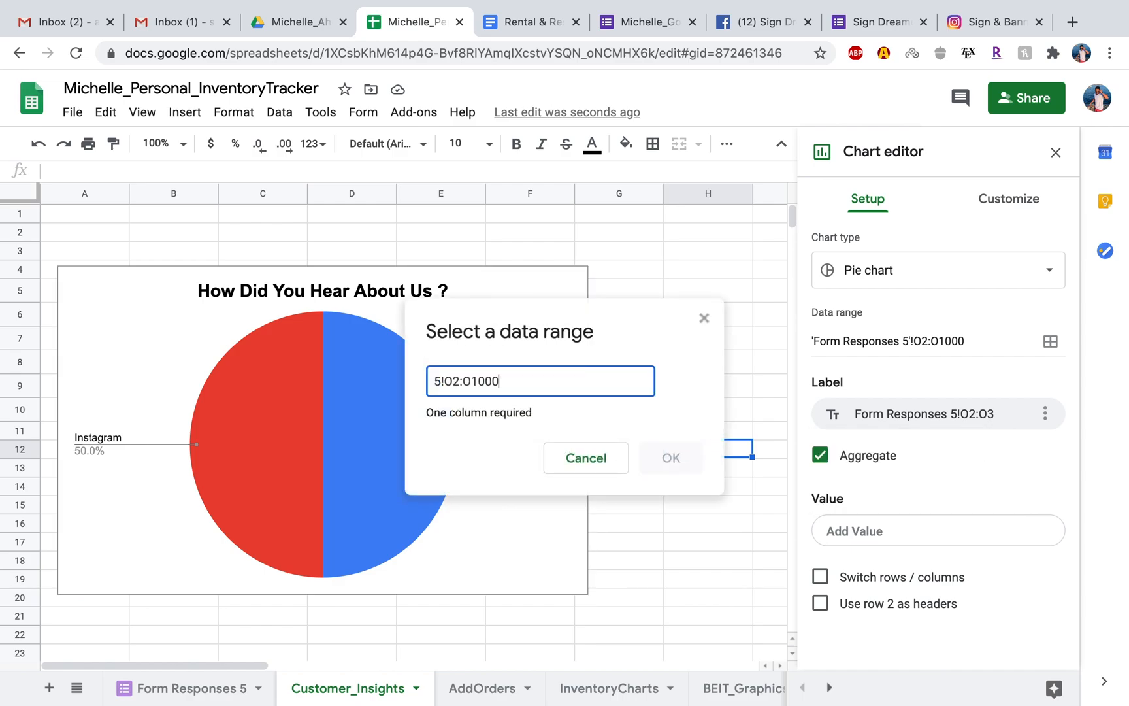
left_click(436, 379)
type("Form")
key("BackSpace")
key("BackSpace")
key("BackSpace")
key("BackSpace")
left_click_drag(562, 383, 386, 382)
key("BackSpace")
Select O2:O1102 on Form Responses 5 as the range for the chart's label, confirm it, and leave the chart editor.
left_click(219, 690)
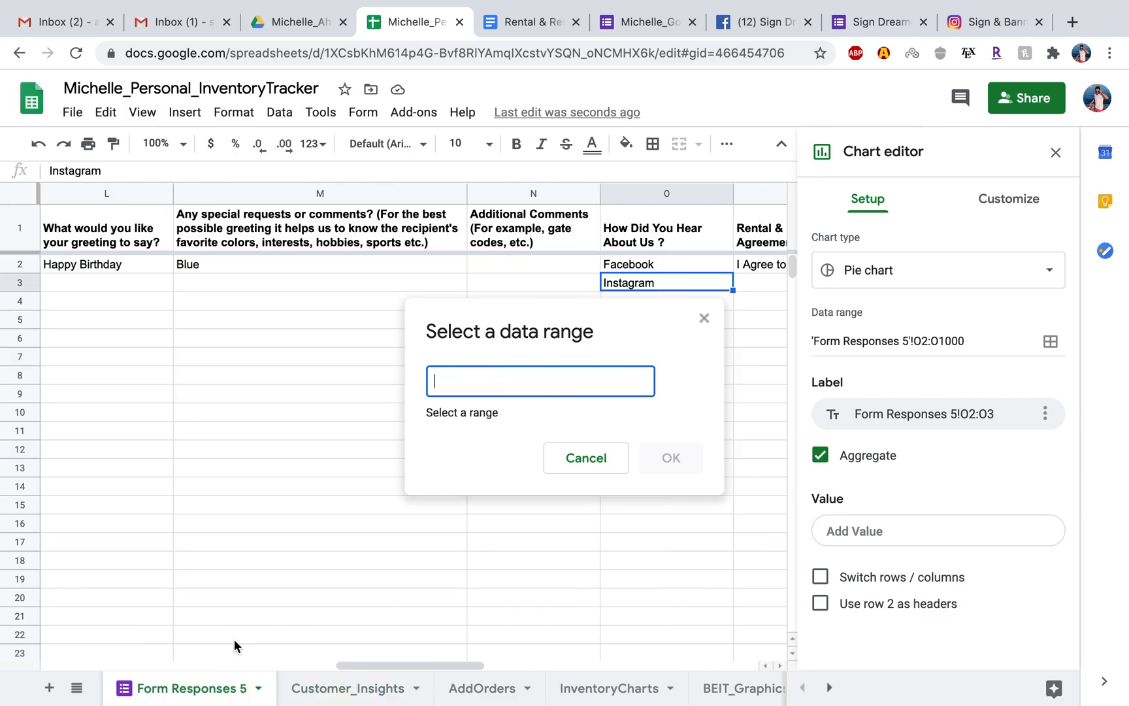
left_click(658, 261)
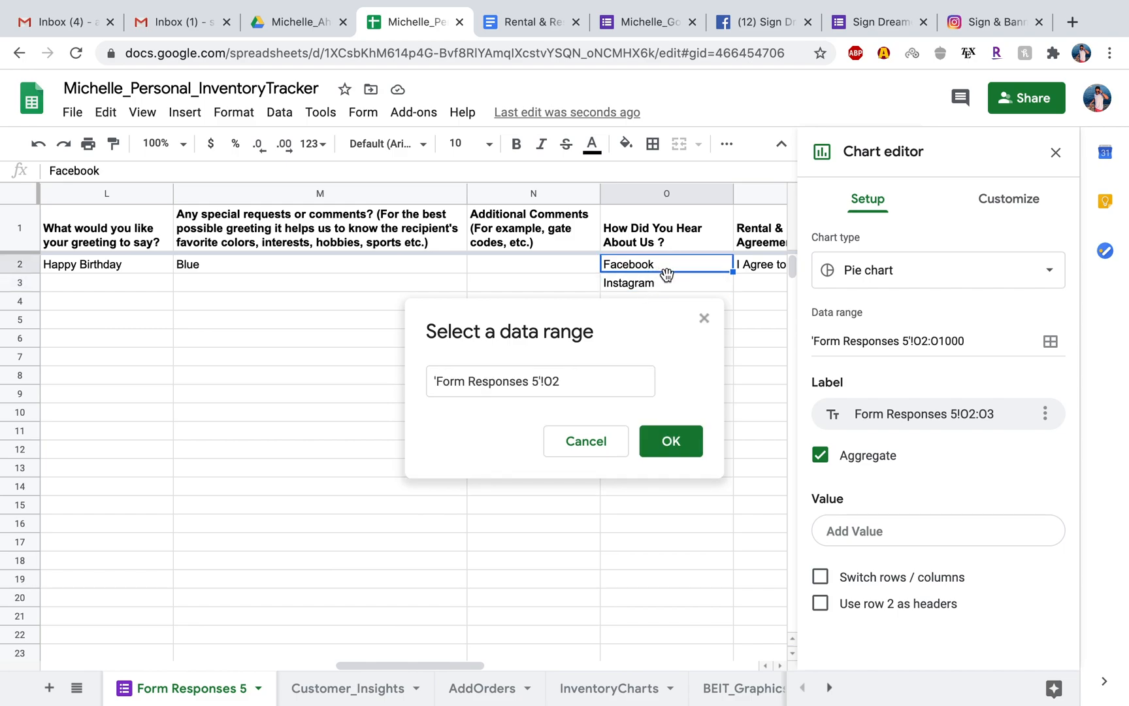
left_click_drag(666, 273, 668, 281)
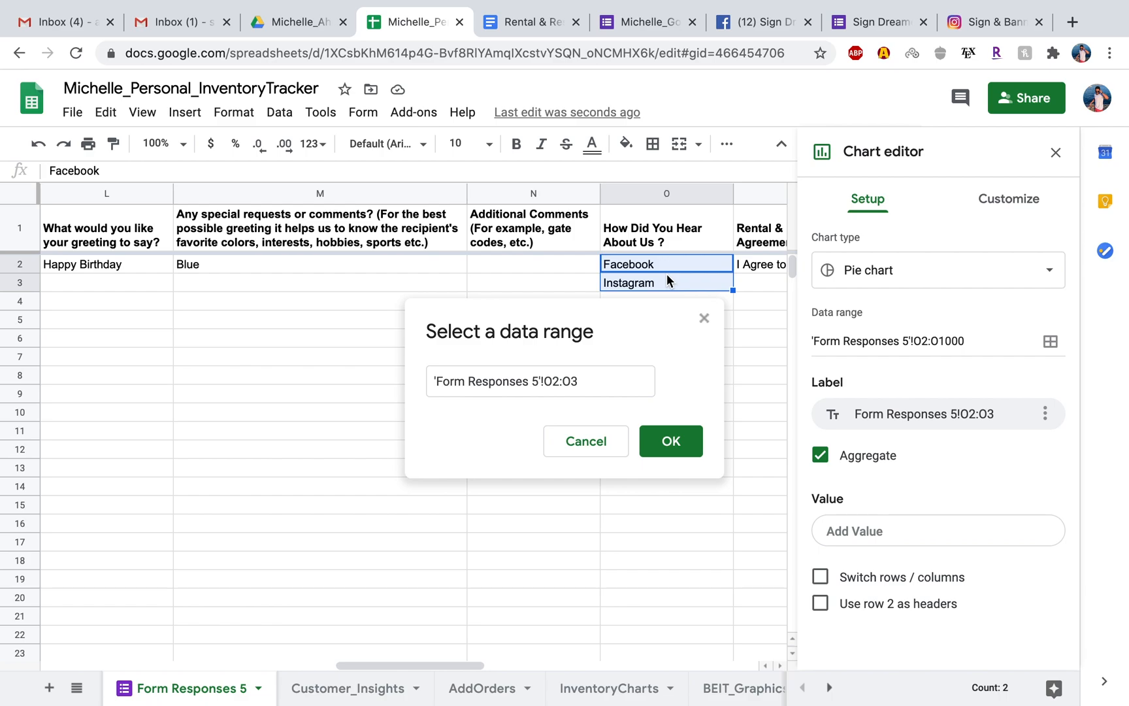
key("ctrl+shift+Down")
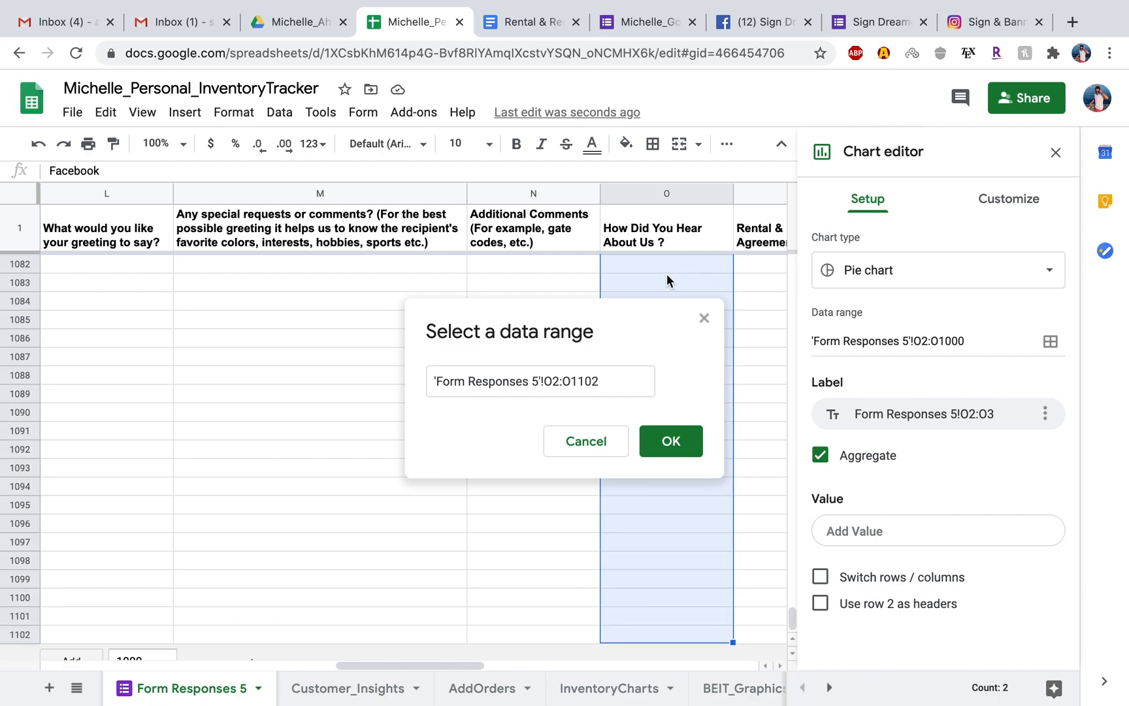
left_click(659, 446)
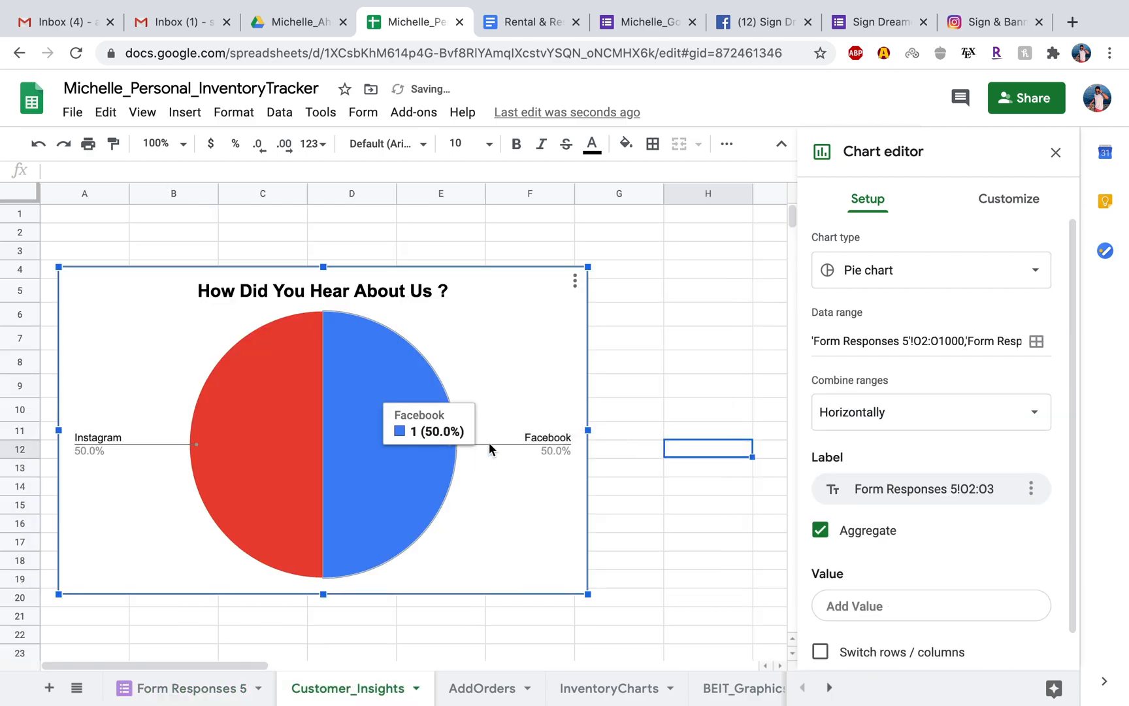
left_click(724, 434)
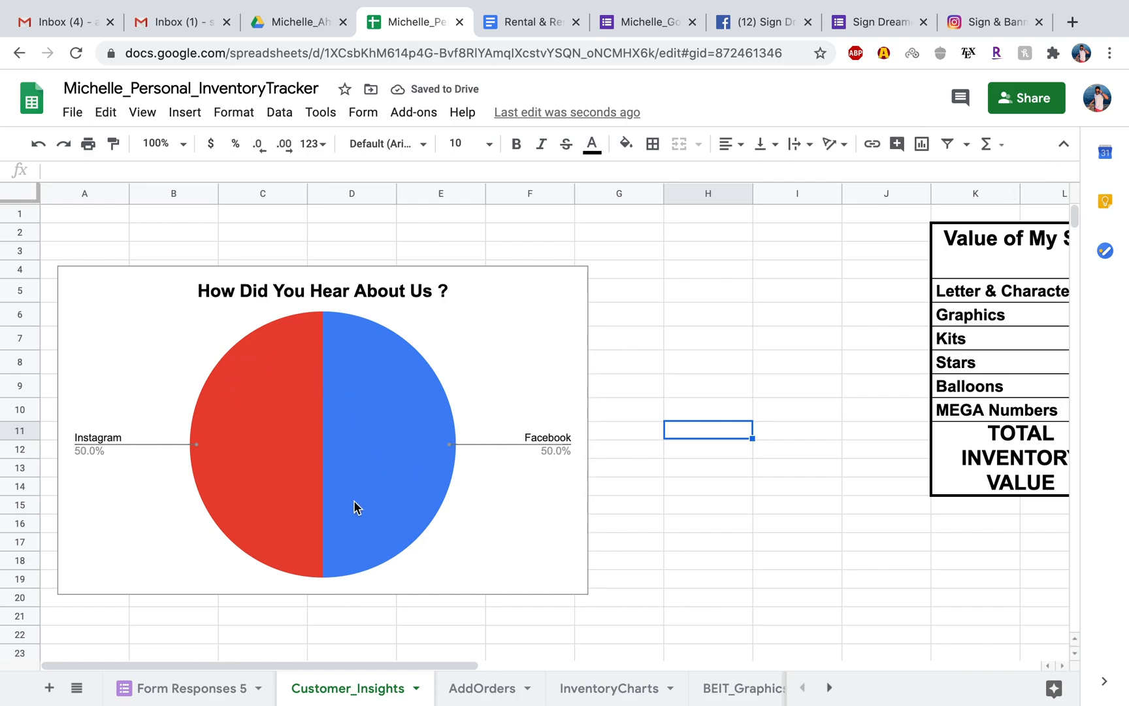
Delete the Instagram entry from cell O3 of Form Responses 5.
left_click(195, 687)
scroll(680, 470, "up", 10)
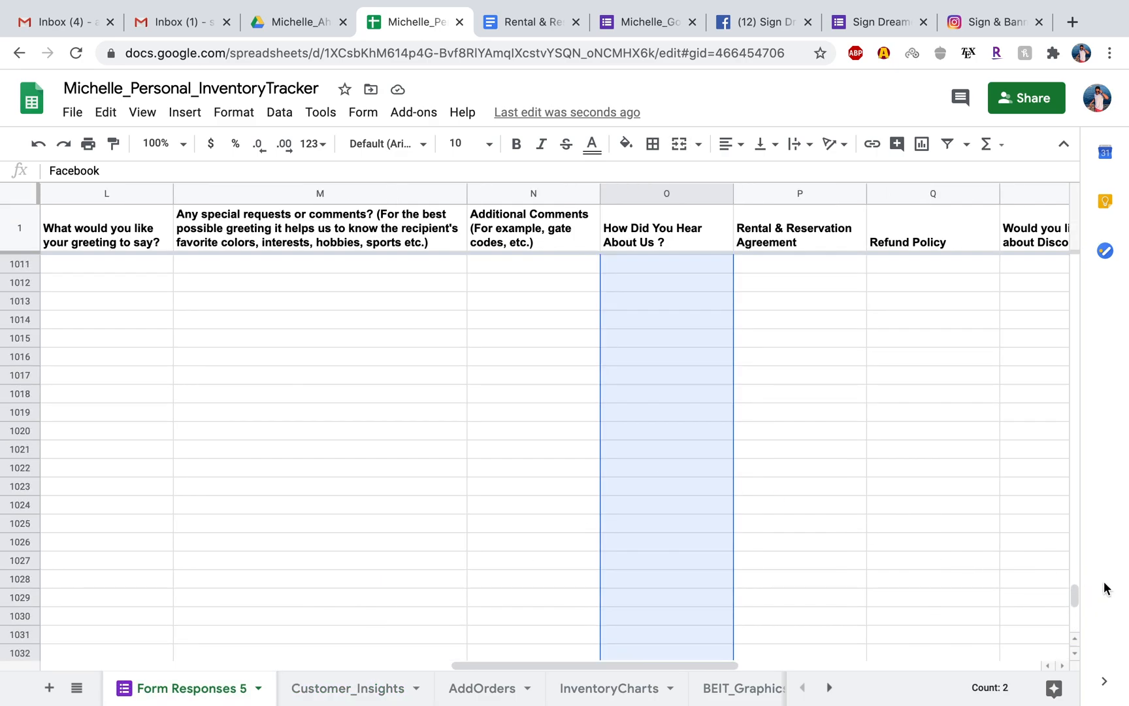
left_click_drag(1077, 594, 1078, 188)
left_click(804, 376)
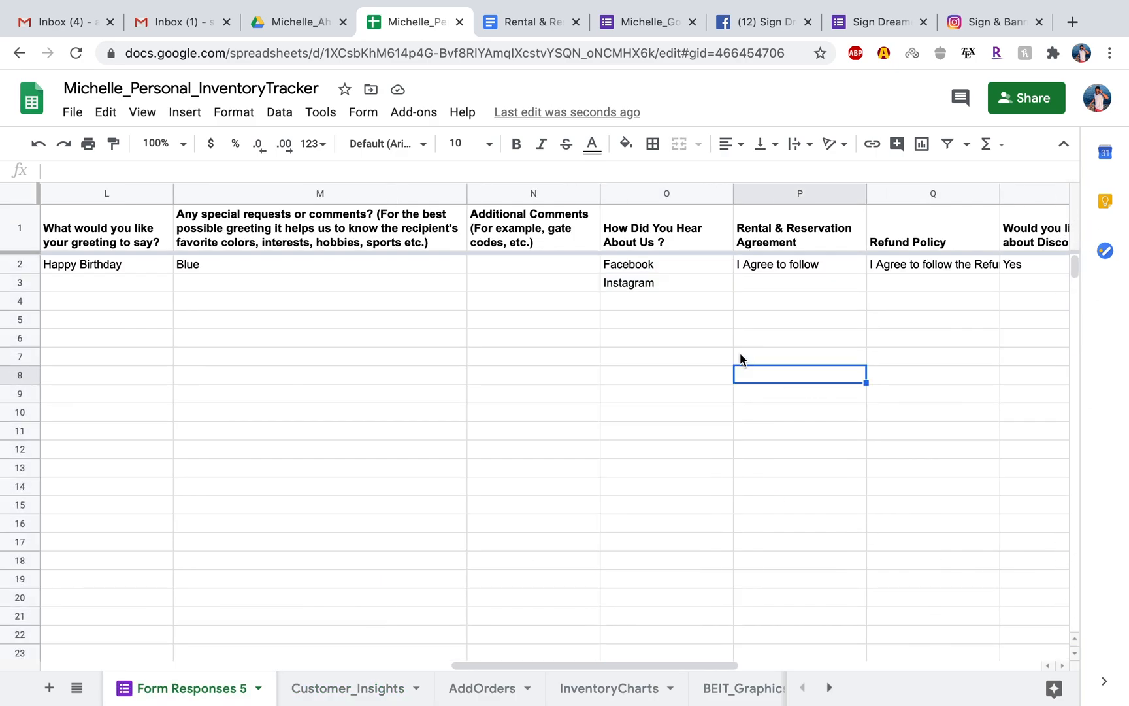
left_click(677, 283)
key("Delete")
left_click(509, 356)
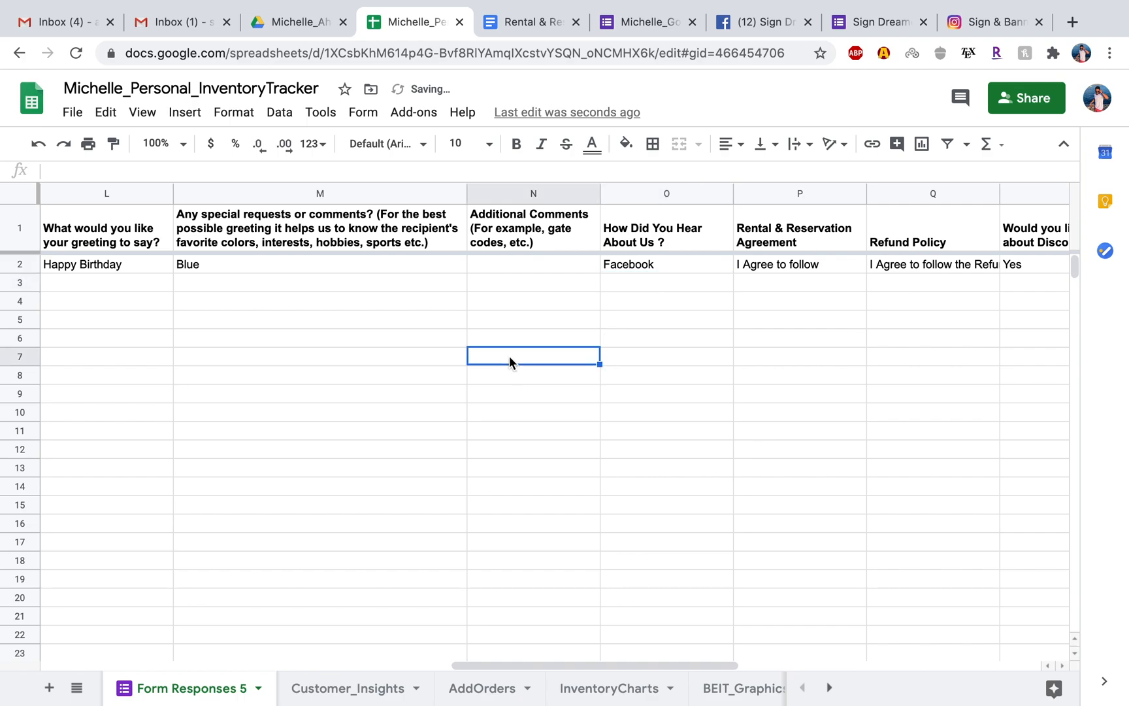
Switch to the Sign Dreamers OC Facebook page and start changing the Book Now button's destination with the Link to Website option.
left_click(759, 23)
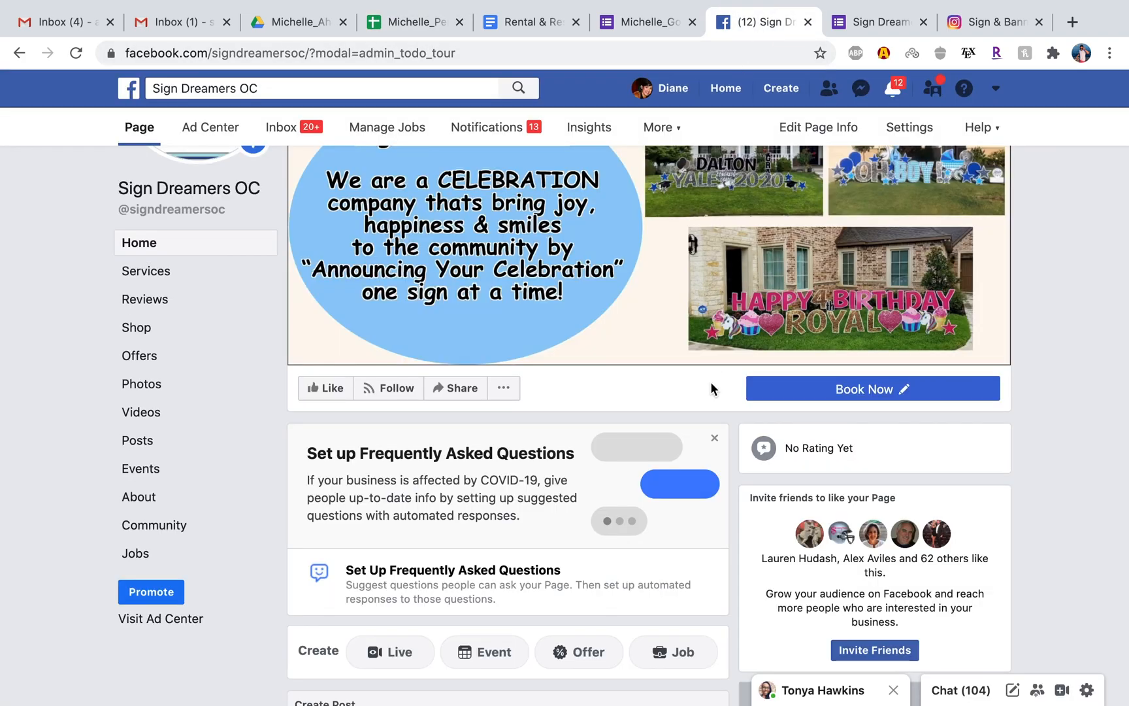
left_click(854, 396)
left_click(794, 459)
left_click(854, 392)
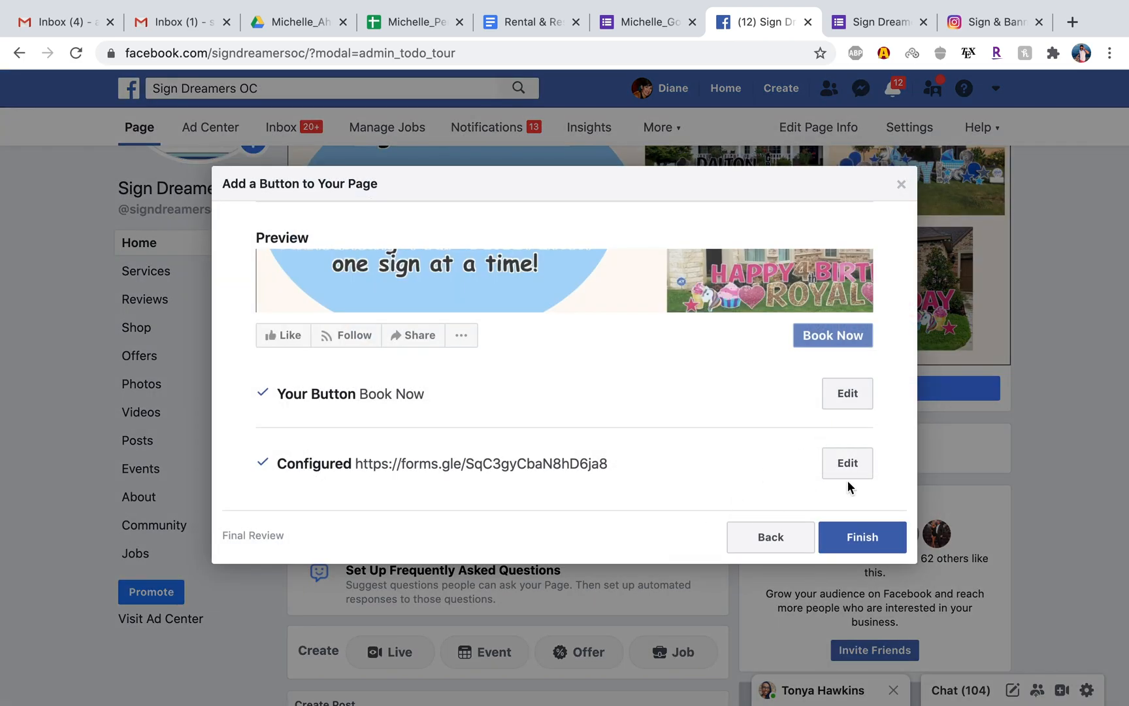
left_click(848, 475)
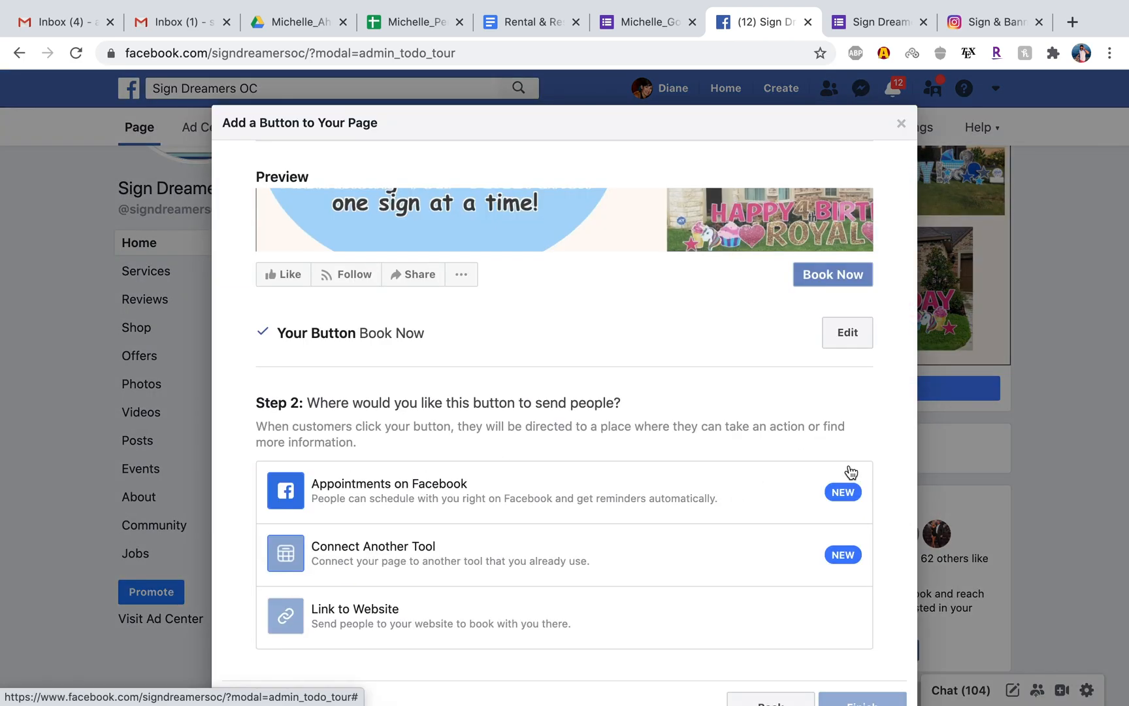
scroll(793, 405, "down", 1)
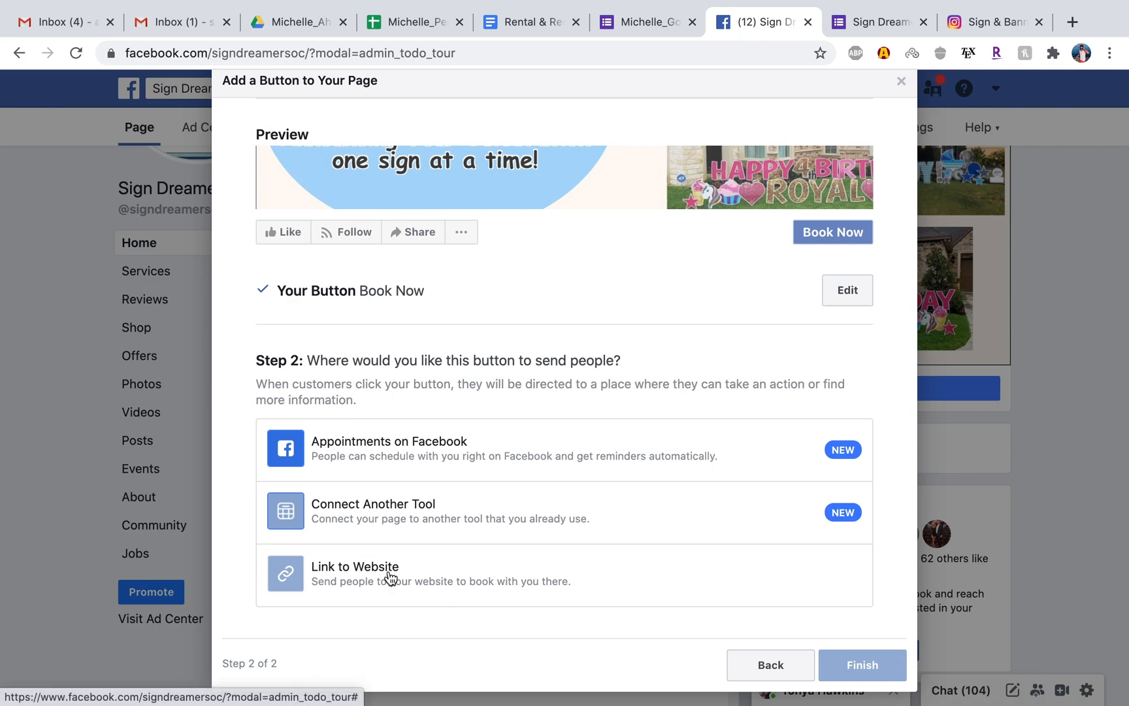
left_click(390, 577)
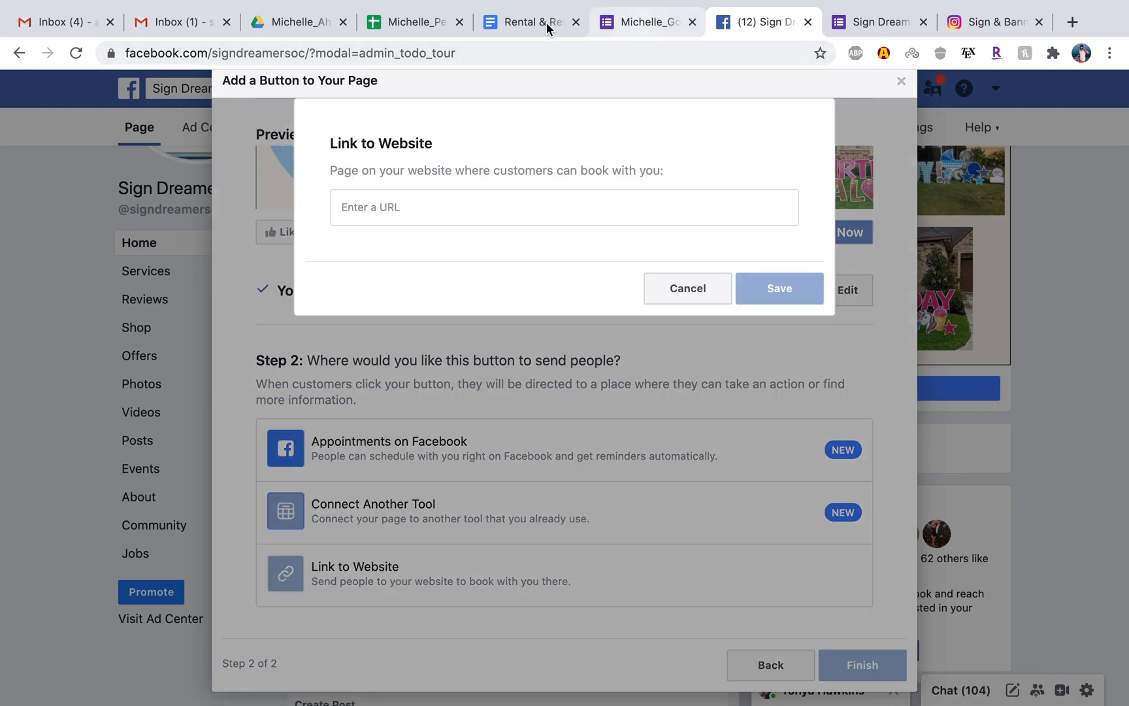
Switch to Google Drive and open the SignDreamers_OrderSheet_Manual form from the Google_Forms folder in the starred SignDreamersBusinessFolder.
left_click(299, 23)
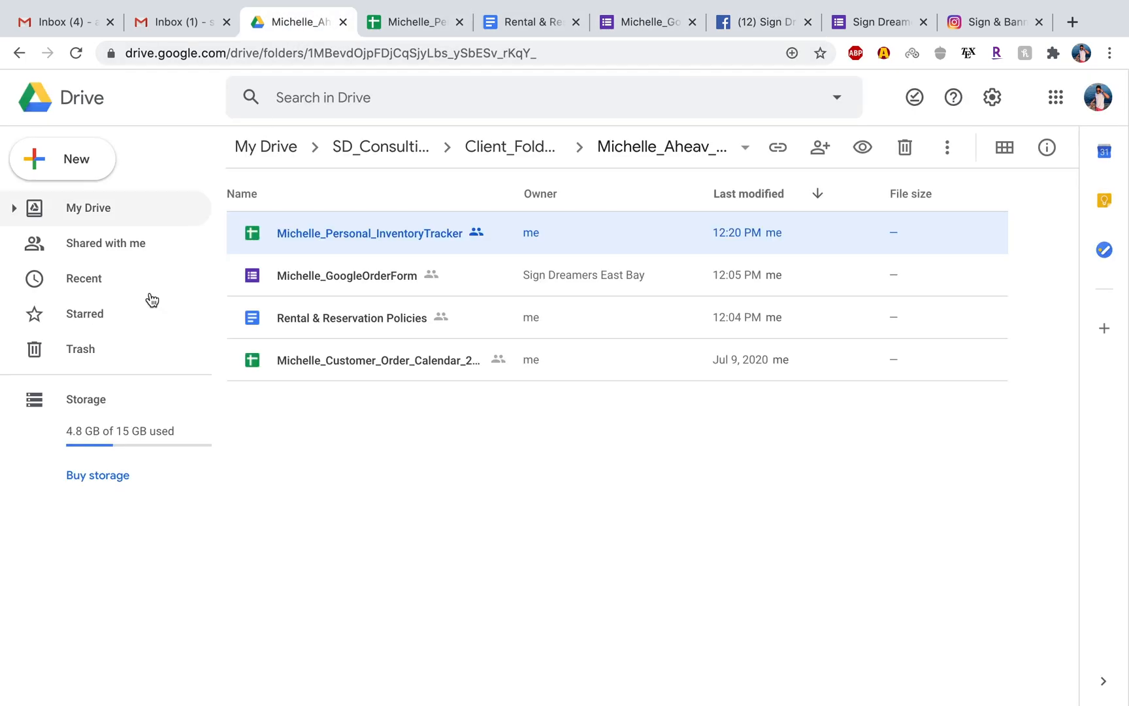
left_click(103, 314)
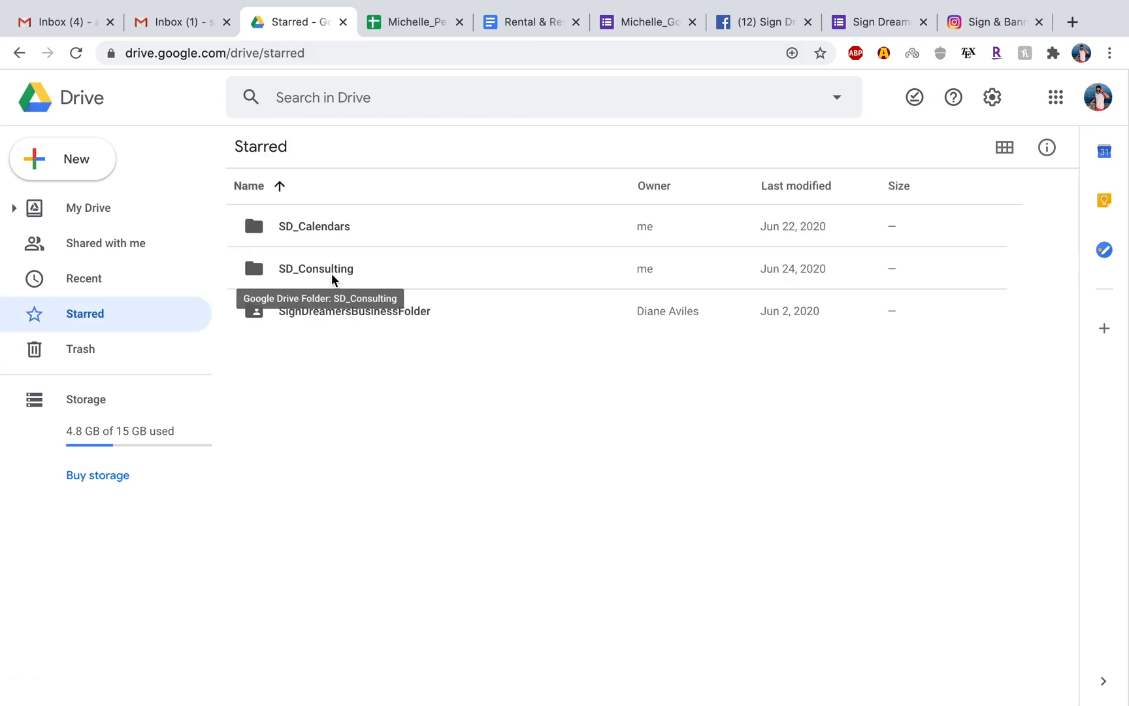
double_click(330, 313)
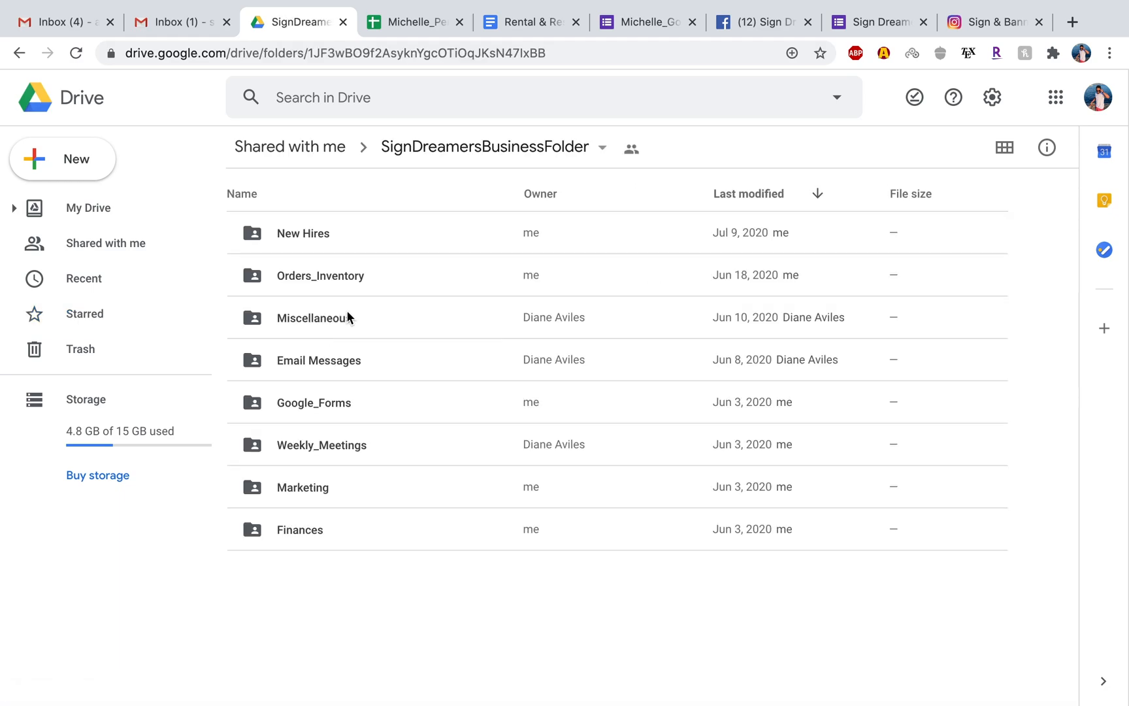
double_click(339, 406)
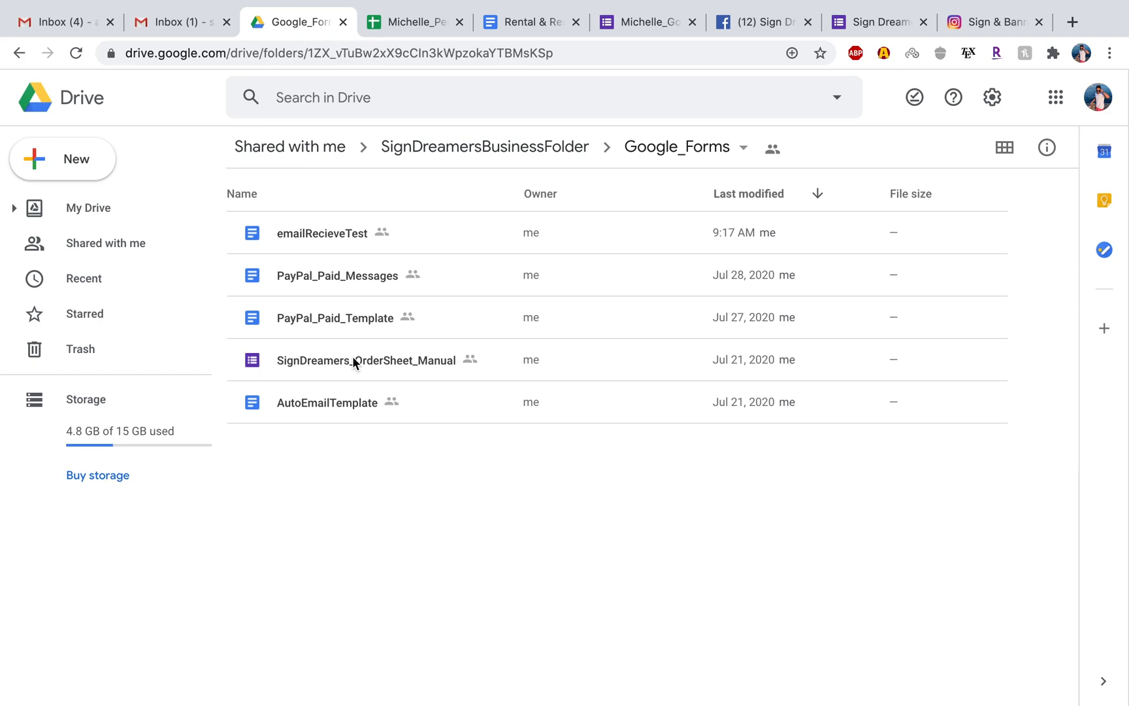
double_click(353, 358)
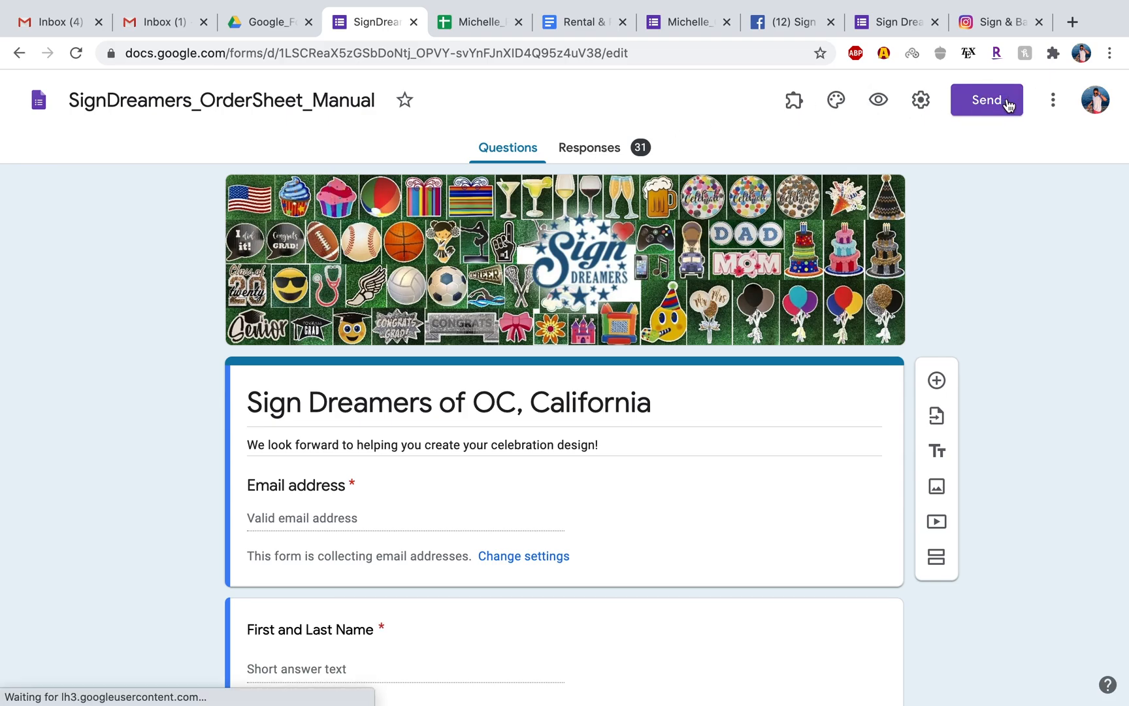
Get the SignDreamers_OrderSheet_Manual form's sharing link as a shortened URL and copy it.
left_click(978, 105)
left_click(503, 230)
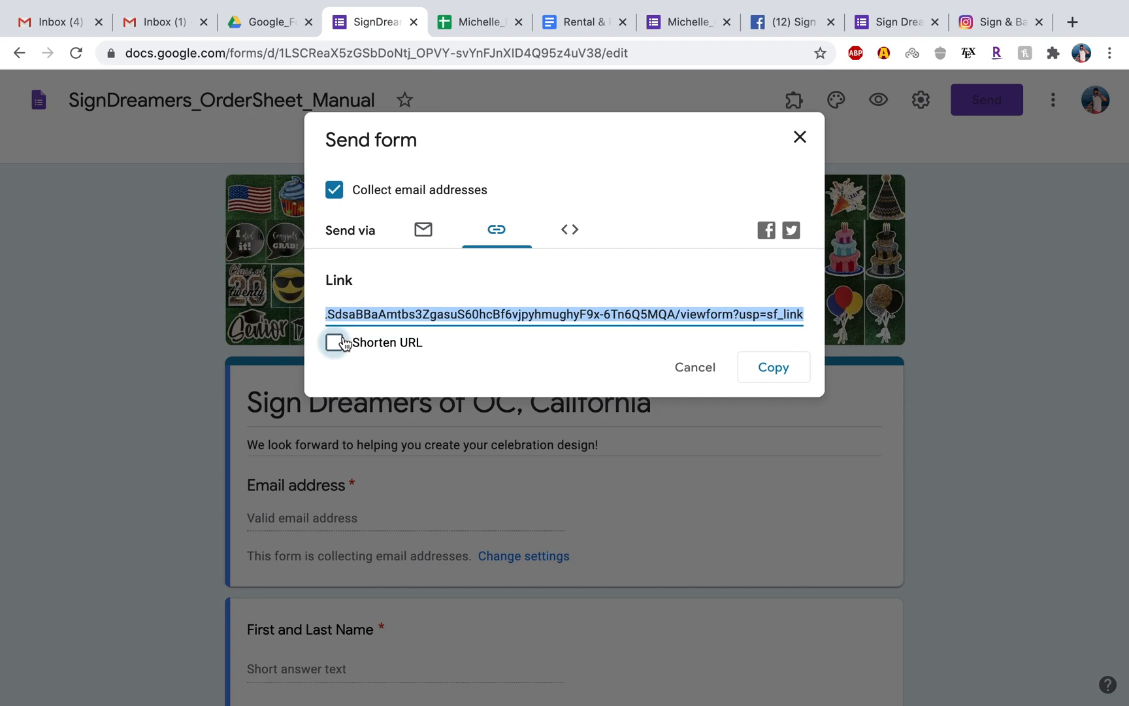
left_click(335, 342)
key("super+c")
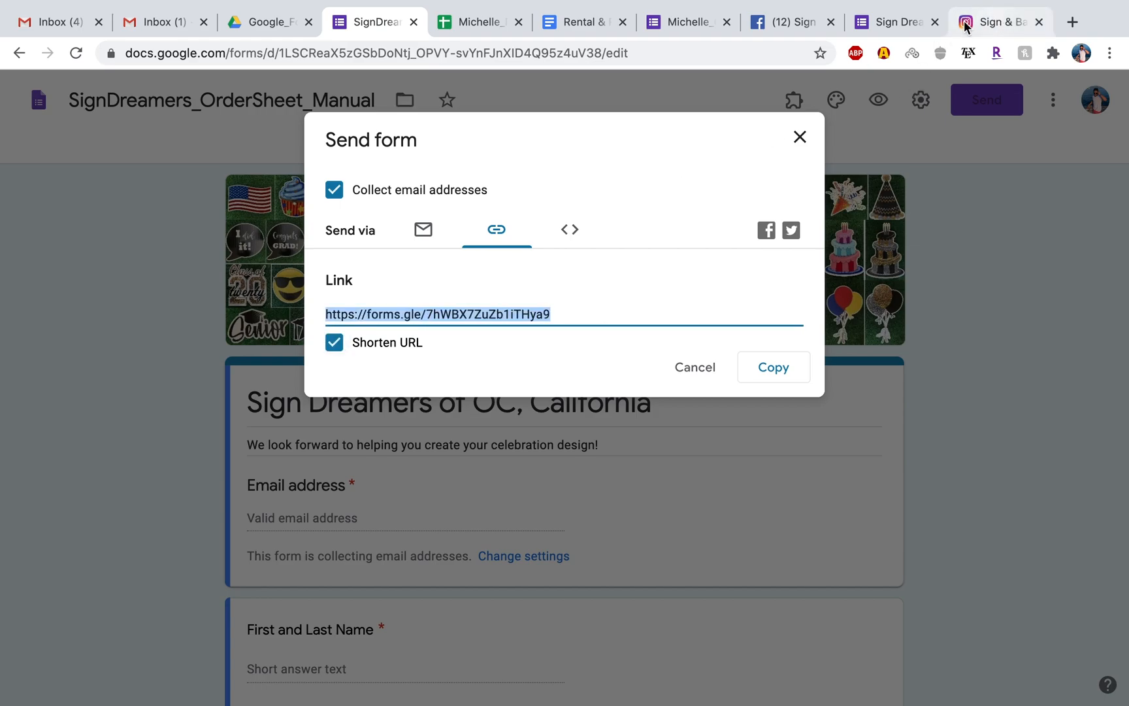
left_click(765, 18)
left_click(517, 207)
key("super+v")
left_click(787, 285)
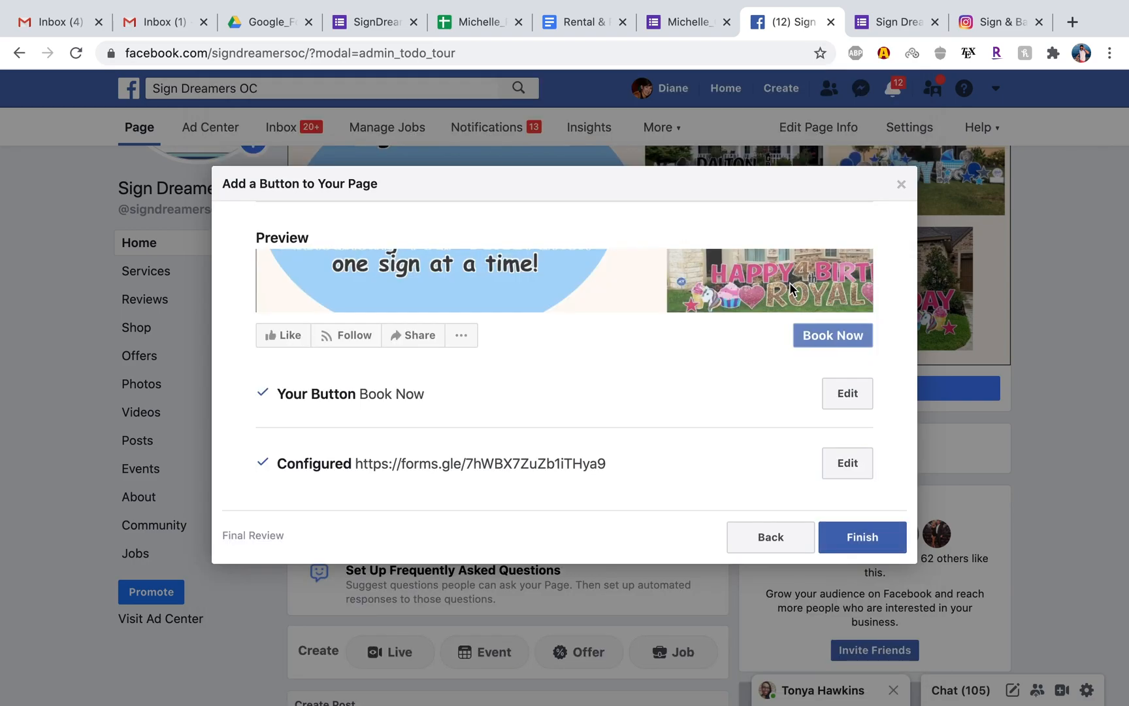
left_click(873, 542)
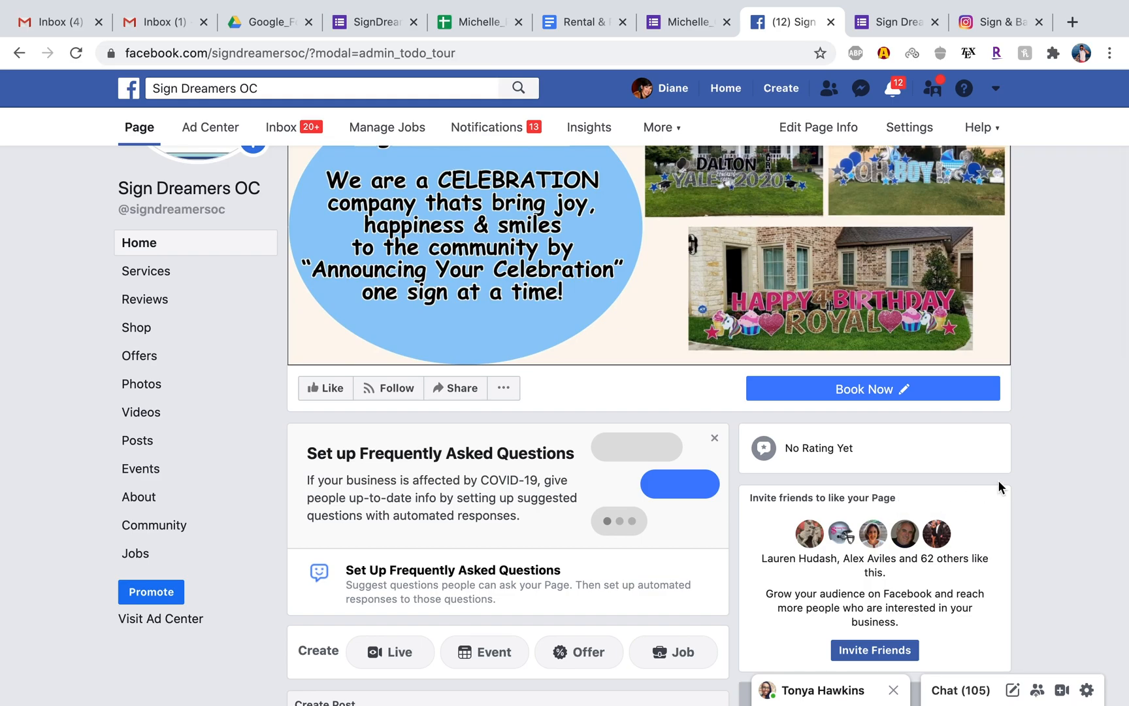
Review the Facebook page, place the Instagram tab directly beside it, and view the signdreamersoc profile.
scroll(999, 487, "down", 3)
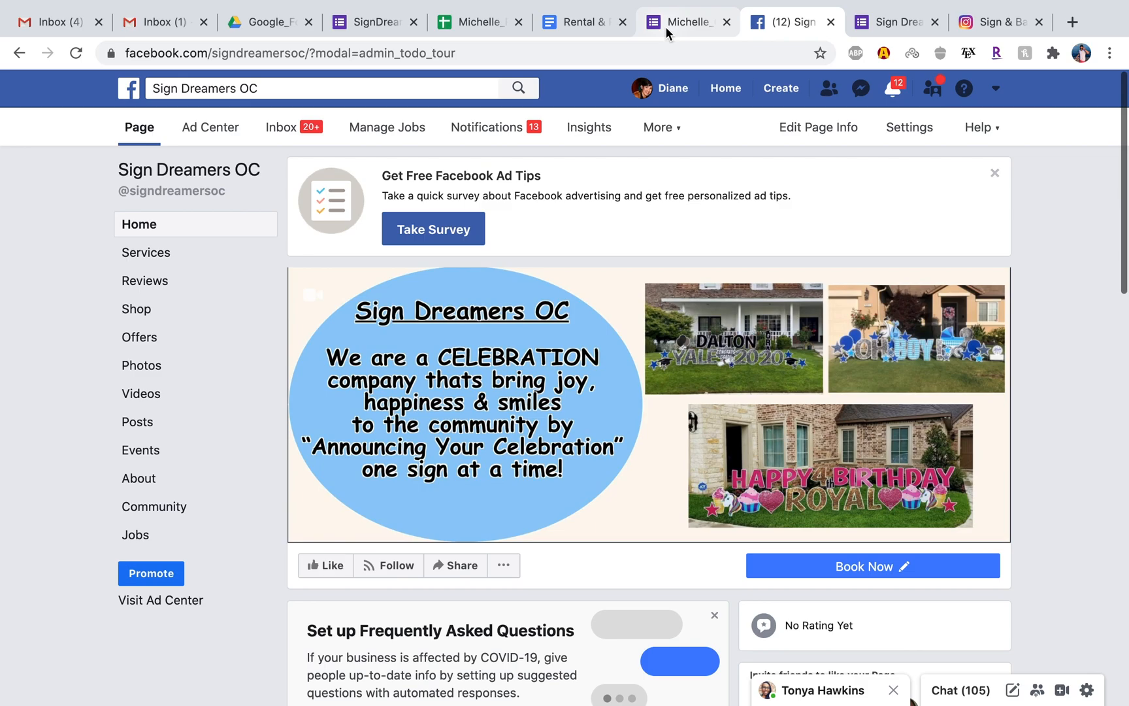
left_click_drag(972, 22, 892, 24)
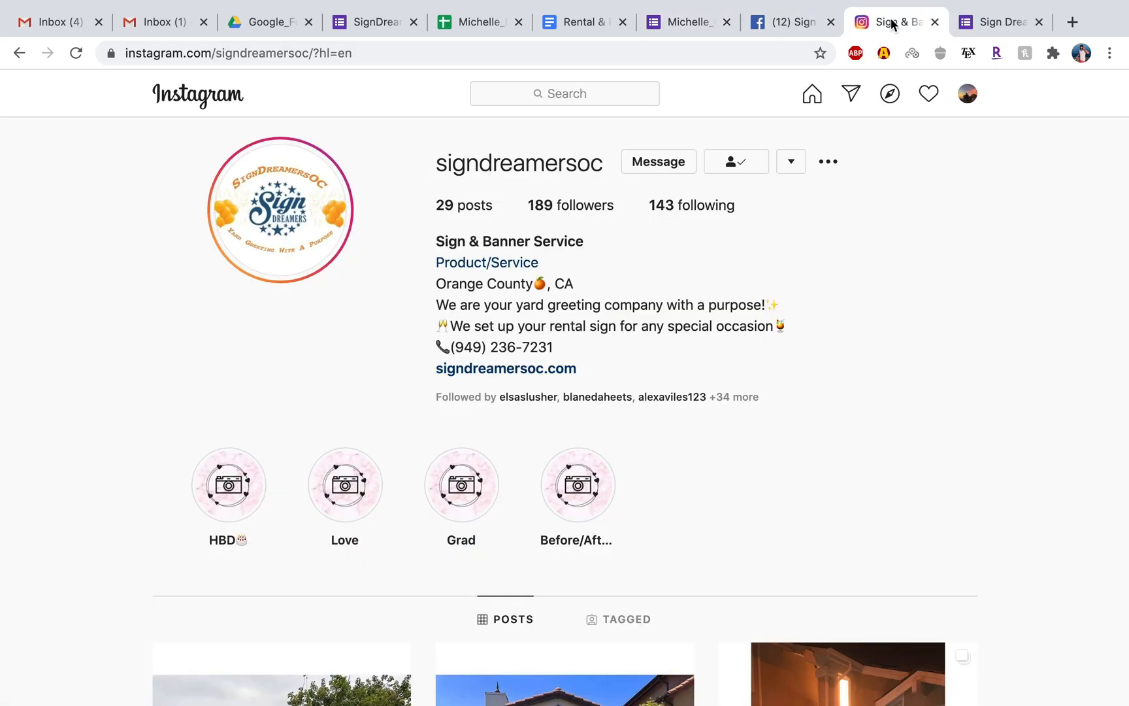
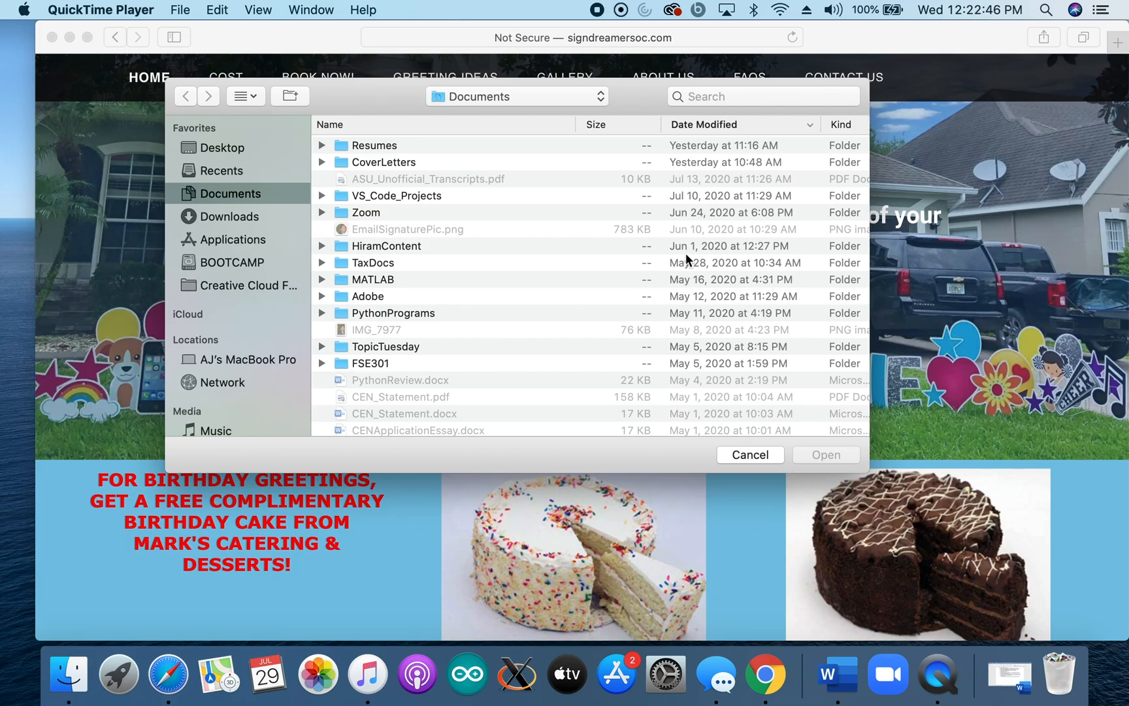
Dismiss the file chooser in Safari and view the Book Now page with the greeting request form on signdreamersoc.com.
left_click(748, 455)
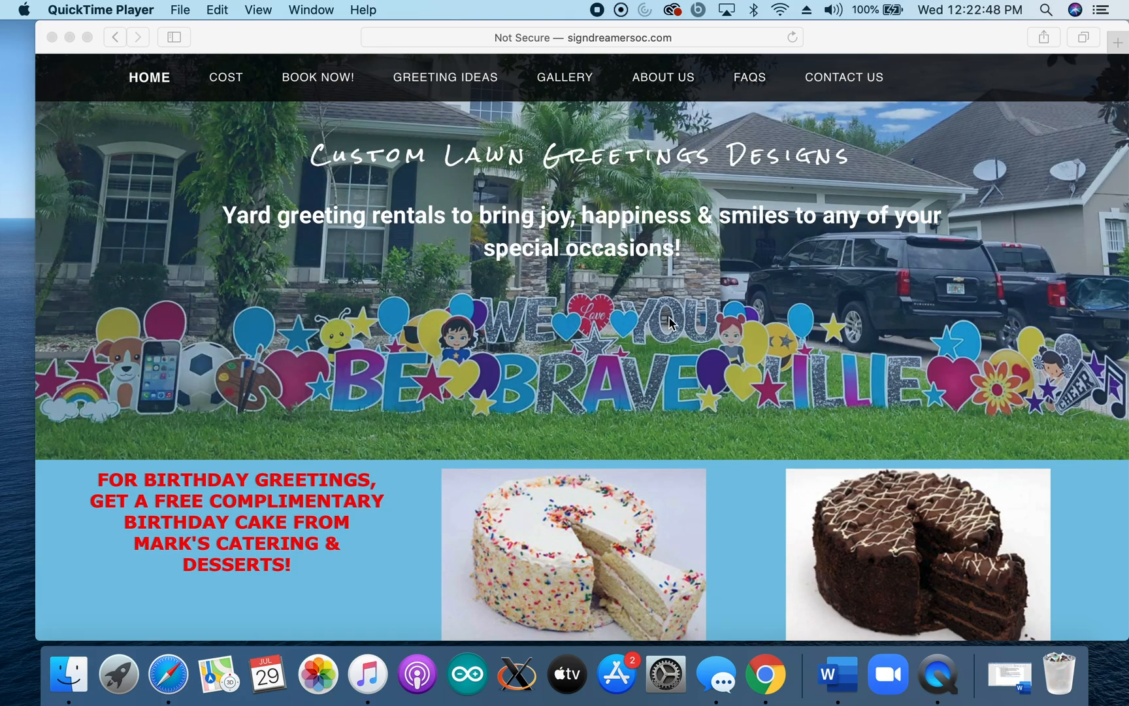
scroll(628, 374, "down", 10)
scroll(392, 196, "up", 10)
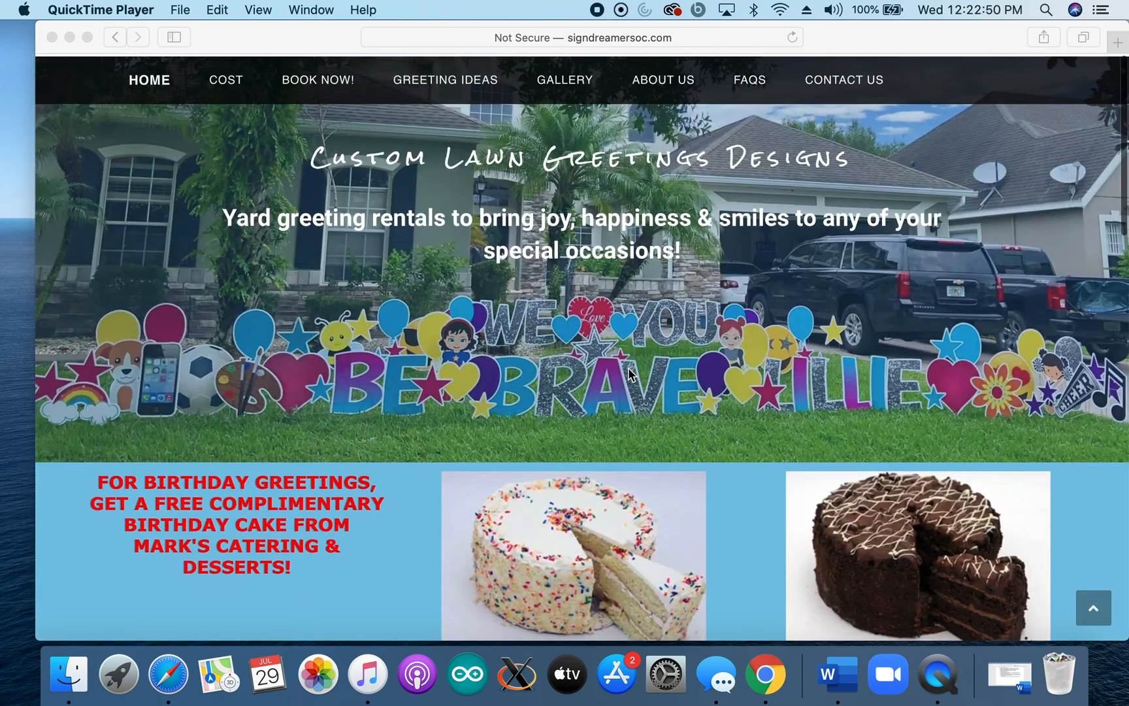
left_click(318, 80)
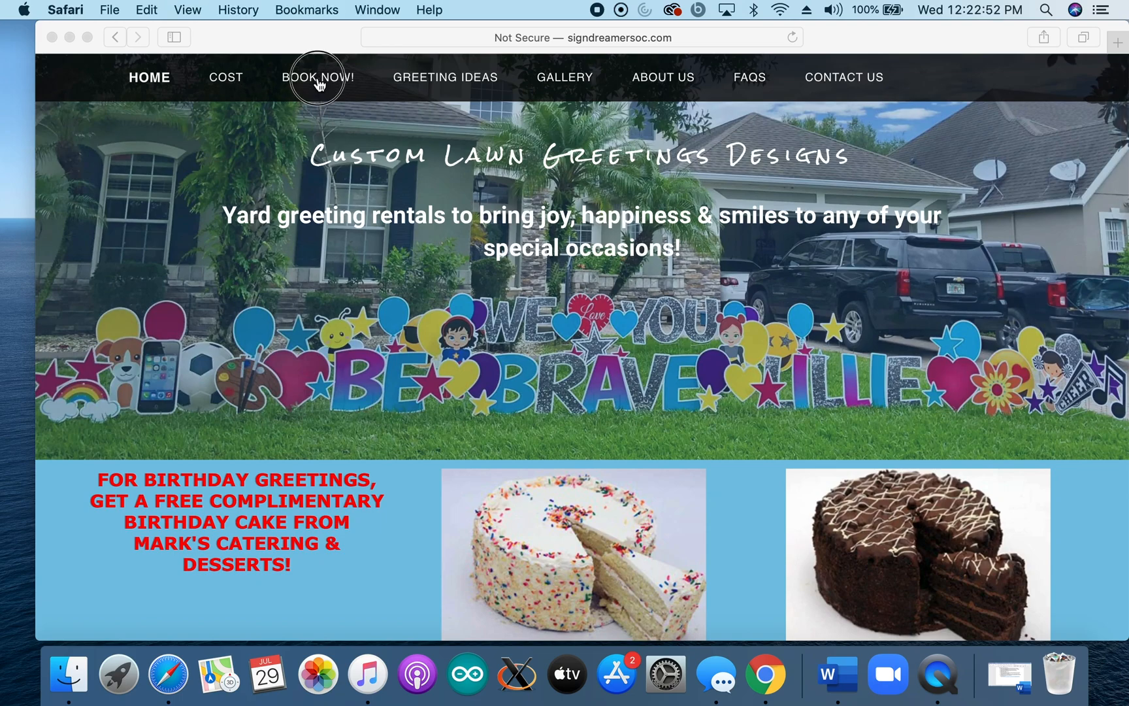
left_click(319, 80)
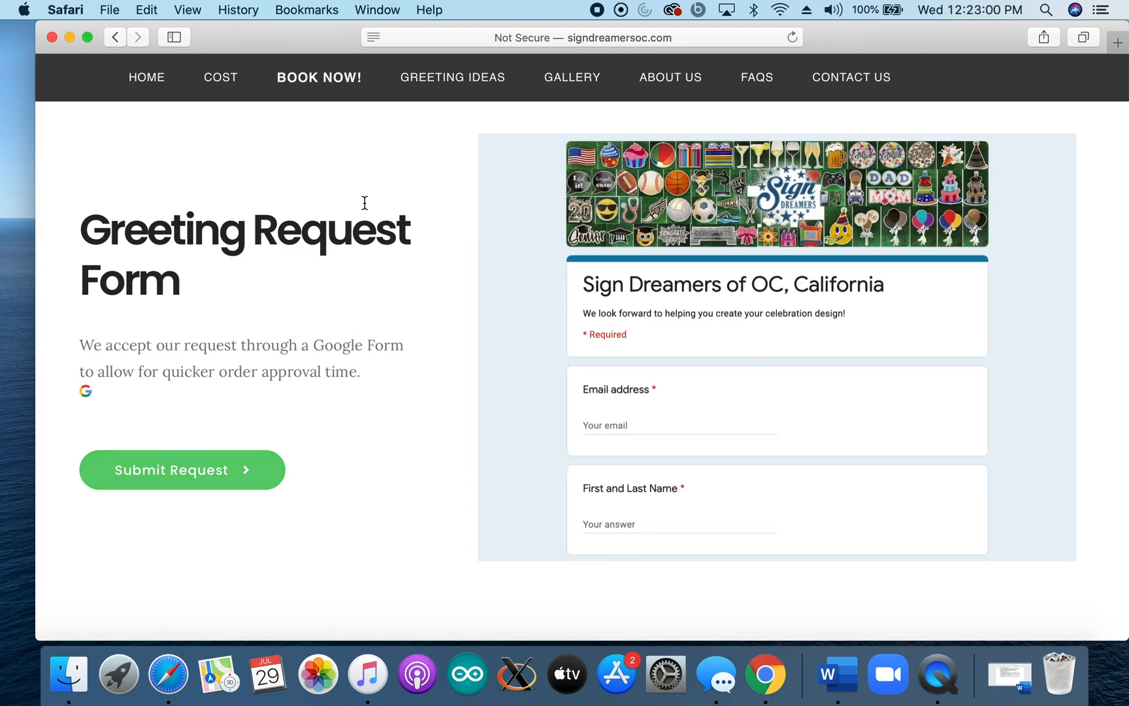
scroll(498, 255, "up", 1)
Switch back to Chrome, dismiss the Send form dialog of SignDreamers_OrderSheet_Manual, and close that form.
key("ctrl+Right")
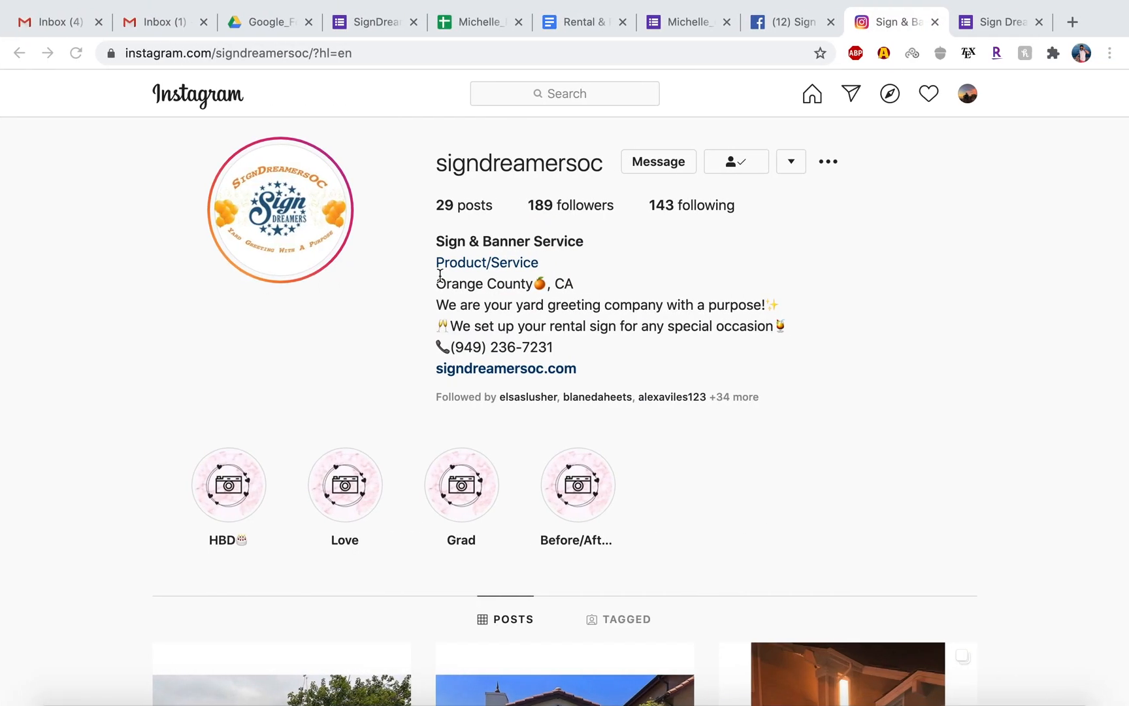
left_click(805, 23)
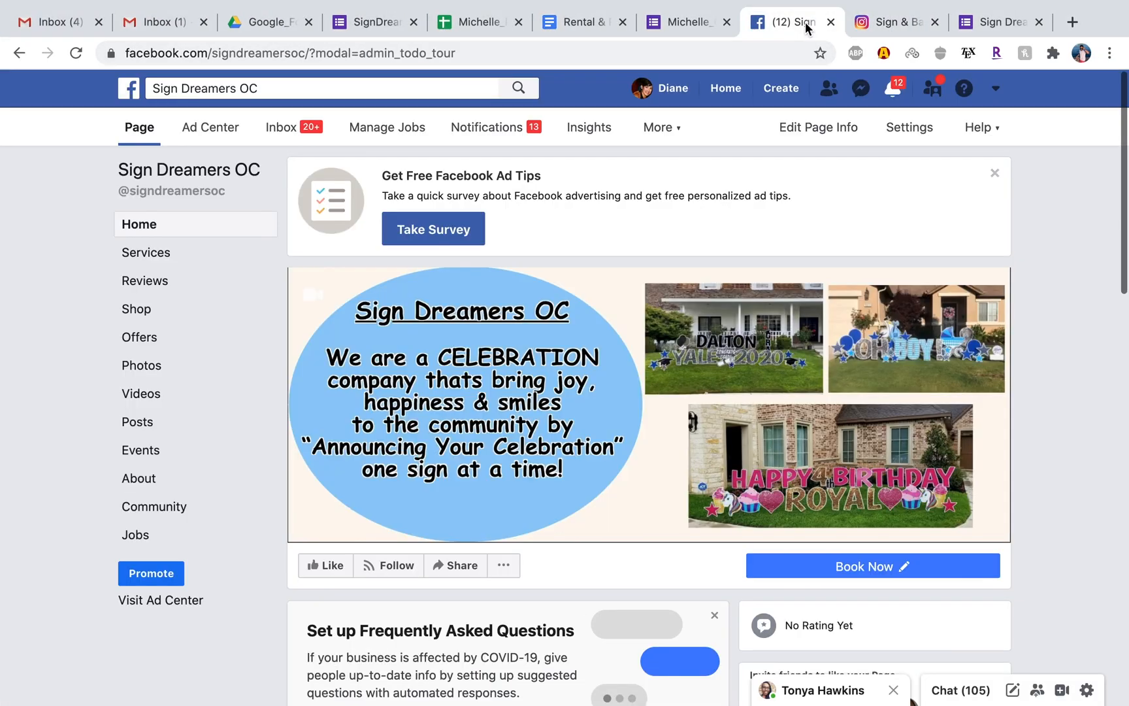
left_click(670, 21)
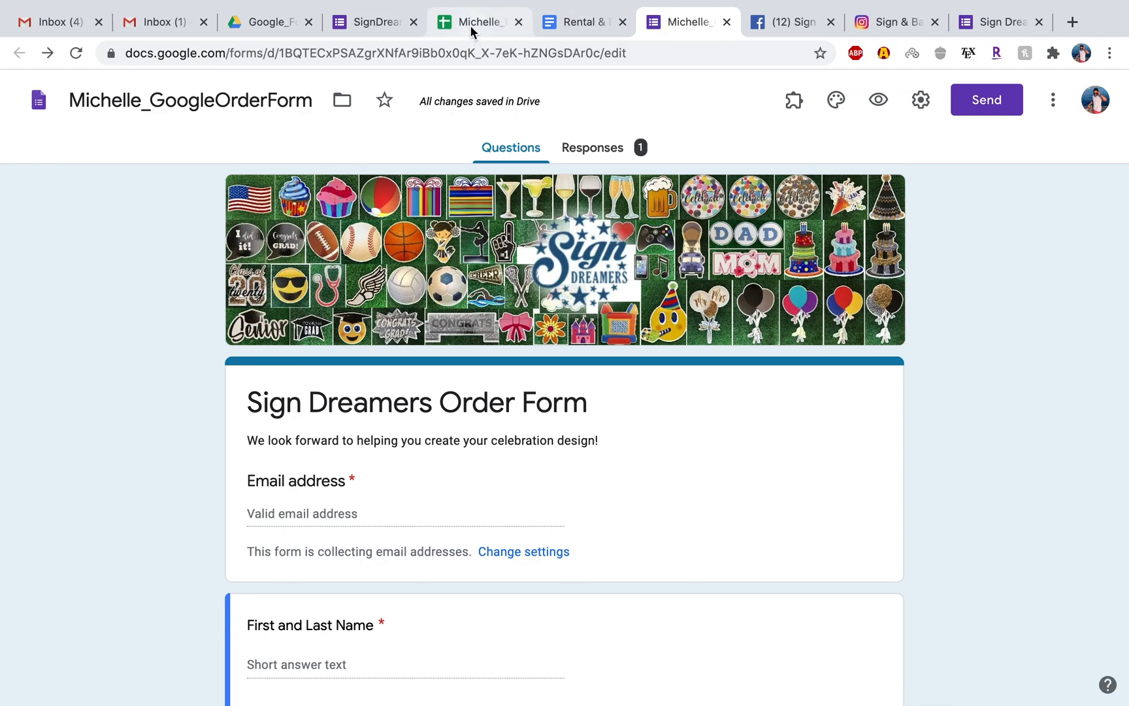
left_click(387, 23)
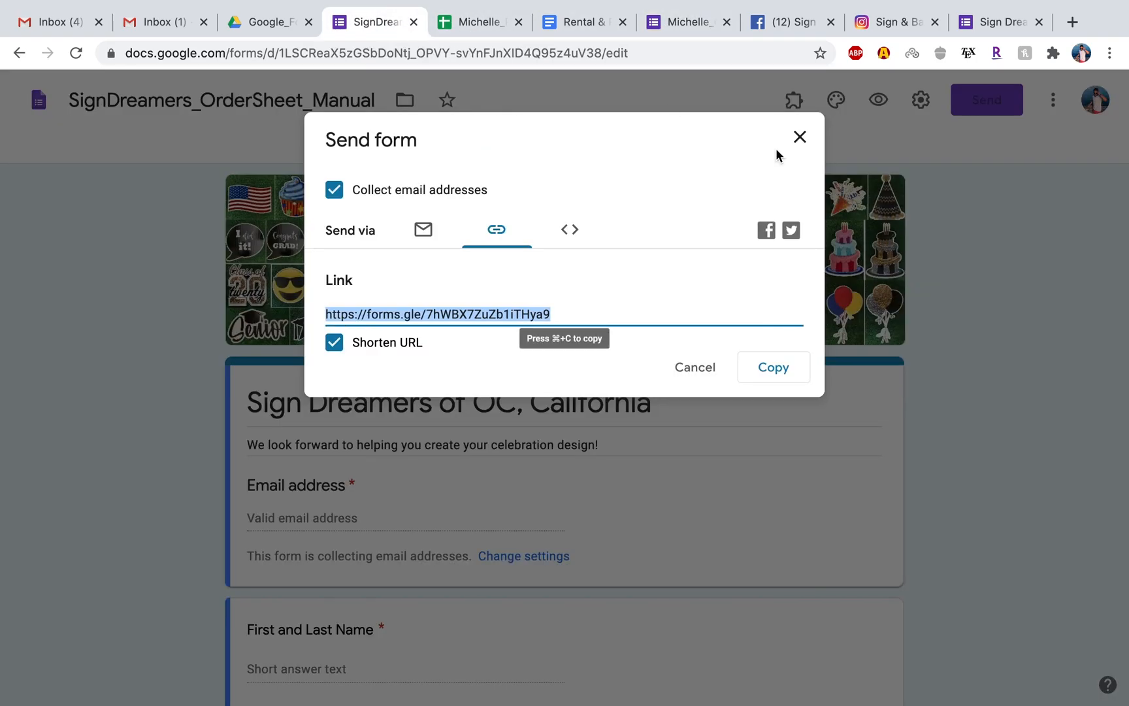
left_click(801, 137)
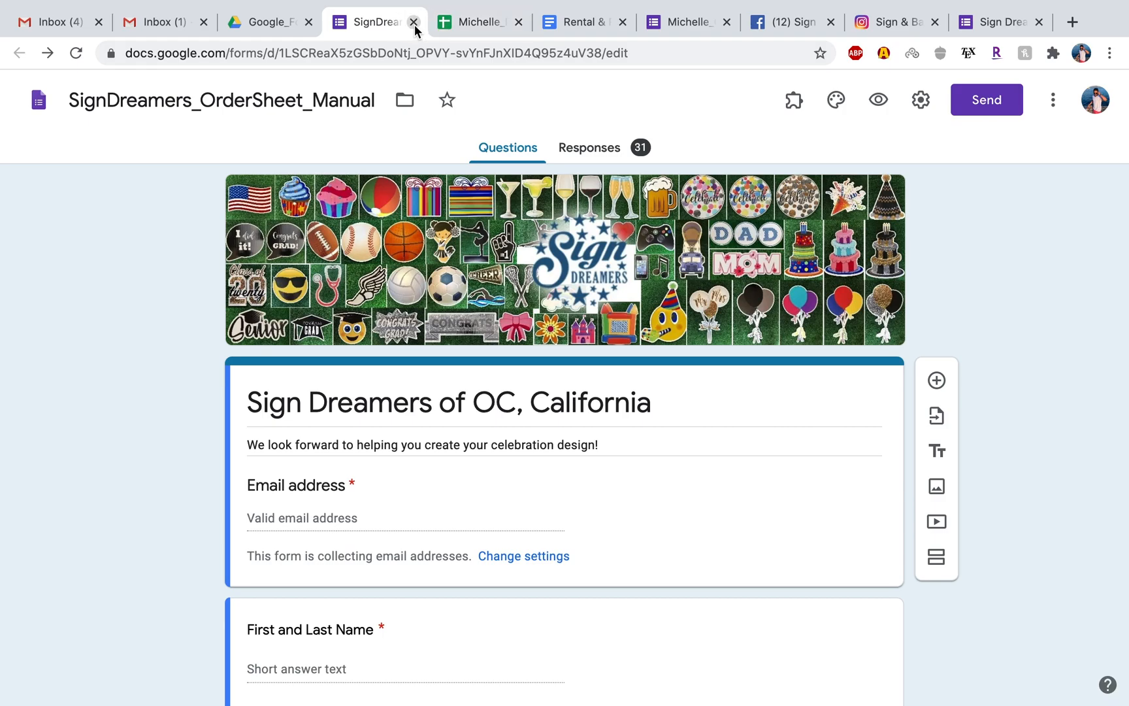
left_click(413, 22)
Preview the Sign Dreamers Order Form as a respondent and look through its questions.
left_click(638, 22)
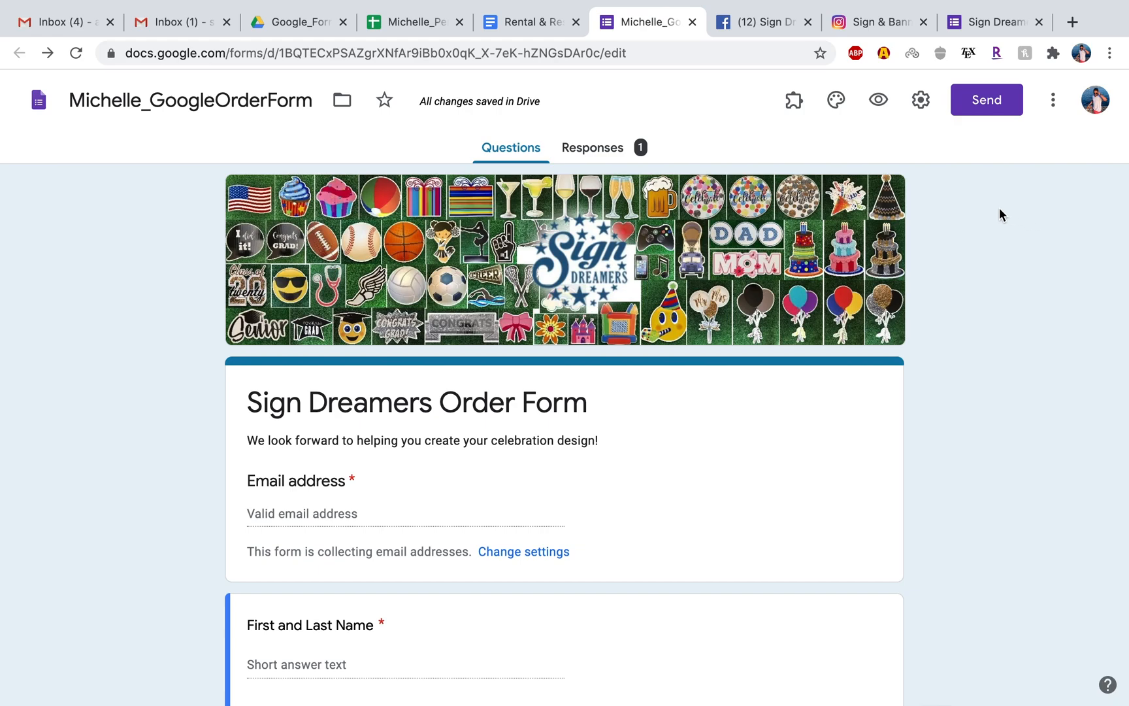
left_click(879, 101)
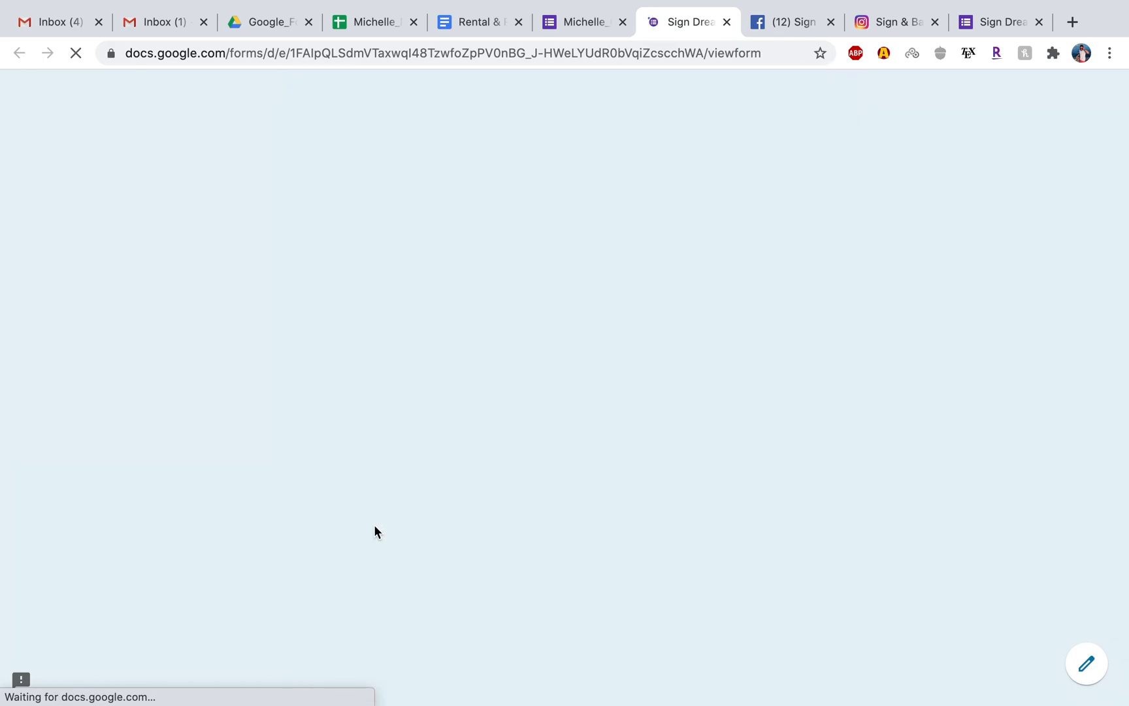
scroll(374, 524, "up", 8)
scroll(374, 524, "down", 14)
scroll(533, 462, "down", 20)
scroll(544, 484, "up", 20)
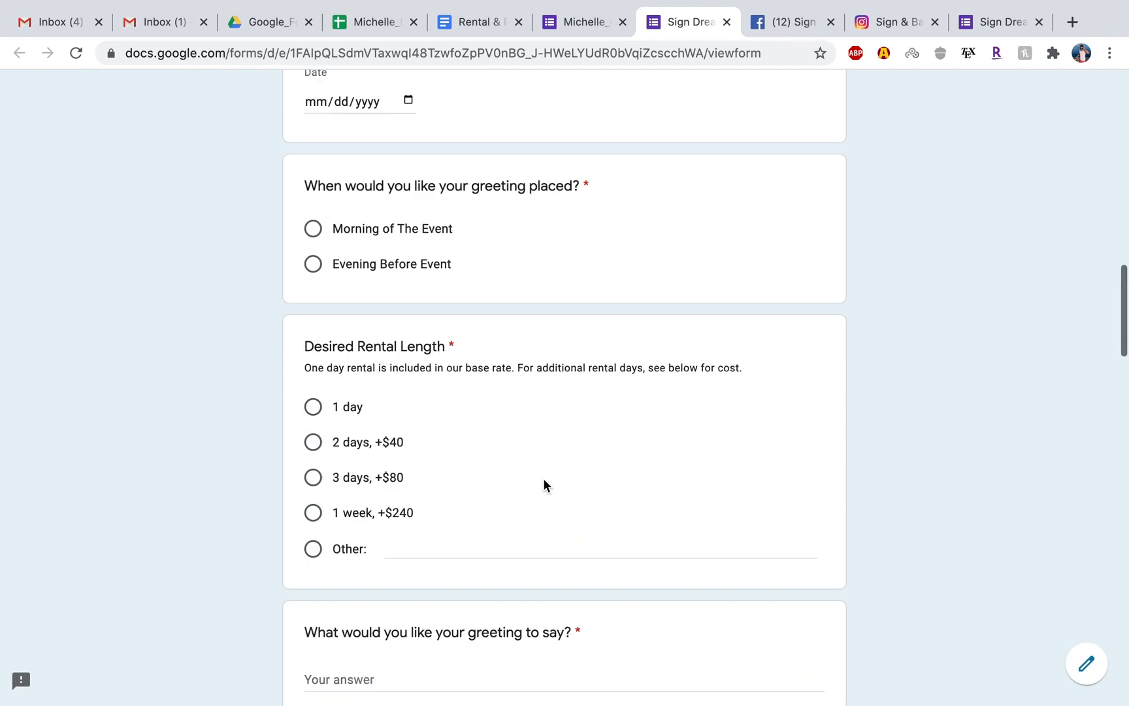
scroll(544, 483, "up", 10)
Compare the response columns in the inventory tracker's Form Responses 5 sheet with the order form preview.
left_click(379, 23)
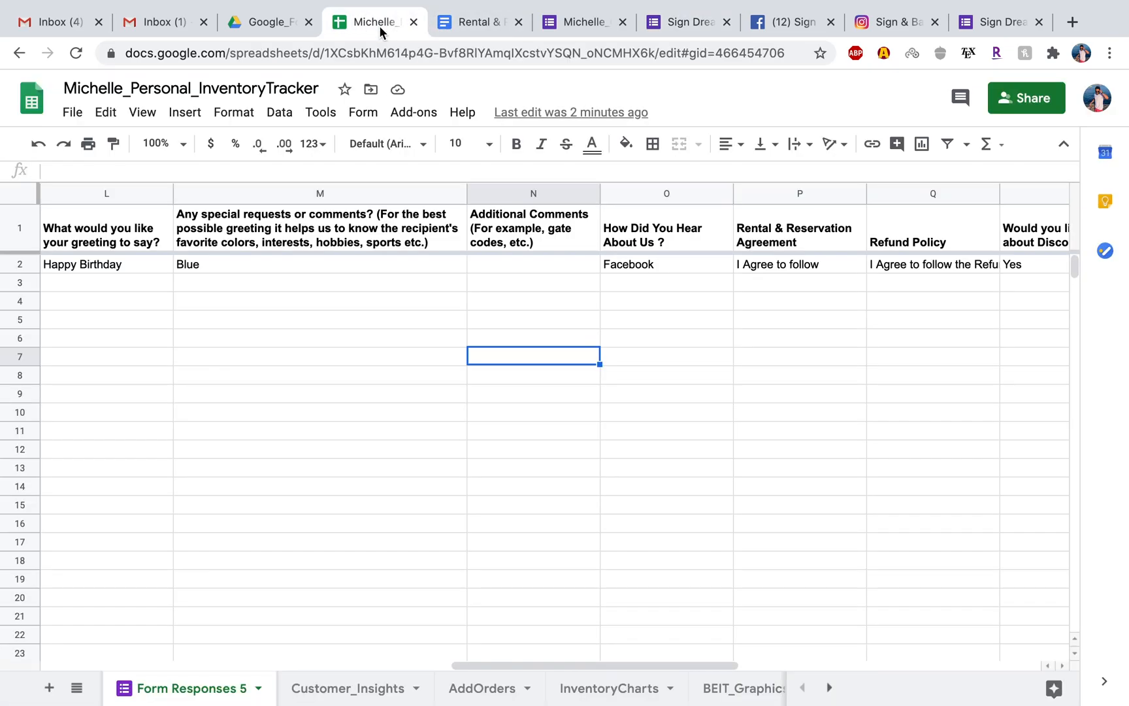
scroll(264, 269, "left", 10)
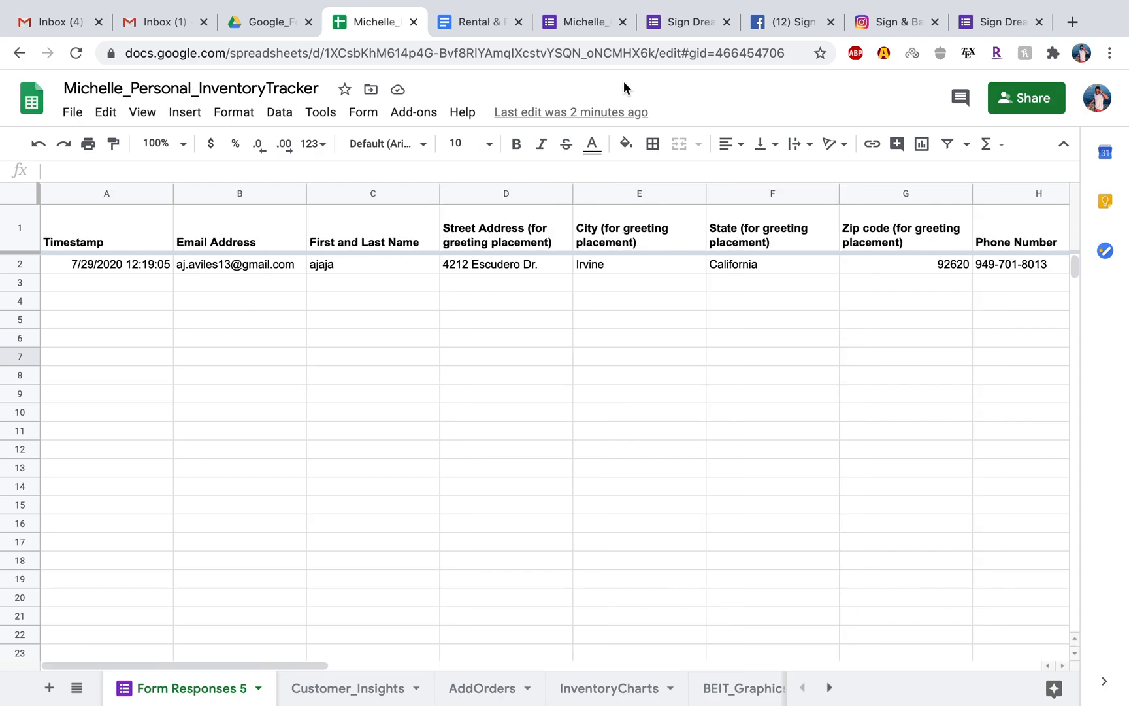
left_click(692, 23)
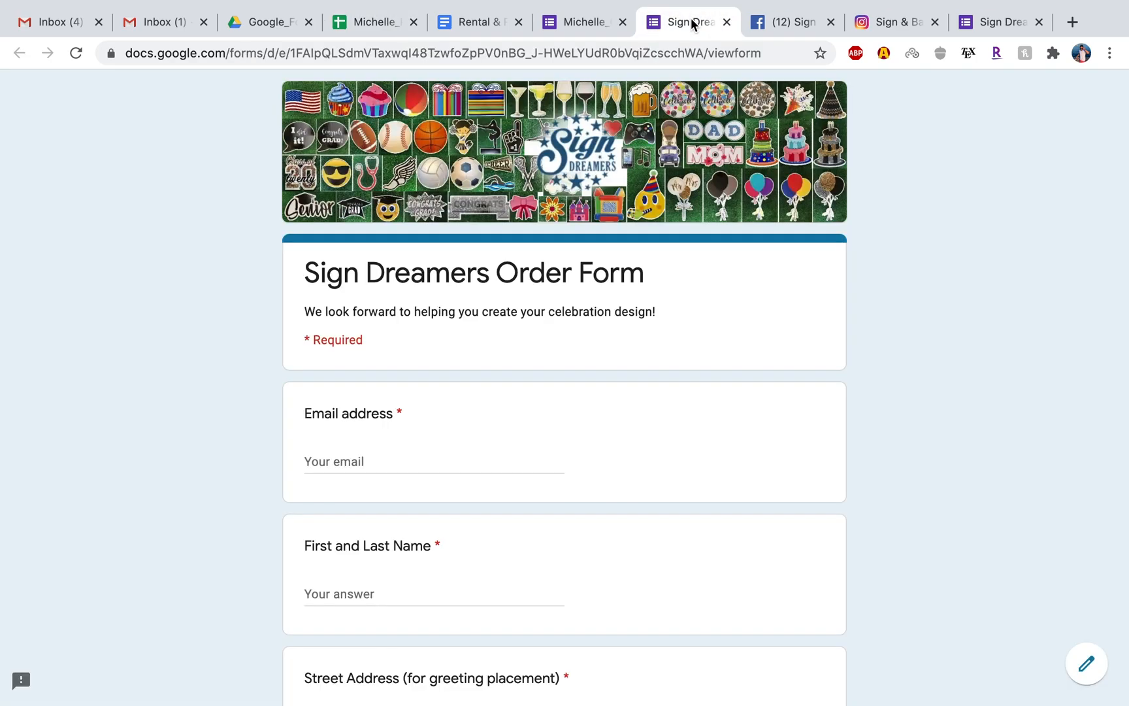
left_click(382, 29)
Delete the test response in row 2 of the Form Responses 5 sheet and check the columns across the sheet.
left_click(186, 268)
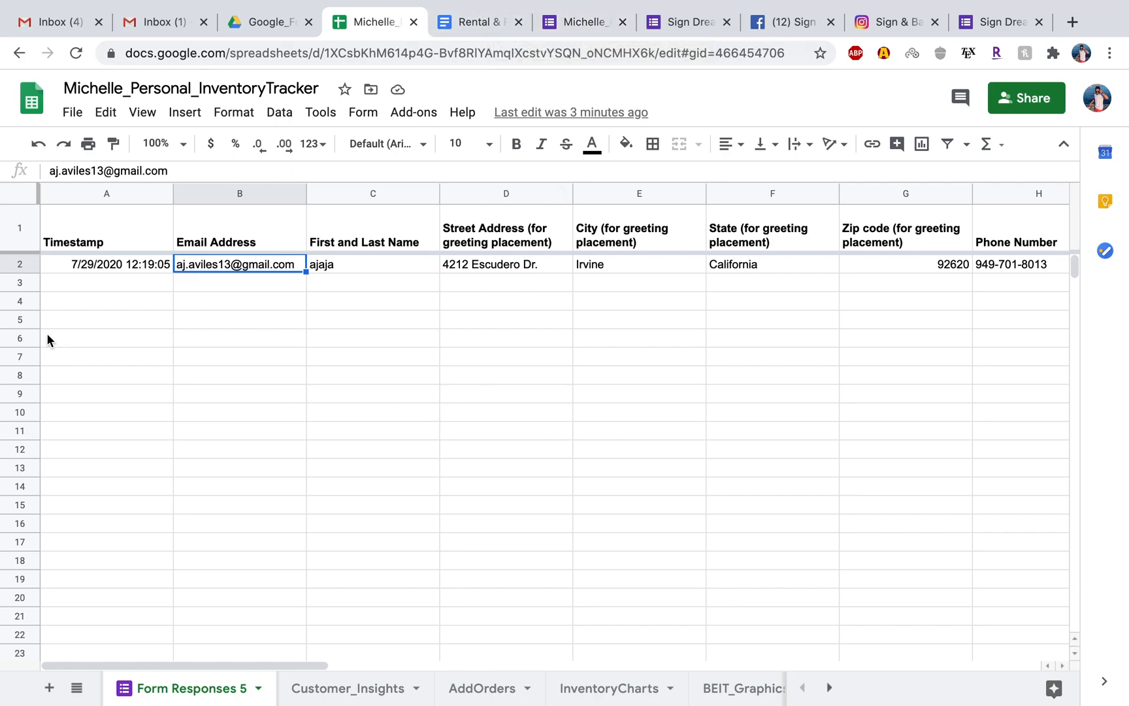
left_click(20, 265)
right_click(20, 268)
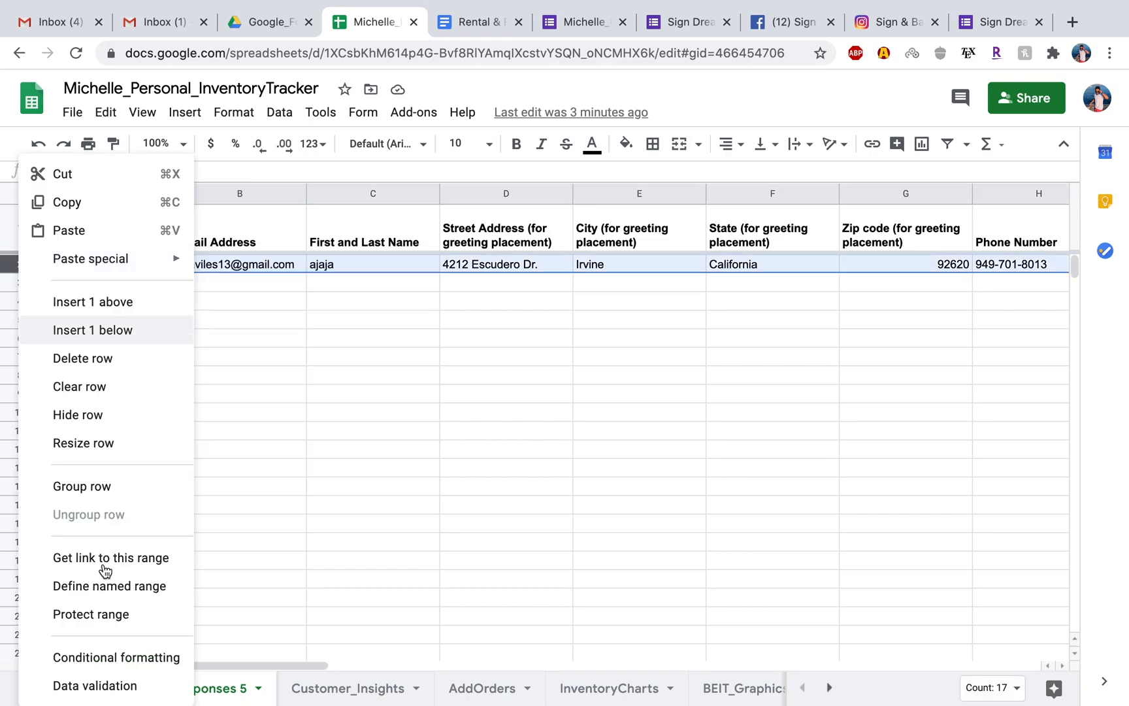
left_click(109, 364)
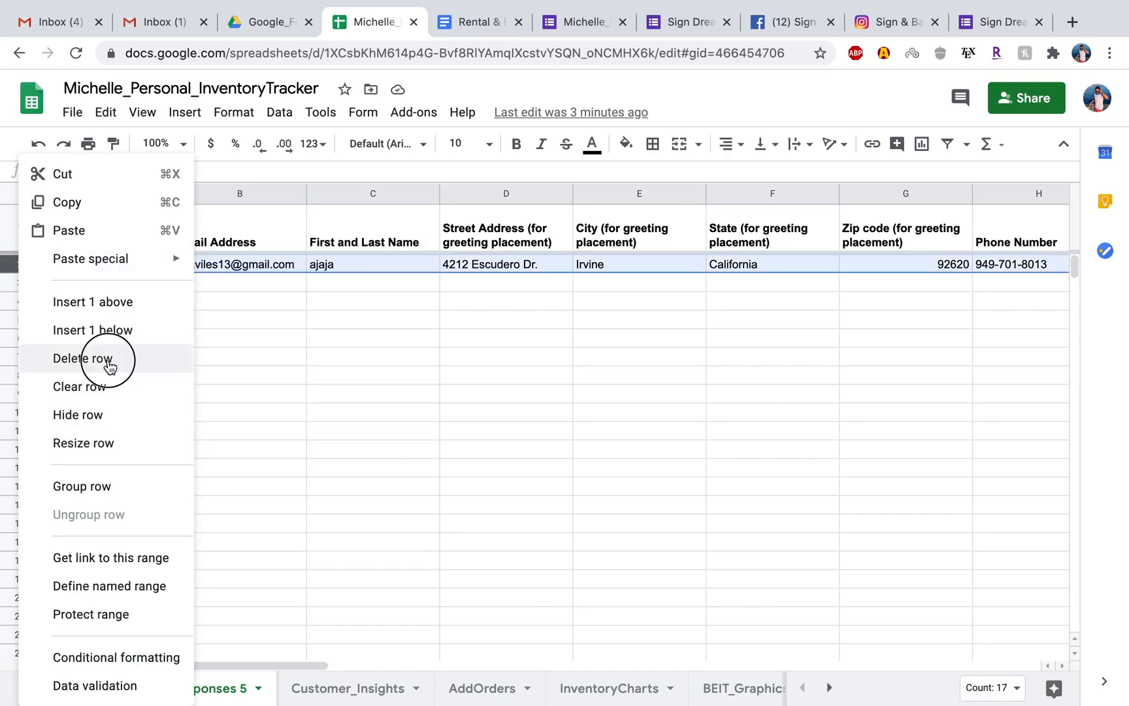
left_click(309, 374)
scroll(310, 374, "right", 15)
scroll(310, 374, "left", 15)
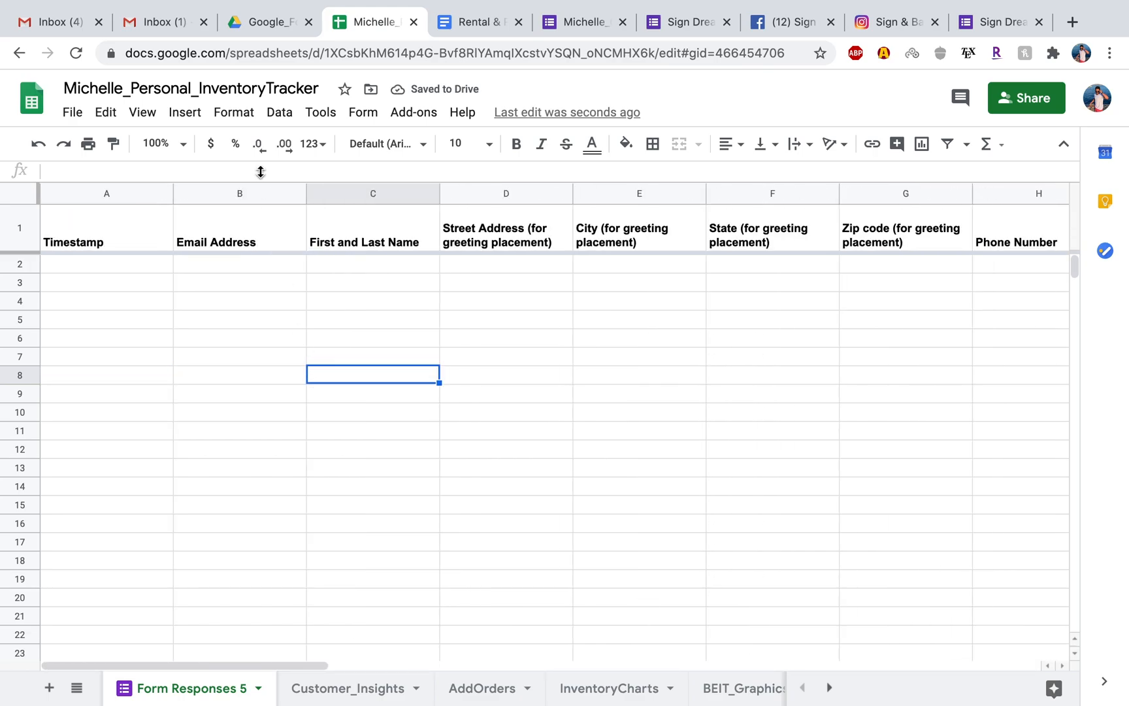
Open the responses of the Sign Dreamers Order Form for editing and look through the response summary.
left_click(276, 21)
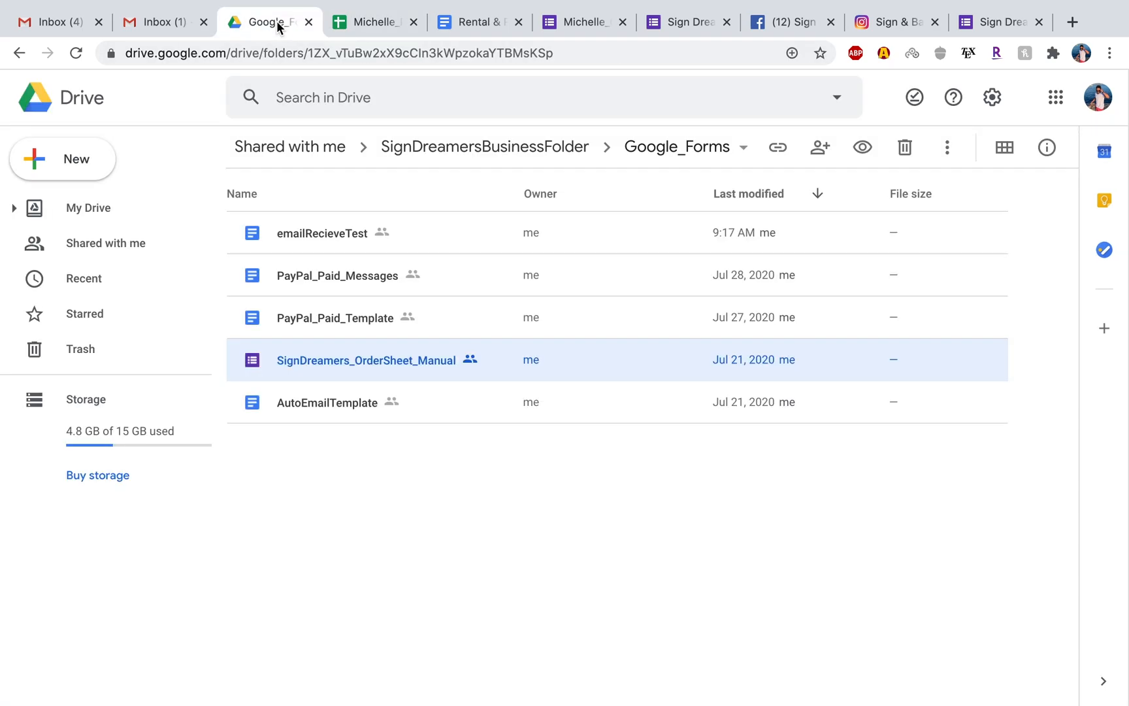
left_click(371, 22)
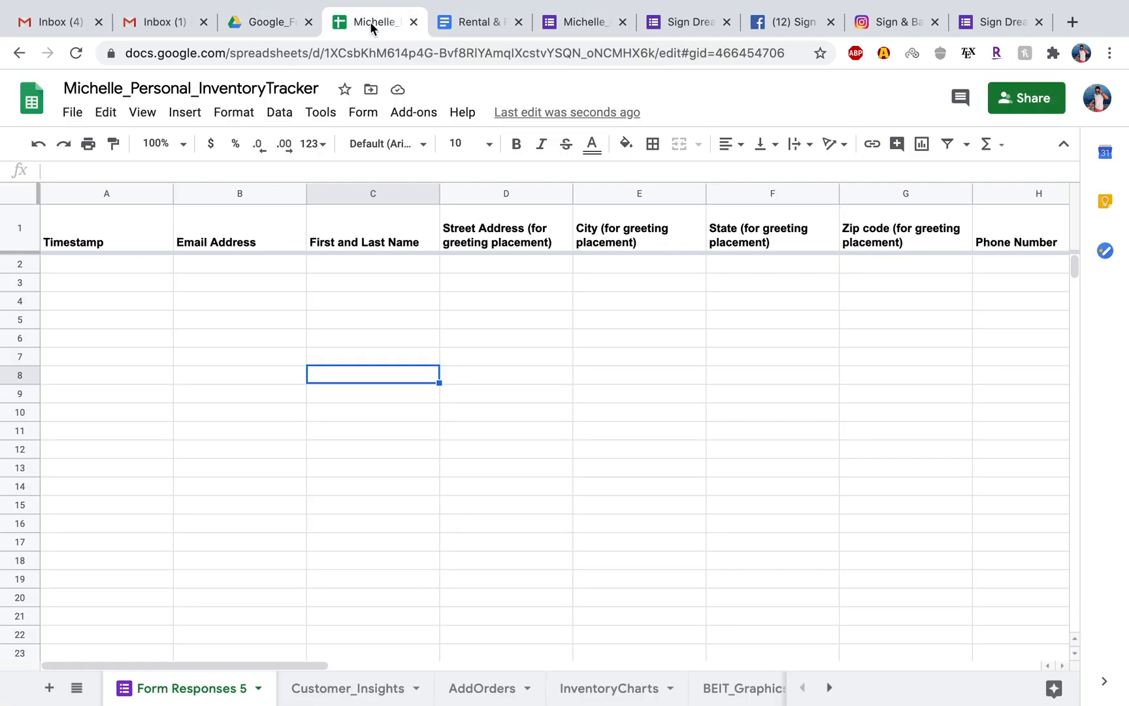
left_click(594, 23)
left_click(595, 145)
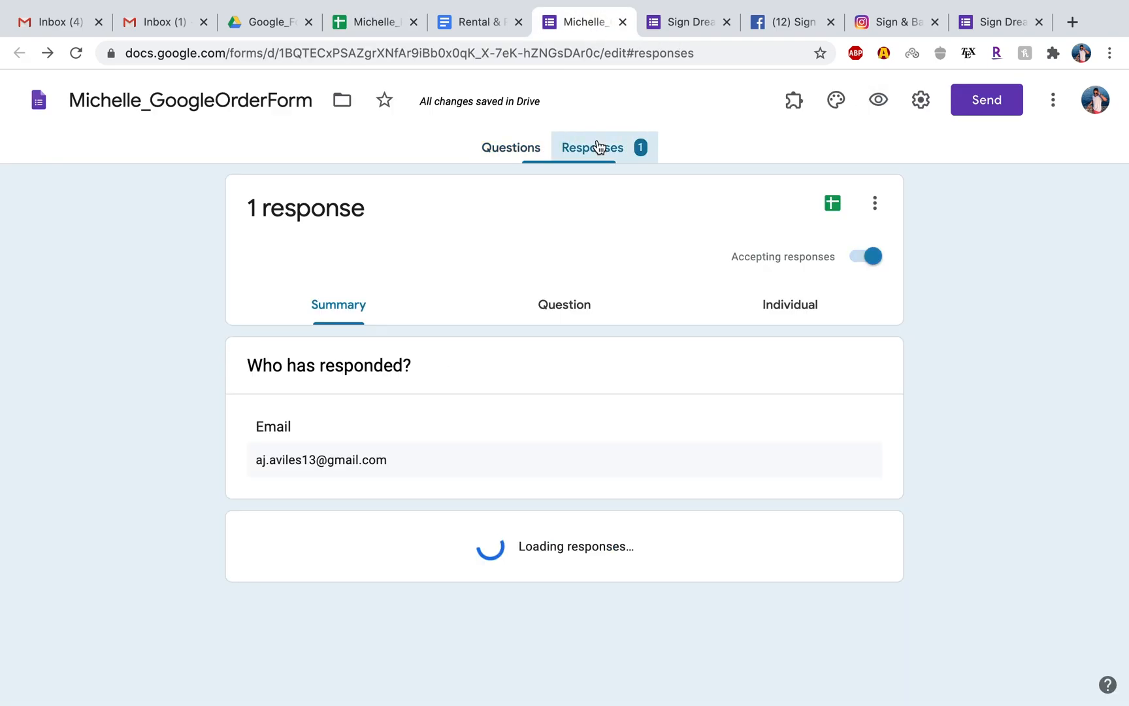
scroll(602, 270, "down", 4)
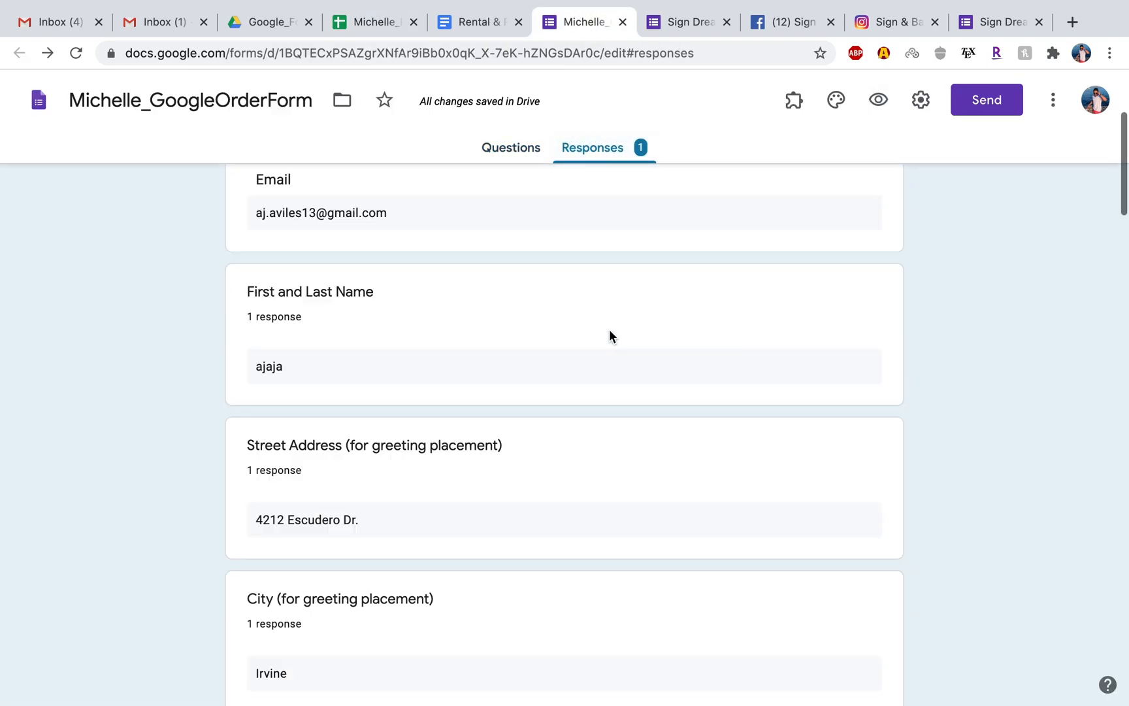
scroll(609, 330, "down", 7)
scroll(609, 330, "up", 10)
scroll(609, 330, "down", 1)
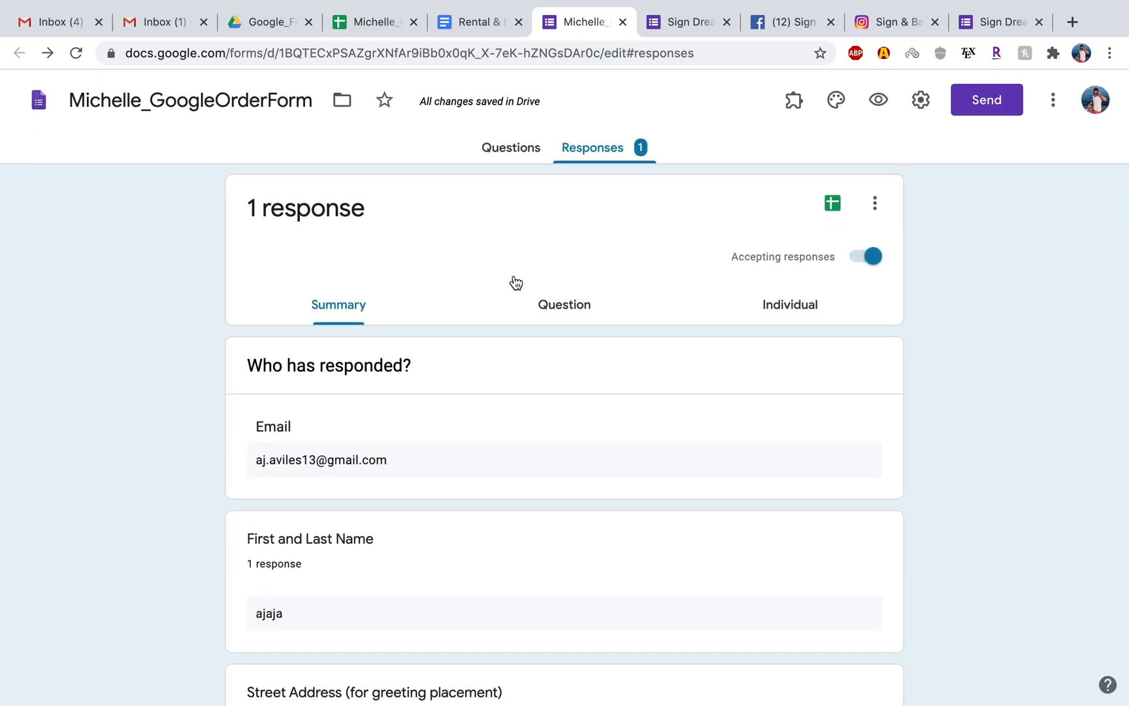
Open the individual test response in the order form and permanently delete it.
left_click(877, 204)
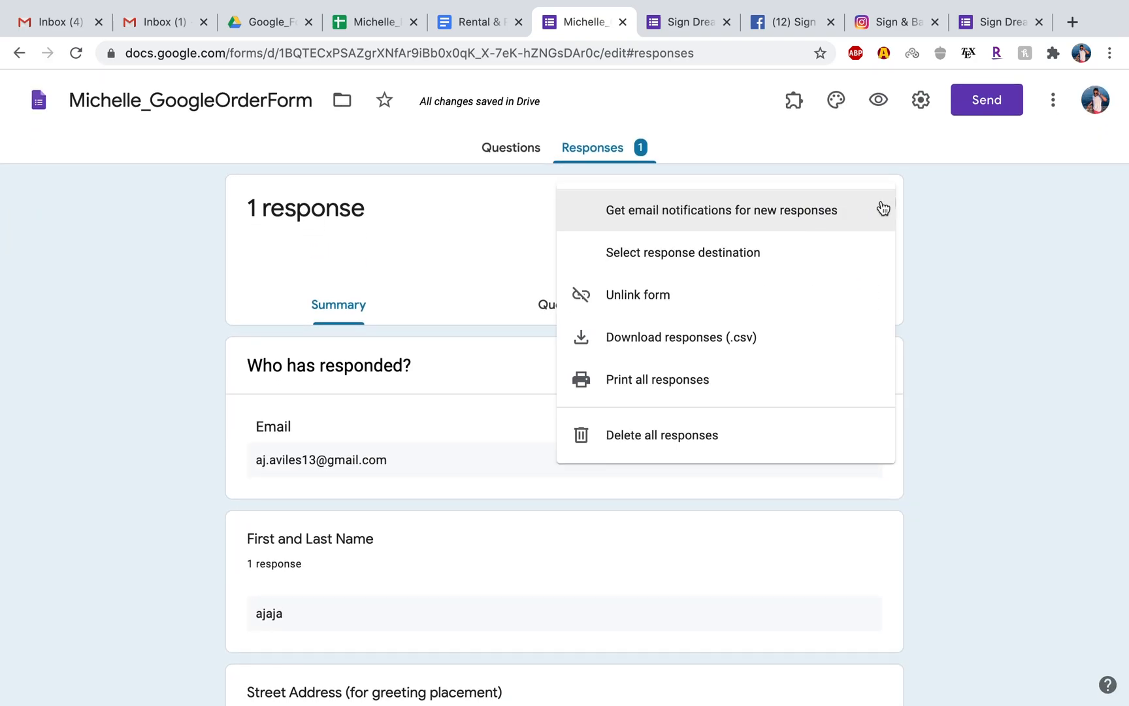
left_click(980, 215)
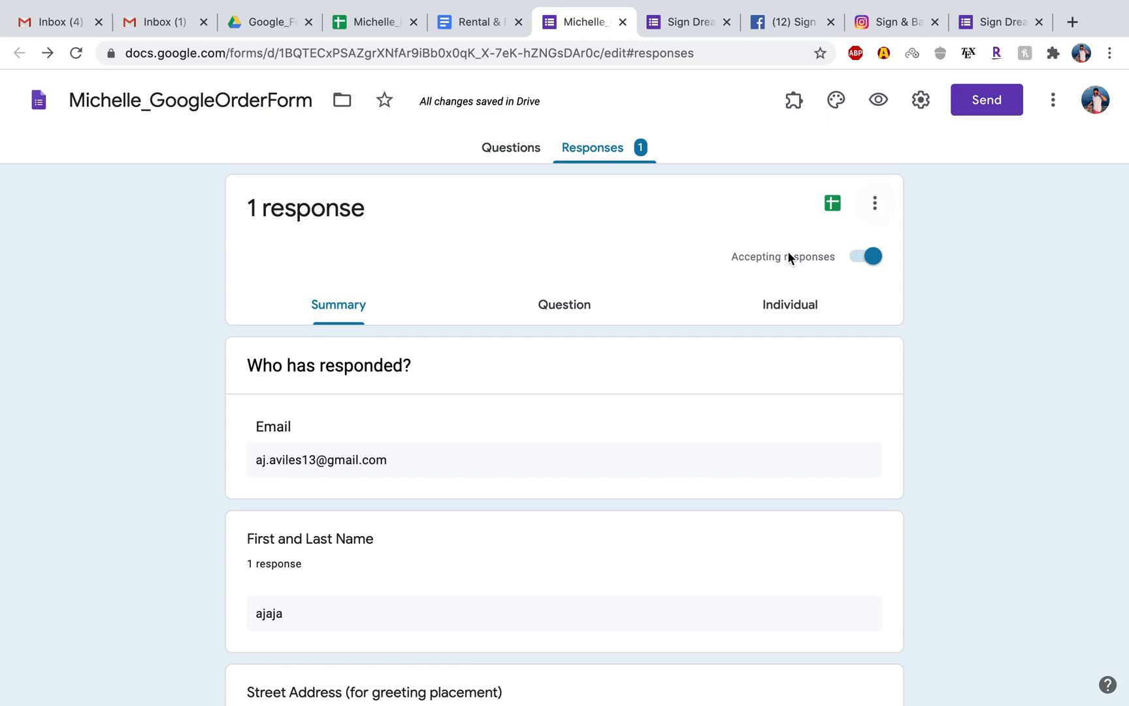
left_click(351, 463)
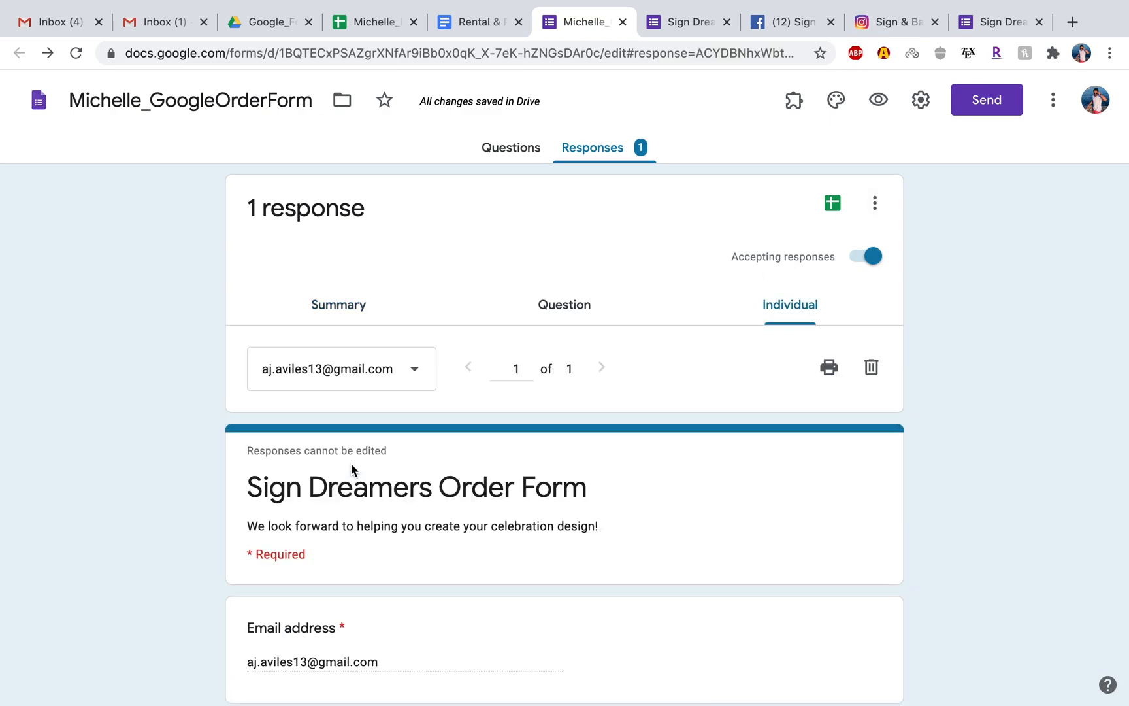
left_click(872, 366)
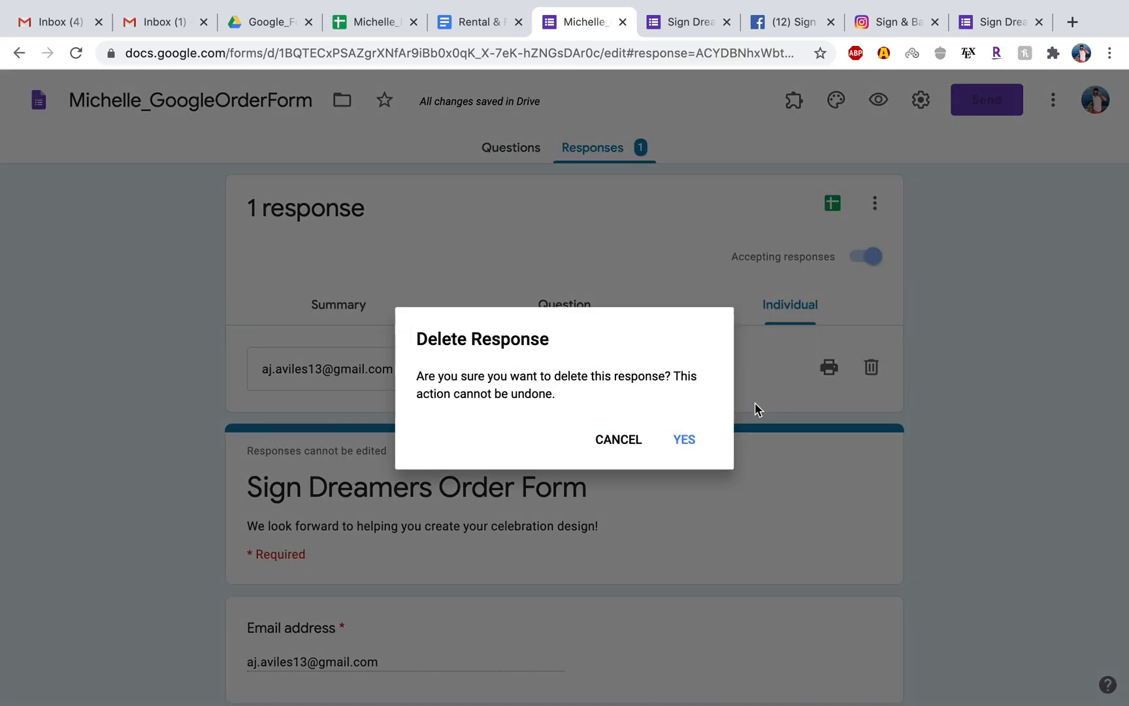
left_click(683, 441)
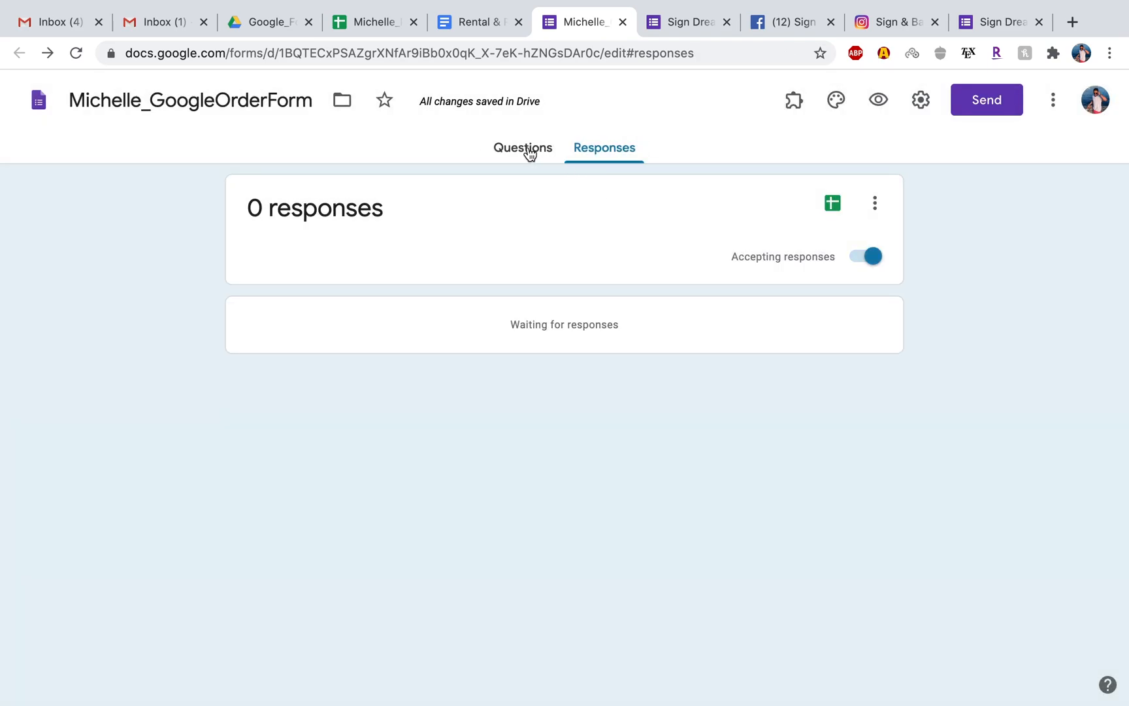
Check the order form's questions, return to its responses, and view the available response options.
left_click(529, 149)
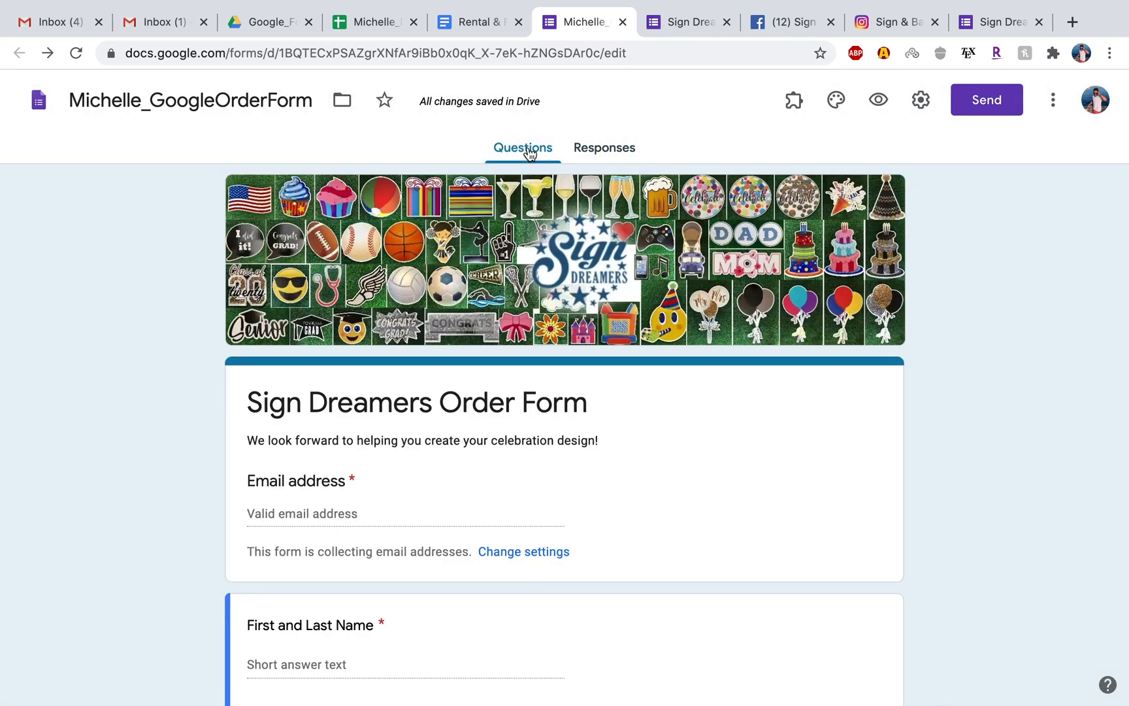
left_click(624, 147)
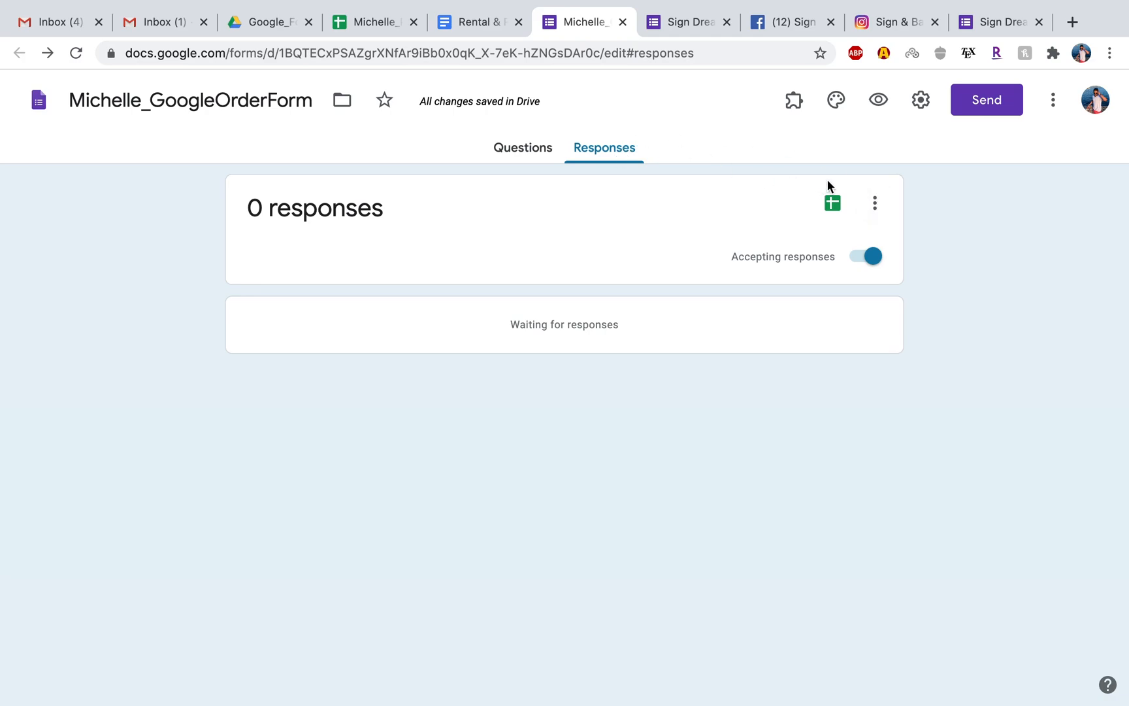
left_click(871, 206)
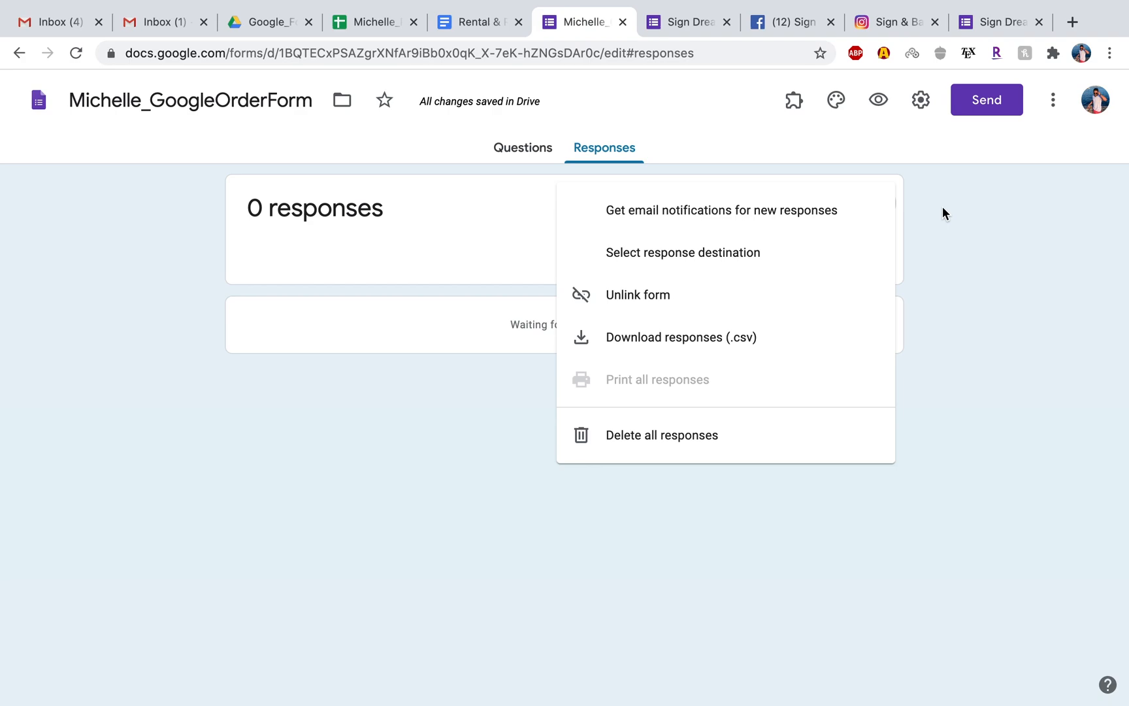
left_click(557, 120)
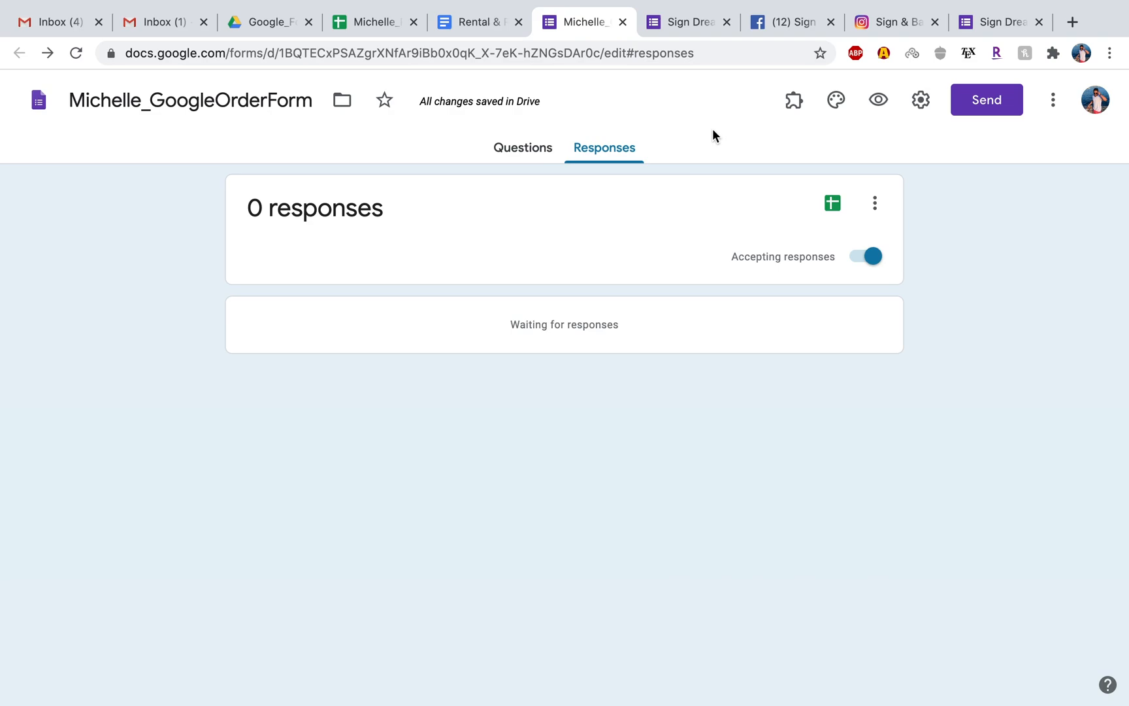
mouse_move(718, 3)
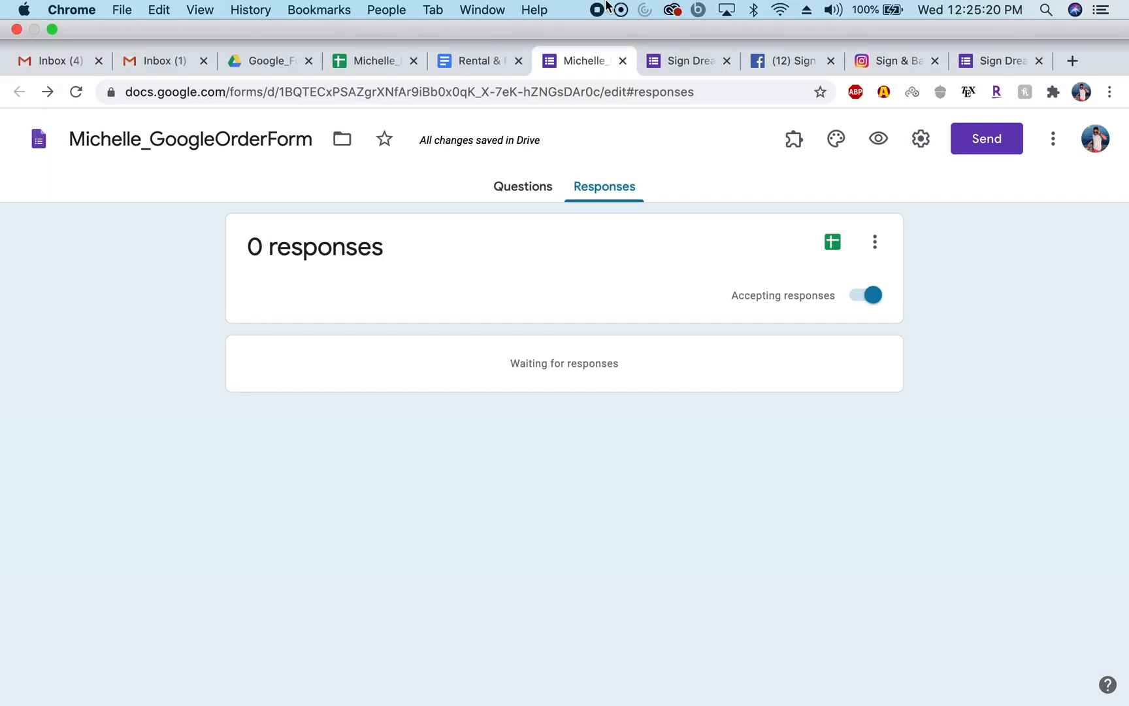